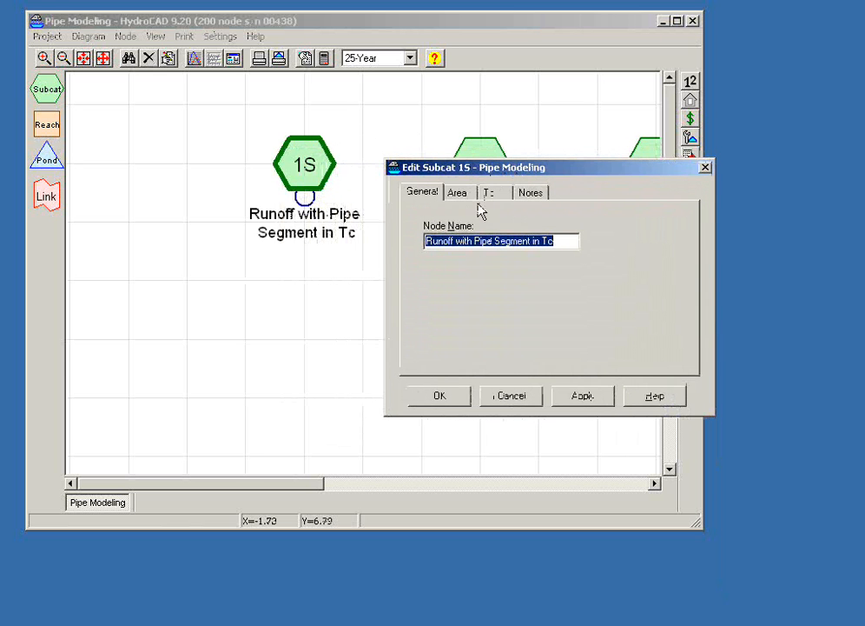
- Review the sheet, shallow and pipe flow segments in subcatchment 1S's Tc settings, and leave the editor without changes
{"action": "left_click", "coordinate": [494, 193]}
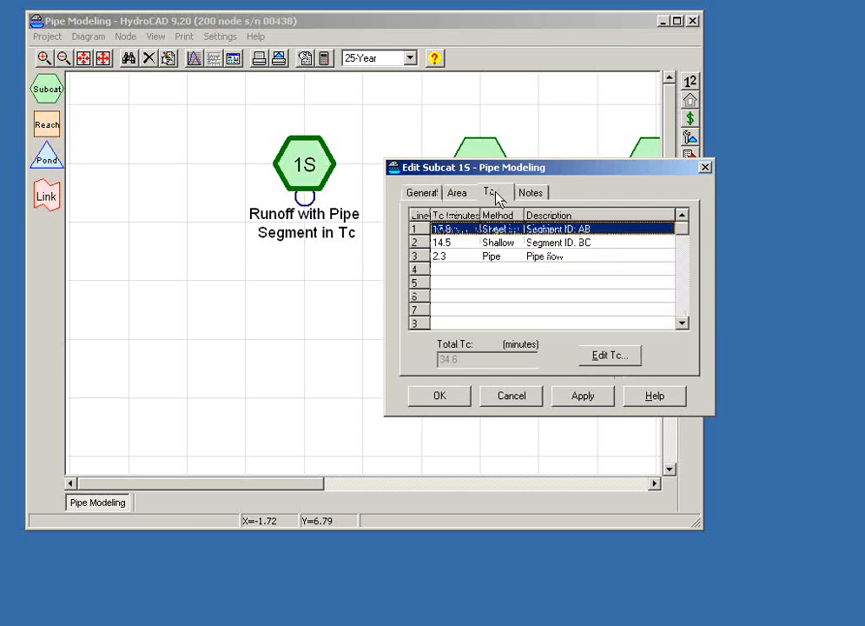
{"action": "left_click", "coordinate": [468, 247]}
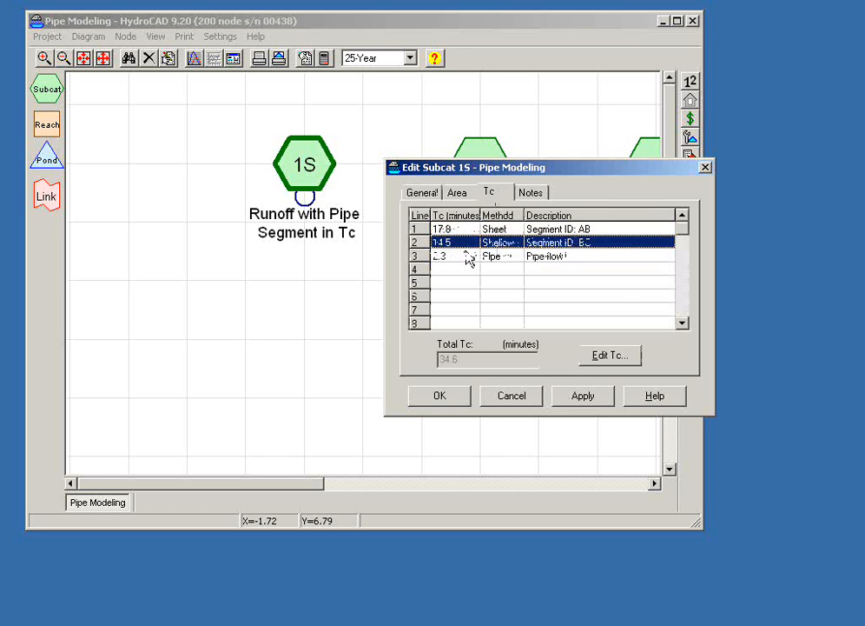
{"action": "left_click", "coordinate": [469, 258]}
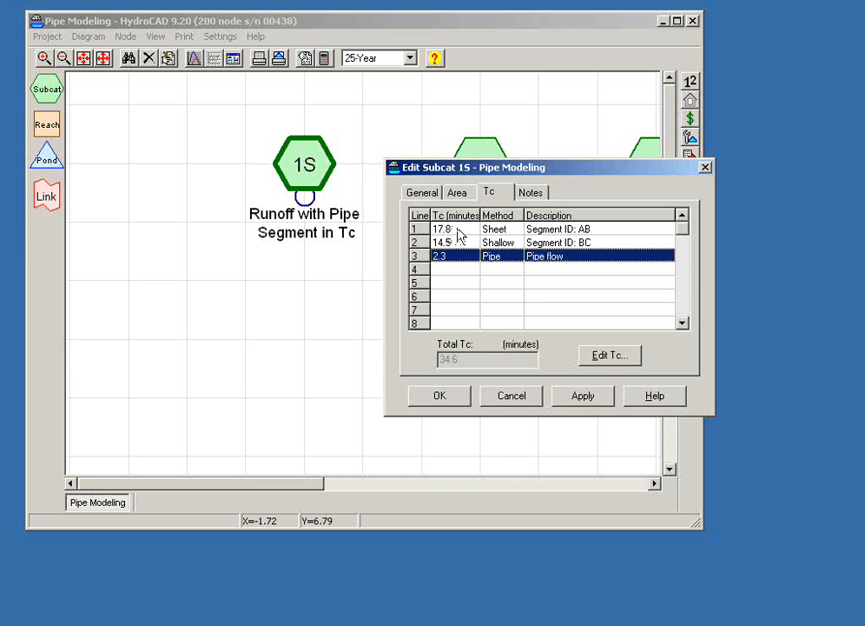
{"action": "left_click", "coordinate": [458, 230]}
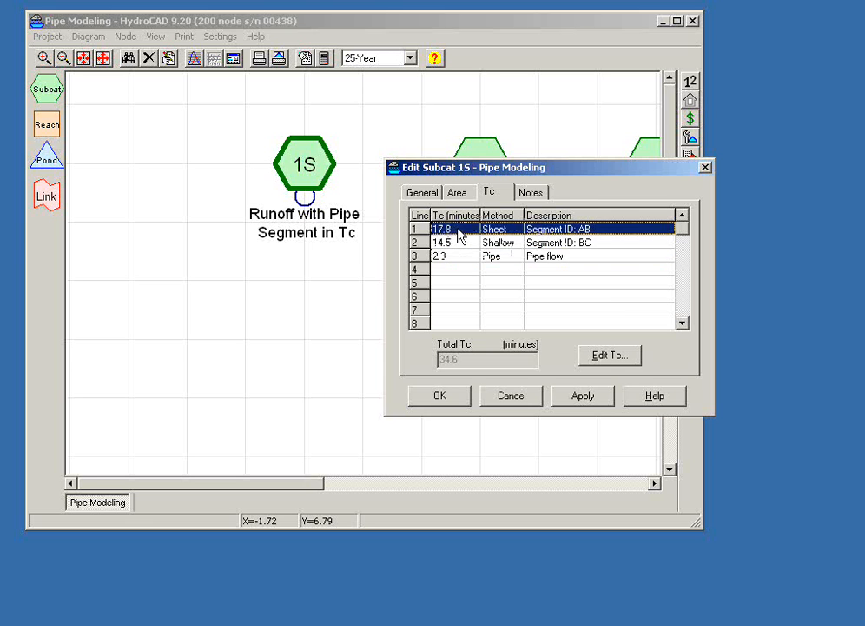
{"action": "left_click", "coordinate": [456, 242]}
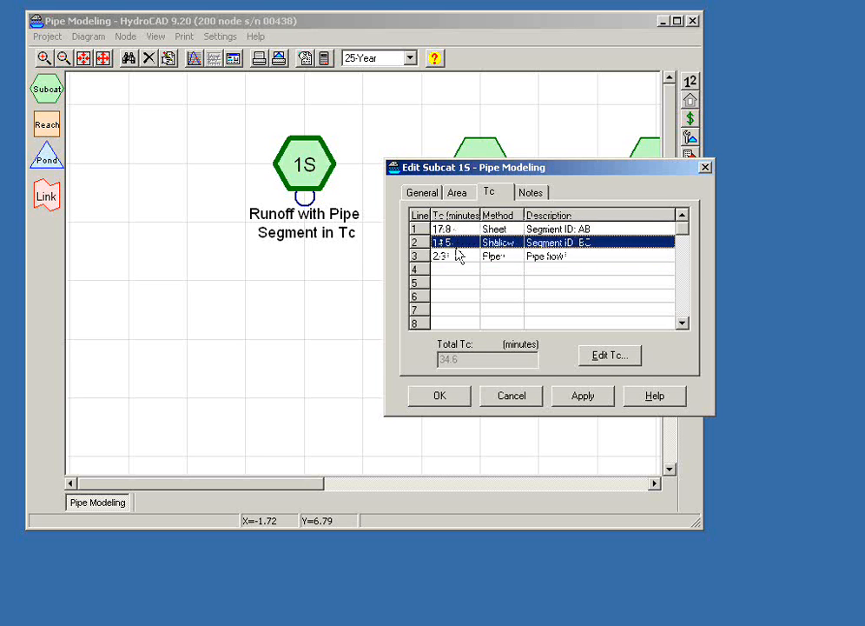
{"action": "left_click", "coordinate": [508, 398]}
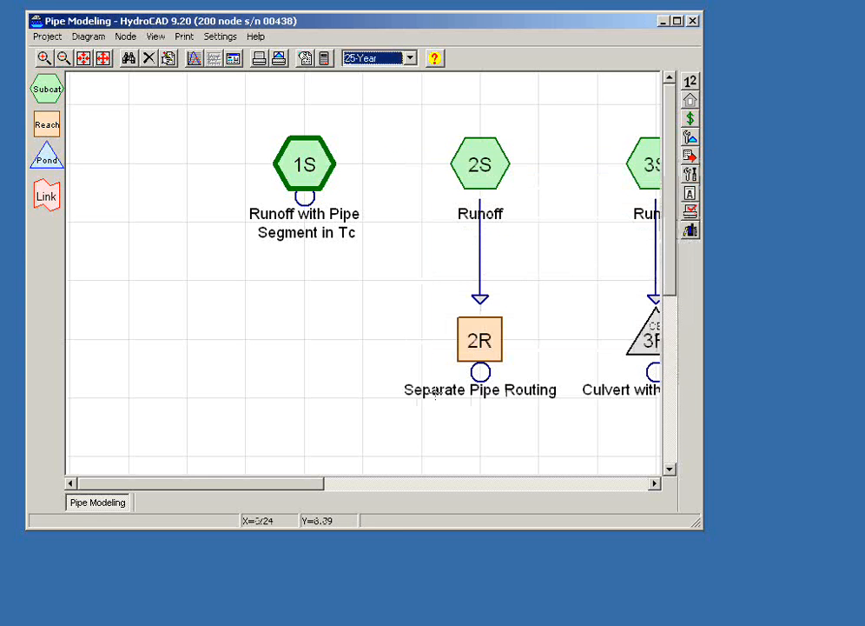
- Examine subcatchment 1S's summary report for the Tc, length and method of each flow segment, the pipe capacity and peak runoff, and close it
{"action": "left_click", "coordinate": [298, 163]}
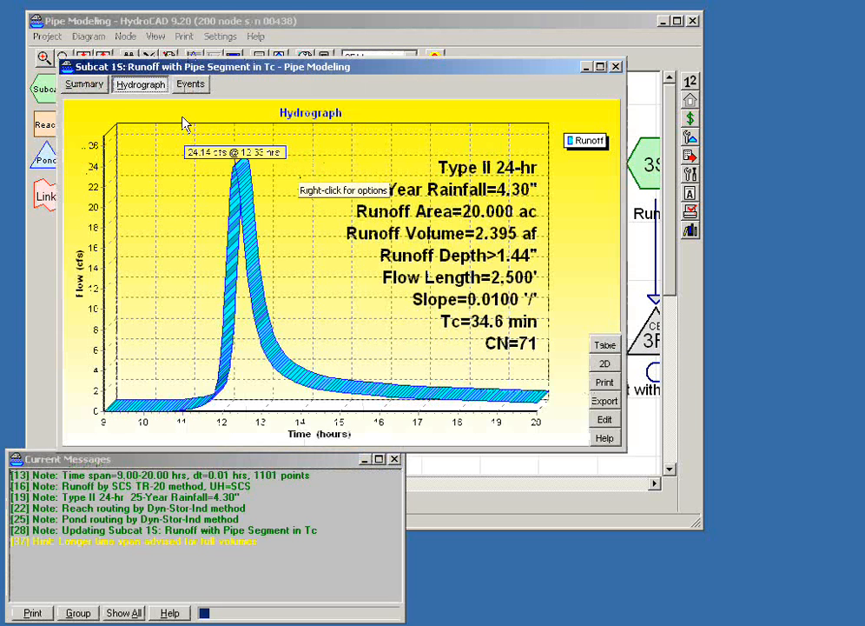
{"action": "left_click", "coordinate": [84, 84]}
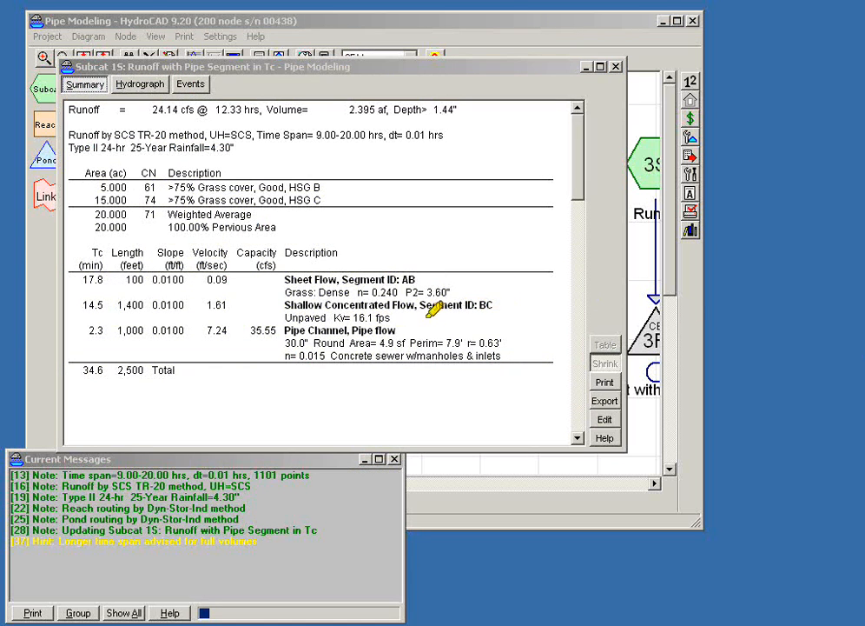
{"action": "left_click_drag", "start_coordinate": [83, 277], "coordinate": [107, 279]}
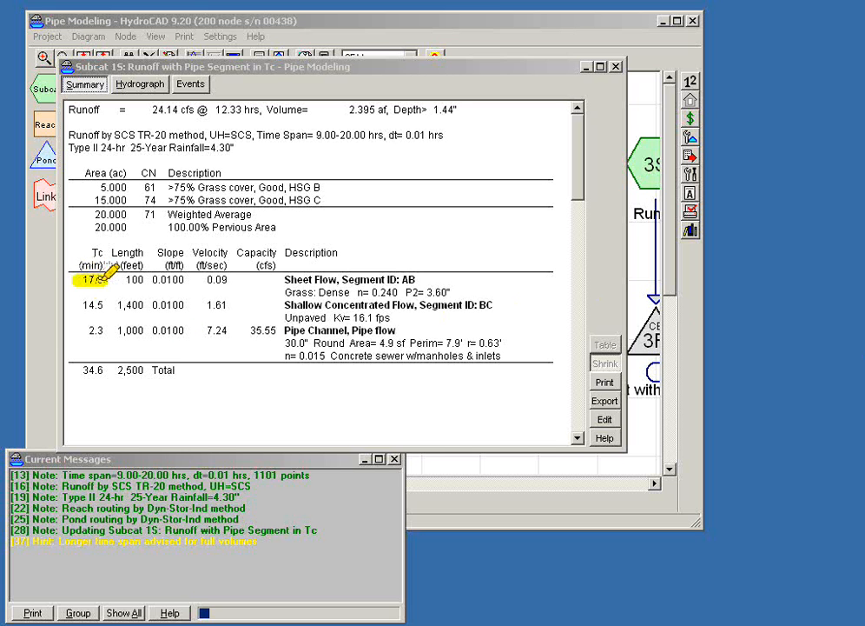
{"action": "left_click_drag", "start_coordinate": [283, 279], "coordinate": [339, 279]}
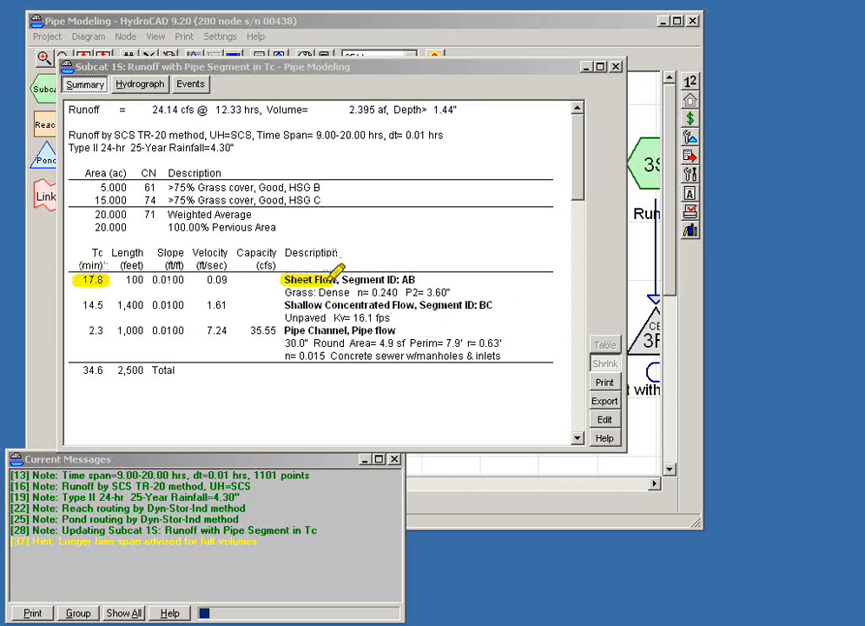
{"action": "left_click_drag", "start_coordinate": [81, 304], "coordinate": [113, 304]}
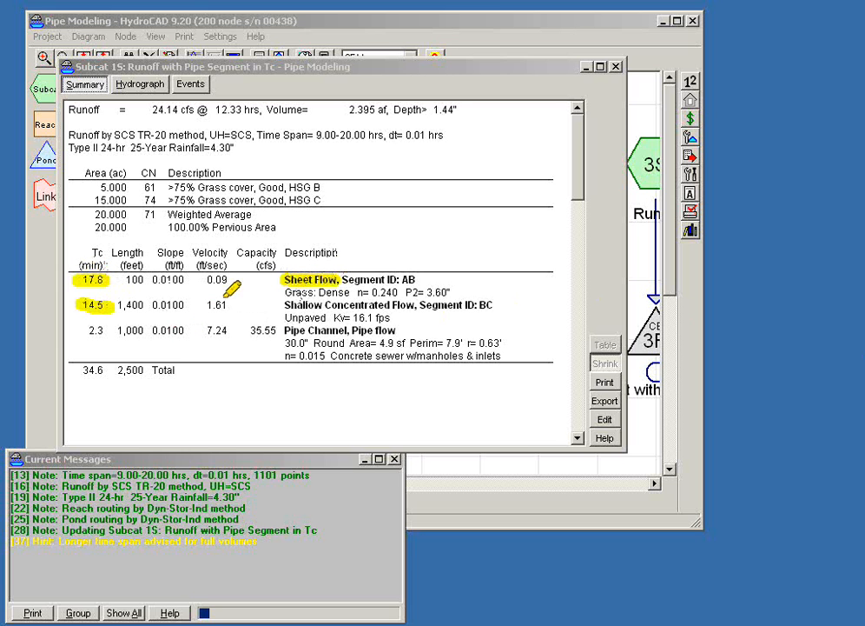
{"action": "left_click_drag", "start_coordinate": [284, 306], "coordinate": [417, 306]}
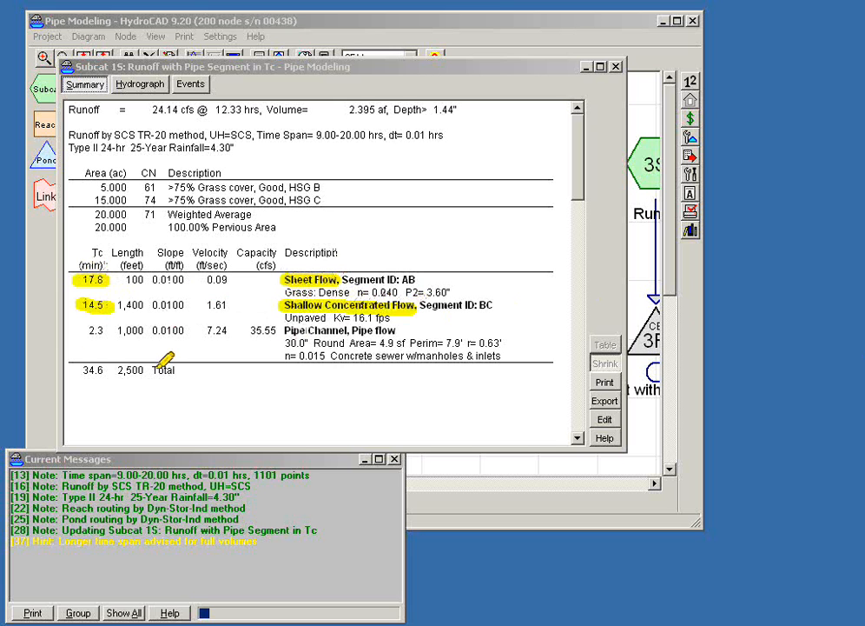
{"action": "left_click_drag", "start_coordinate": [82, 330], "coordinate": [108, 330]}
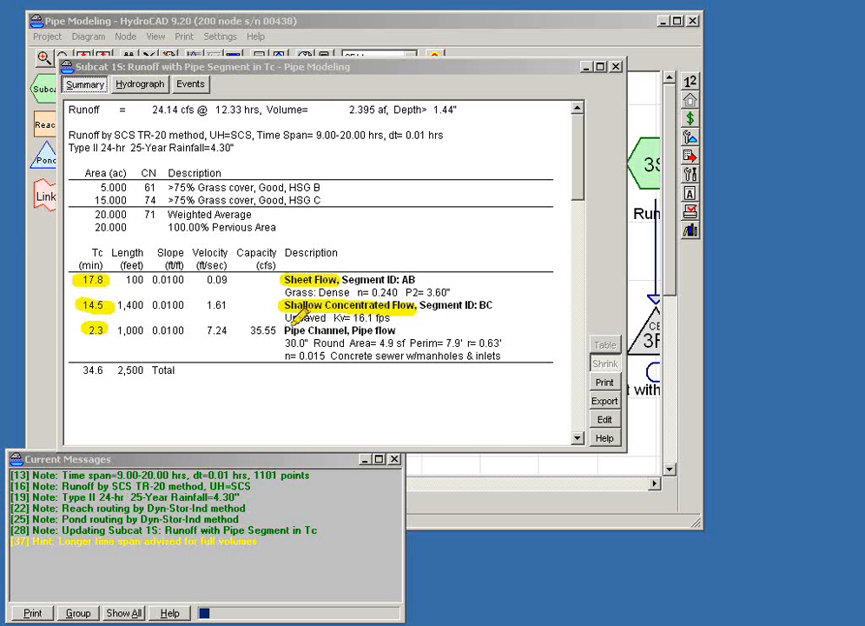
{"action": "left_click_drag", "start_coordinate": [283, 330], "coordinate": [347, 329]}
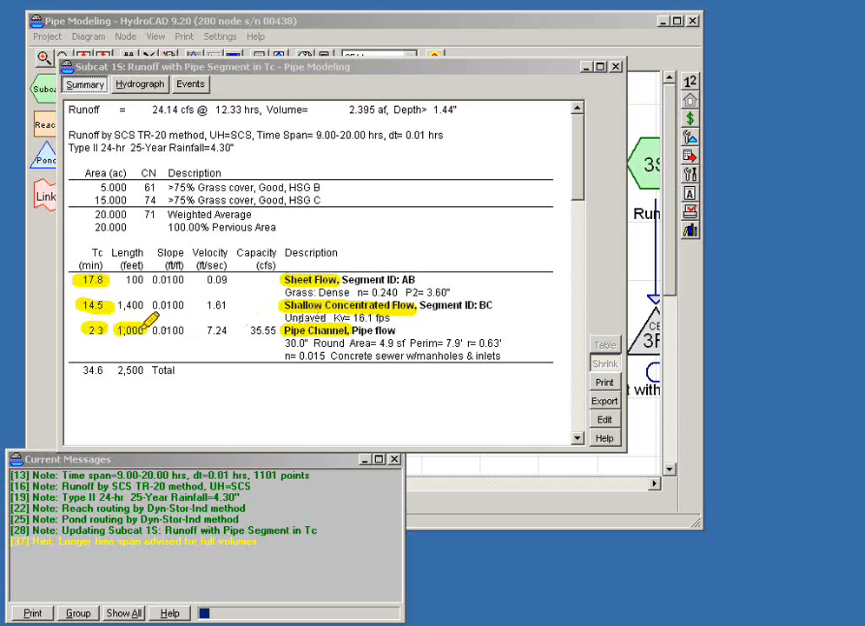
{"action": "mouse_move", "coordinate": [117, 304]}
{"action": "left_mouse_down"}
{"action": "mouse_move", "coordinate": [144, 303]}
{"action": "mouse_move", "coordinate": [146, 276]}
{"action": "left_mouse_up"}
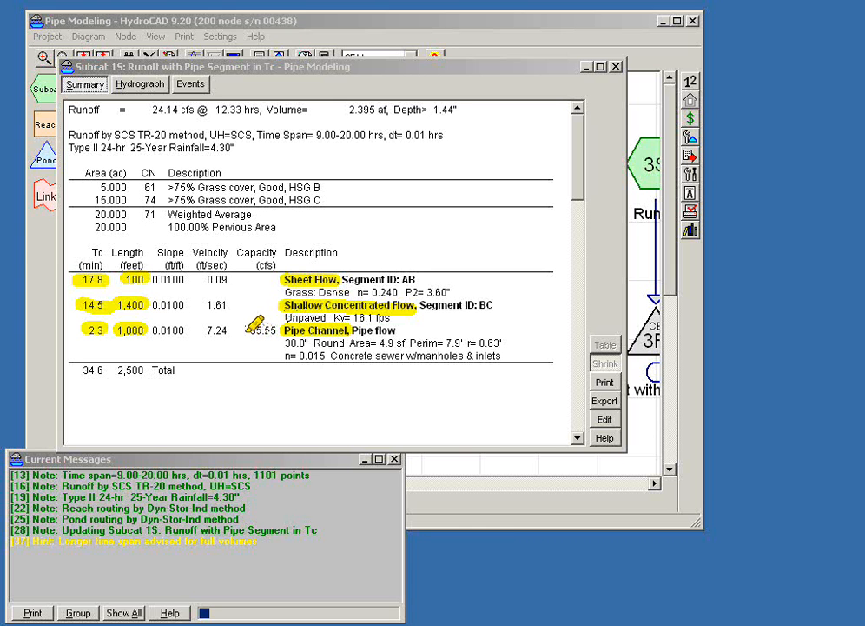
{"action": "left_click_drag", "start_coordinate": [252, 332], "coordinate": [271, 329]}
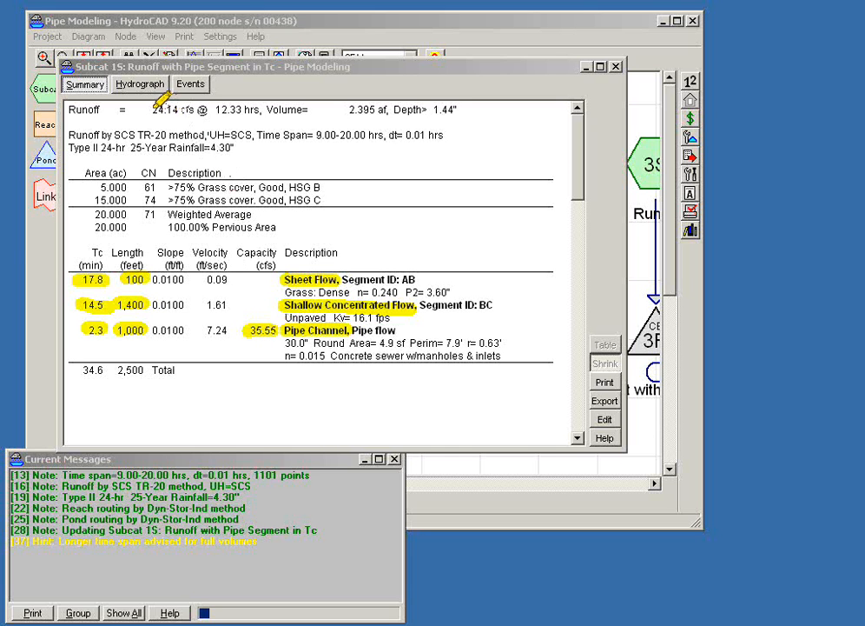
{"action": "left_click_drag", "start_coordinate": [154, 106], "coordinate": [195, 104]}
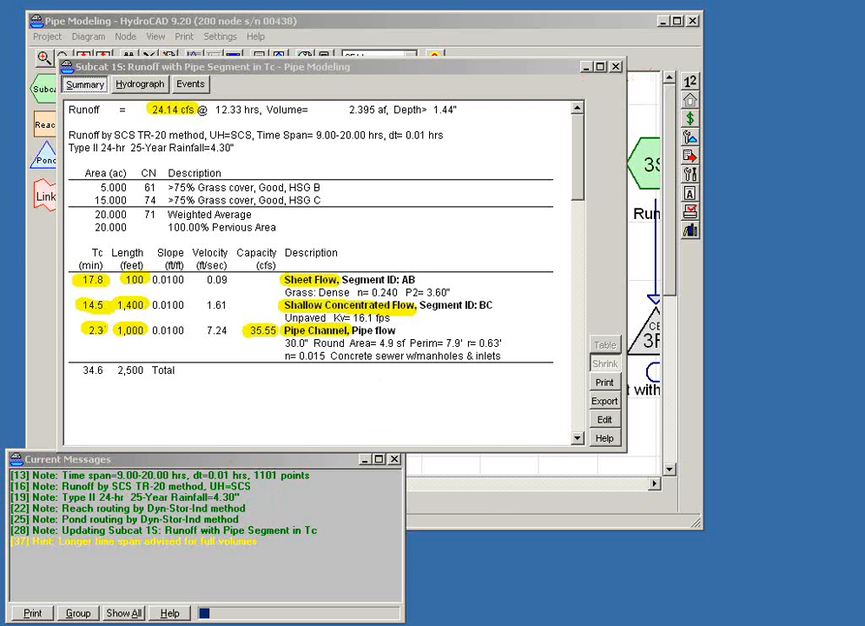
{"action": "left_click", "coordinate": [616, 67]}
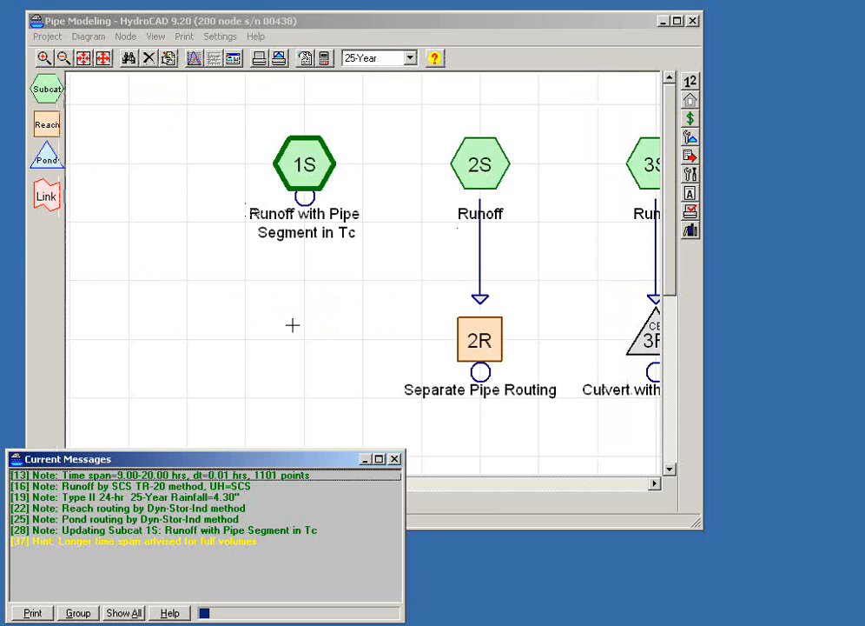
- Reopen subcatchment 1S's hydrograph, shrink its report window and move it clear of the 1S and 2S nodes
{"action": "left_click", "coordinate": [324, 313]}
{"action": "double_click", "coordinate": [304, 165]}
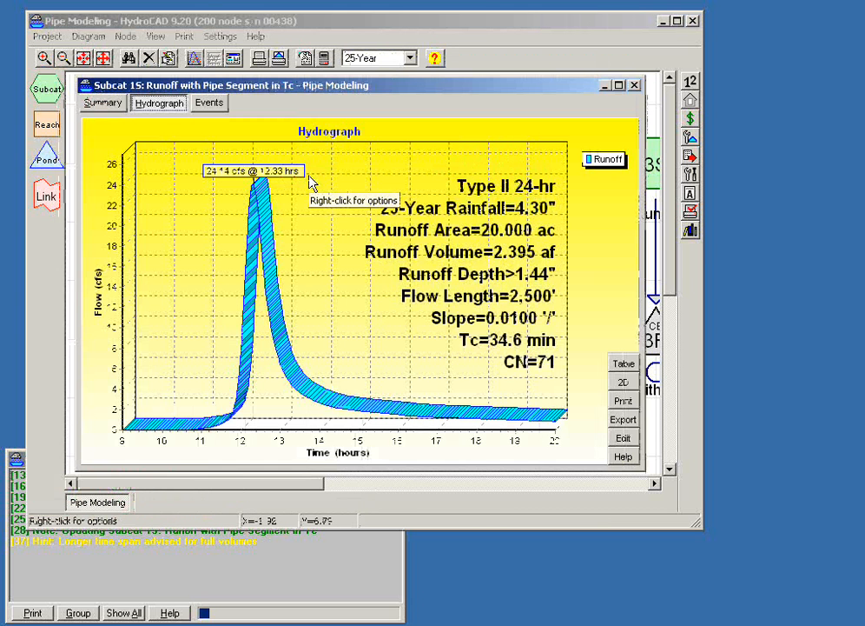
{"action": "left_click_drag", "start_coordinate": [265, 89], "coordinate": [247, 54]}
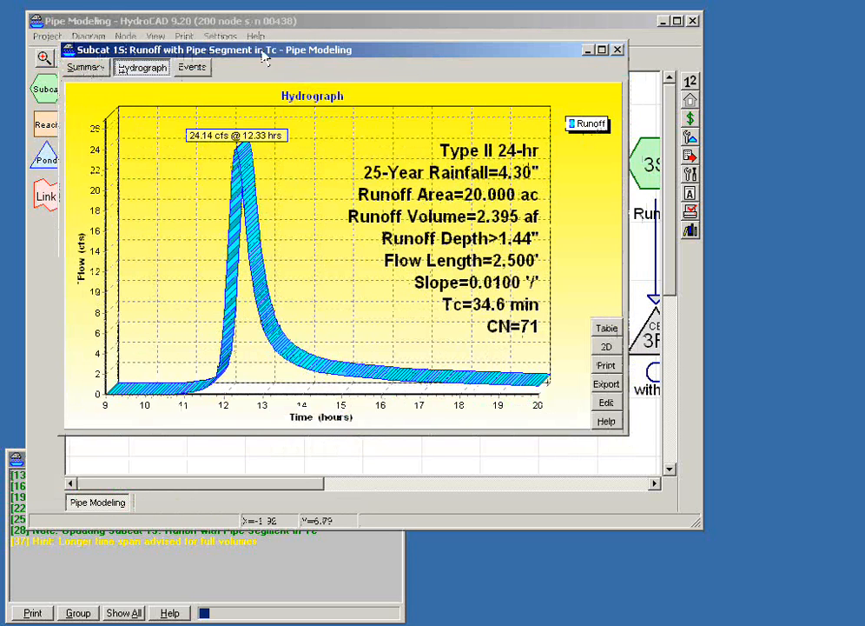
{"action": "left_click_drag", "start_coordinate": [627, 432], "coordinate": [398, 322]}
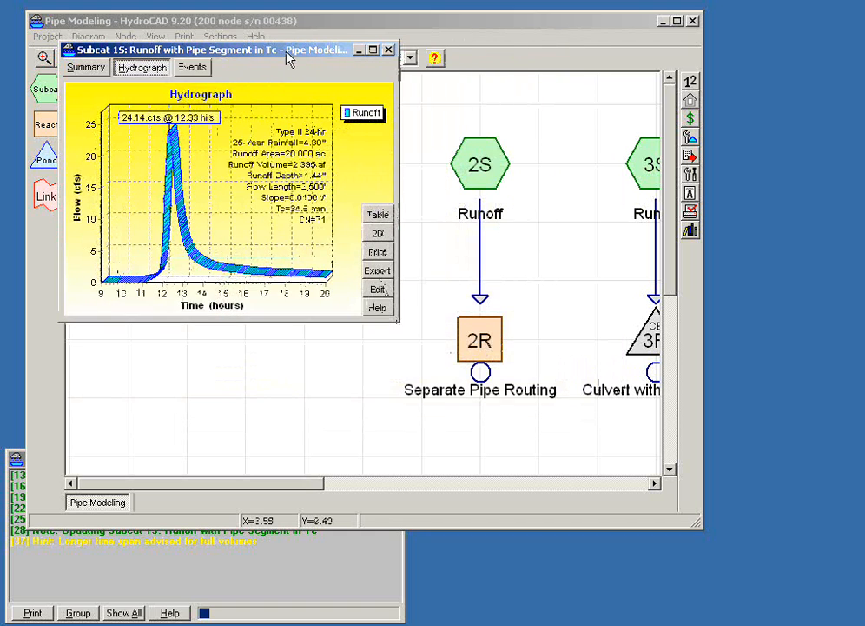
{"action": "left_click_drag", "start_coordinate": [290, 58], "coordinate": [236, 265]}
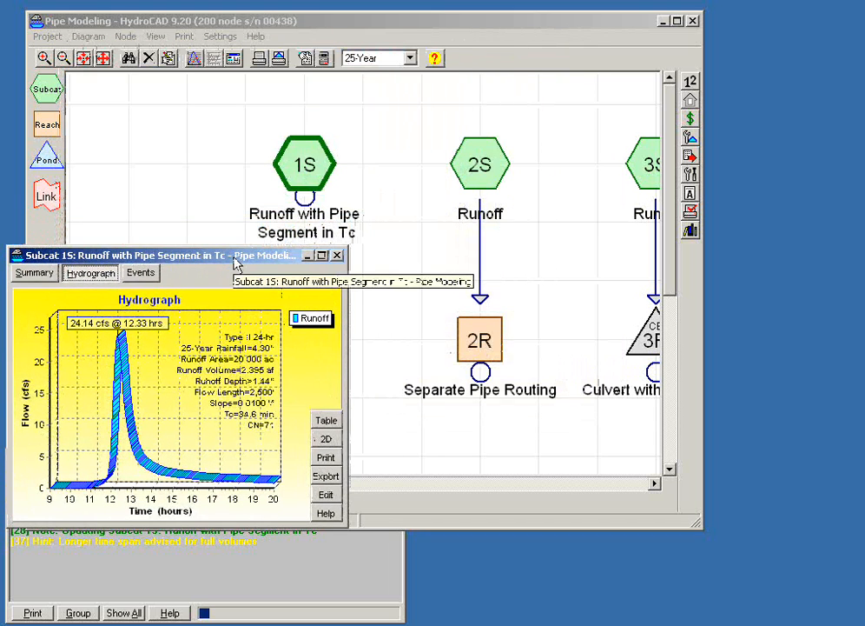
- Open the report for subcatchment 2S and review its summary and hydrograph
{"action": "left_click", "coordinate": [480, 177]}
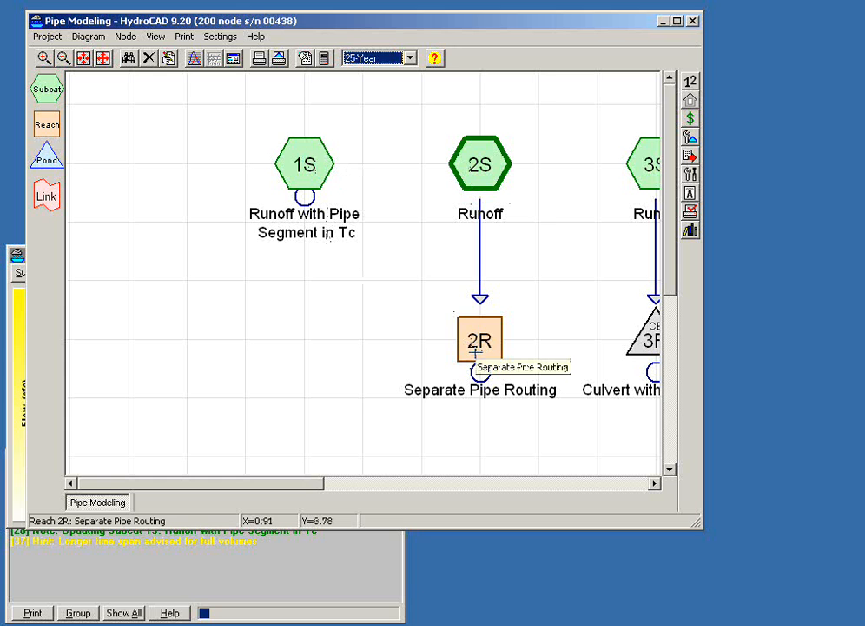
{"action": "double_click", "coordinate": [491, 142]}
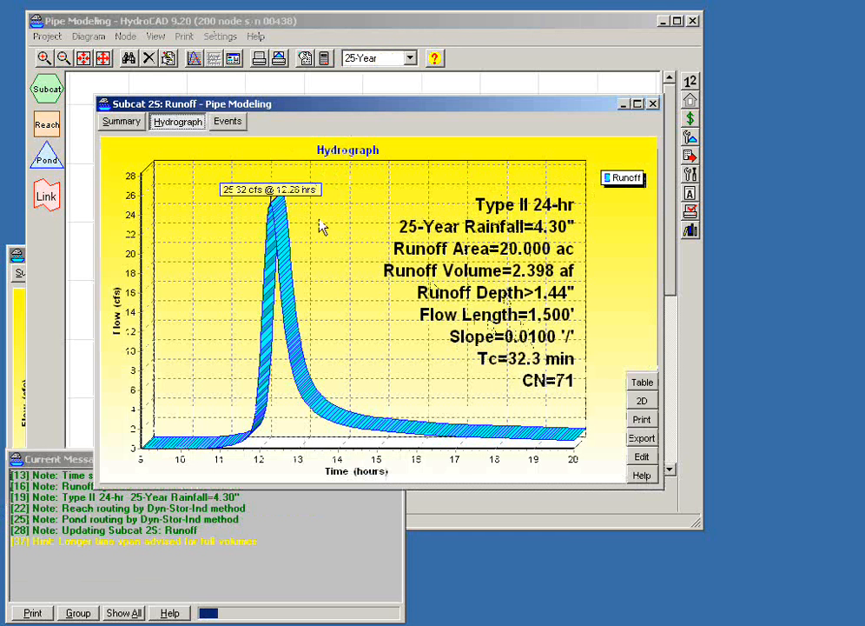
{"action": "left_click", "coordinate": [129, 121]}
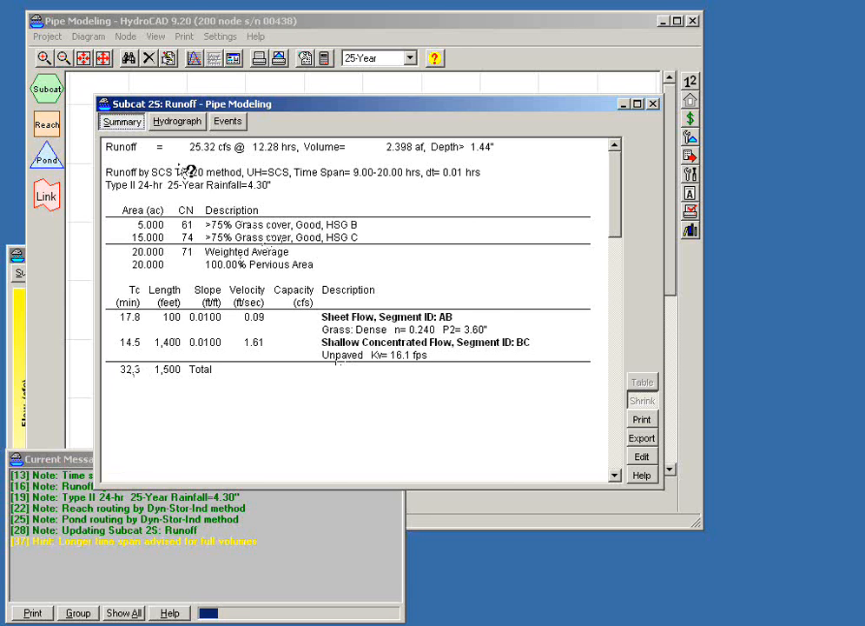
{"action": "left_click", "coordinate": [174, 123]}
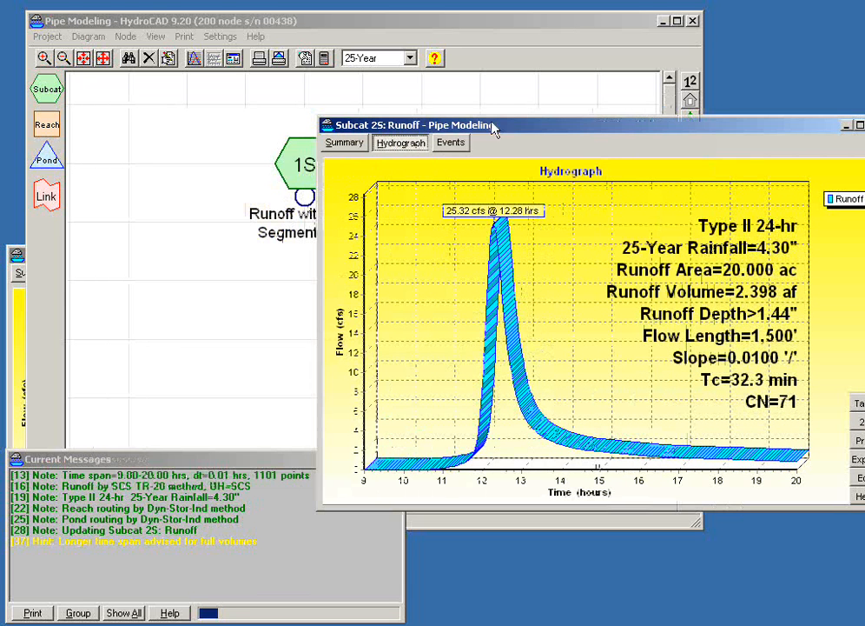
- Place the 1S and 2S hydrographs side by side to compare peak flow and Tc, and close the 2S report
{"action": "left_click_drag", "start_coordinate": [270, 105], "coordinate": [492, 126]}
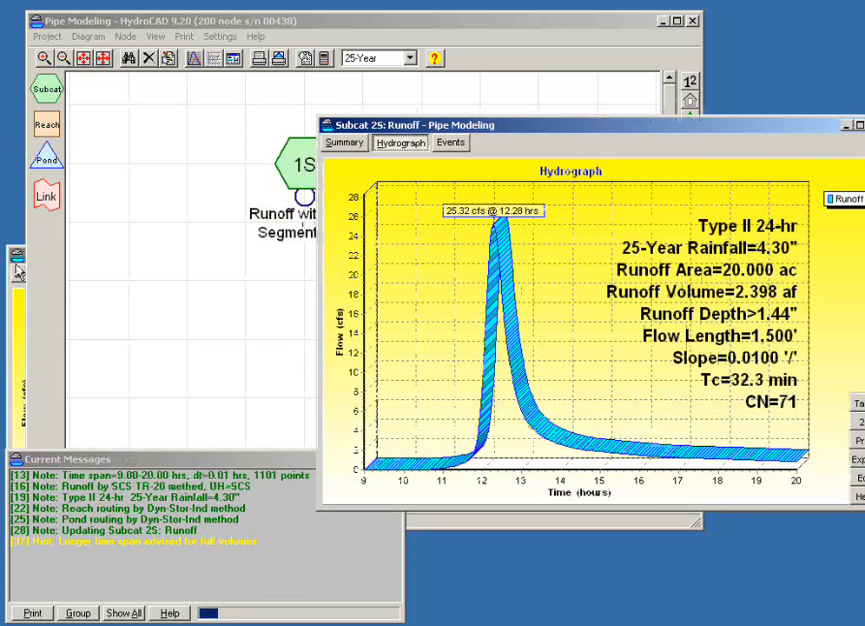
{"action": "left_click", "coordinate": [16, 255]}
{"action": "left_click_drag", "start_coordinate": [104, 260], "coordinate": [111, 189]}
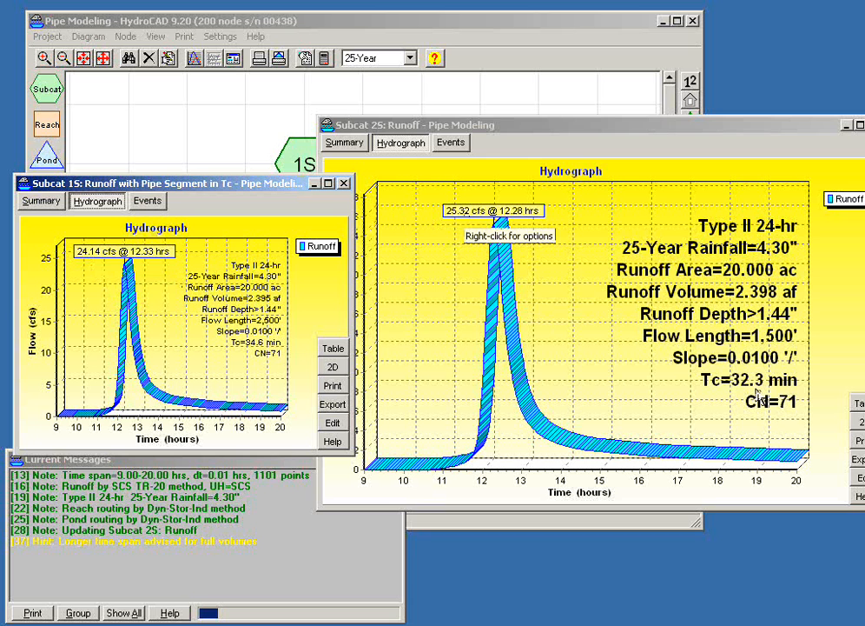
{"action": "left_click_drag", "start_coordinate": [722, 132], "coordinate": [638, 154]}
{"action": "left_click", "coordinate": [793, 148]}
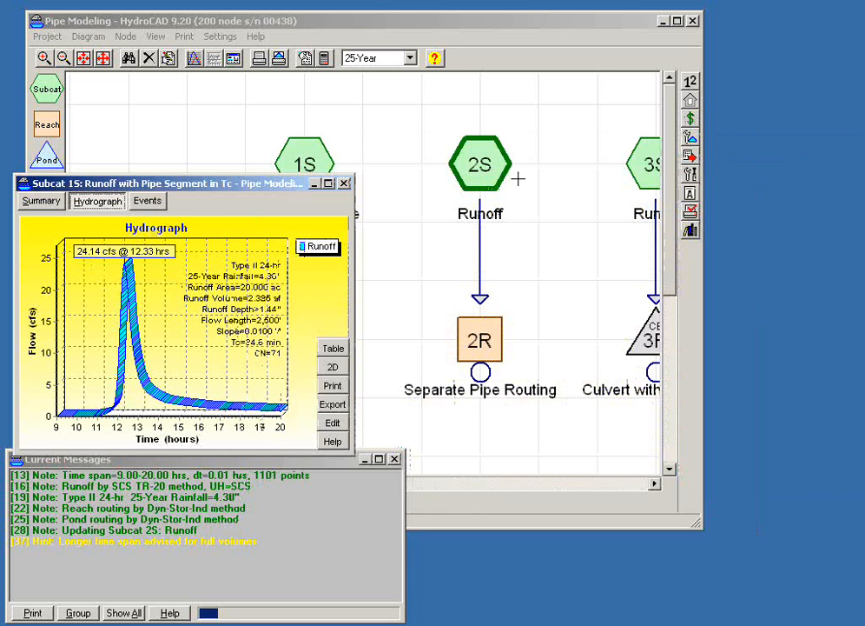
- Review the pipe section and profile settings of reach 2R in its editor and accept them as they are
{"action": "left_click", "coordinate": [480, 329]}
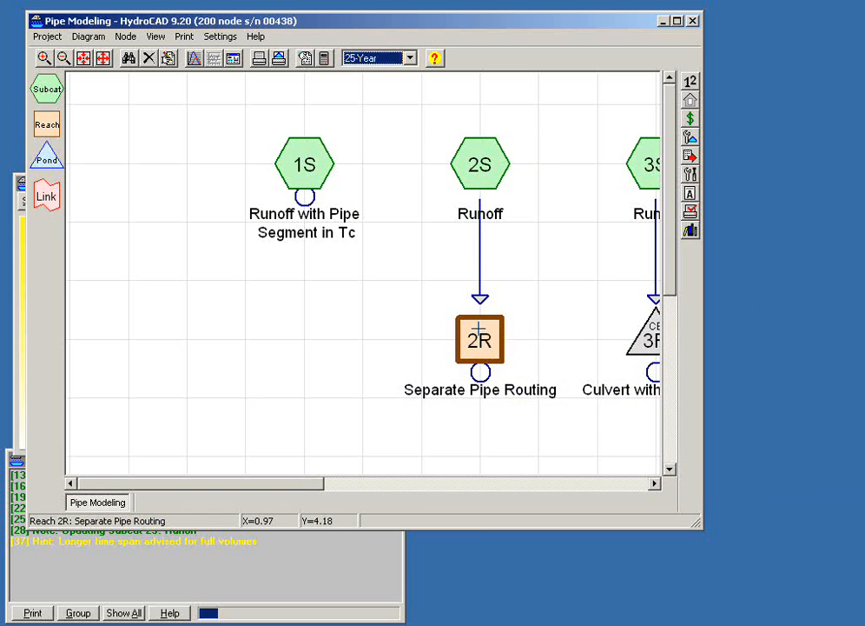
{"action": "right_click", "coordinate": [480, 328]}
{"action": "left_click", "coordinate": [500, 339]}
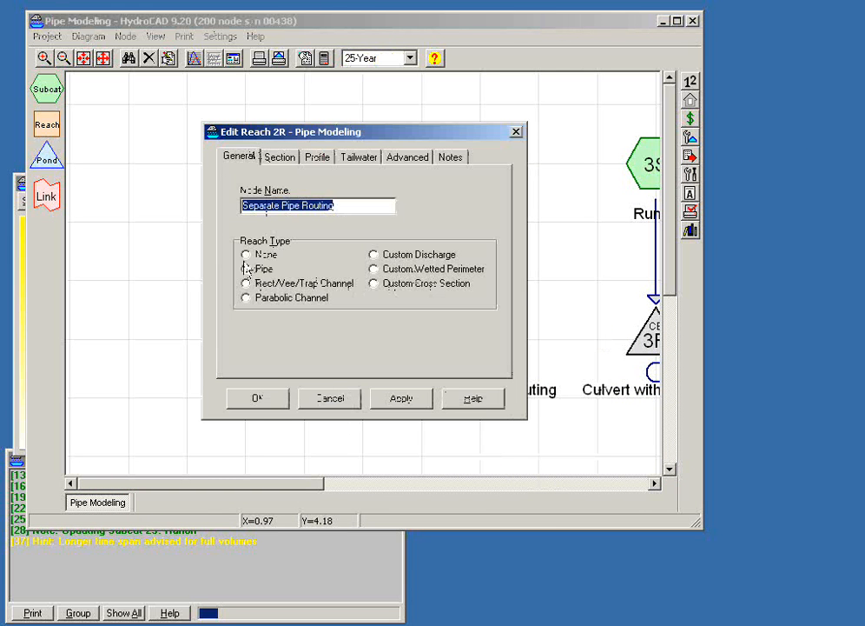
{"action": "left_click", "coordinate": [280, 157]}
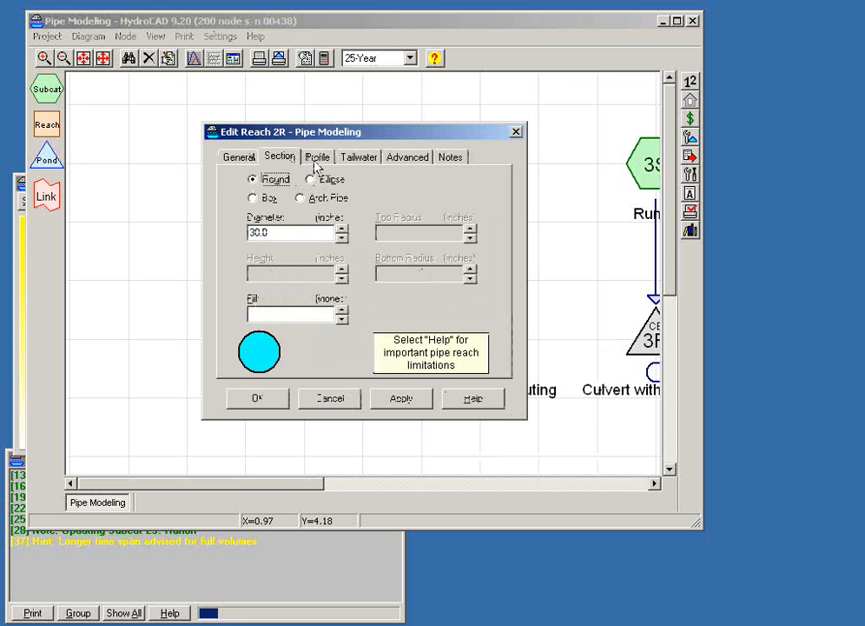
{"action": "left_click", "coordinate": [316, 158]}
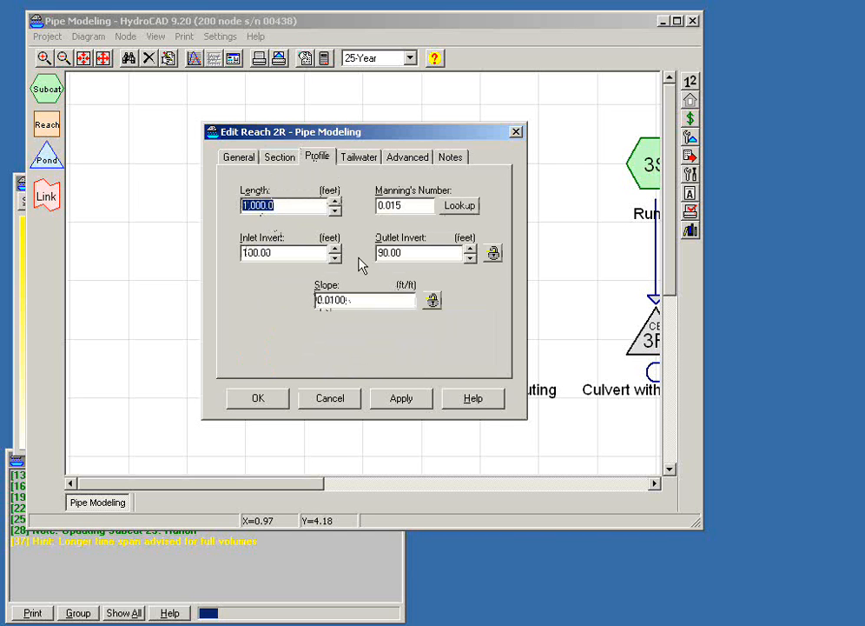
{"action": "left_click", "coordinate": [281, 405]}
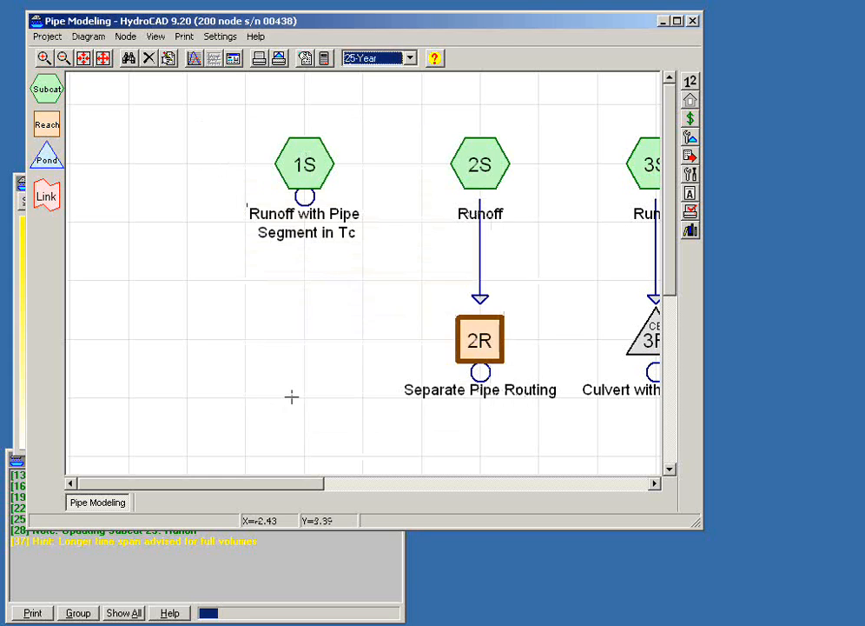
- Open the hydrograph report for reach 2R to compare its inflow and outflow
{"action": "double_click", "coordinate": [477, 339]}
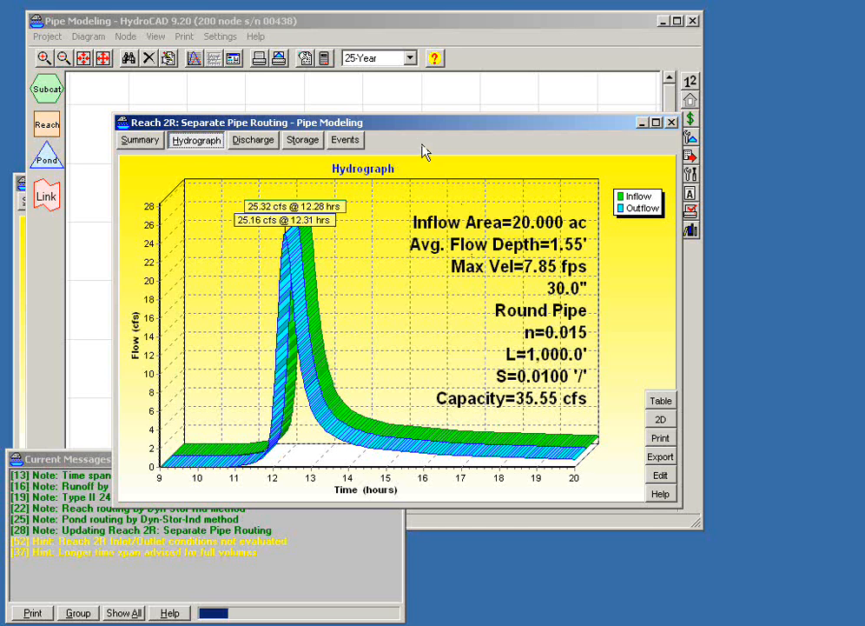
- Place the reach 2R hydrograph beside the subcatchment 1S hydrograph to compare their peak flows
{"action": "left_click_drag", "start_coordinate": [403, 128], "coordinate": [496, 147]}
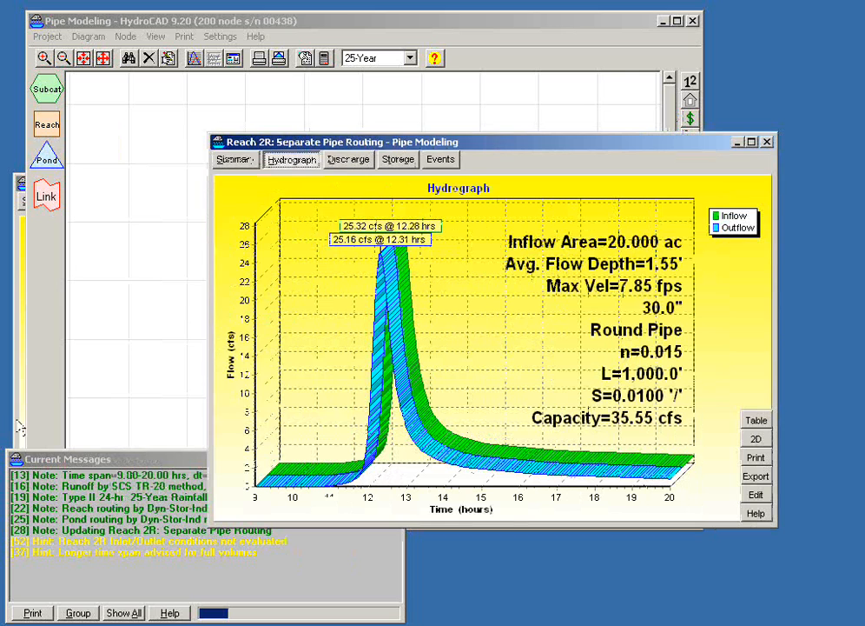
{"action": "left_click", "coordinate": [17, 332]}
{"action": "left_click_drag", "start_coordinate": [171, 183], "coordinate": [159, 78]}
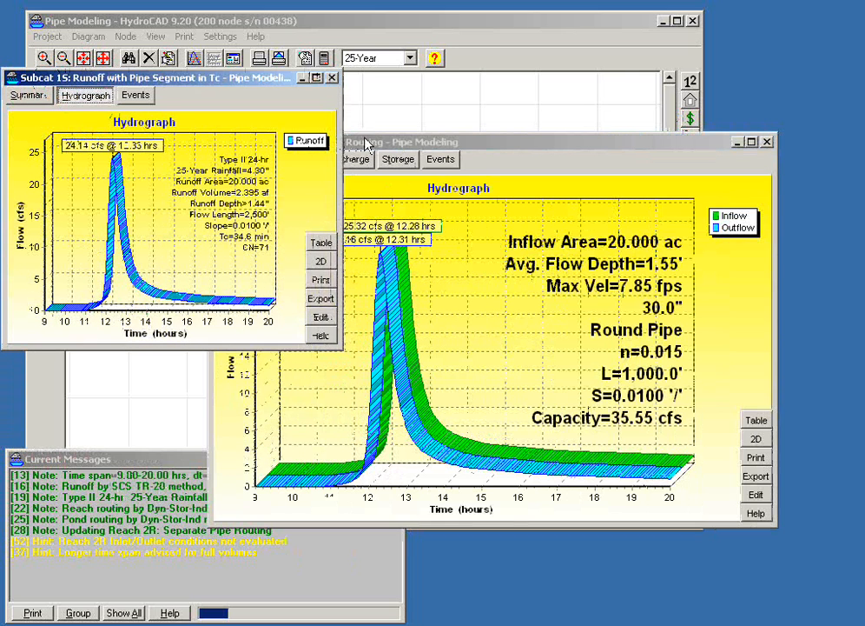
{"action": "left_click_drag", "start_coordinate": [374, 144], "coordinate": [424, 140]}
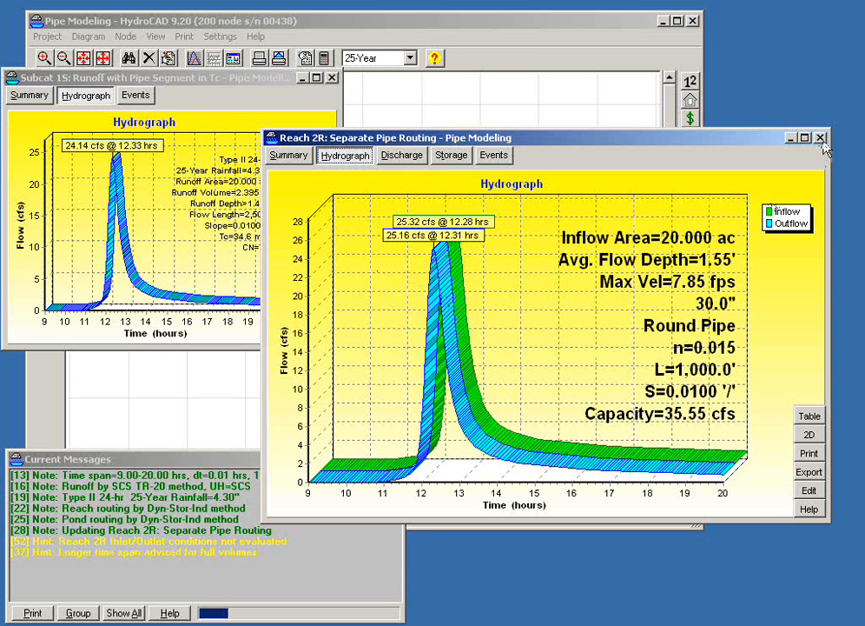
- Close the hydrograph reports for subcatchment 1S and reach 2R, returning to the routing diagram
{"action": "left_click_drag", "start_coordinate": [658, 140], "coordinate": [653, 270]}
{"action": "left_click", "coordinate": [330, 77]}
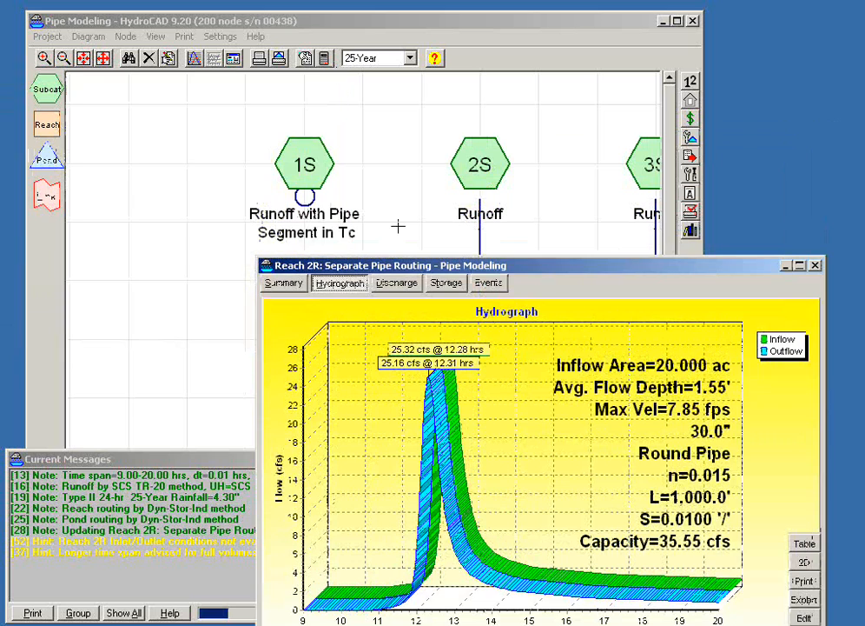
{"action": "left_click_drag", "start_coordinate": [426, 270], "coordinate": [273, 437]}
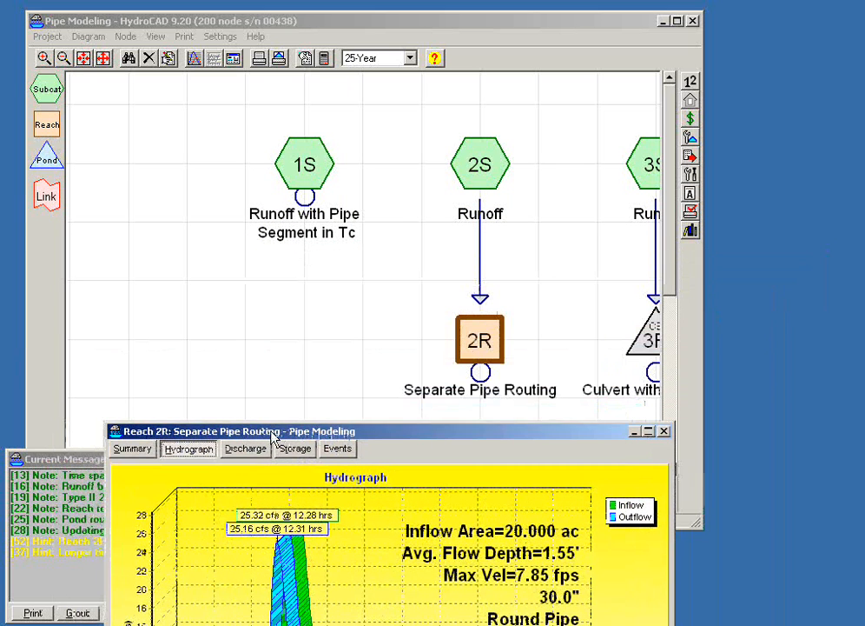
{"action": "mouse_move", "coordinate": [465, 348]}
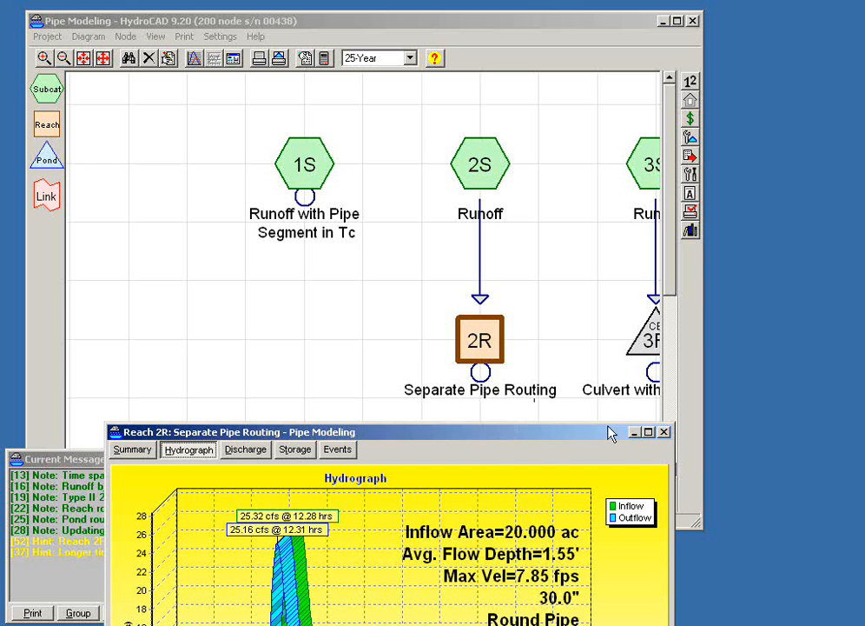
{"action": "left_click", "coordinate": [663, 432]}
- Review the pond type and outlet list of pond 3R in its editor, and open its culvert outlet settings
{"action": "left_click", "coordinate": [307, 481]}
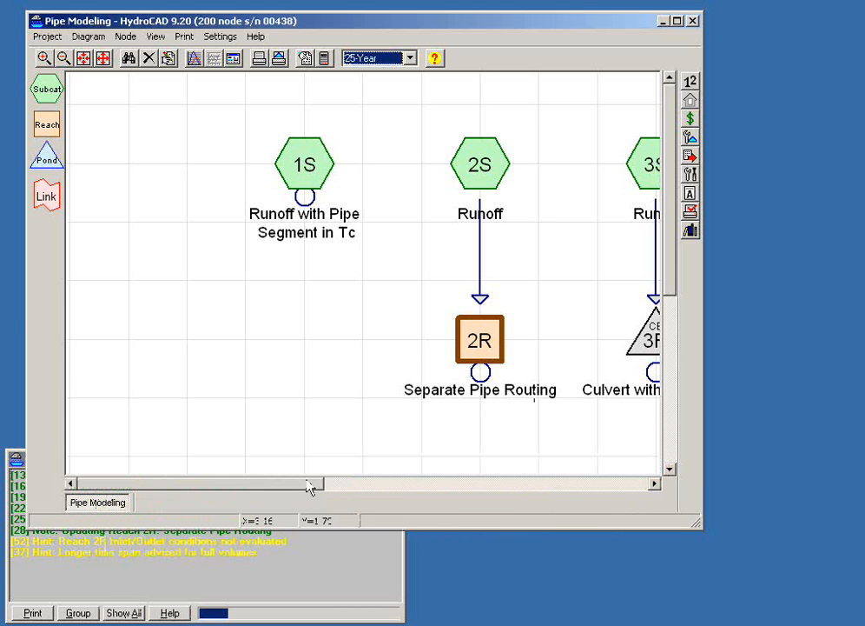
{"action": "left_click_drag", "start_coordinate": [286, 486], "coordinate": [371, 494]}
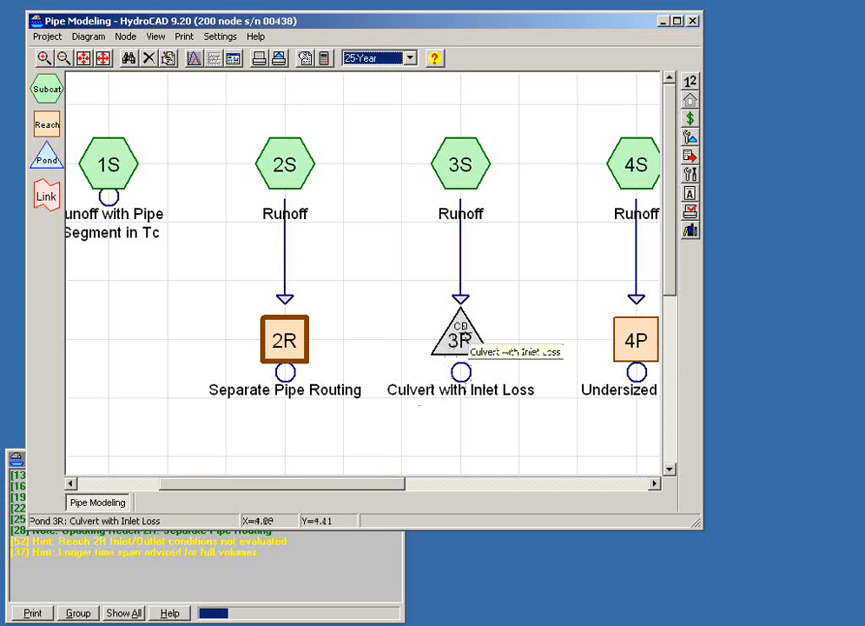
{"action": "left_click", "coordinate": [464, 173]}
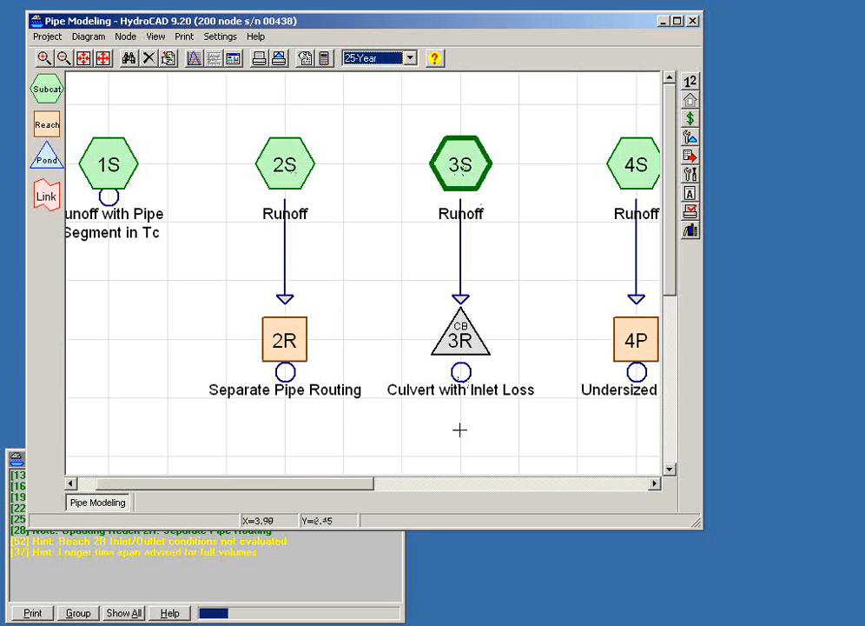
{"action": "left_click", "coordinate": [461, 337]}
{"action": "right_click", "coordinate": [462, 341]}
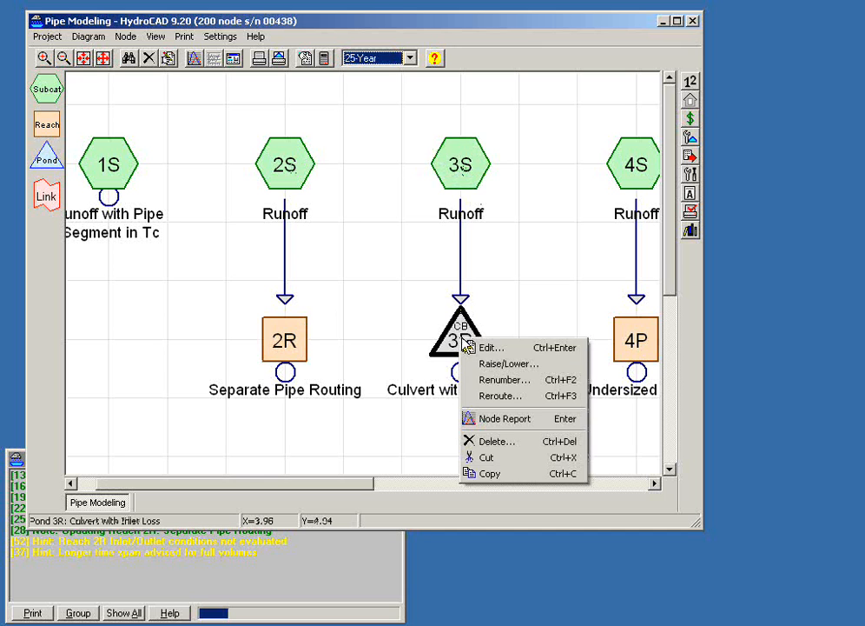
{"action": "left_click", "coordinate": [469, 347]}
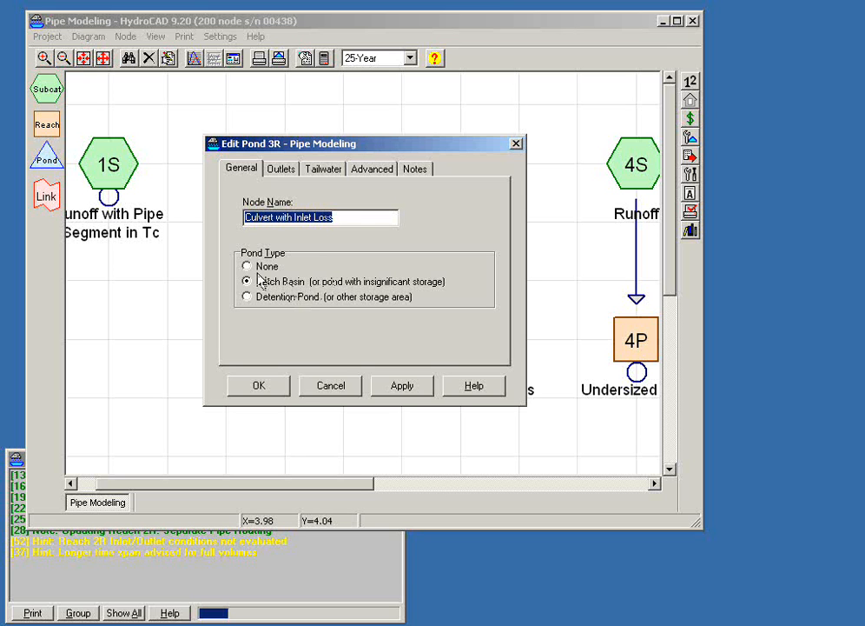
{"action": "left_click", "coordinate": [279, 171]}
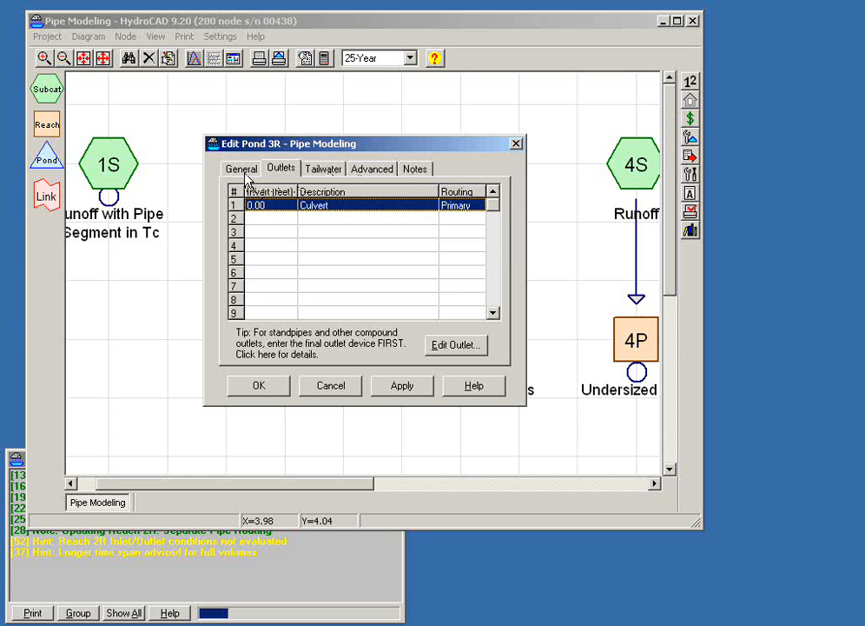
{"action": "left_click", "coordinate": [231, 168]}
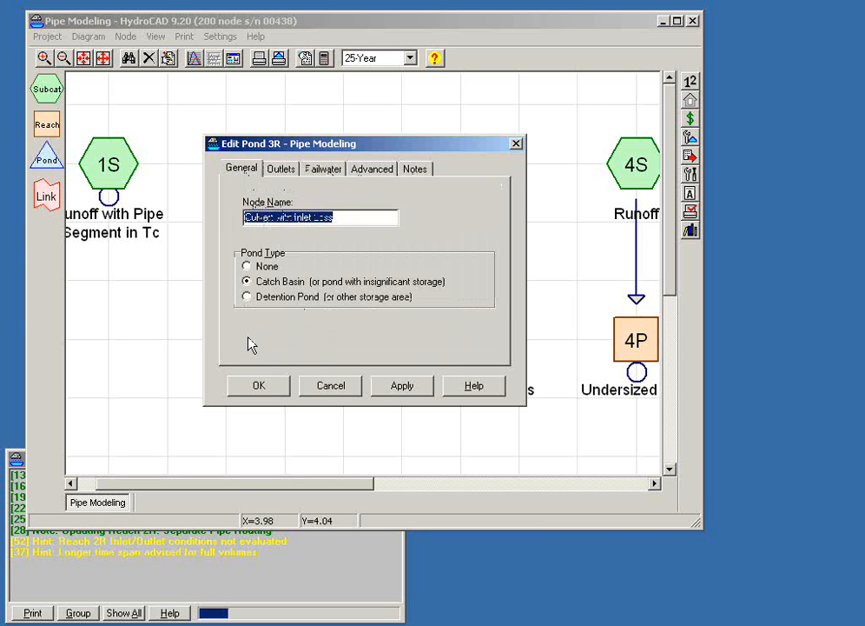
{"action": "left_click", "coordinate": [279, 170]}
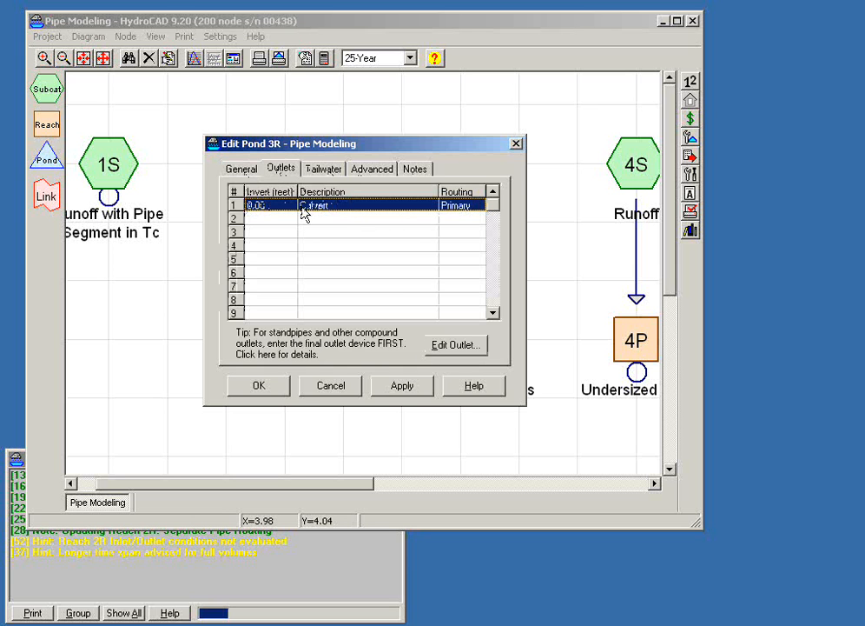
{"action": "double_click", "coordinate": [302, 209]}
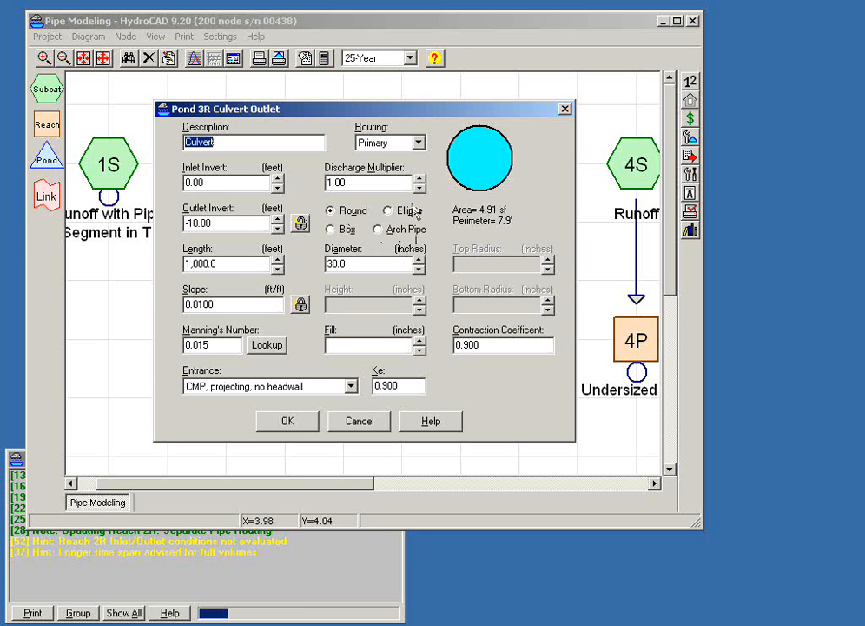
- Try a fill depth of 6.0 inches in the 3R culvert, reset the fill, and close the outlet and pond editors
{"action": "left_click", "coordinate": [420, 340]}
{"action": "left_click", "coordinate": [419, 339]}
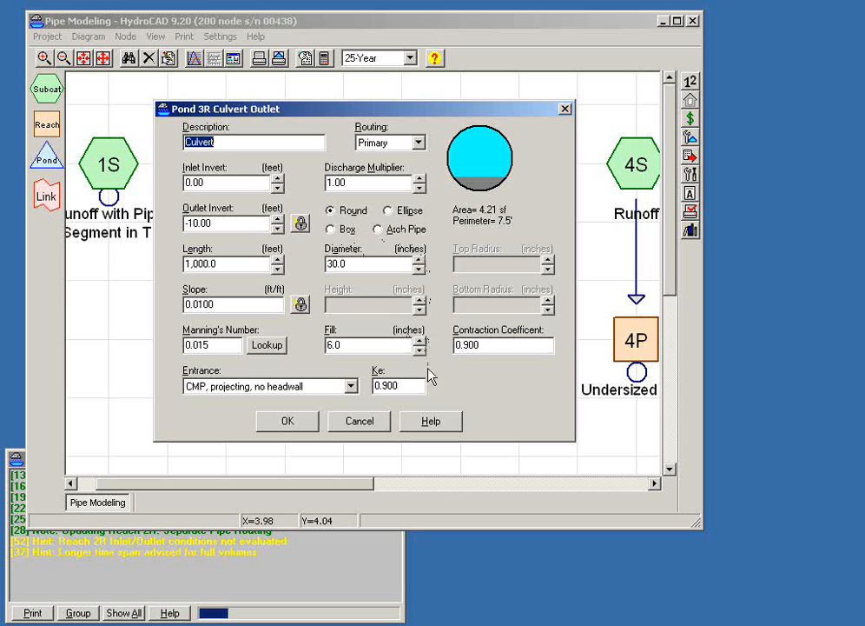
{"action": "left_click", "coordinate": [420, 350]}
{"action": "left_click", "coordinate": [420, 350]}
{"action": "left_click", "coordinate": [420, 350]}
{"action": "left_click", "coordinate": [421, 350]}
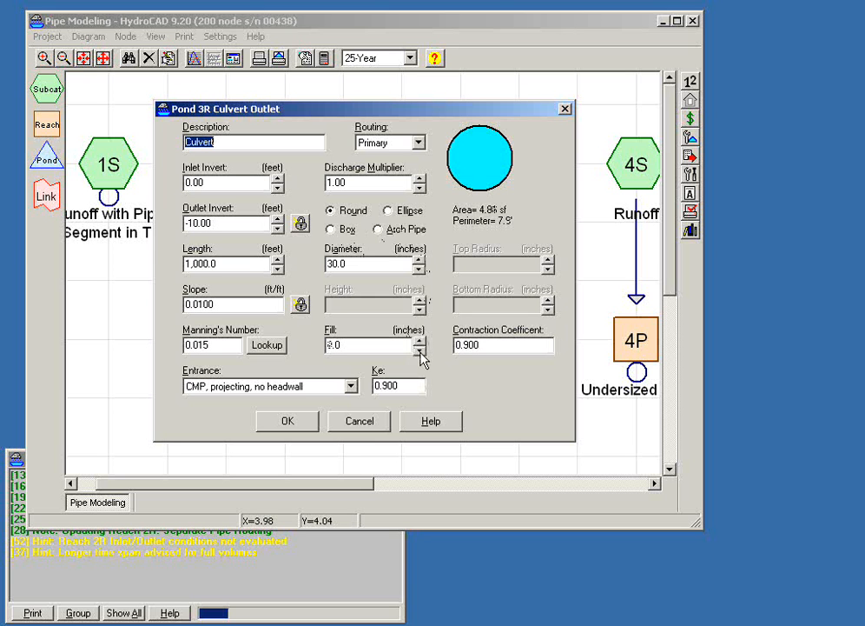
{"action": "left_click", "coordinate": [420, 351]}
{"action": "left_click", "coordinate": [317, 424]}
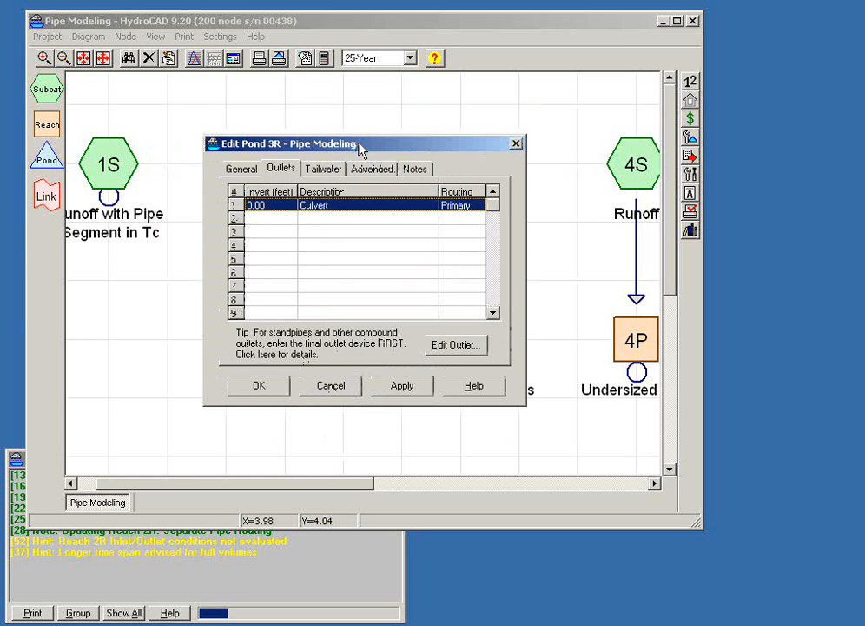
{"action": "left_click", "coordinate": [259, 387]}
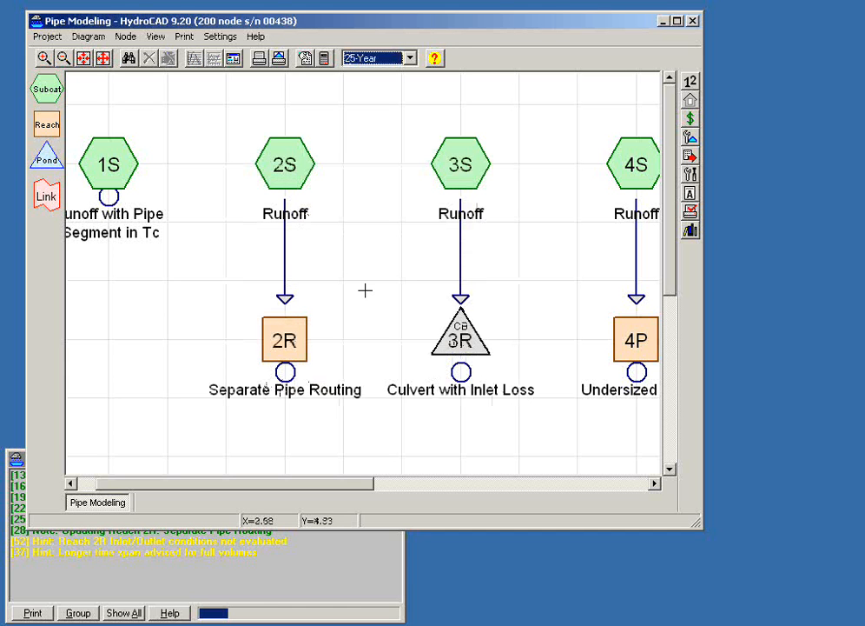
- Convert pipe reach 2R to a pond
{"action": "mouse_move", "coordinate": [286, 345]}
{"action": "right_click", "coordinate": [303, 347]}
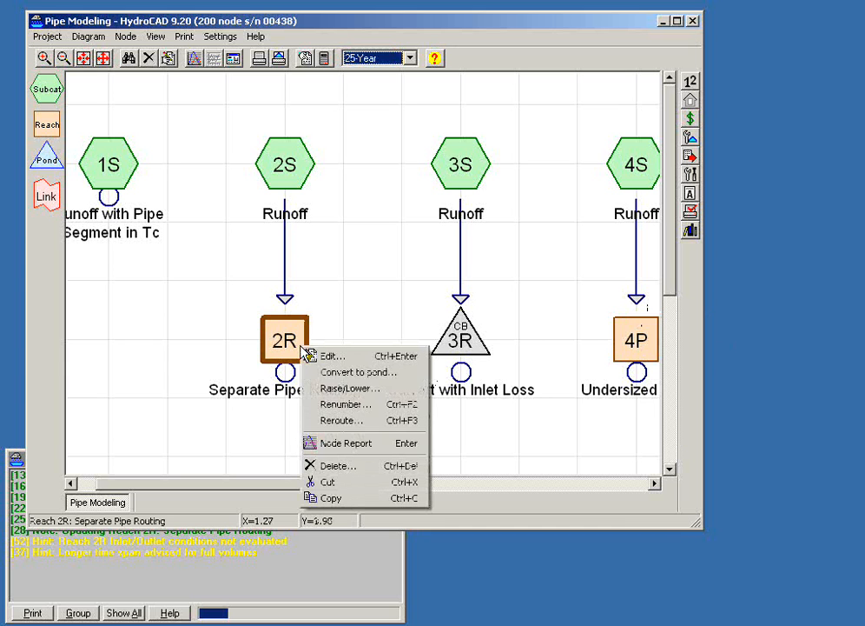
{"action": "left_click", "coordinate": [341, 373]}
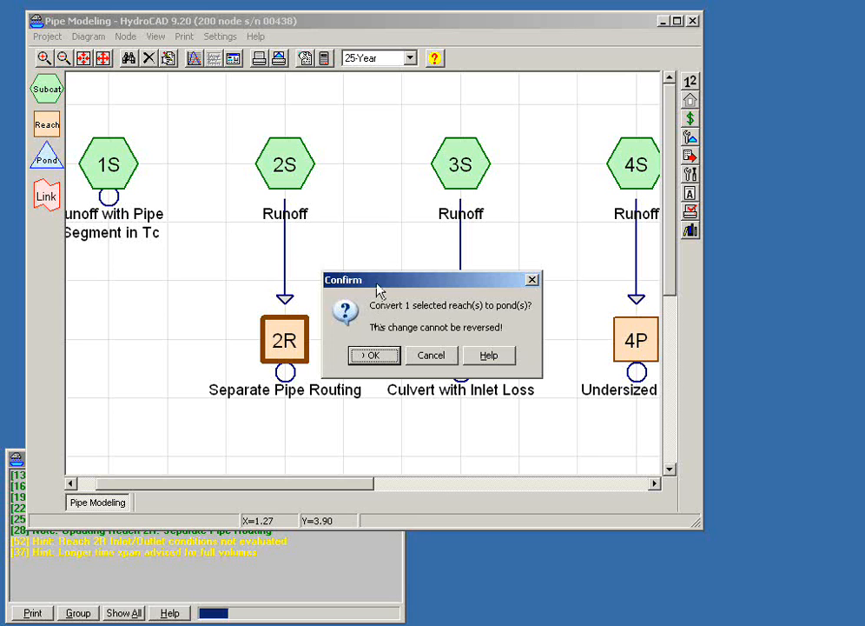
{"action": "left_click", "coordinate": [380, 357]}
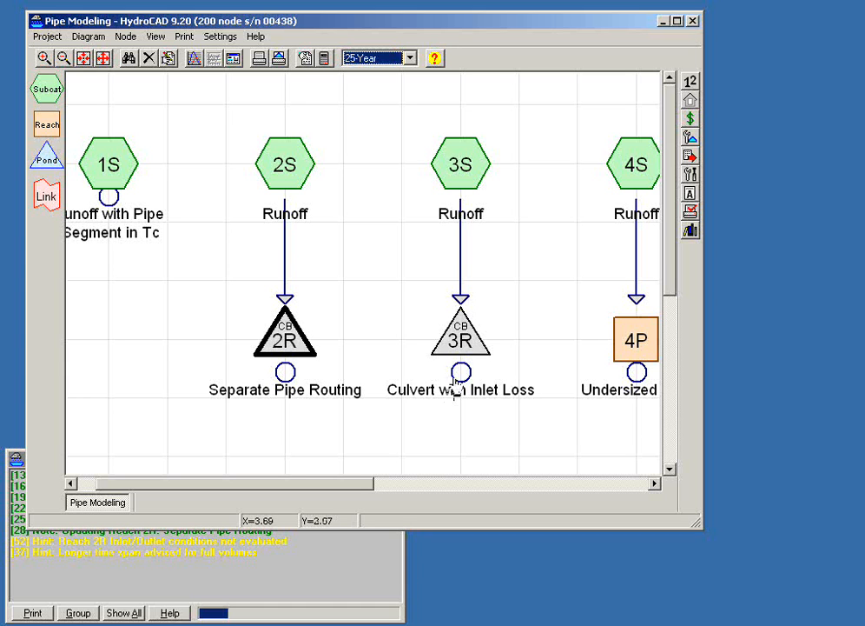
- Close the Pipe Modeling project without saving the changes, and reopen it
{"action": "left_click", "coordinate": [460, 339]}
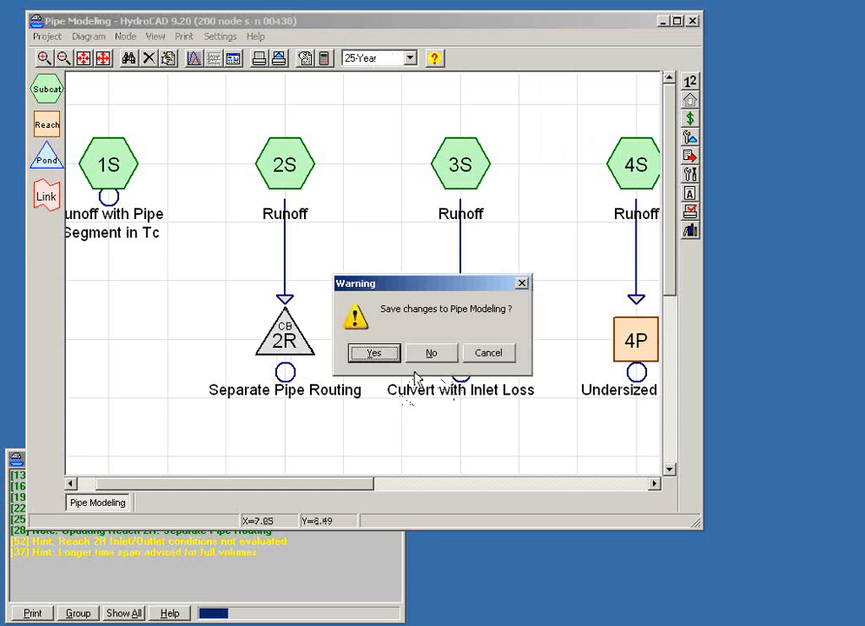
{"action": "left_click", "coordinate": [431, 352]}
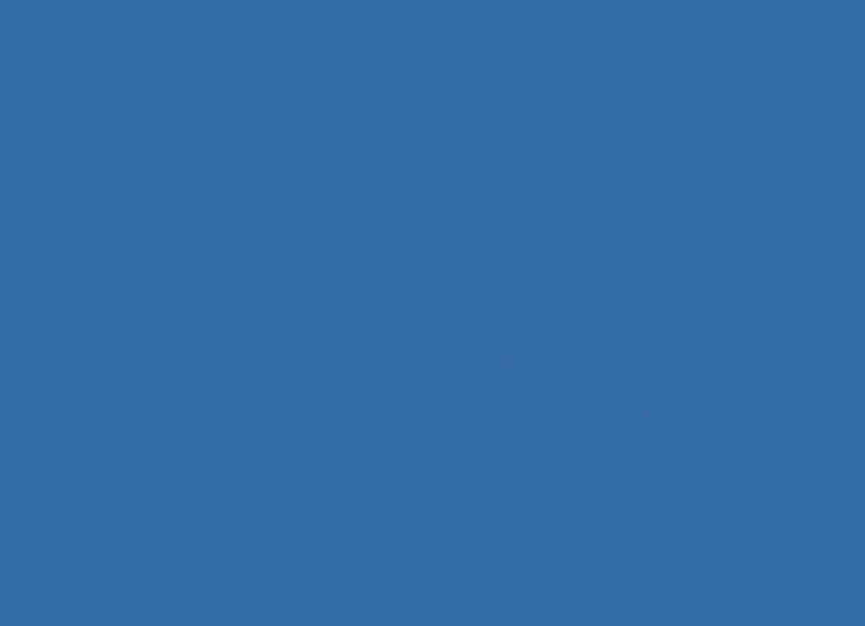
{"action": "left_click", "coordinate": [427, 320]}
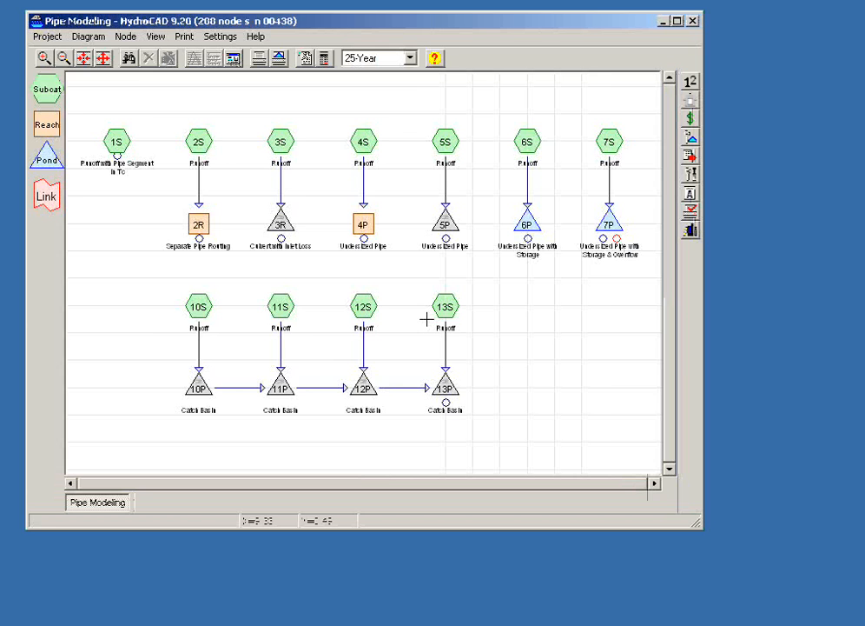
- Open the hydrograph report for reach 2R, set it aside, and bring the routing diagram back to the front
{"action": "scroll", "coordinate": [332, 278], "scroll_direction": "up", "scroll_amount": 4}
{"action": "left_click_drag", "start_coordinate": [332, 278], "coordinate": [425, 330]}
{"action": "scroll", "coordinate": [362, 335], "scroll_direction": "up", "scroll_amount": 1}
{"action": "double_click", "coordinate": [234, 248]}
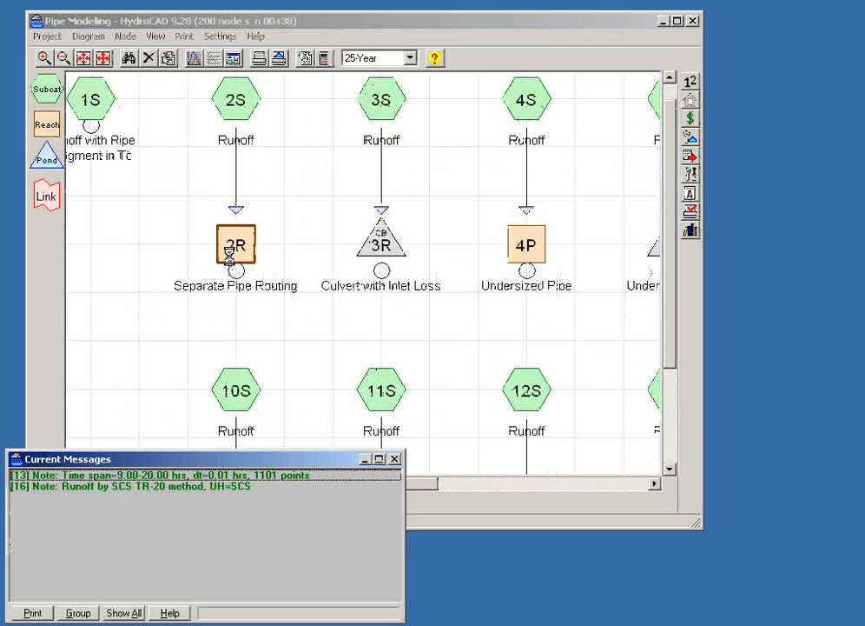
{"action": "left_click_drag", "start_coordinate": [270, 140], "coordinate": [140, 178]}
{"action": "left_click", "coordinate": [309, 21]}
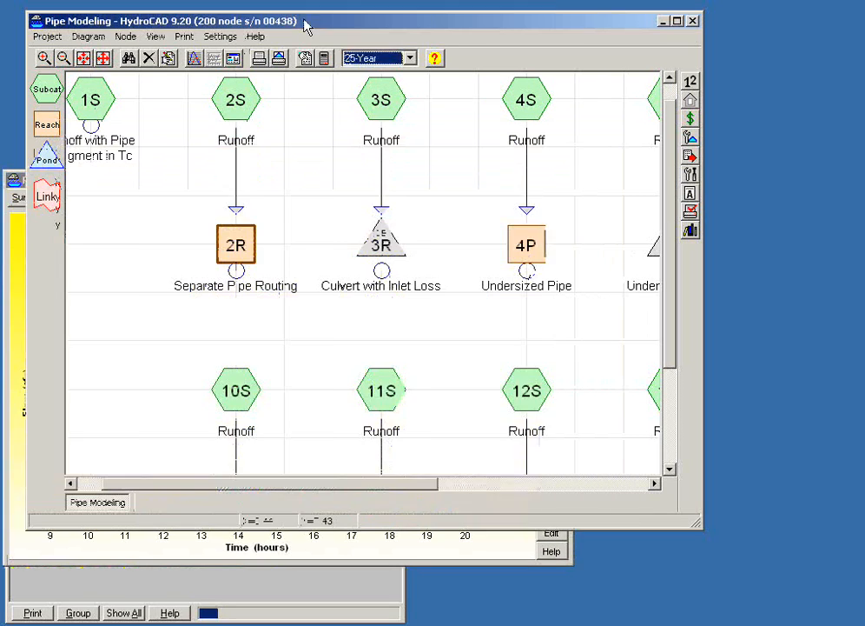
- Open the hydrograph report for pond 3R and place it beside the reach 2R hydrograph to compare their outflows
{"action": "double_click", "coordinate": [378, 252]}
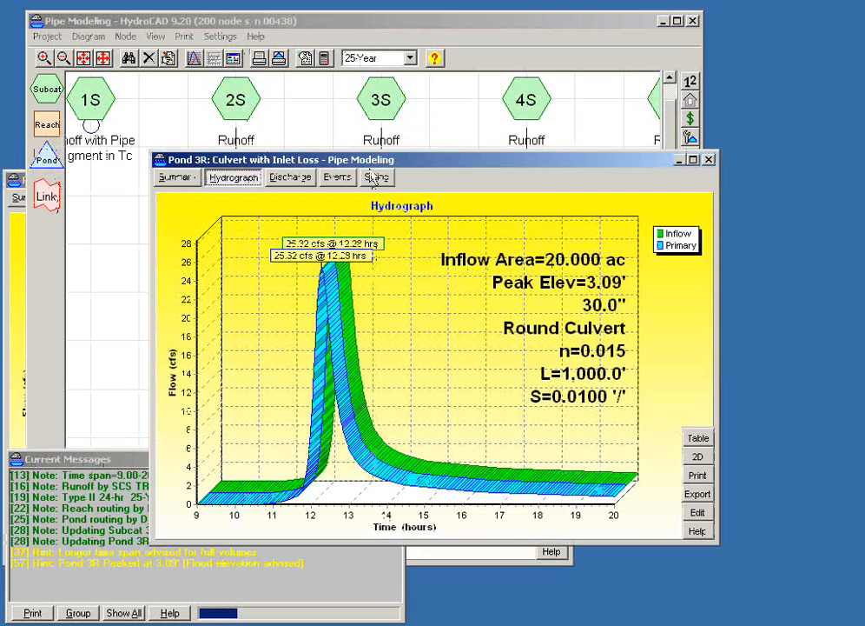
{"action": "left_click_drag", "start_coordinate": [365, 165], "coordinate": [465, 202]}
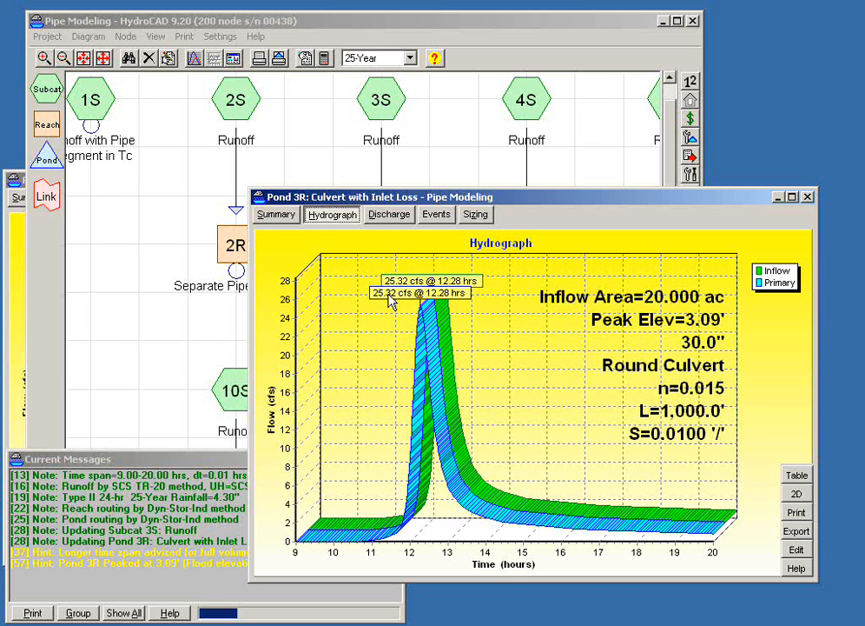
{"action": "left_click", "coordinate": [12, 379]}
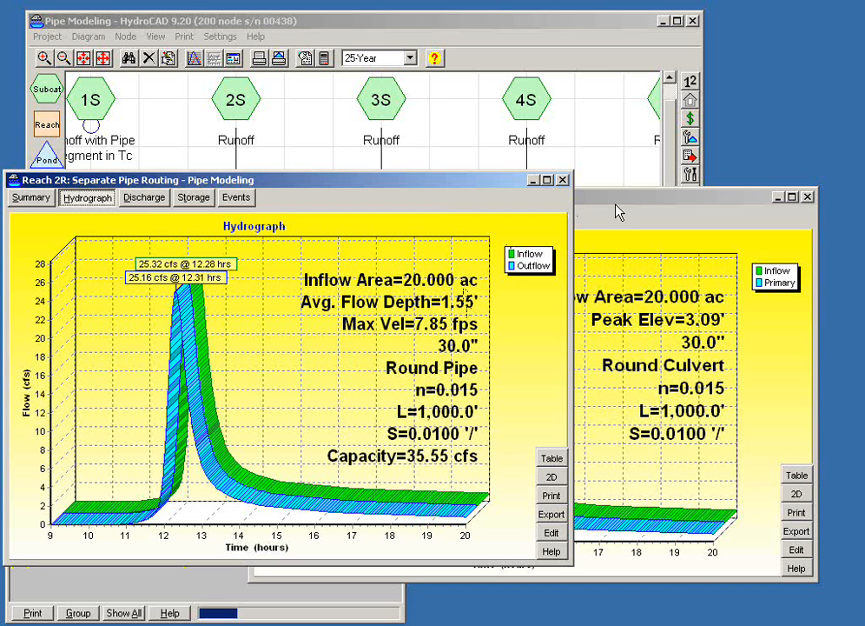
{"action": "left_click_drag", "start_coordinate": [617, 210], "coordinate": [644, 232]}
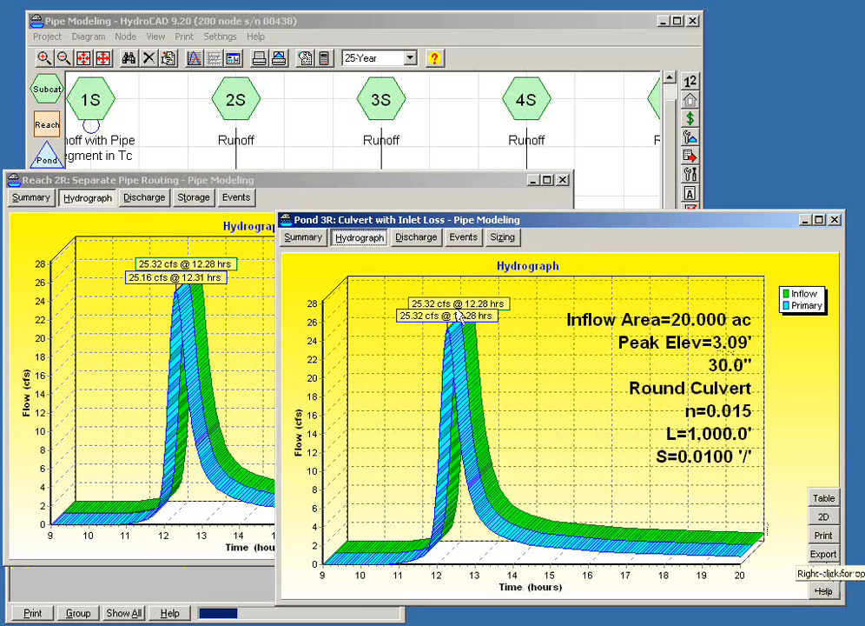
- Review the summary report for pond 3R, and open its culvert outlet for editing
{"action": "left_click", "coordinate": [301, 237]}
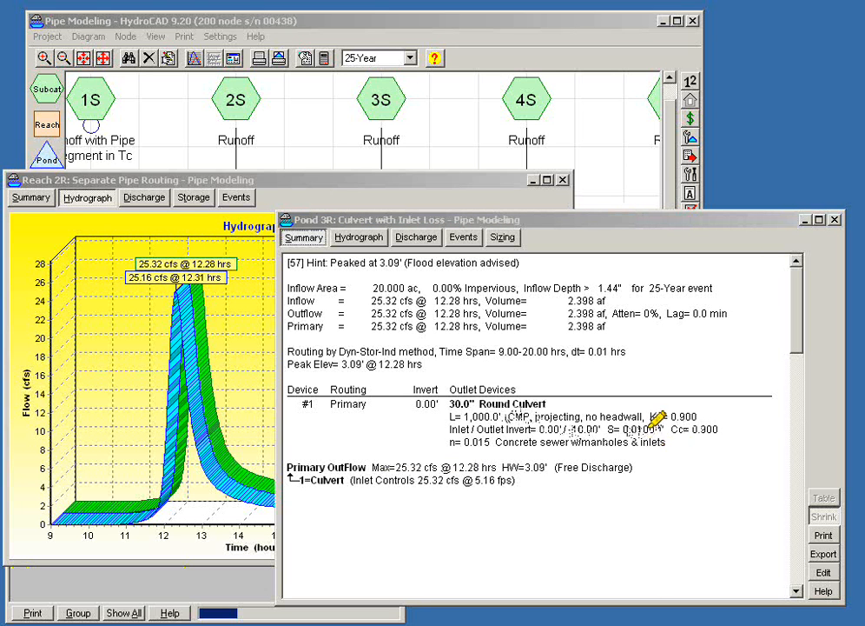
{"action": "left_click_drag", "start_coordinate": [645, 418], "coordinate": [702, 417]}
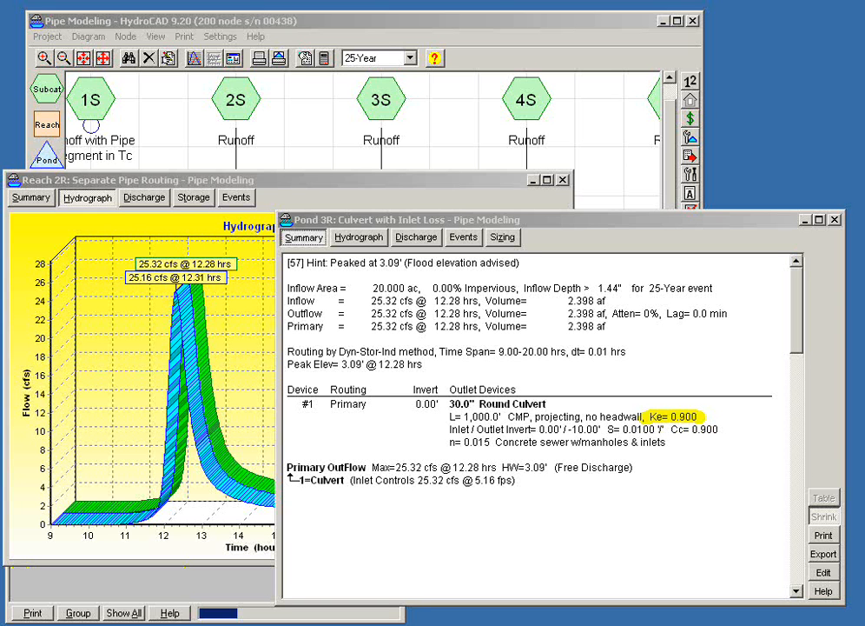
{"action": "left_click", "coordinate": [820, 574]}
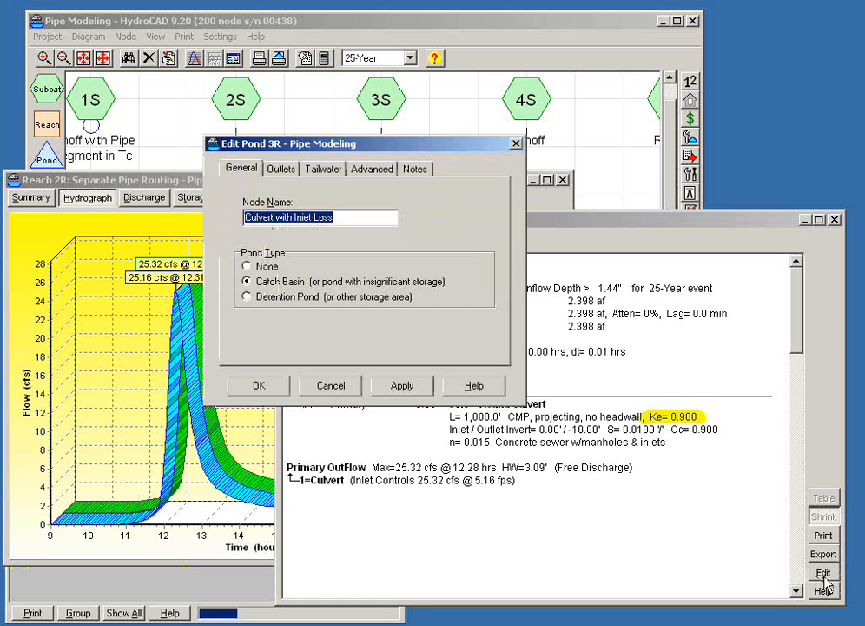
{"action": "left_click", "coordinate": [280, 172]}
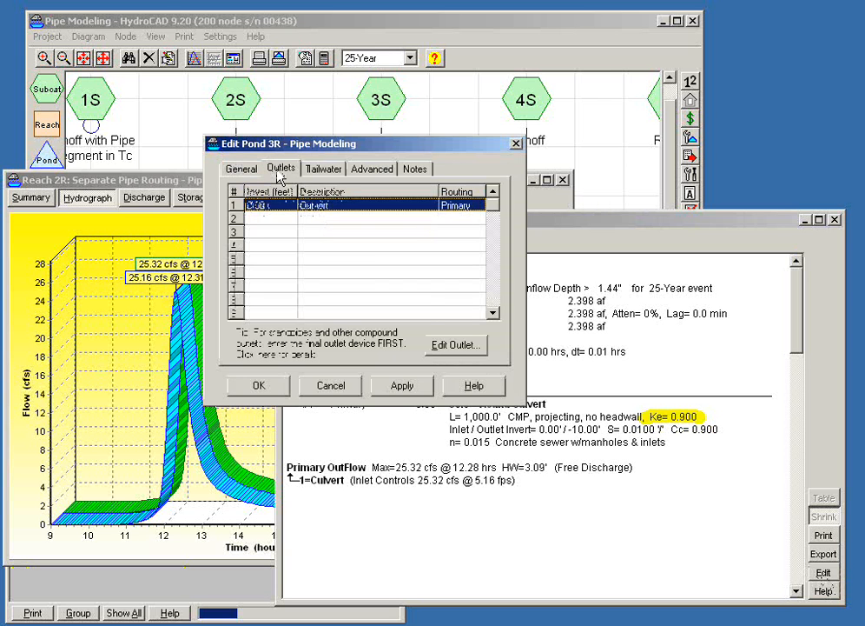
{"action": "double_click", "coordinate": [324, 207]}
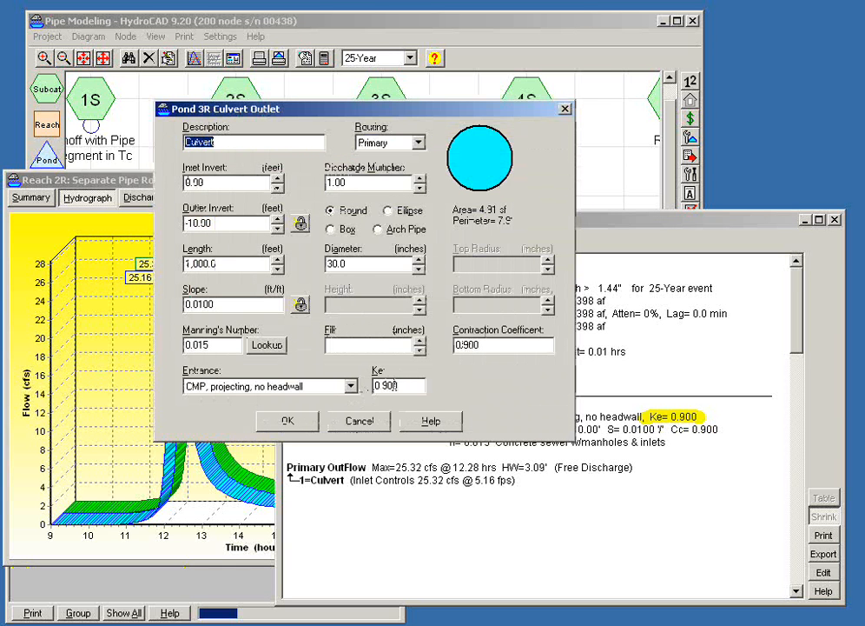
- Try the entrance type "CMP, mitered to conform to fill" for the pond 3R culvert
{"action": "double_click", "coordinate": [408, 386]}
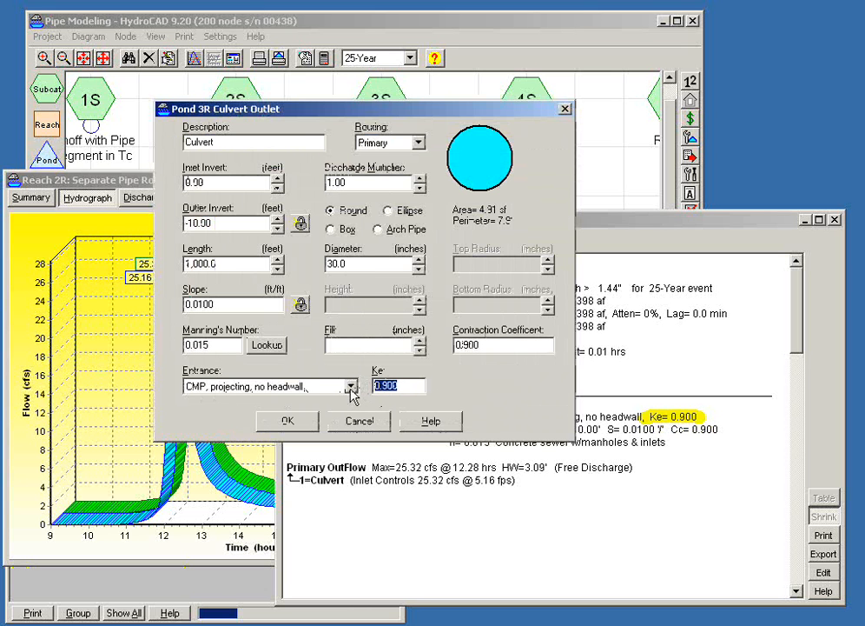
{"action": "left_click", "coordinate": [352, 386]}
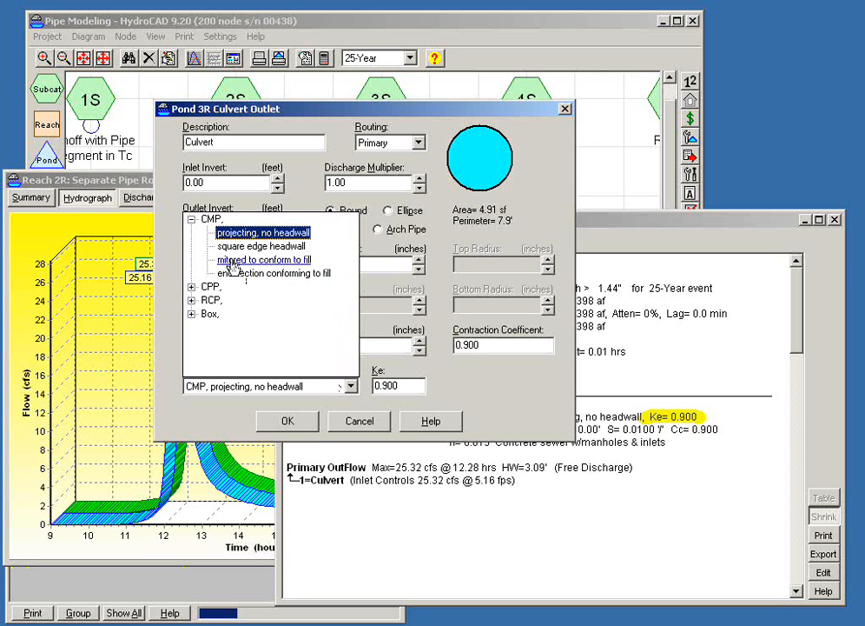
{"action": "left_click", "coordinate": [233, 262]}
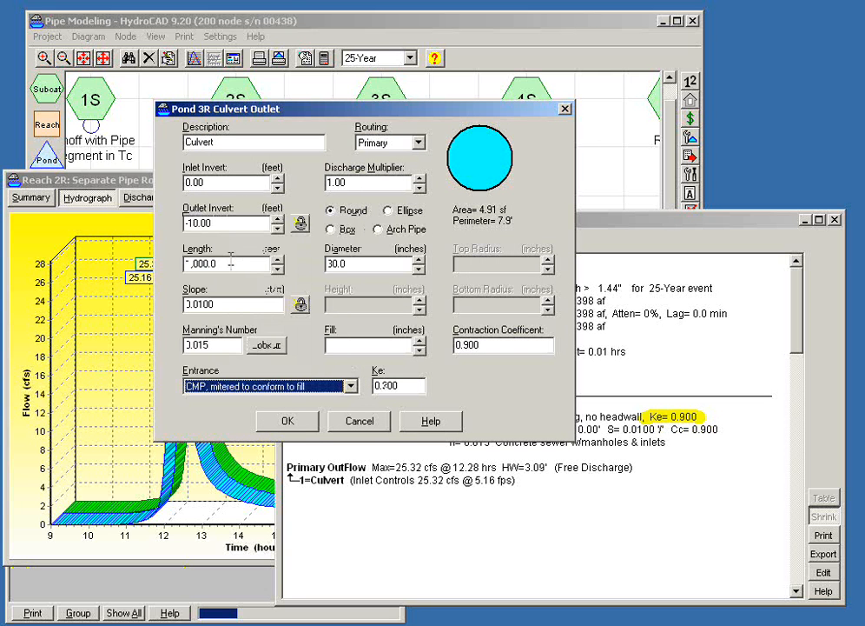
- Set the pond 3R culvert entrance to "RCP, groove end w/headwall" and save the pond changes
{"action": "left_click", "coordinate": [353, 391]}
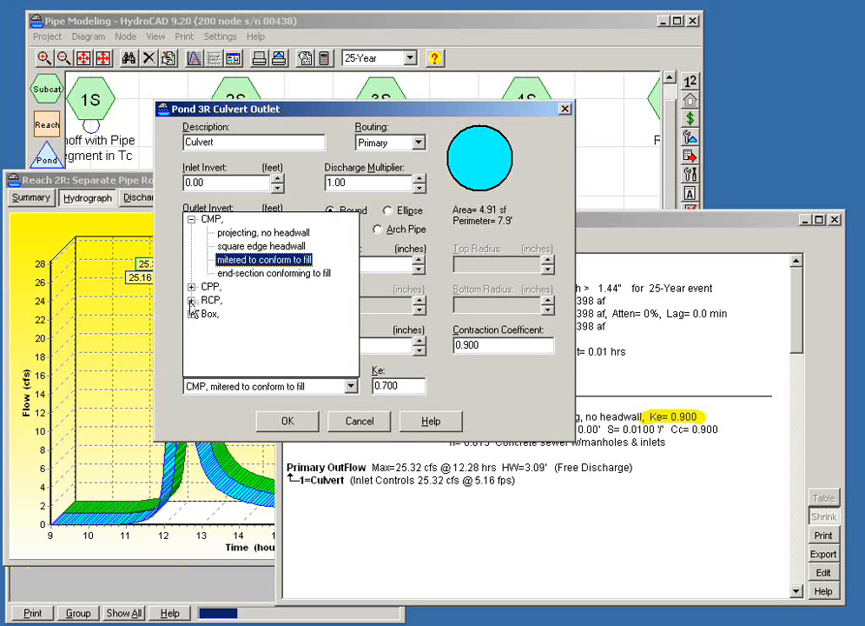
{"action": "left_click", "coordinate": [191, 300]}
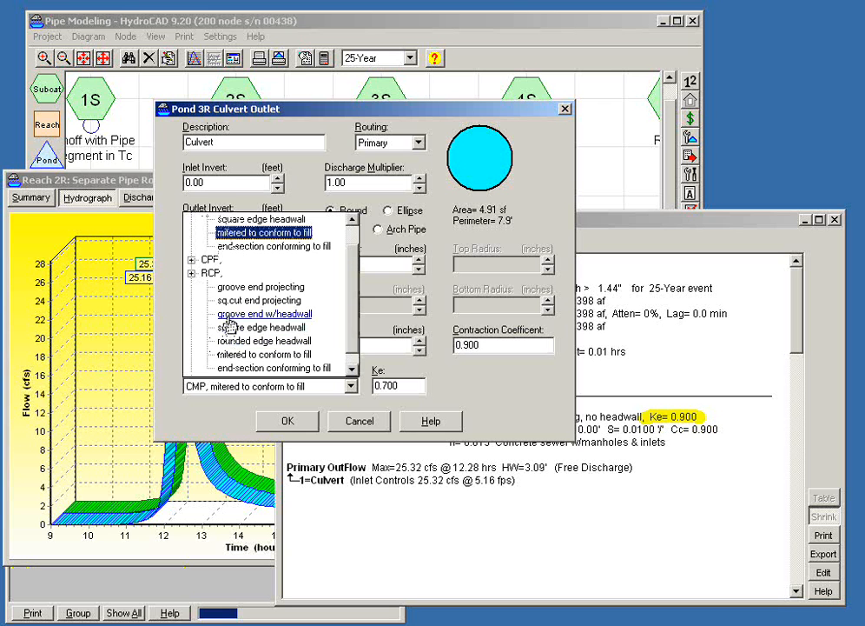
{"action": "left_click", "coordinate": [228, 318]}
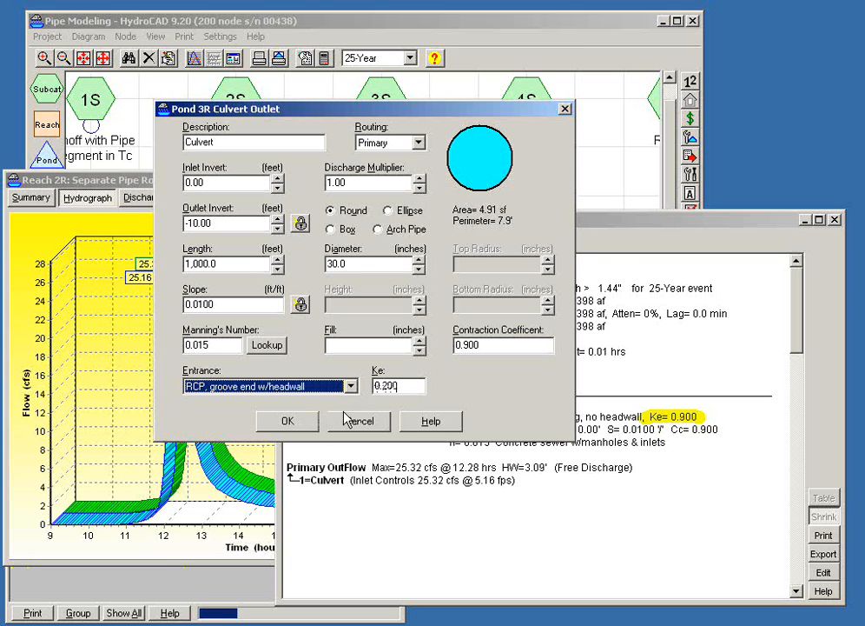
{"action": "left_click", "coordinate": [310, 425]}
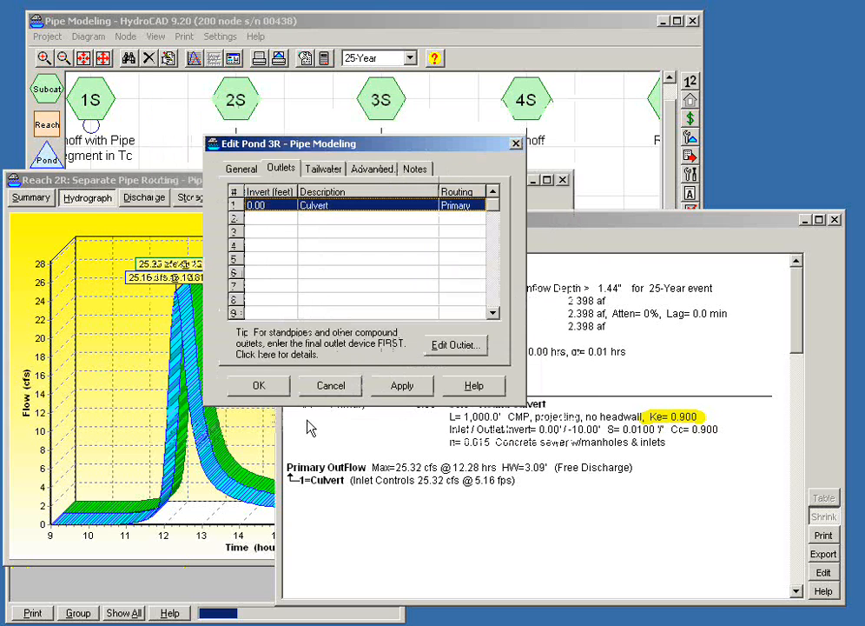
{"action": "left_click_drag", "start_coordinate": [369, 149], "coordinate": [203, 185]}
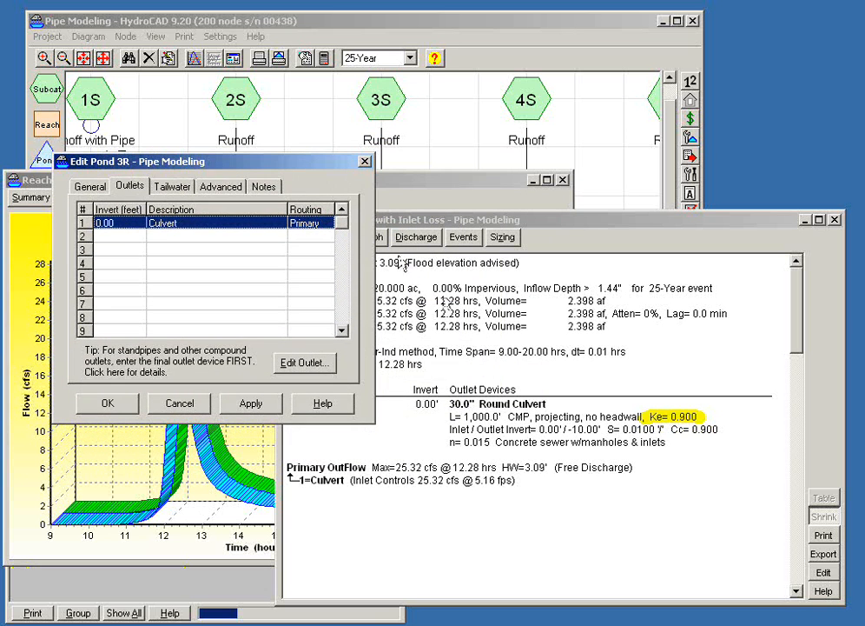
{"action": "left_click_drag", "start_coordinate": [292, 161], "coordinate": [305, 402]}
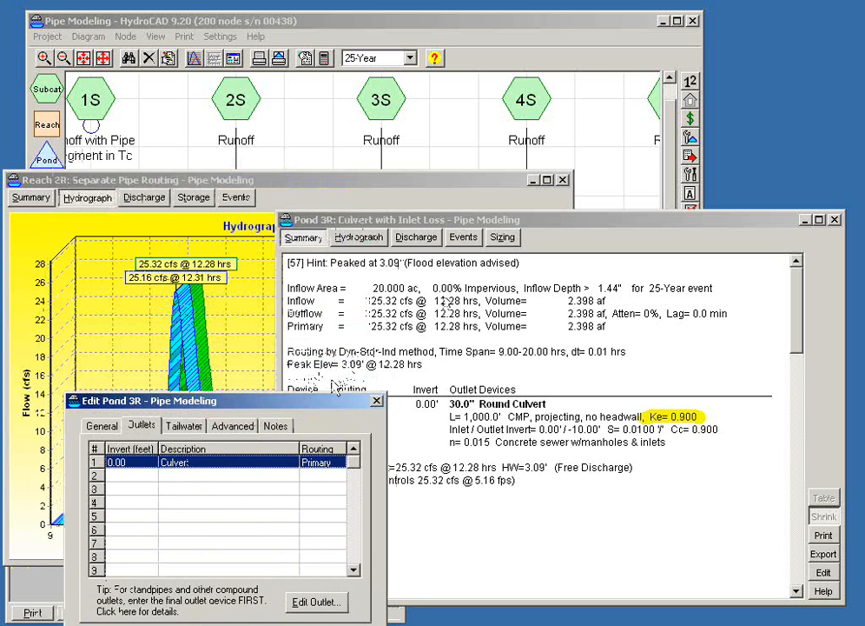
{"action": "left_click_drag", "start_coordinate": [320, 402], "coordinate": [286, 322]}
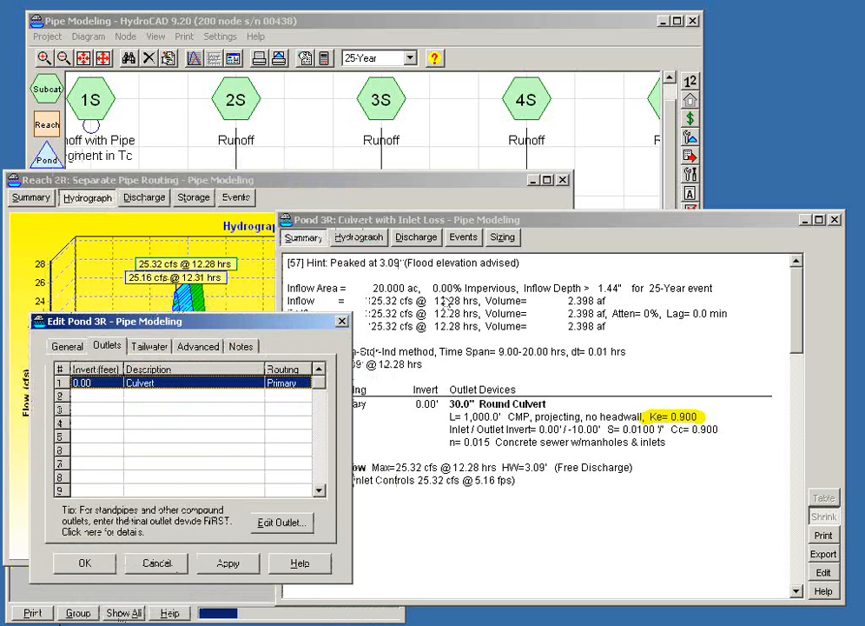
{"action": "left_click", "coordinate": [84, 562]}
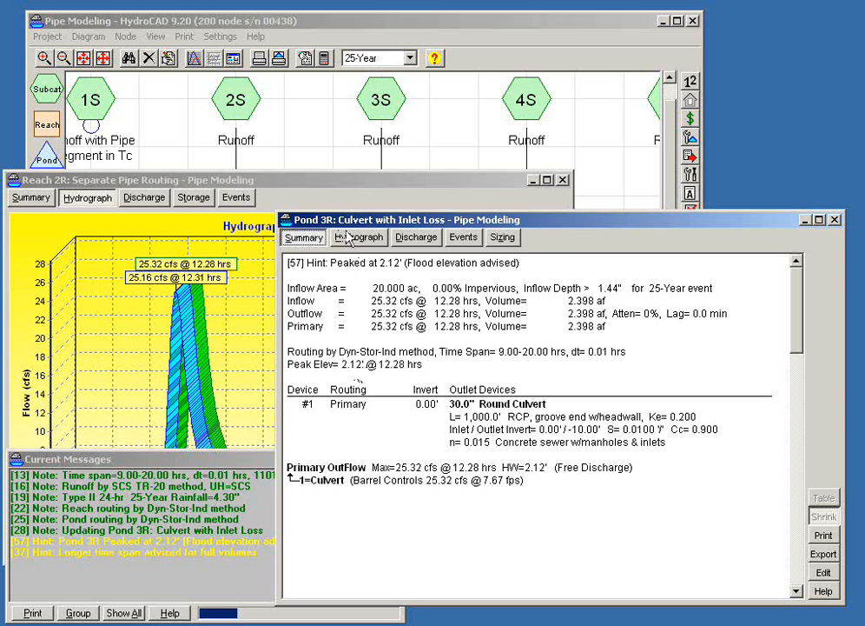
- Compare the reach 2R hydrograph with the updated pond 3R summary, and close both reports
{"action": "left_click_drag", "start_coordinate": [308, 179], "coordinate": [312, 155]}
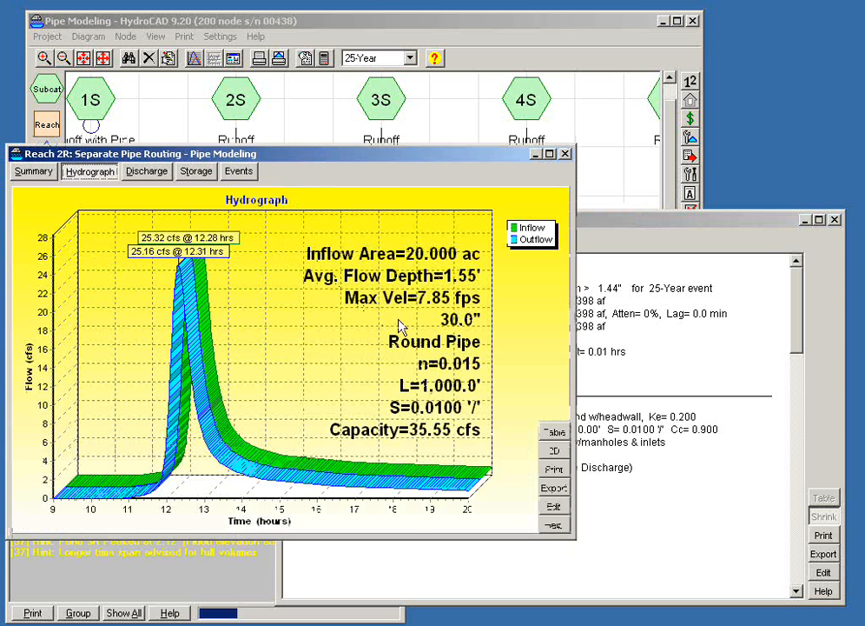
{"action": "left_click_drag", "start_coordinate": [586, 227], "coordinate": [591, 219]}
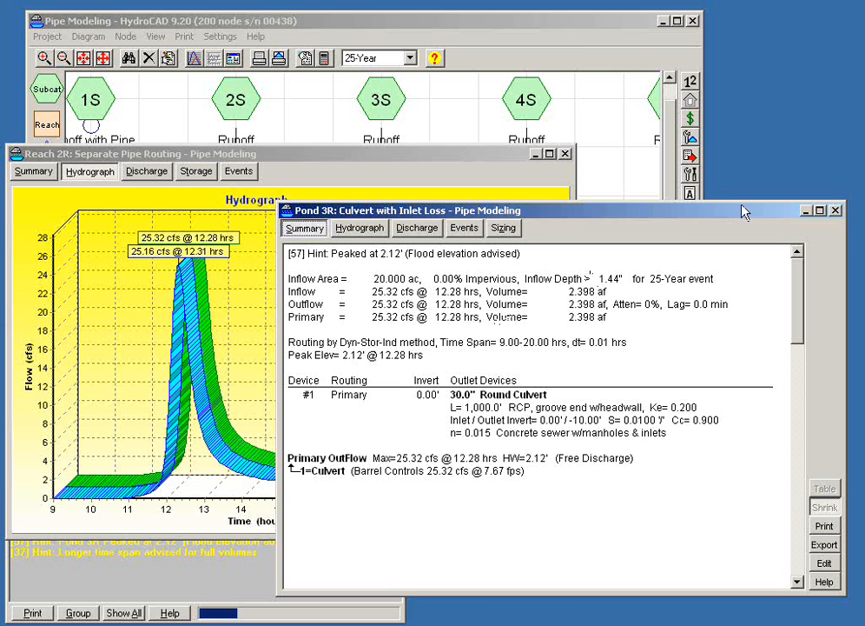
{"action": "key", "text": "Escape"}
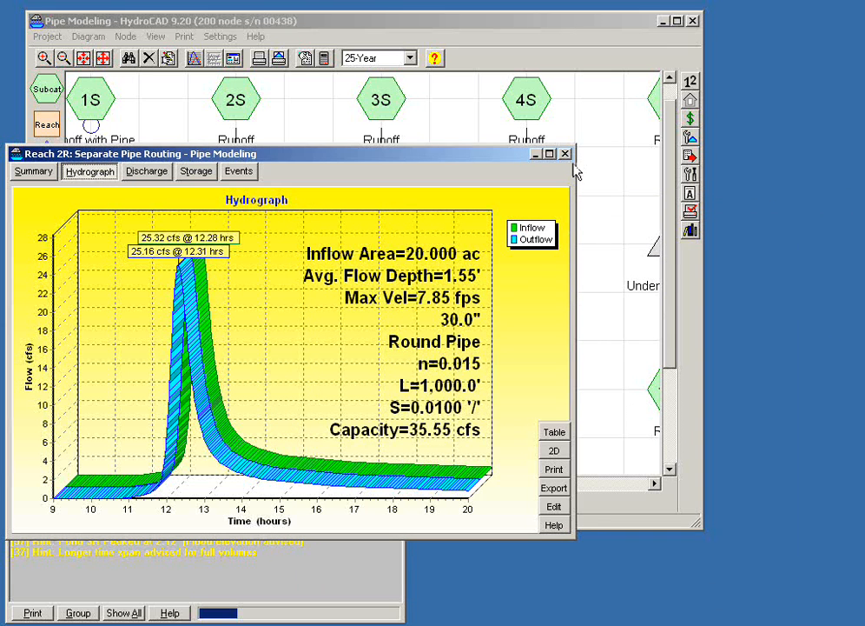
{"action": "left_click", "coordinate": [565, 154]}
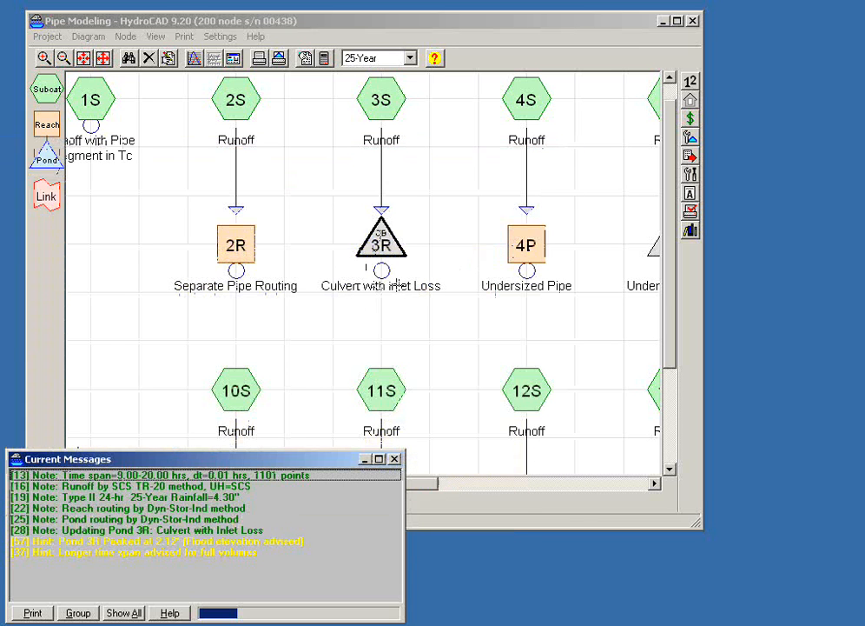
- Open the hydrograph report for undersized pipe reach 4P and examine its clipped outflow and the related warning message
{"action": "left_click_drag", "start_coordinate": [445, 353], "coordinate": [379, 389]}
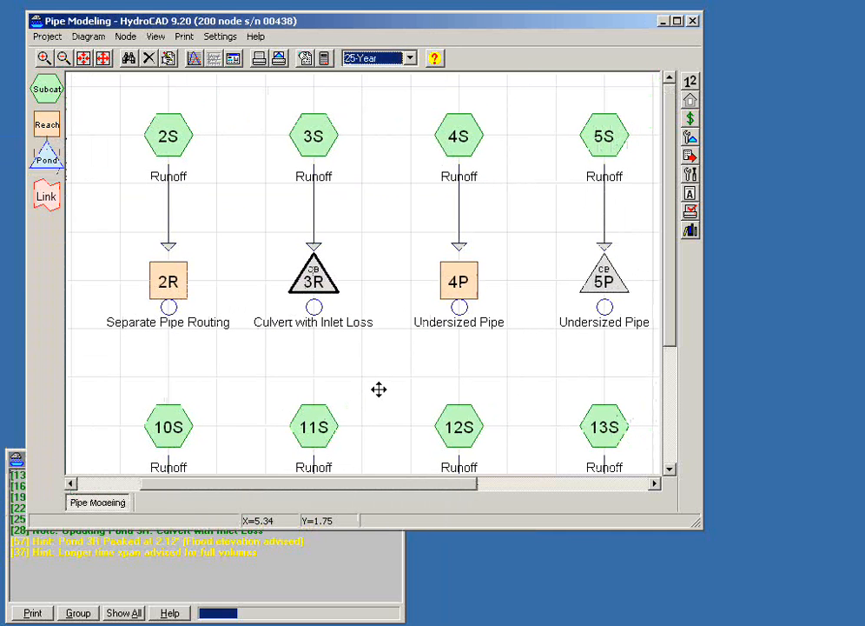
{"action": "scroll", "coordinate": [378, 389], "scroll_direction": "up", "scroll_amount": 1}
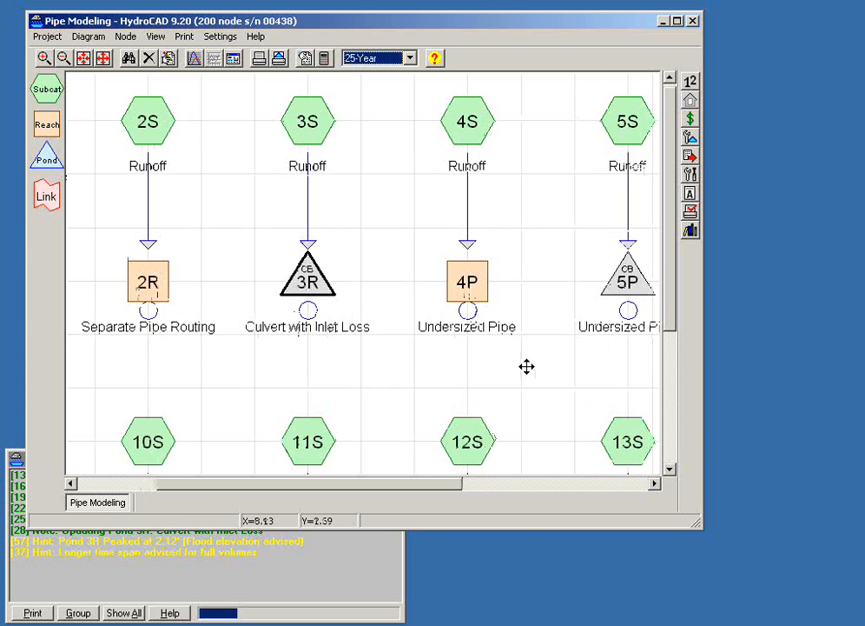
{"action": "left_click_drag", "start_coordinate": [526, 366], "coordinate": [400, 367]}
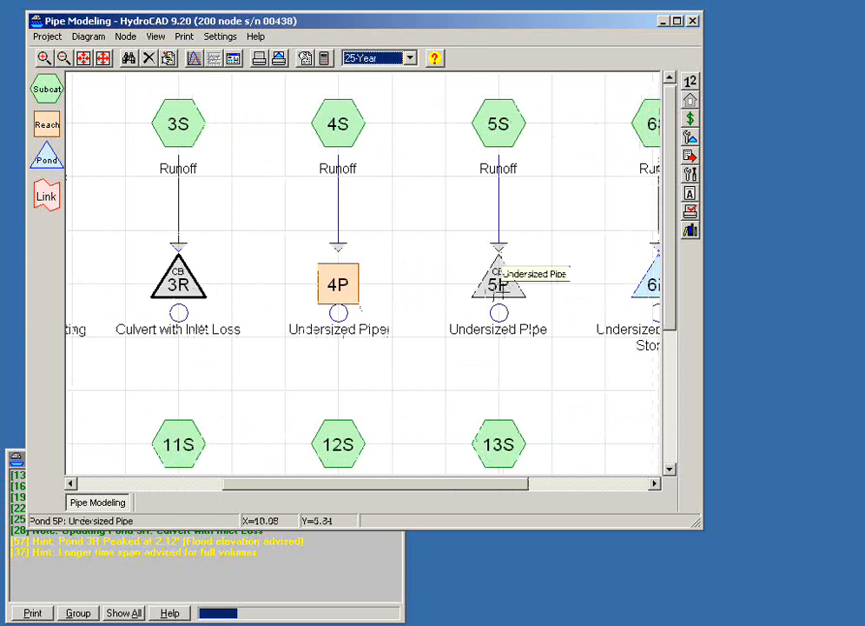
{"action": "scroll", "coordinate": [444, 328], "scroll_direction": "up", "scroll_amount": 1}
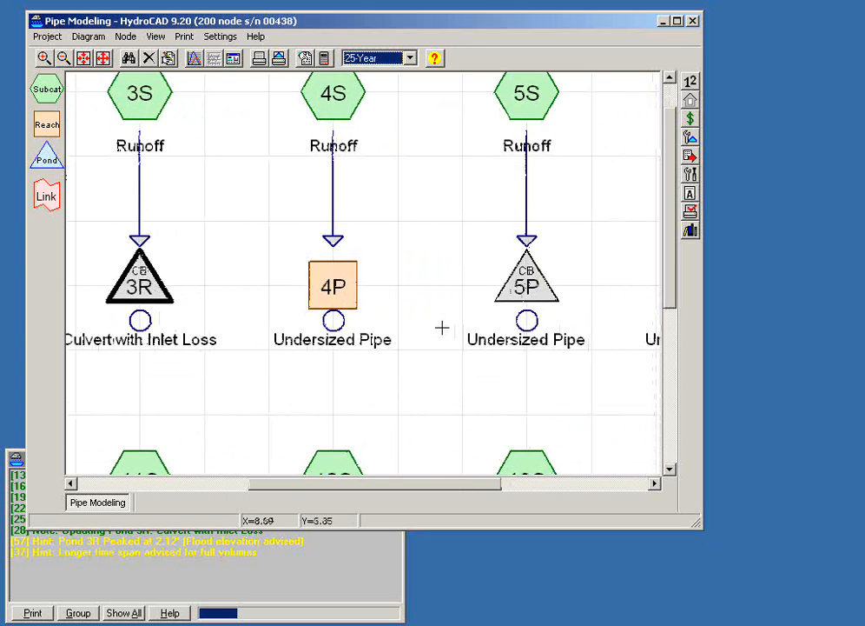
{"action": "double_click", "coordinate": [326, 289]}
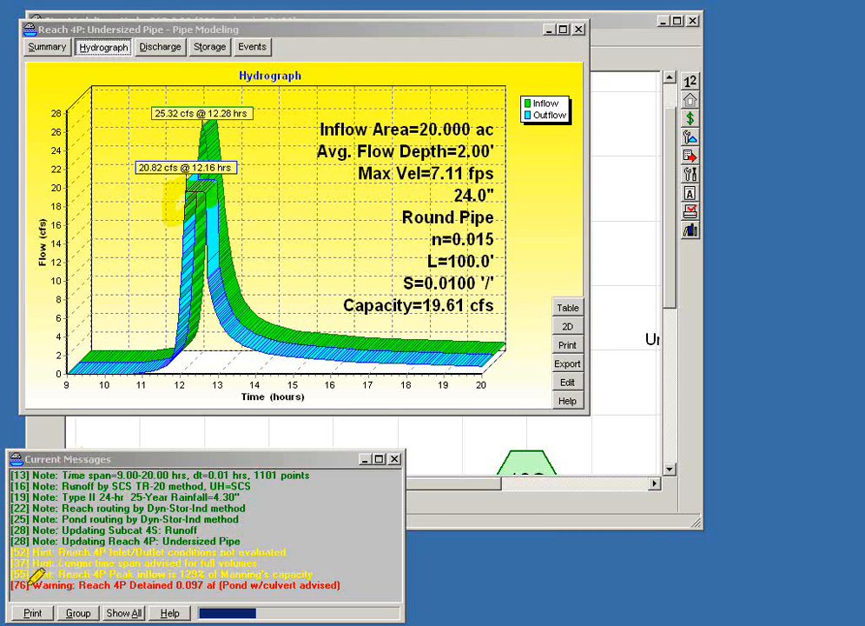
{"action": "left_click_drag", "start_coordinate": [11, 587], "coordinate": [343, 586]}
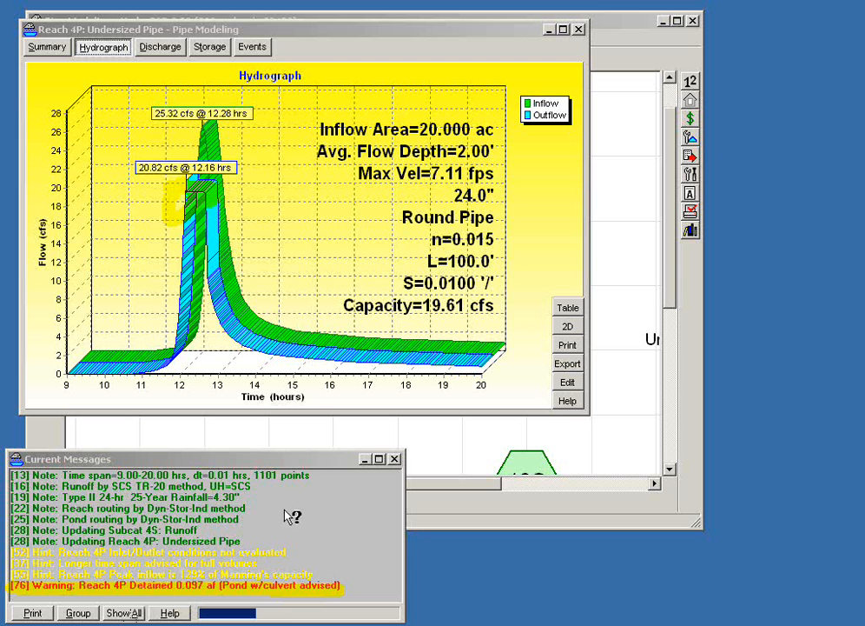
- Show the reach 4P hydrograph in 2D and zoom in on the peak of its outflow curve
{"action": "left_click", "coordinate": [566, 328]}
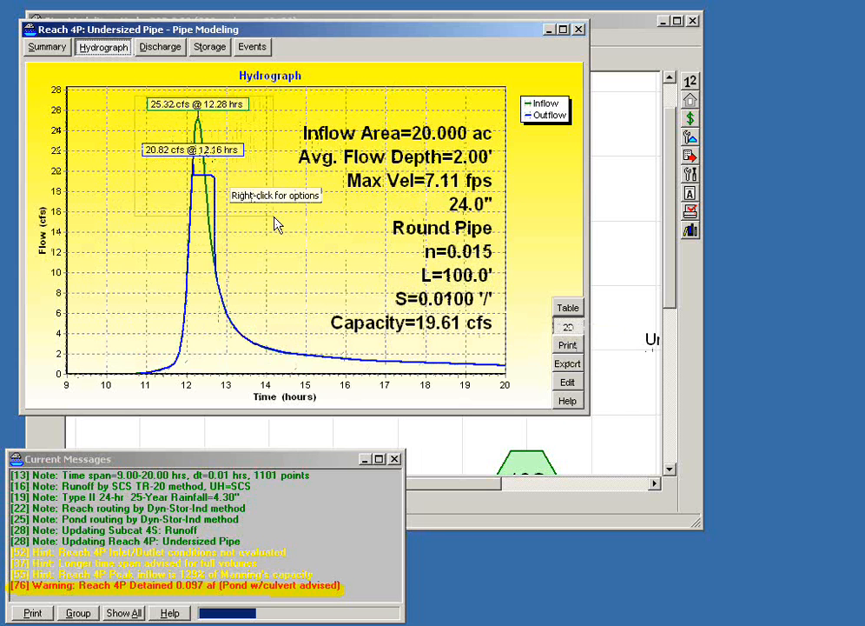
{"action": "left_click_drag", "start_coordinate": [275, 219], "coordinate": [275, 218]}
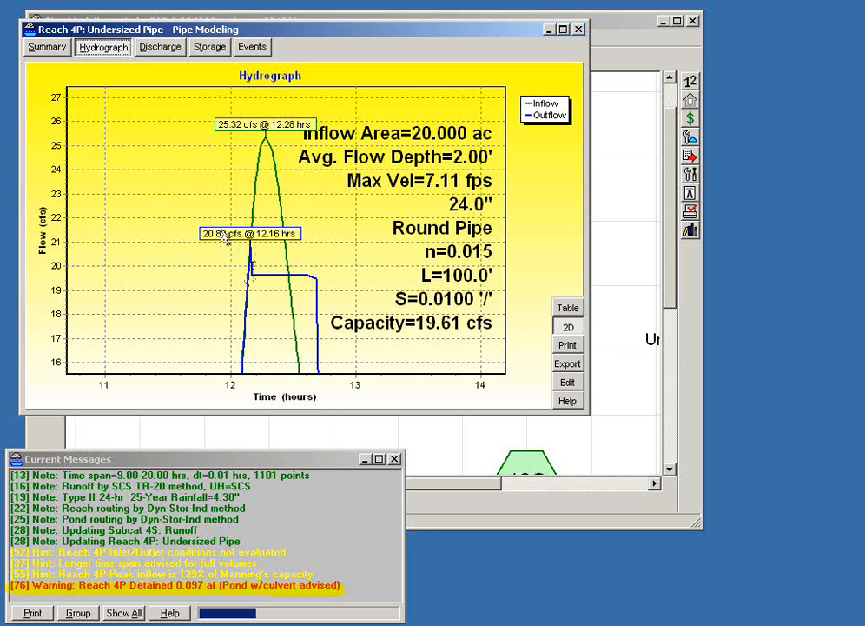
{"action": "left_click_drag", "start_coordinate": [216, 219], "coordinate": [293, 321]}
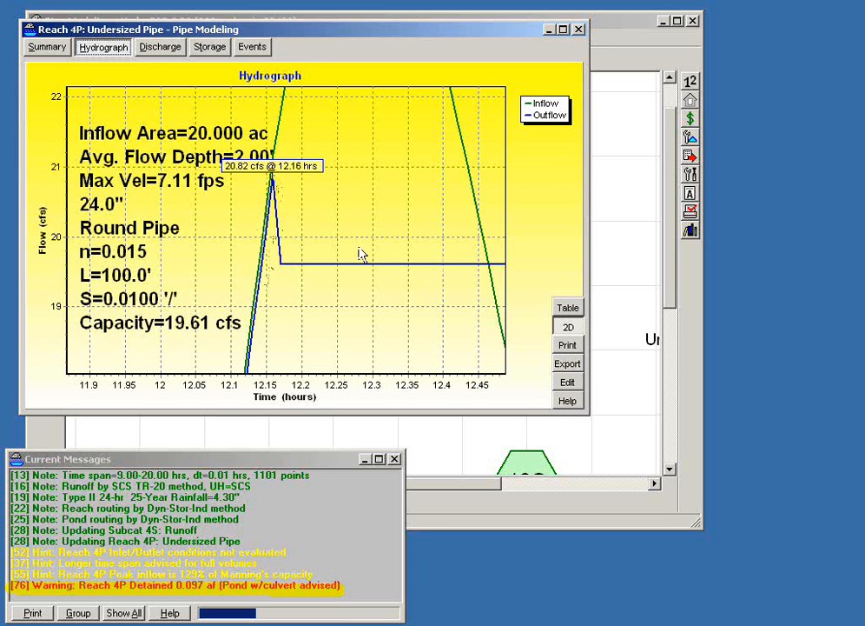
- Zoom in on the upper bend of reach 4P's 2D stage-discharge curve, and return to the hydrograph at full range
{"action": "left_click", "coordinate": [160, 47]}
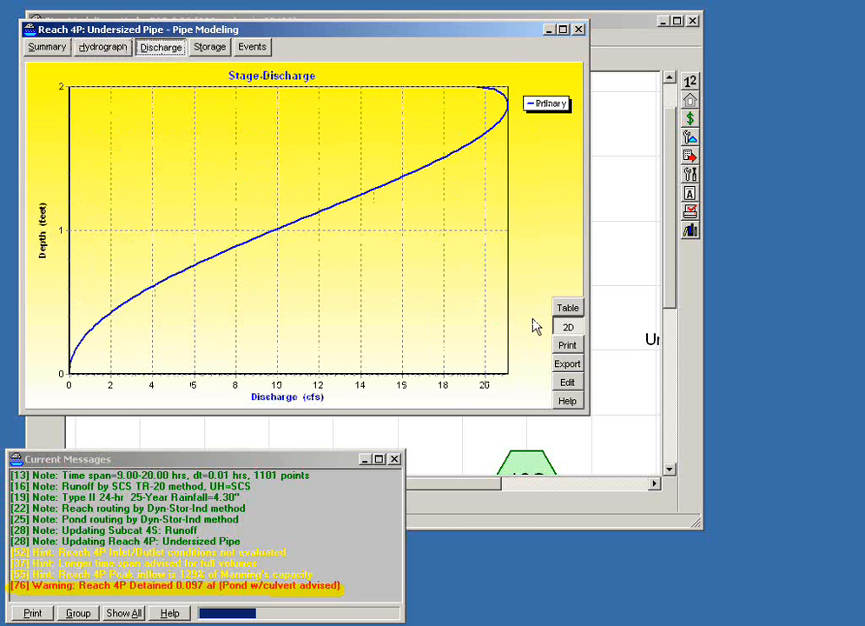
{"action": "left_click", "coordinate": [567, 328]}
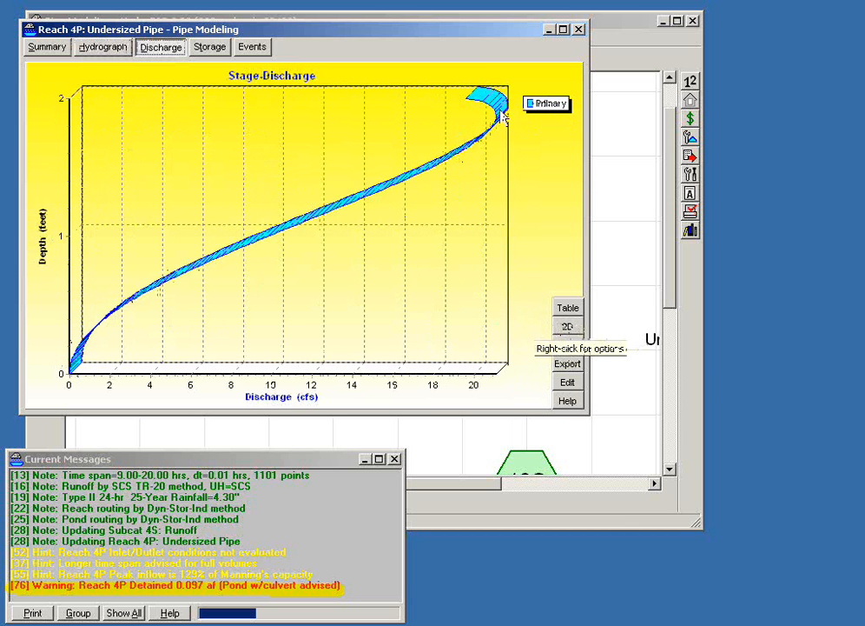
{"action": "left_click", "coordinate": [568, 326]}
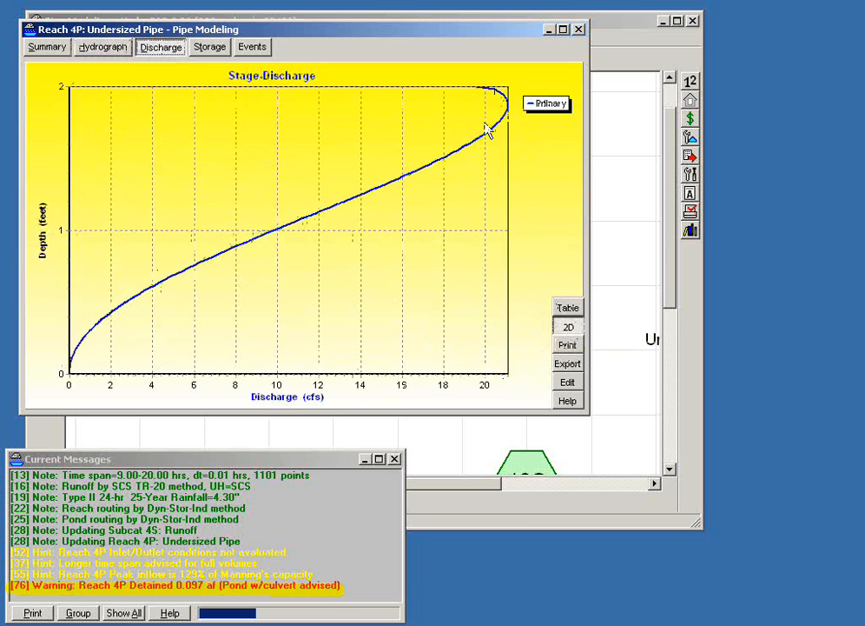
{"action": "left_click_drag", "start_coordinate": [471, 88], "coordinate": [518, 138]}
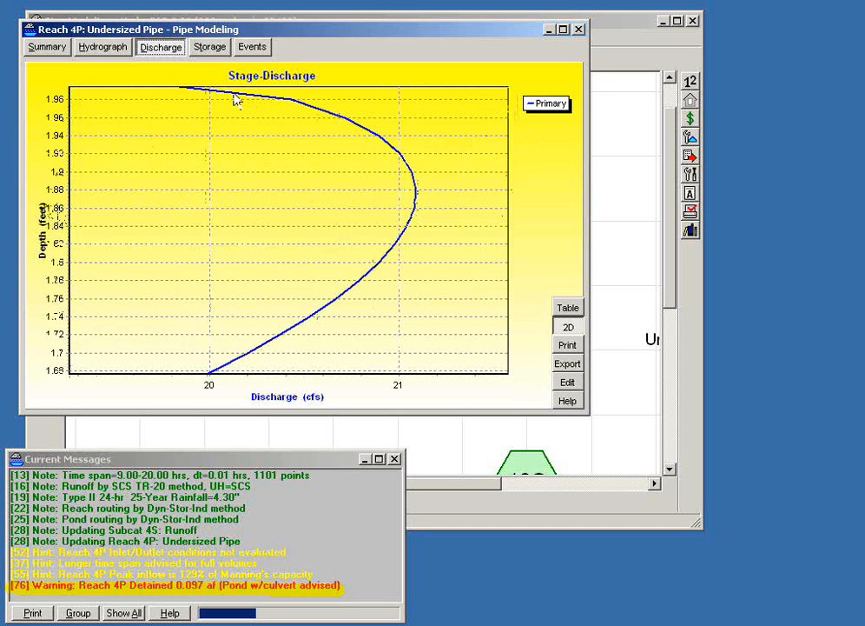
{"action": "left_click_drag", "start_coordinate": [257, 180], "coordinate": [176, 130]}
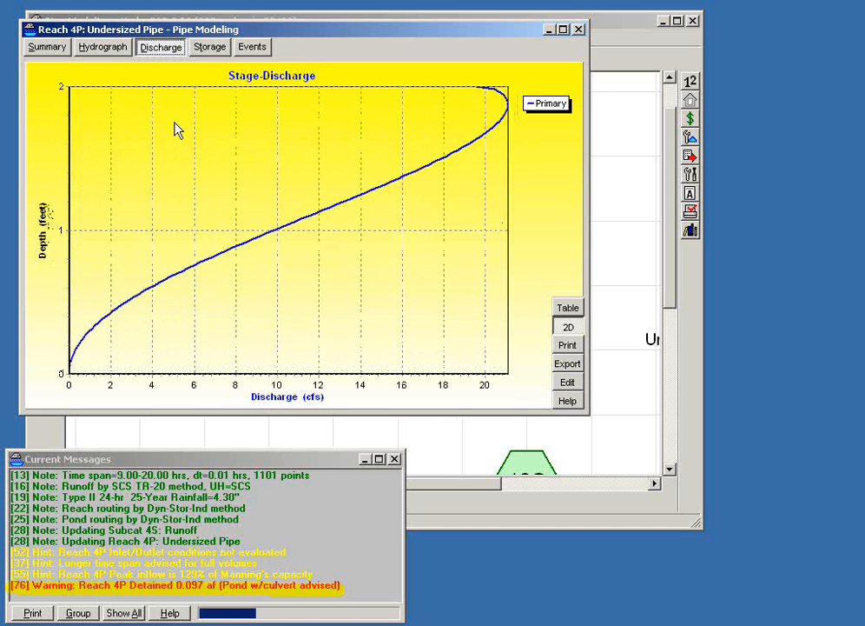
{"action": "left_click", "coordinate": [105, 48]}
{"action": "left_click_drag", "start_coordinate": [317, 287], "coordinate": [270, 252]}
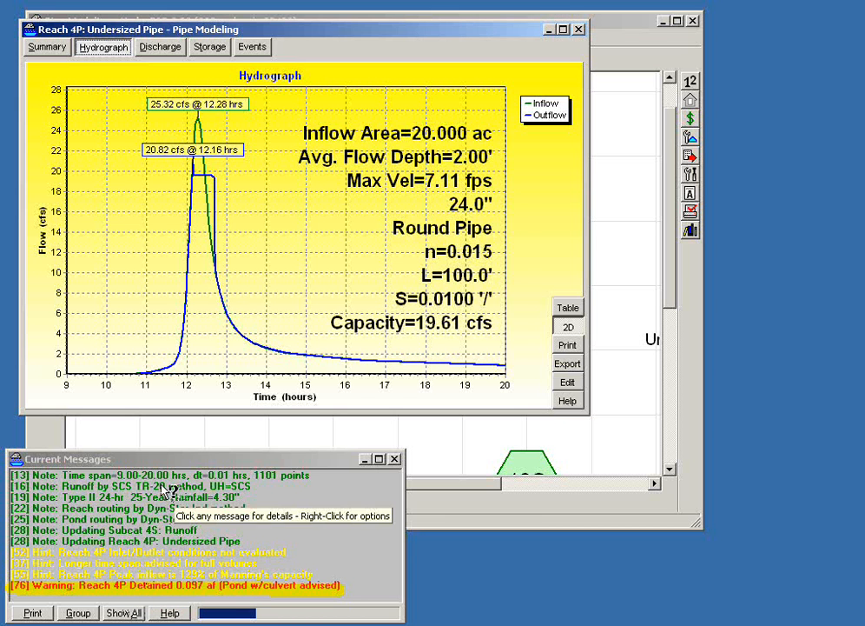
- Read the help topic for reach 4P's warning 76, and close the help and the reach report
{"action": "left_click", "coordinate": [157, 584]}
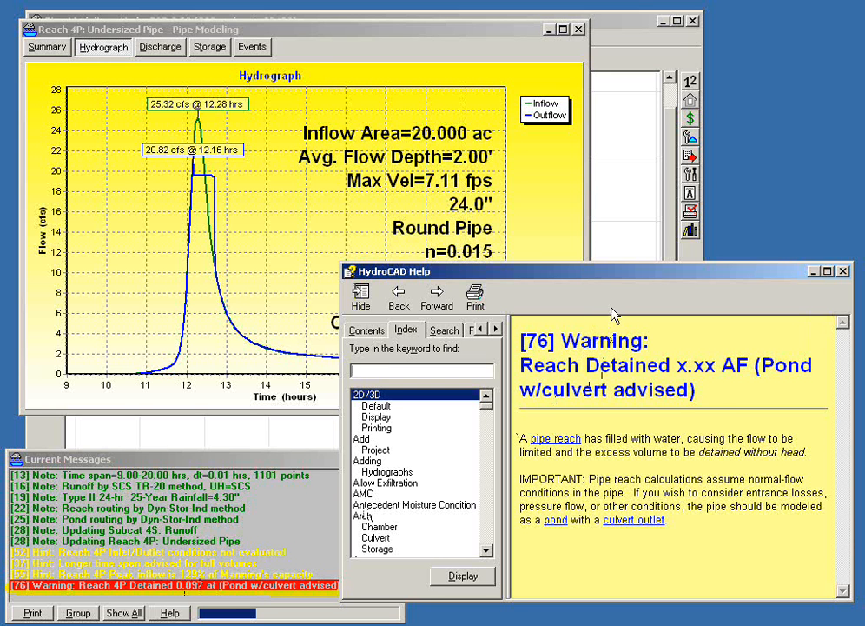
{"action": "left_click", "coordinate": [843, 272]}
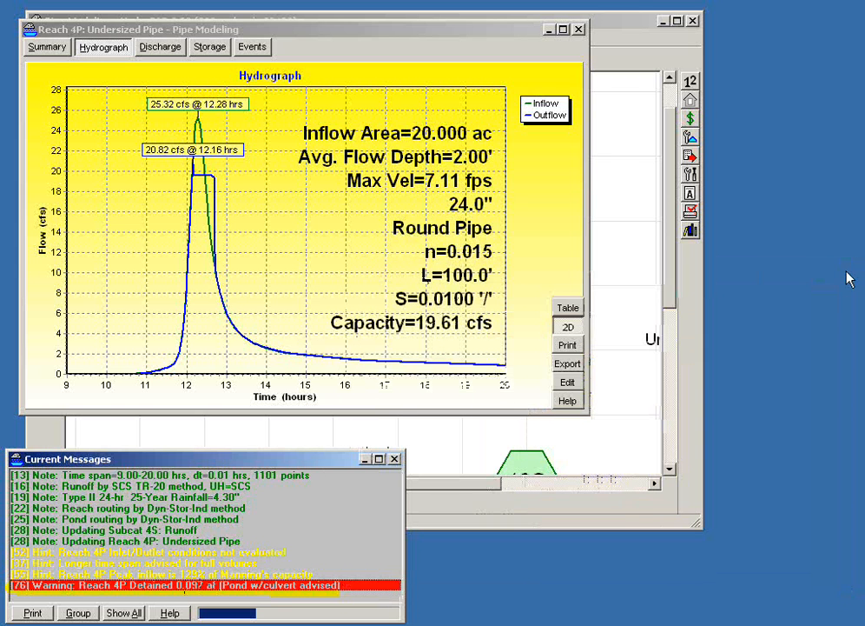
{"action": "left_click", "coordinate": [578, 30]}
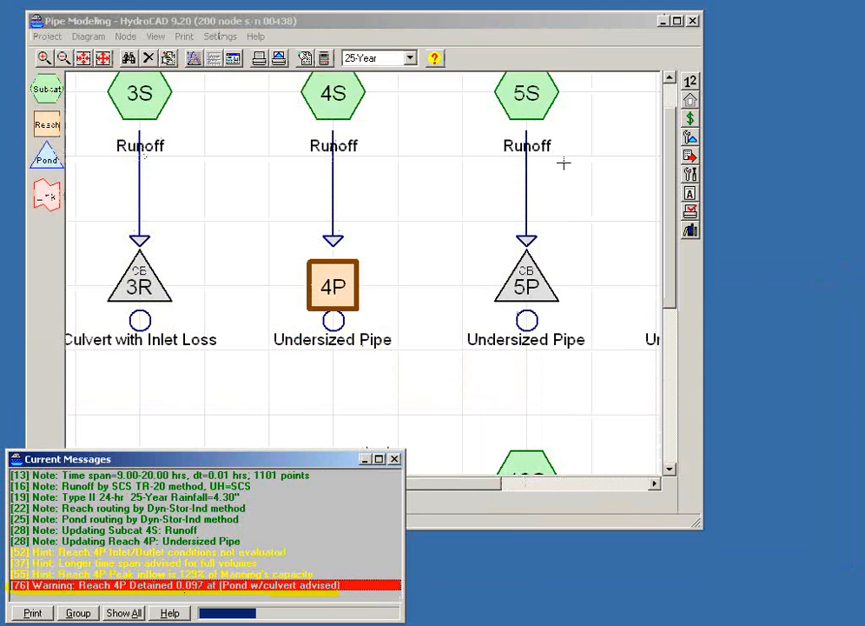
- Check the commands available for reach 4P on the diagram, including its conversion to a pond, without applying any
{"action": "left_click", "coordinate": [405, 253]}
{"action": "left_click_drag", "start_coordinate": [421, 221], "coordinate": [407, 258]}
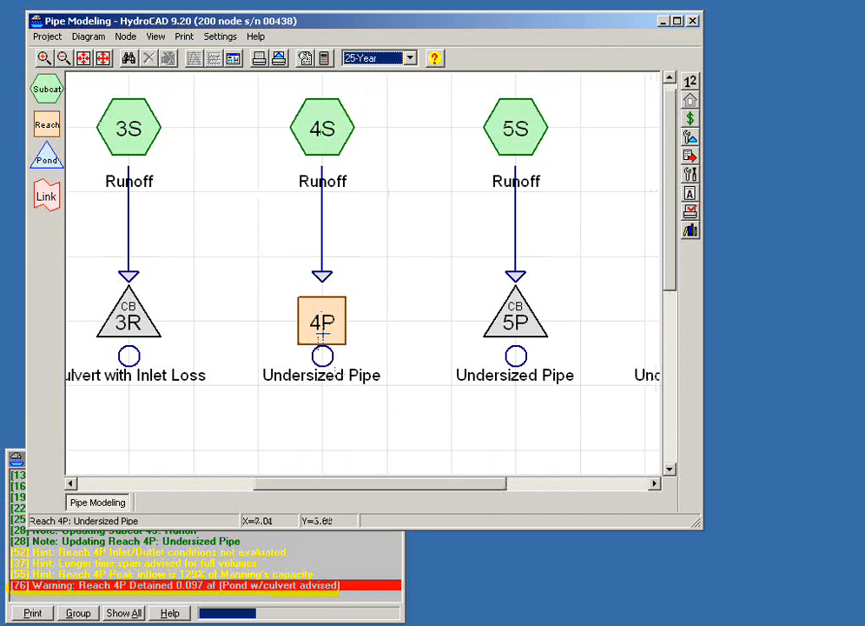
{"action": "mouse_move", "coordinate": [323, 335]}
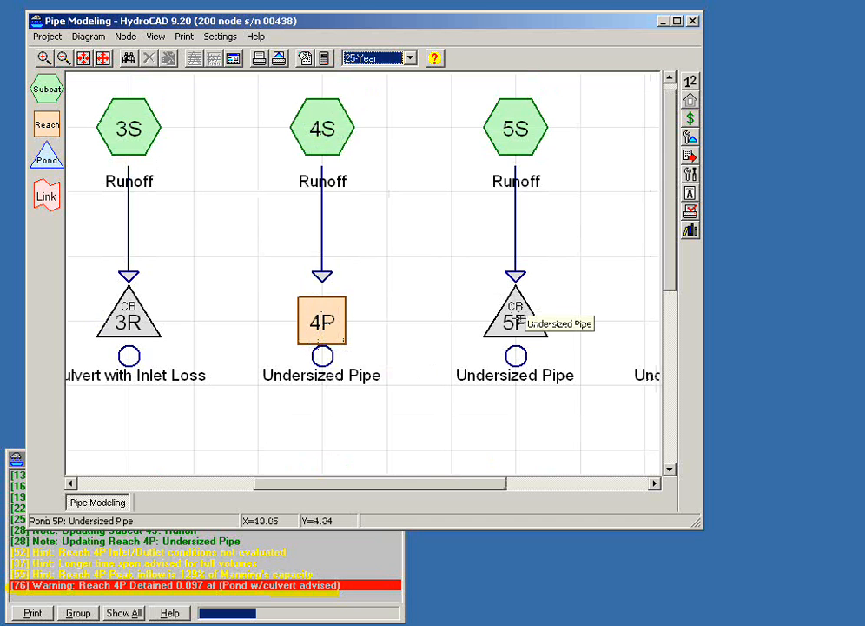
{"action": "scroll", "coordinate": [450, 485], "scroll_direction": "right", "scroll_amount": 3}
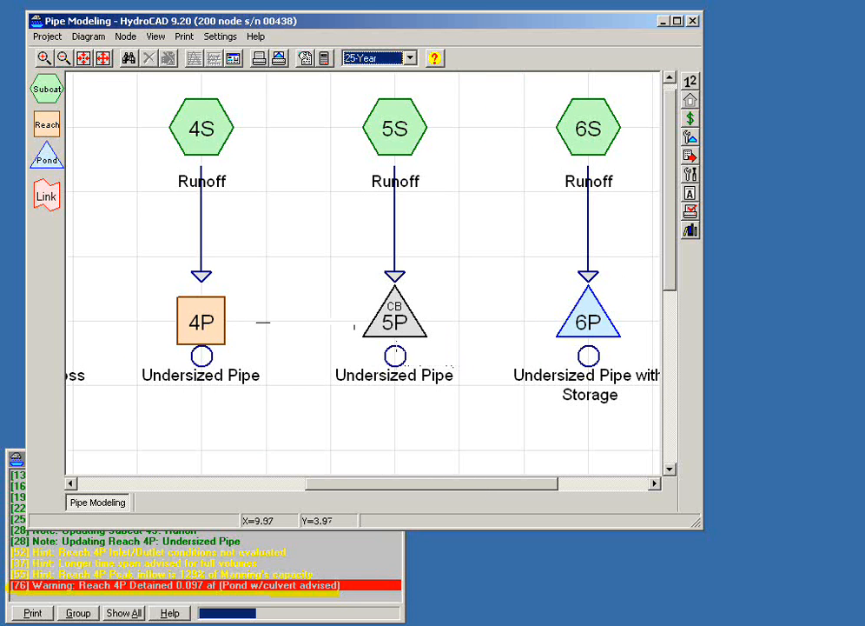
{"action": "right_click", "coordinate": [198, 316]}
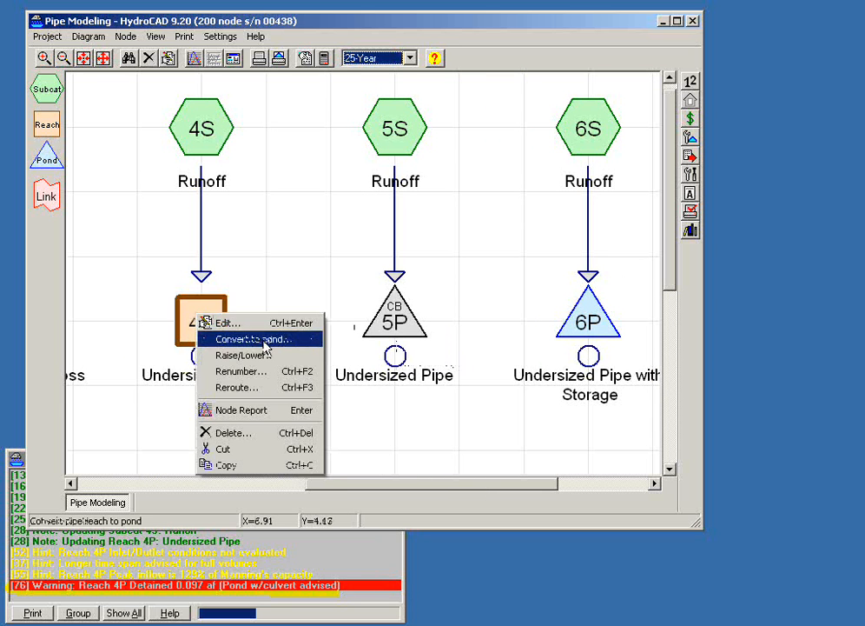
{"action": "left_click", "coordinate": [357, 418]}
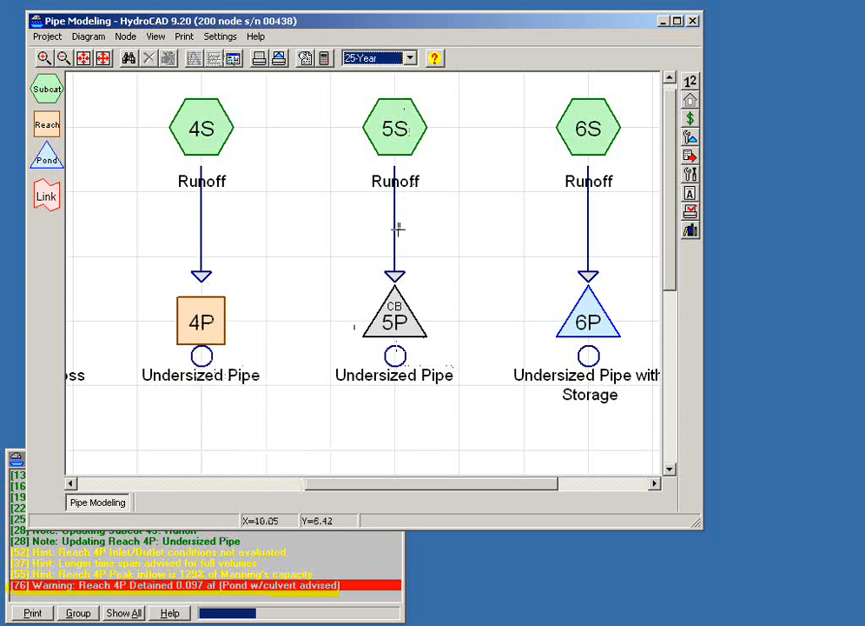
- Move subcatchments 5S to 7S and ponds 5P to 7P together two grid spaces away from 4S and 4P
{"action": "left_click", "coordinate": [221, 128]}
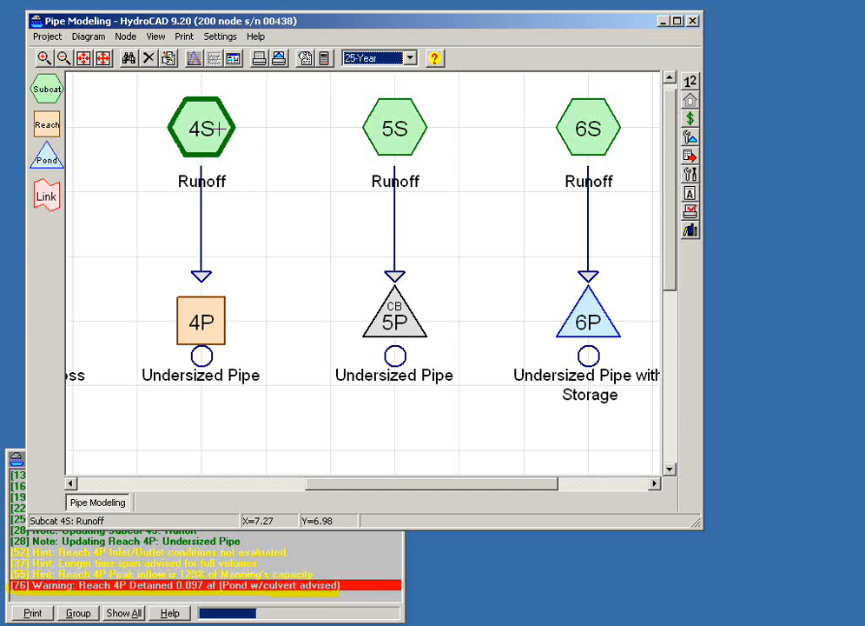
{"action": "left_click_drag", "start_coordinate": [207, 131], "coordinate": [299, 154]}
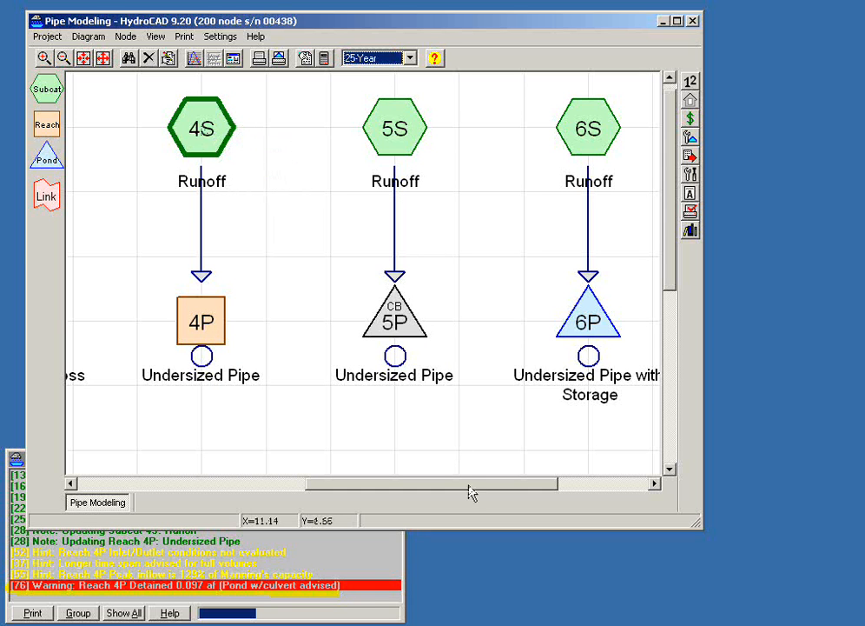
{"action": "scroll", "coordinate": [456, 406], "scroll_direction": "down", "scroll_amount": 2}
{"action": "left_click_drag", "start_coordinate": [350, 146], "coordinate": [634, 335]}
{"action": "left_click_drag", "start_coordinate": [378, 296], "coordinate": [437, 299]}
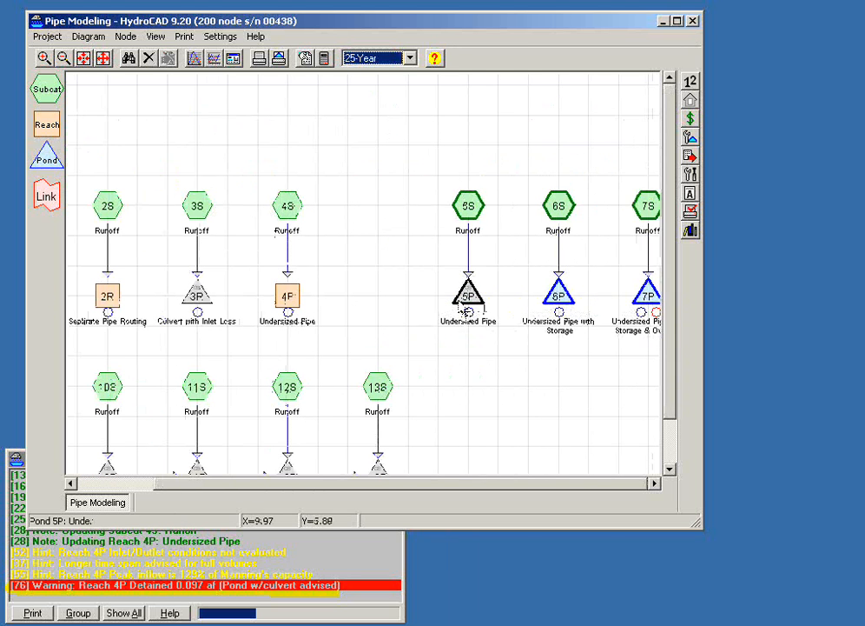
{"action": "left_click", "coordinate": [398, 180]}
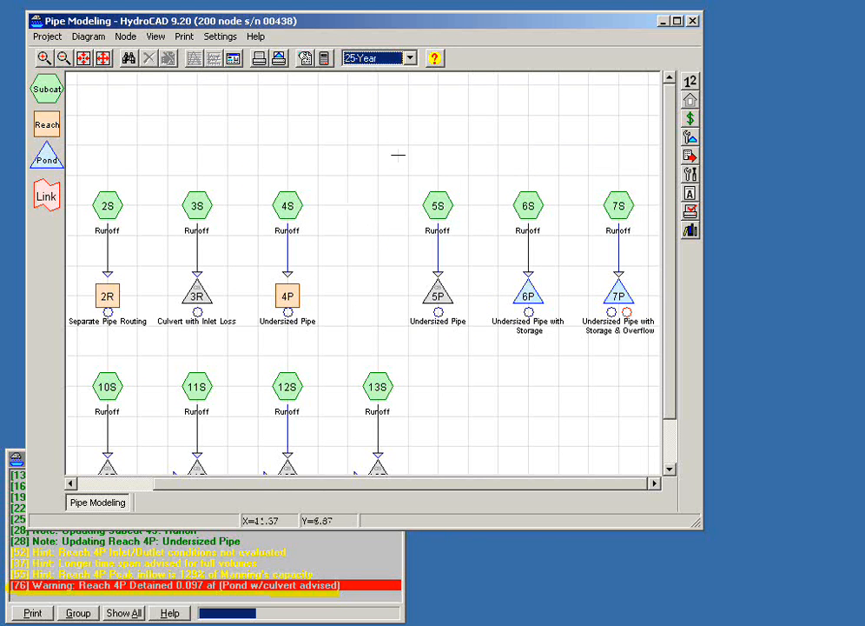
{"action": "left_click_drag", "start_coordinate": [387, 147], "coordinate": [653, 362]}
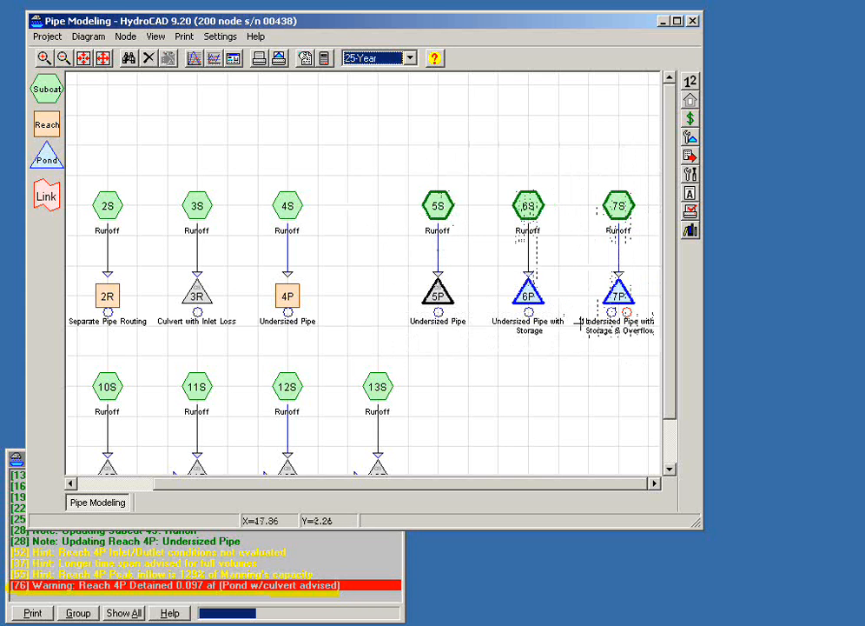
{"action": "mouse_move", "coordinate": [529, 298]}
{"action": "left_mouse_down"}
{"action": "mouse_move", "coordinate": [529, 262]}
{"action": "mouse_move", "coordinate": [538, 298]}
{"action": "left_mouse_up"}
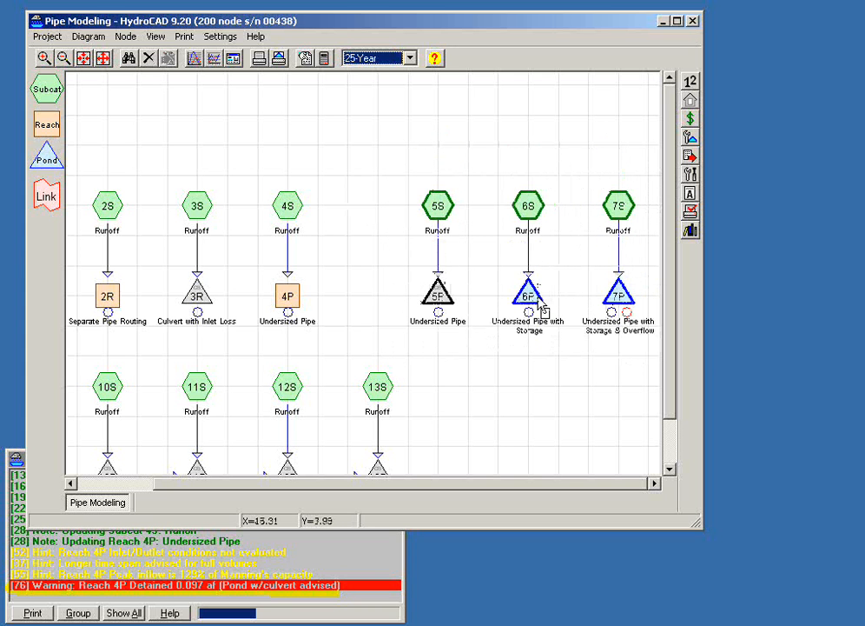
{"action": "left_click", "coordinate": [488, 413]}
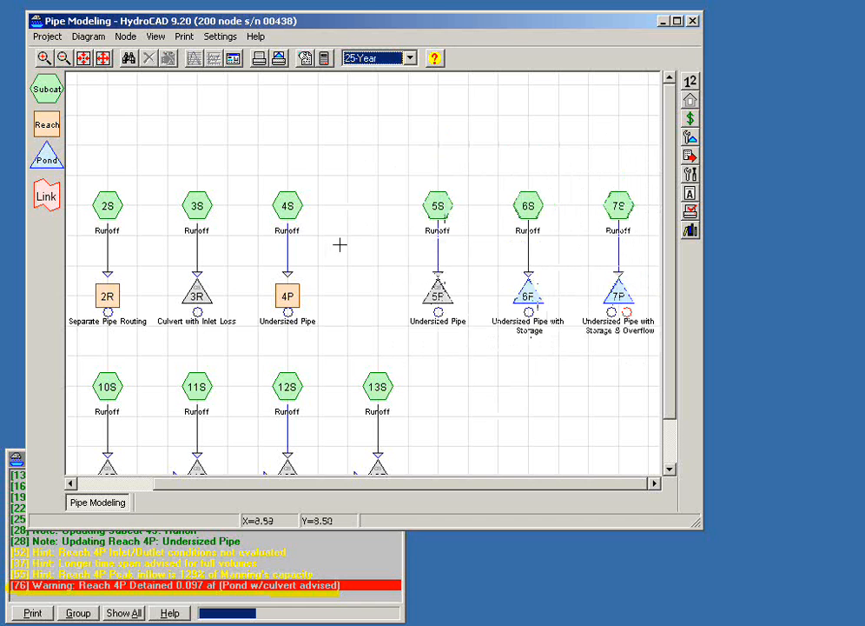
- Review the Show Grid and Snap to Grid options in the diagram settings, and accept the settings
{"action": "left_click", "coordinate": [213, 38]}
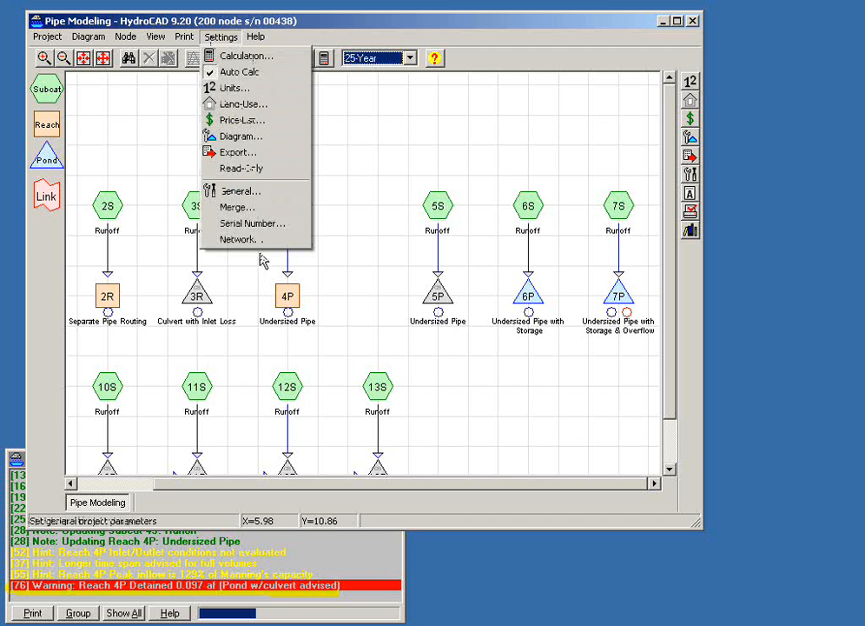
{"action": "left_click", "coordinate": [244, 136]}
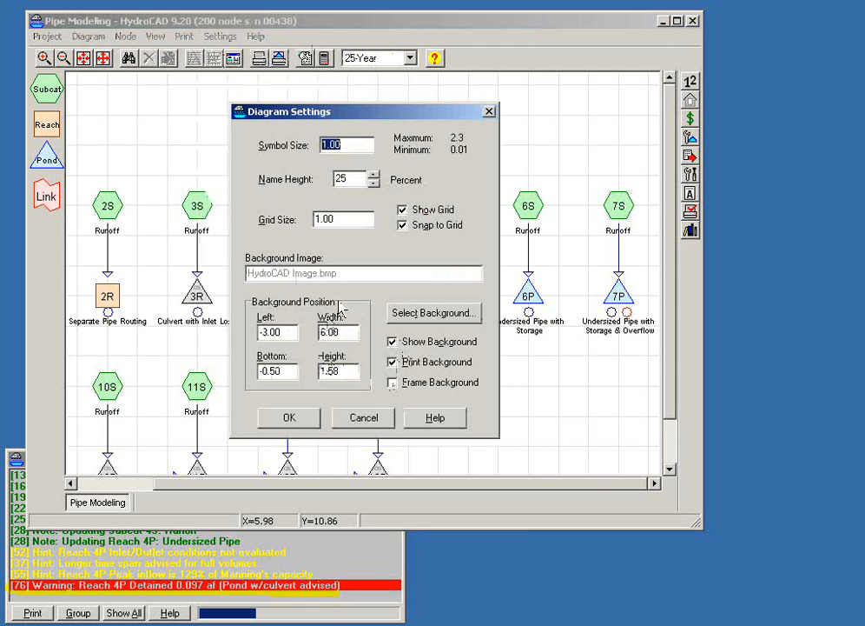
{"action": "left_click", "coordinate": [403, 211]}
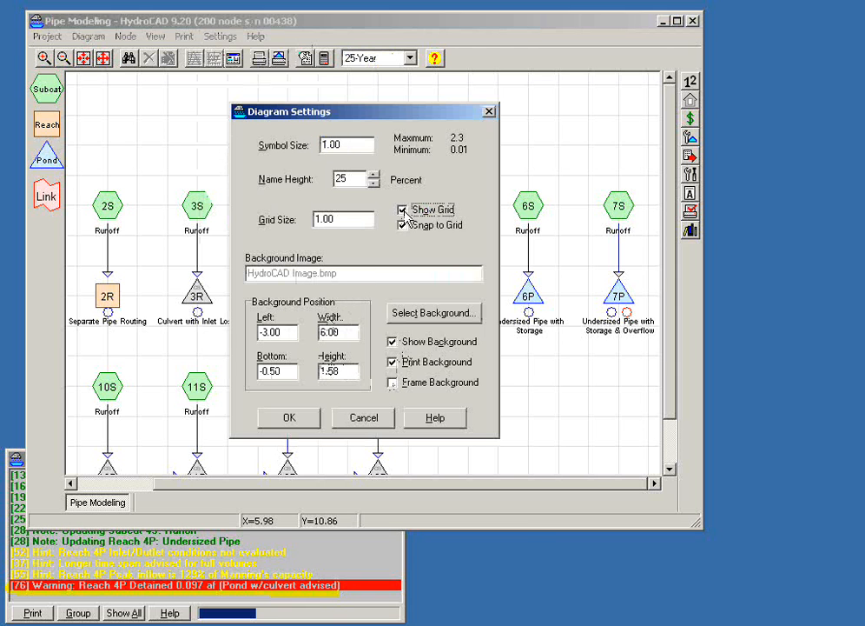
{"action": "left_click", "coordinate": [402, 227]}
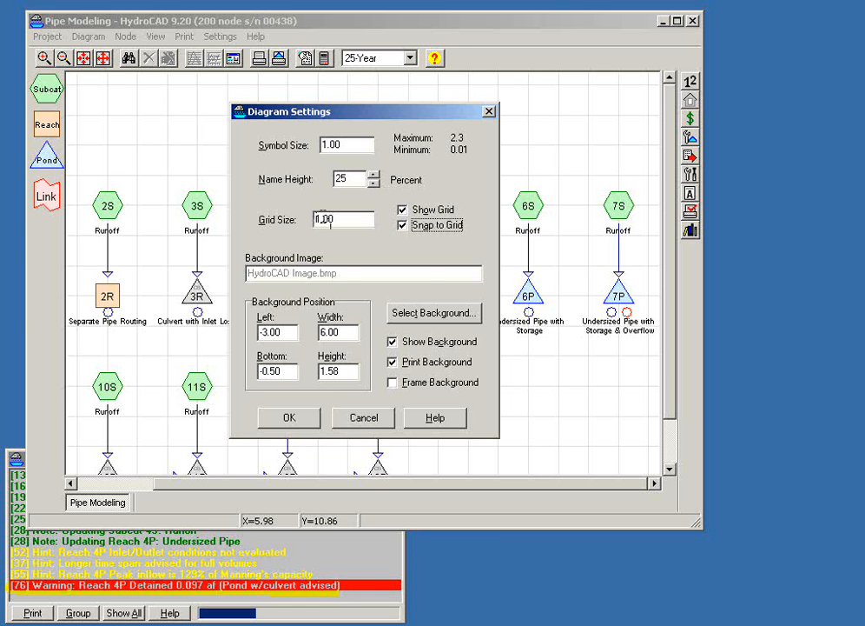
{"action": "left_click", "coordinate": [292, 418]}
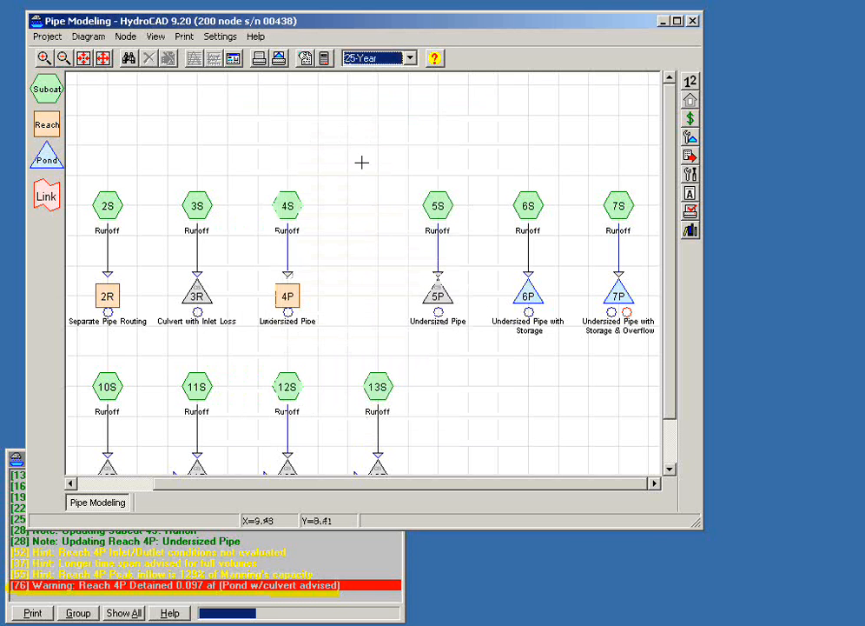
- Duplicate subcatchment 4S and reach 4P into the free space before 5S, with the copied subcatchment routed to the copied reach
{"action": "left_click", "coordinate": [304, 212]}
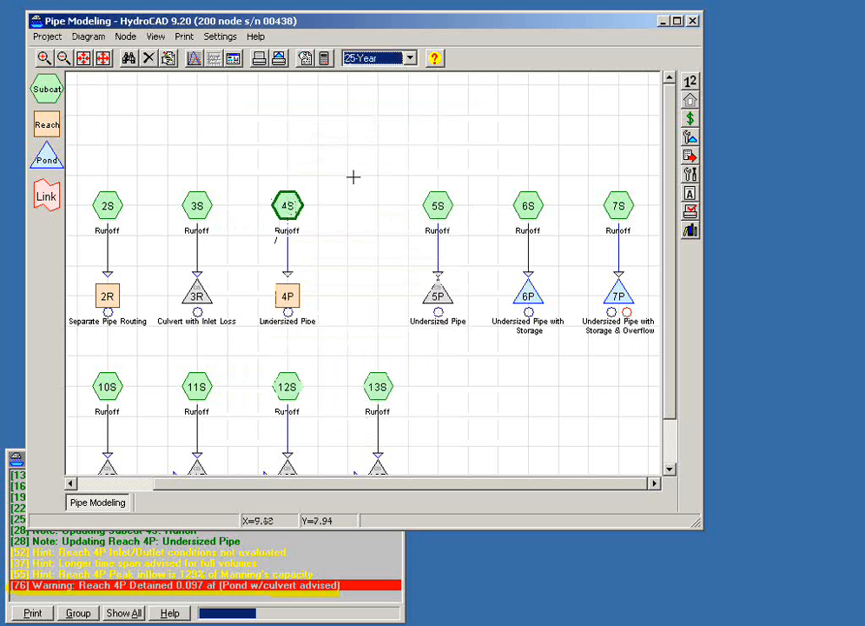
{"action": "left_click", "coordinate": [361, 202]}
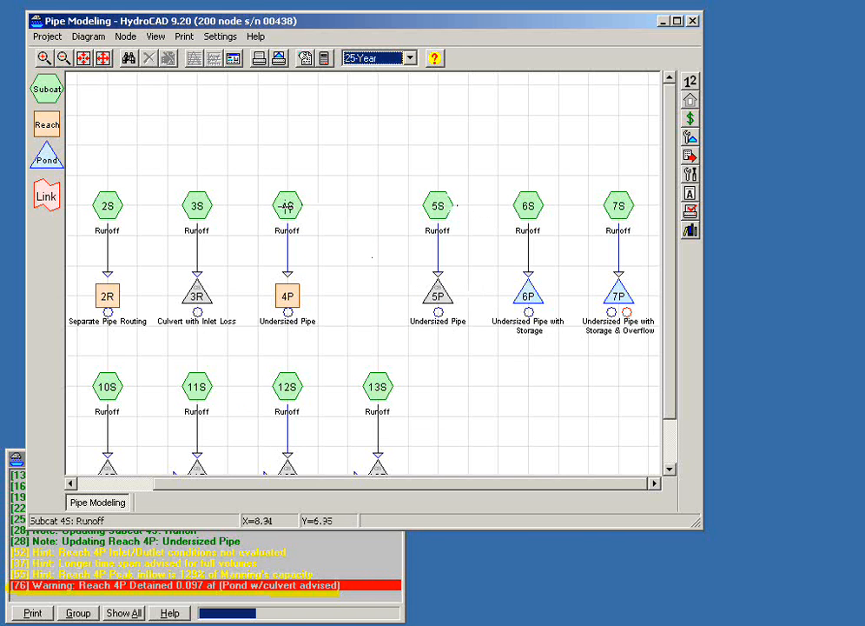
{"action": "left_click_drag", "start_coordinate": [287, 206], "coordinate": [347, 207]}
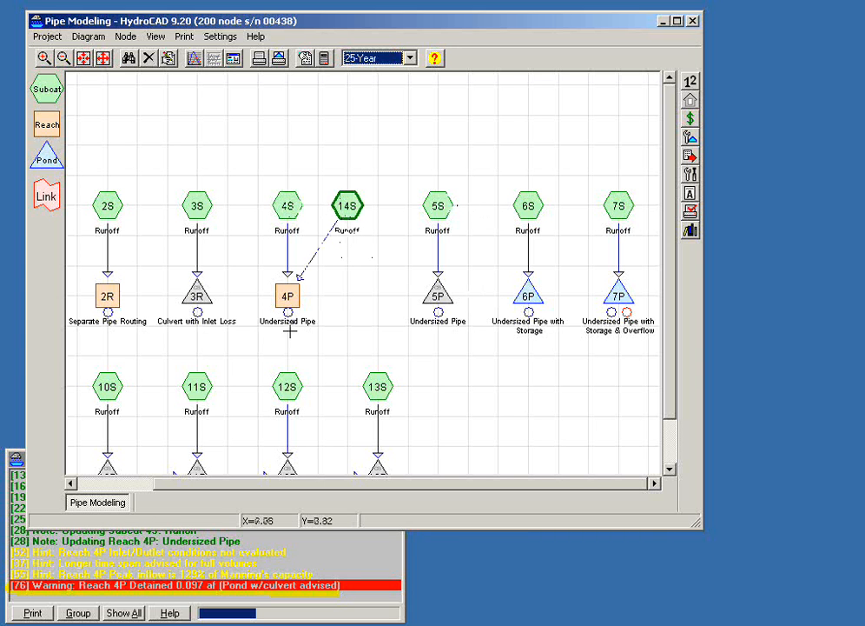
{"action": "left_click_drag", "start_coordinate": [288, 294], "coordinate": [349, 300]}
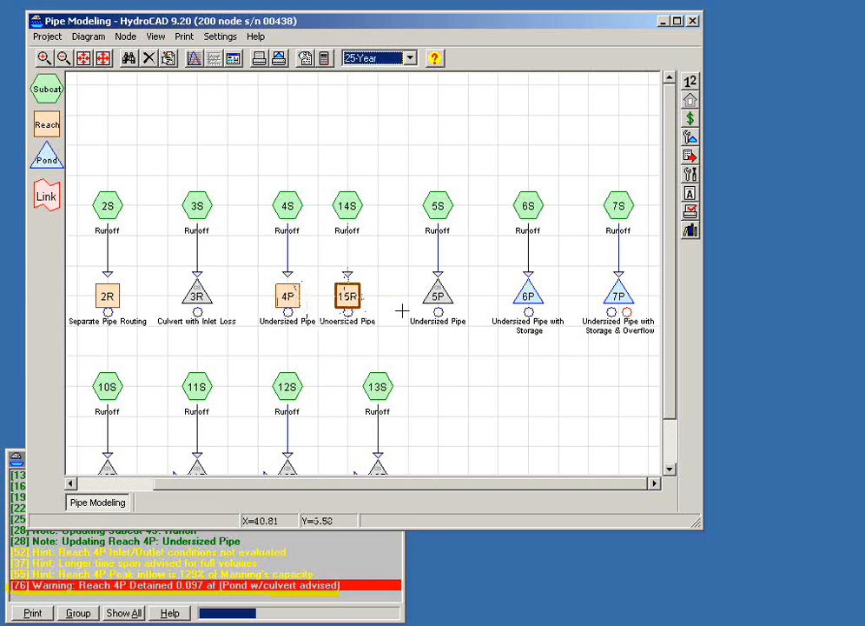
- Convert the copied reach 15R to a pond, and compare the 14S and 15R pair with 5S and 5P
{"action": "right_click", "coordinate": [350, 291]}
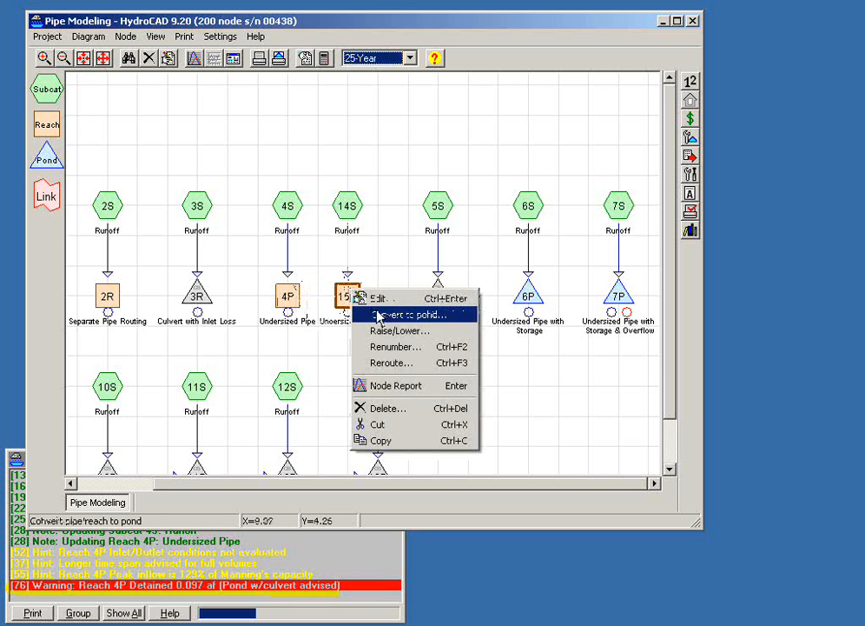
{"action": "left_click", "coordinate": [382, 316]}
{"action": "left_click", "coordinate": [379, 357]}
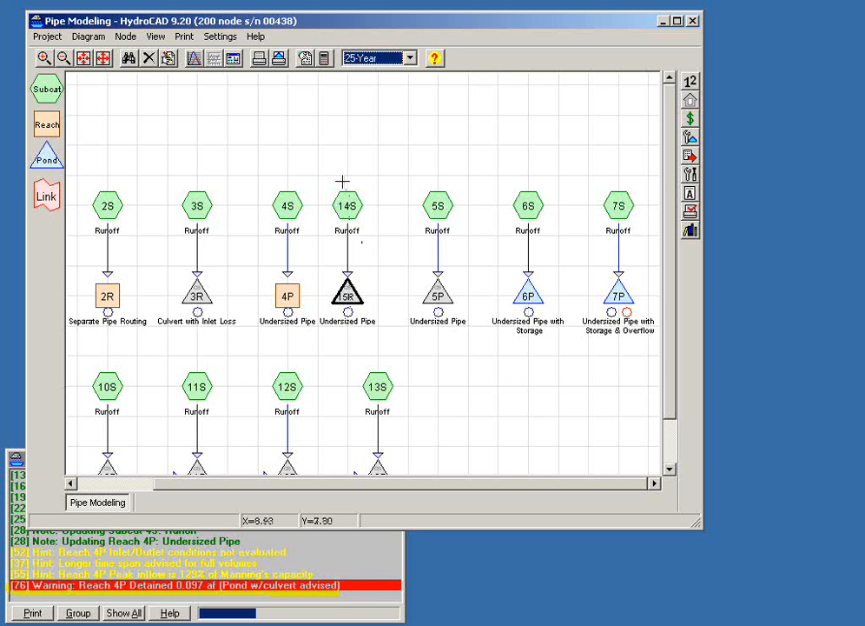
{"action": "left_click", "coordinate": [320, 165]}
{"action": "left_click_drag", "start_coordinate": [318, 149], "coordinate": [398, 325]}
{"action": "left_click", "coordinate": [404, 164]}
{"action": "left_click_drag", "start_coordinate": [394, 141], "coordinate": [474, 309]}
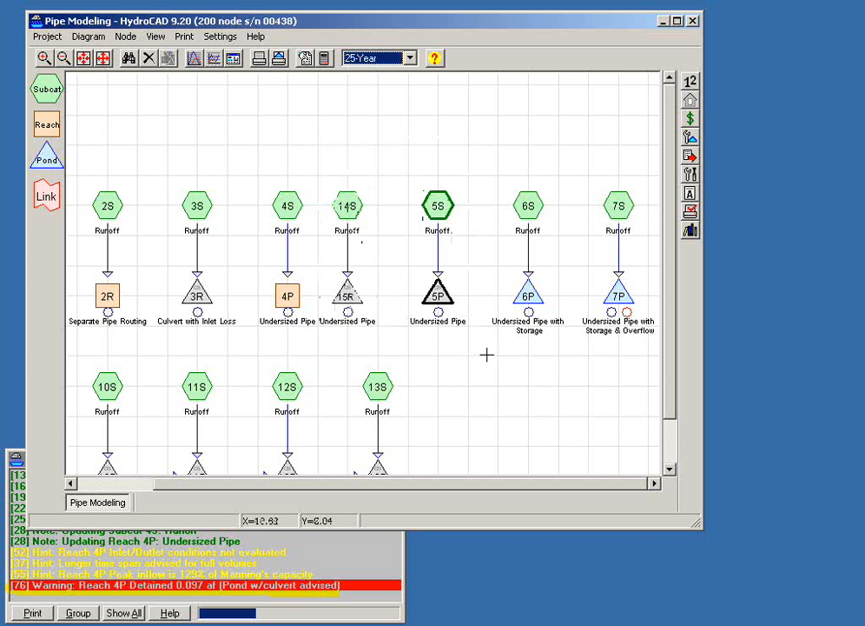
- Delete the copied subcatchment 14S and pond 15R from the diagram
{"action": "left_click", "coordinate": [457, 363]}
{"action": "left_click_drag", "start_coordinate": [319, 158], "coordinate": [411, 314]}
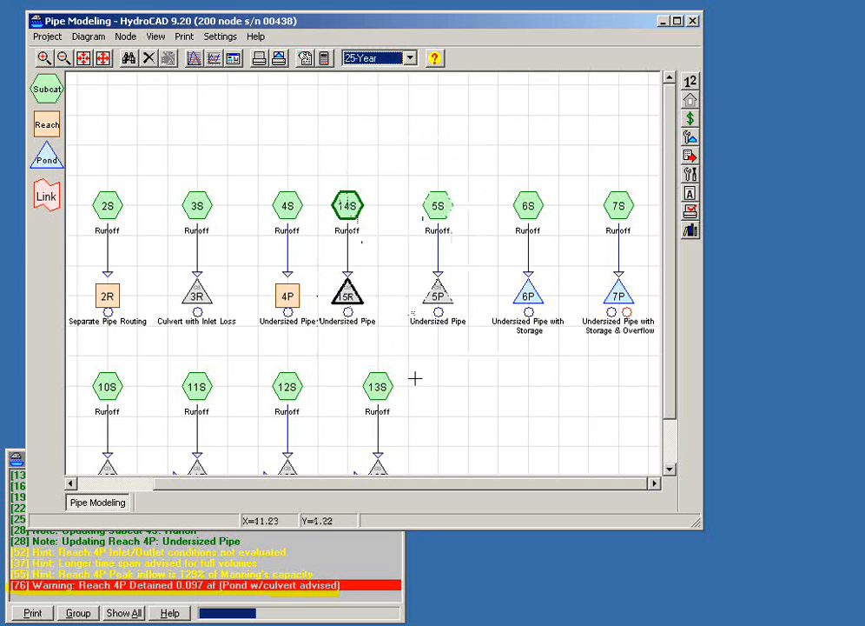
{"action": "key", "text": "Delete"}
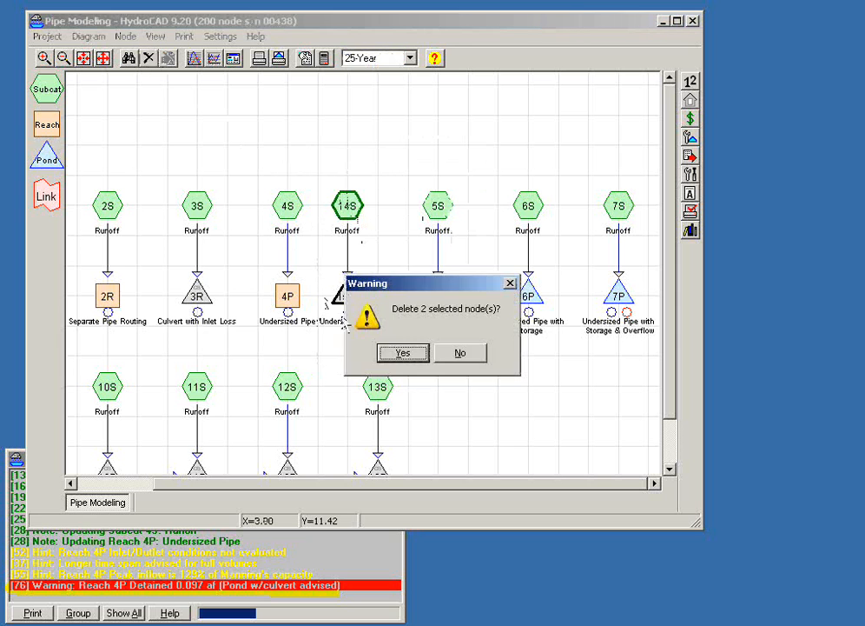
{"action": "left_click", "coordinate": [403, 353]}
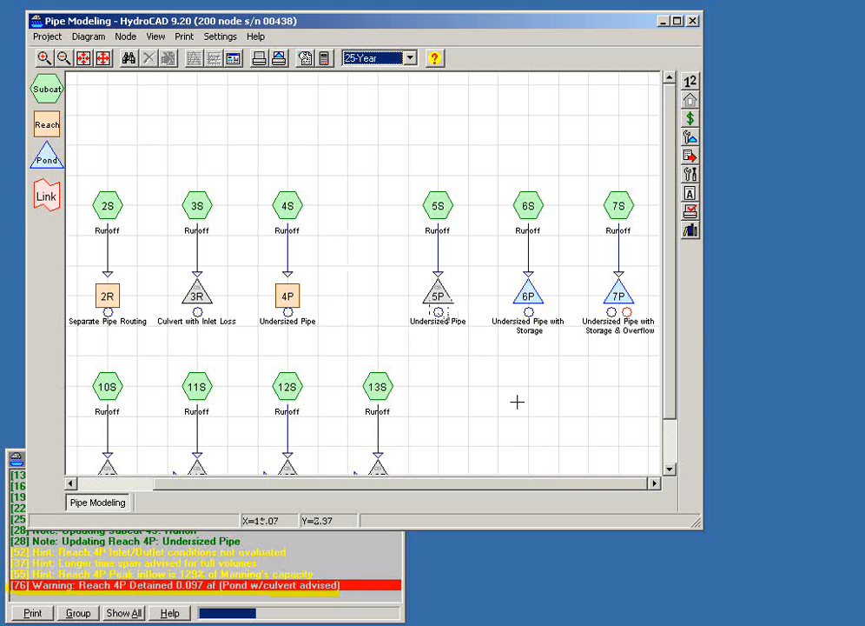
- Open pond 5P's report, examine its stage-discharge curve in 2D, and return to its hydrograph
{"action": "left_click_drag", "start_coordinate": [518, 396], "coordinate": [467, 381]}
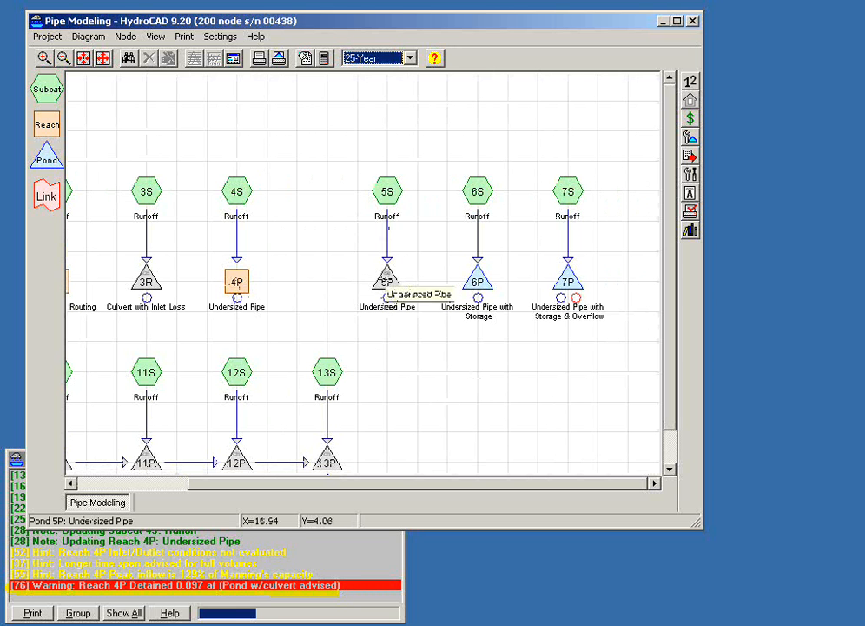
{"action": "double_click", "coordinate": [388, 280]}
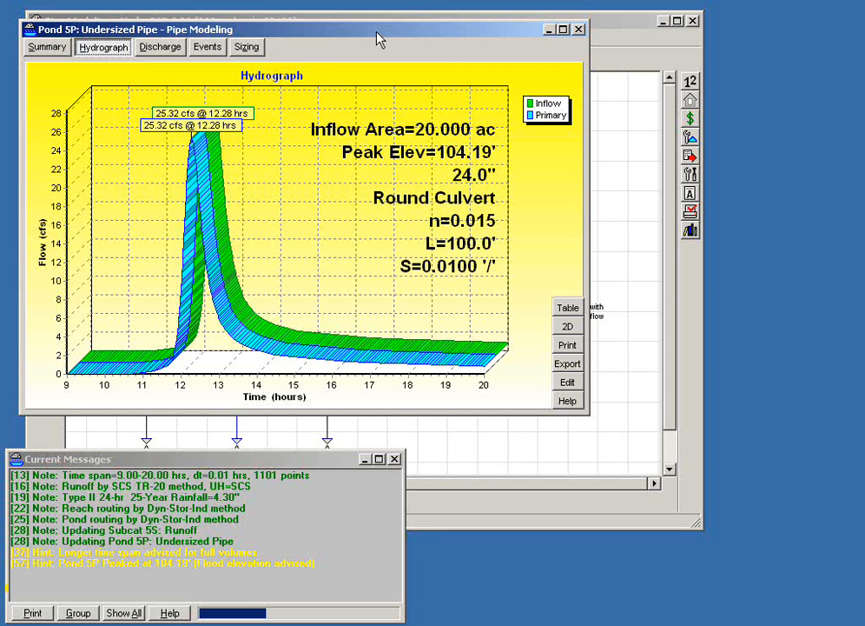
{"action": "left_click", "coordinate": [159, 49]}
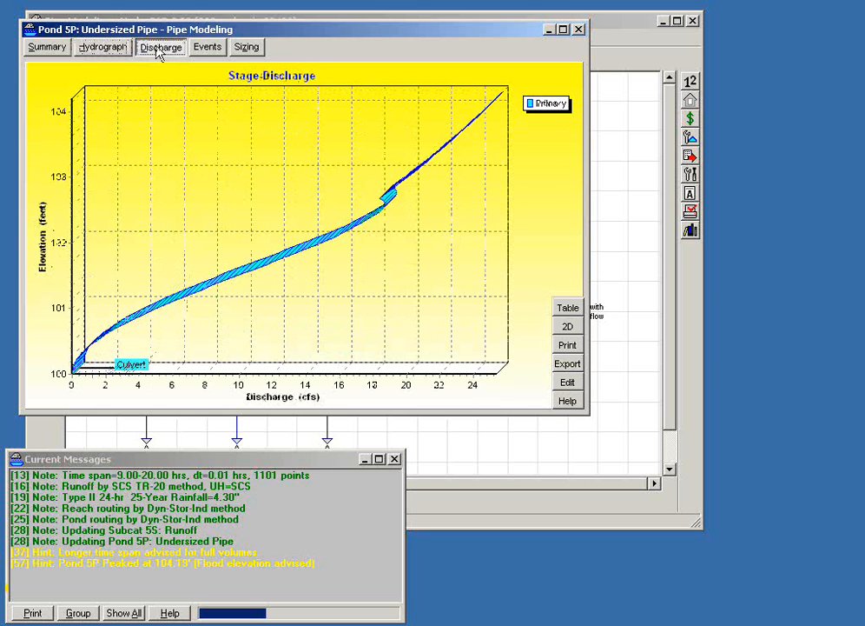
{"action": "left_click", "coordinate": [568, 326]}
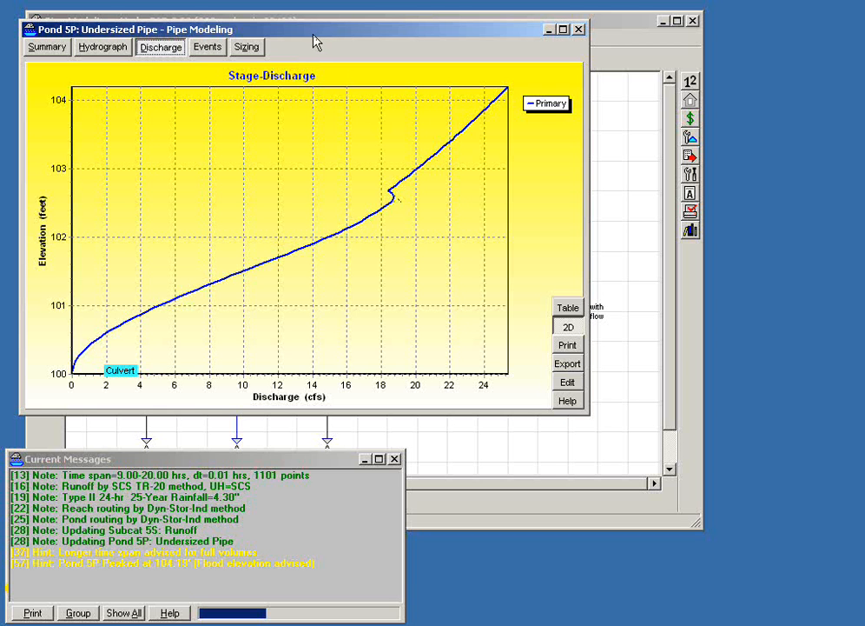
{"action": "left_click", "coordinate": [111, 51]}
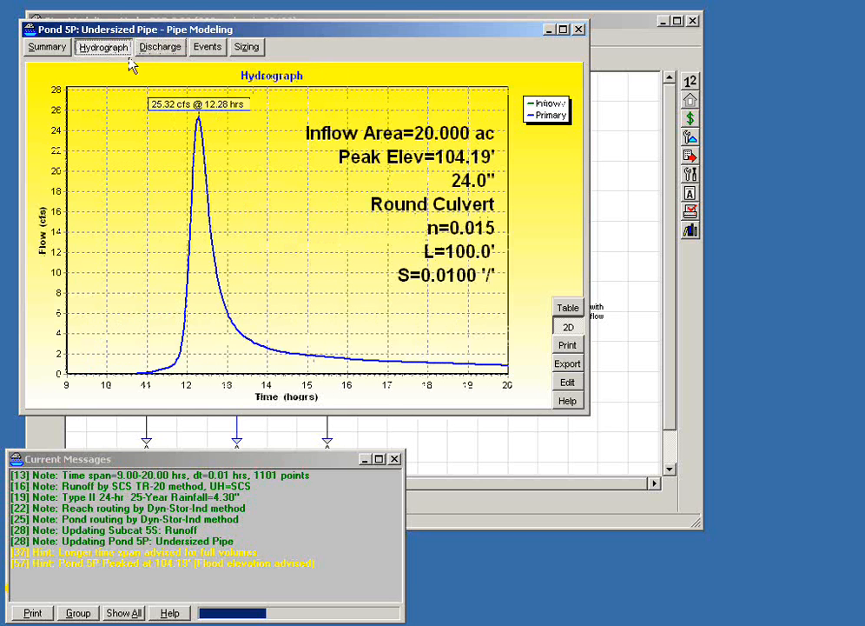
- View pond 5P's hydrograph in 3D, check its summary for the culvert's entrance loss, and return to the hydrograph
{"action": "left_click", "coordinate": [569, 327]}
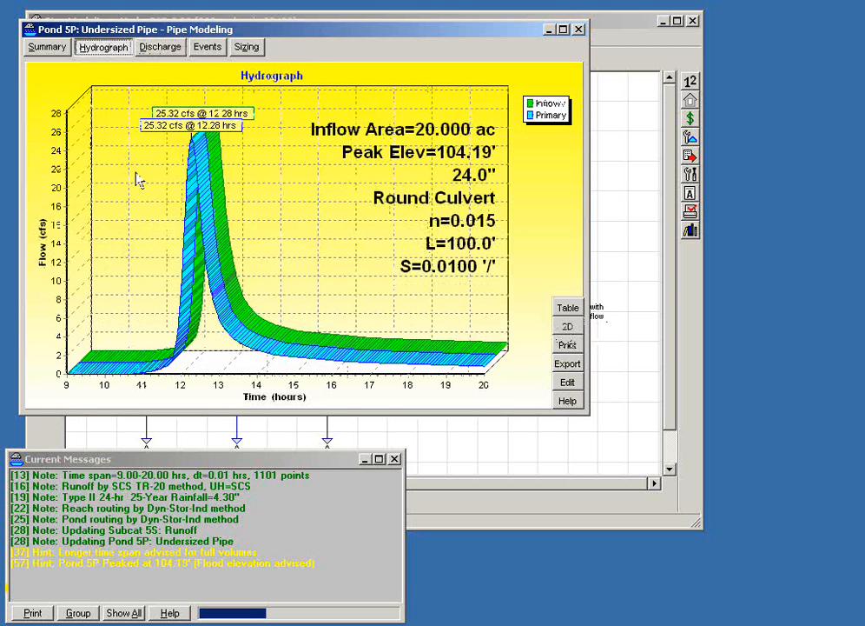
{"action": "left_click", "coordinate": [49, 48]}
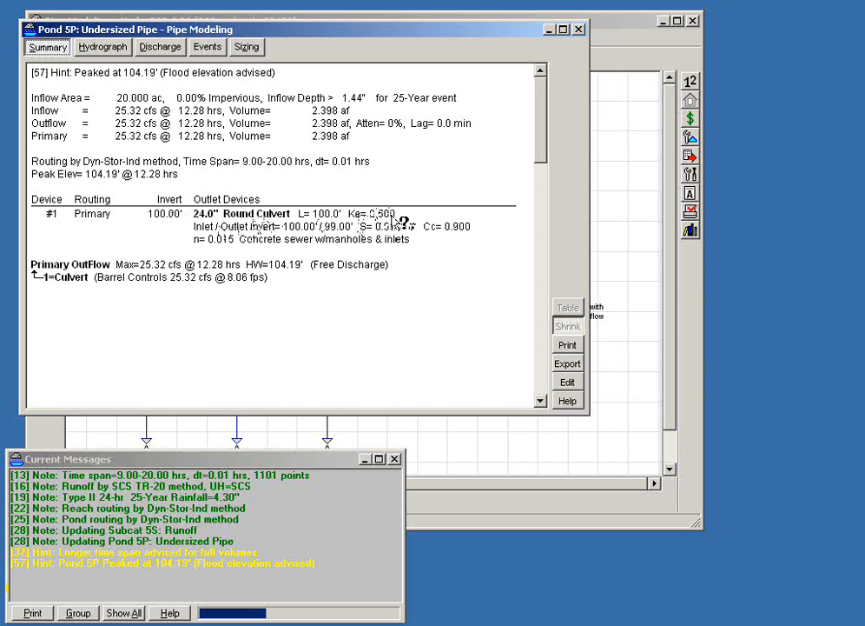
{"action": "left_click", "coordinate": [104, 48]}
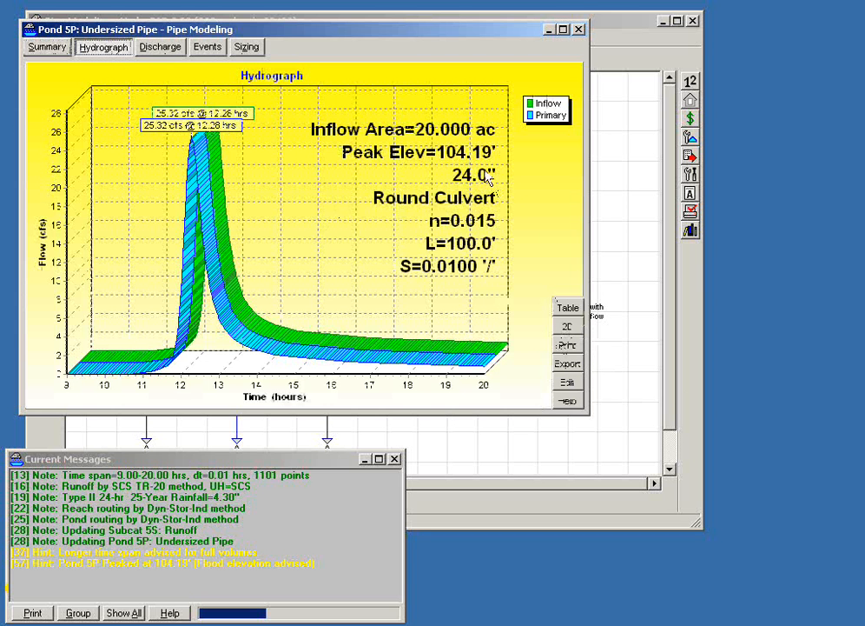
- Set the entrance loss coefficient Ke of pond 5P's culvert outlet to 0.100 and recalculate the hydrograph
{"action": "left_click", "coordinate": [566, 383]}
{"action": "left_click", "coordinate": [278, 171]}
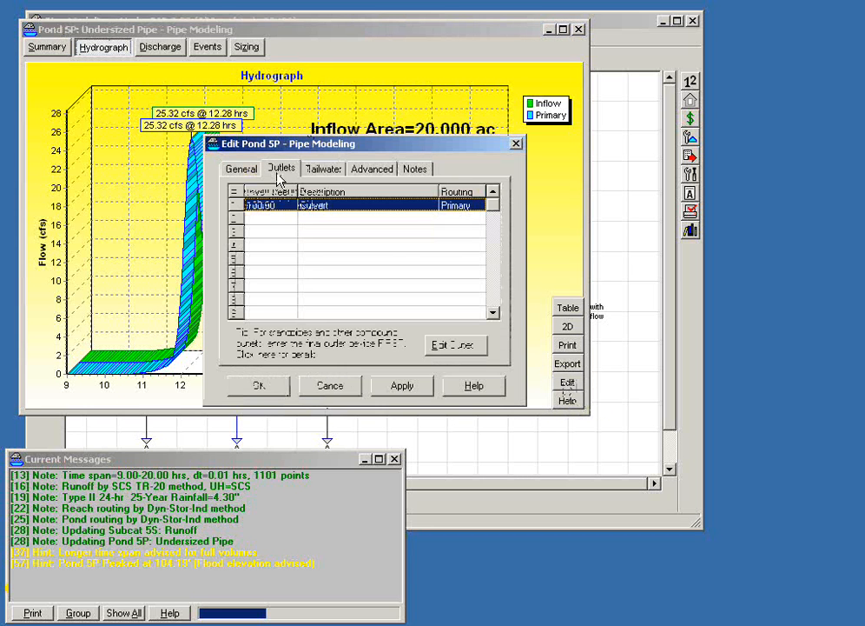
{"action": "double_click", "coordinate": [291, 211]}
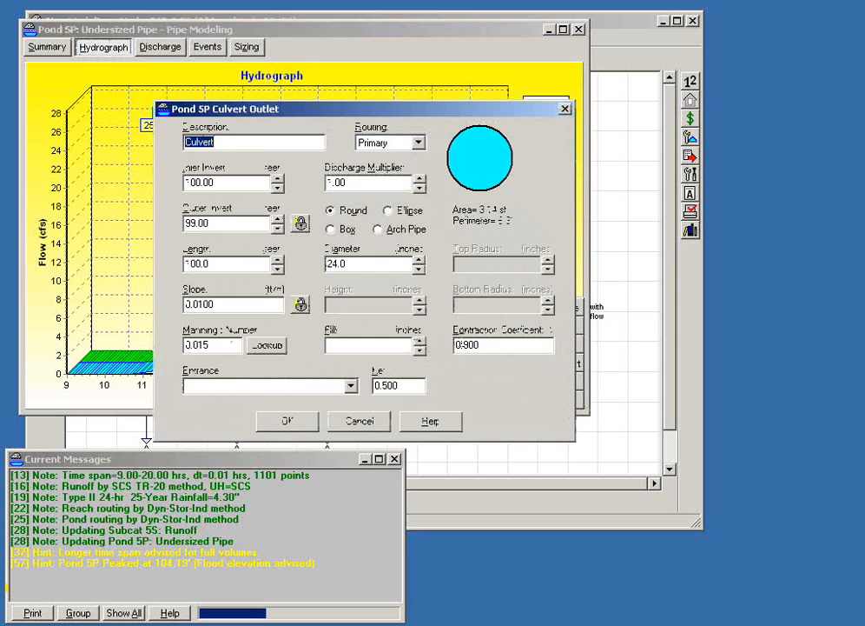
{"action": "left_click_drag", "start_coordinate": [413, 386], "coordinate": [348, 386]}
{"action": "key", "text": "BackSpace"}
{"action": "key", "text": "Tab"}
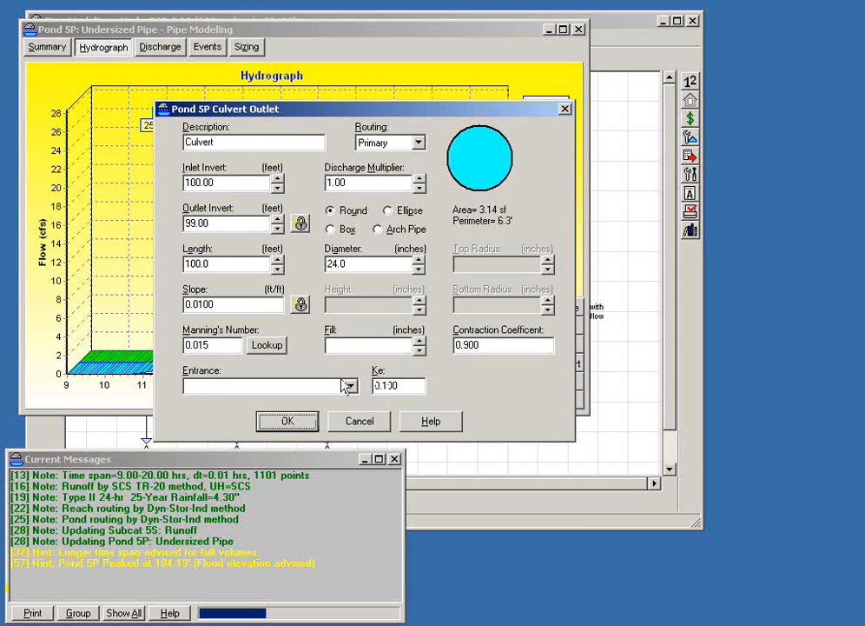
{"action": "left_click", "coordinate": [288, 426]}
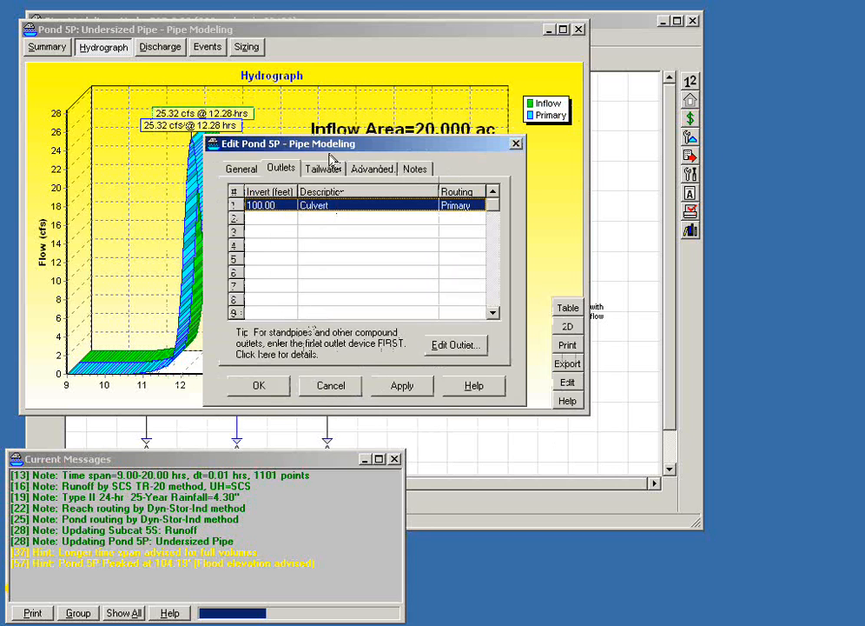
{"action": "left_click_drag", "start_coordinate": [325, 149], "coordinate": [556, 310]}
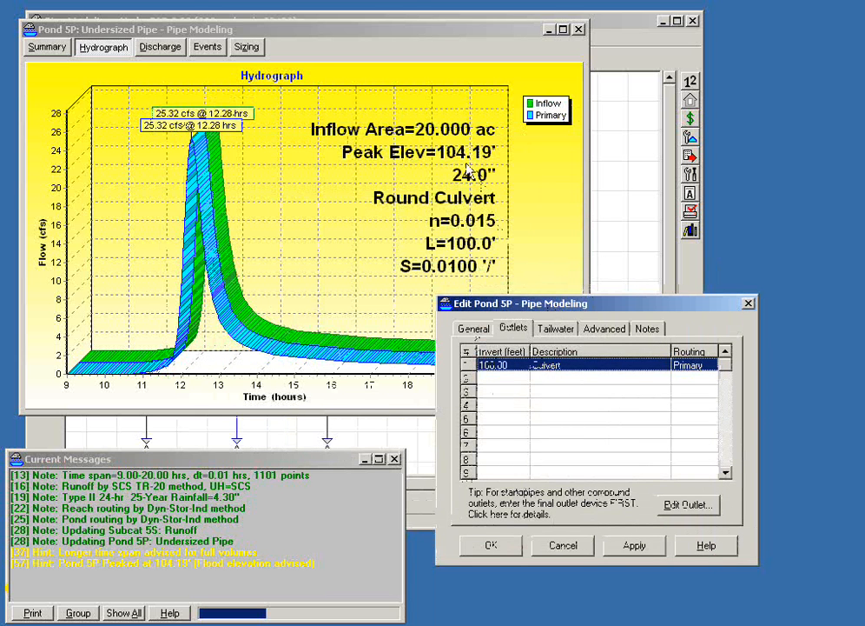
{"action": "left_click", "coordinate": [491, 545]}
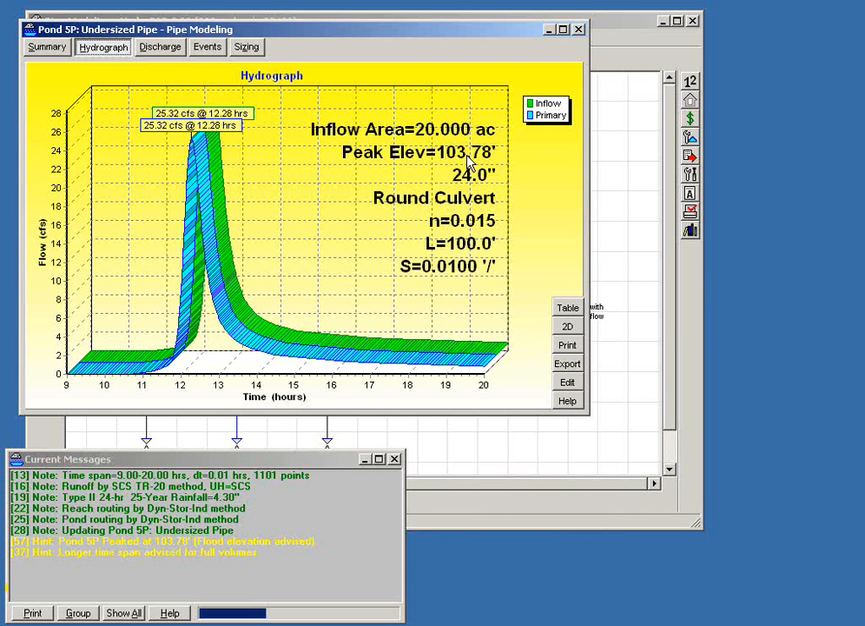
- Set the entrance loss coefficient Ke of pond 5P's culvert outlet to 0.900 and apply the pond changes
{"action": "left_click", "coordinate": [567, 382]}
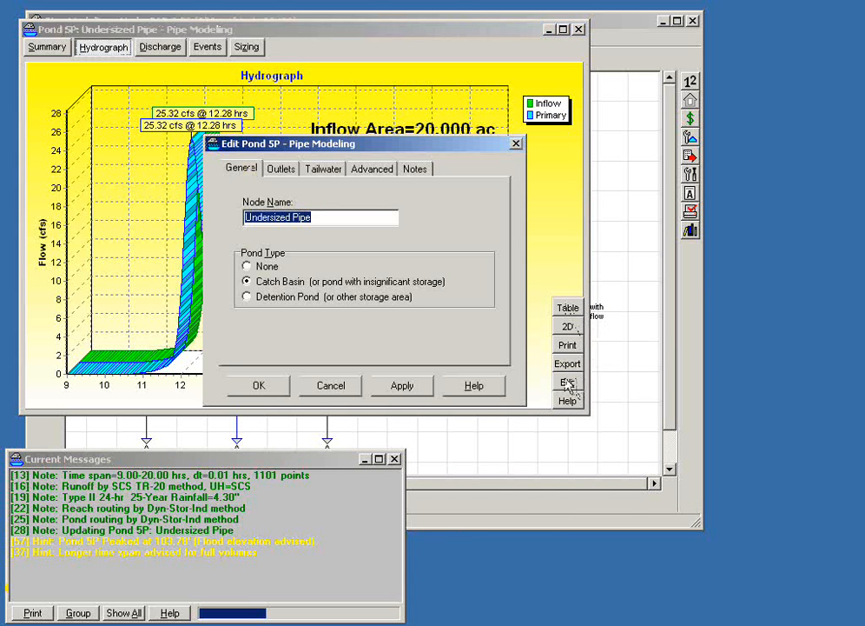
{"action": "left_click", "coordinate": [291, 167]}
{"action": "double_click", "coordinate": [313, 207]}
{"action": "double_click", "coordinate": [395, 385]}
{"action": "type", "text": "0.900"}
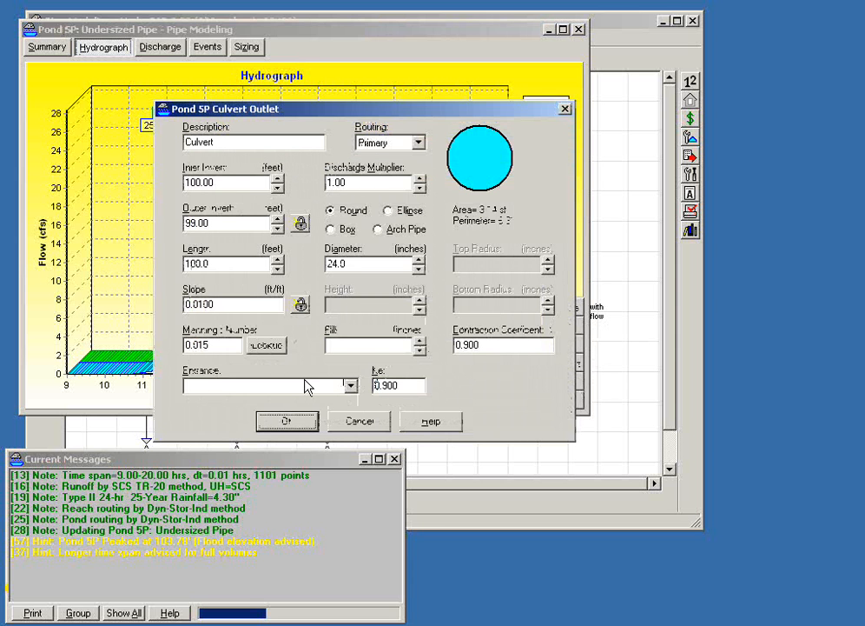
{"action": "left_click", "coordinate": [280, 418]}
{"action": "left_click_drag", "start_coordinate": [334, 144], "coordinate": [544, 365]}
{"action": "left_click", "coordinate": [470, 556]}
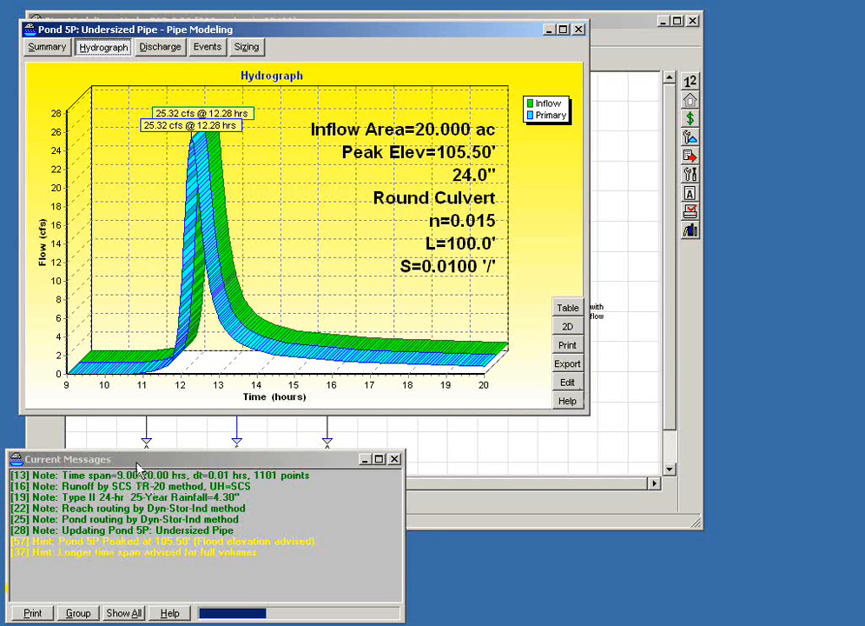
- Read the help topic for the time span hint in the current messages, and return to pond 5P's report
{"action": "left_click", "coordinate": [137, 465]}
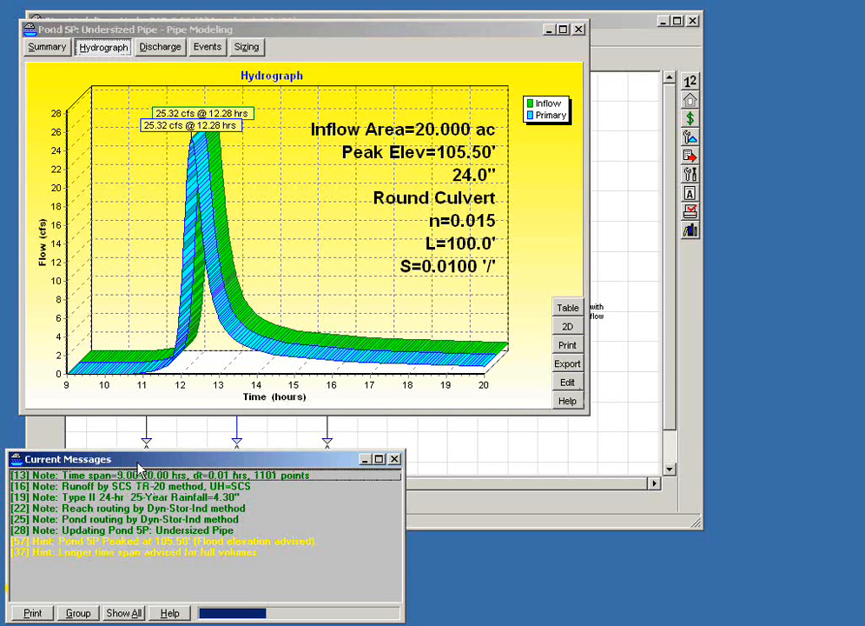
{"action": "left_click", "coordinate": [124, 556]}
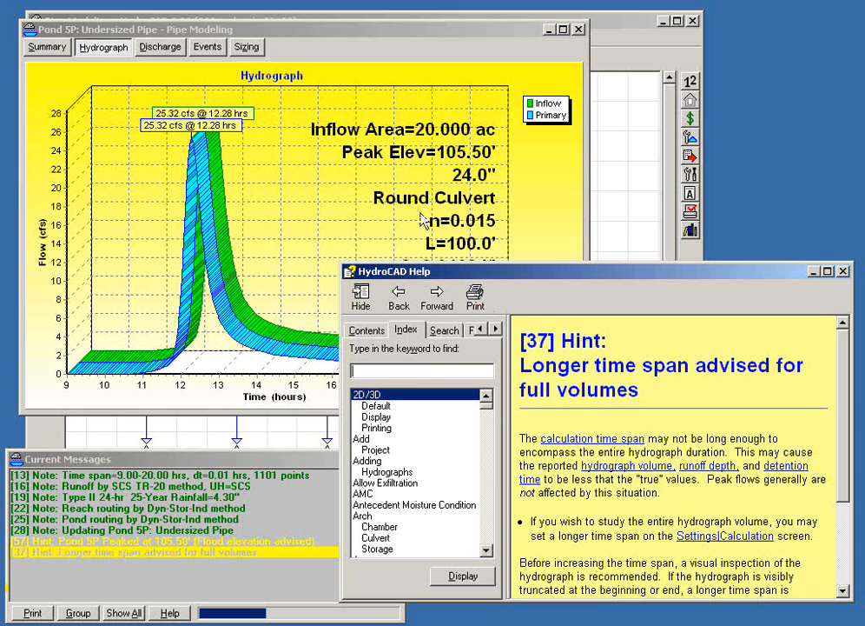
{"action": "left_click", "coordinate": [250, 24]}
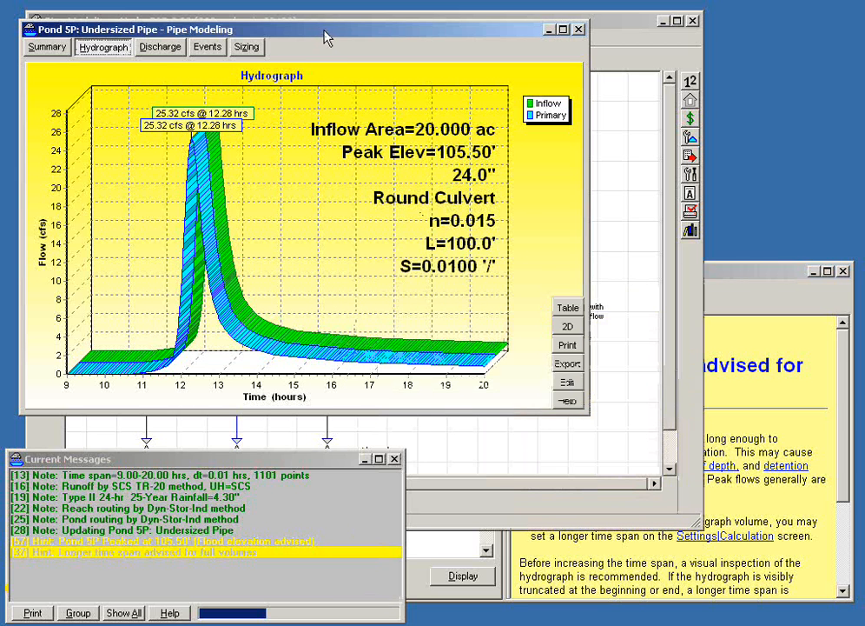
- Show pond 5P's hydrograph in 2D, examine its tail near 20 hours up close, and restore the full plot
{"action": "left_click", "coordinate": [568, 329]}
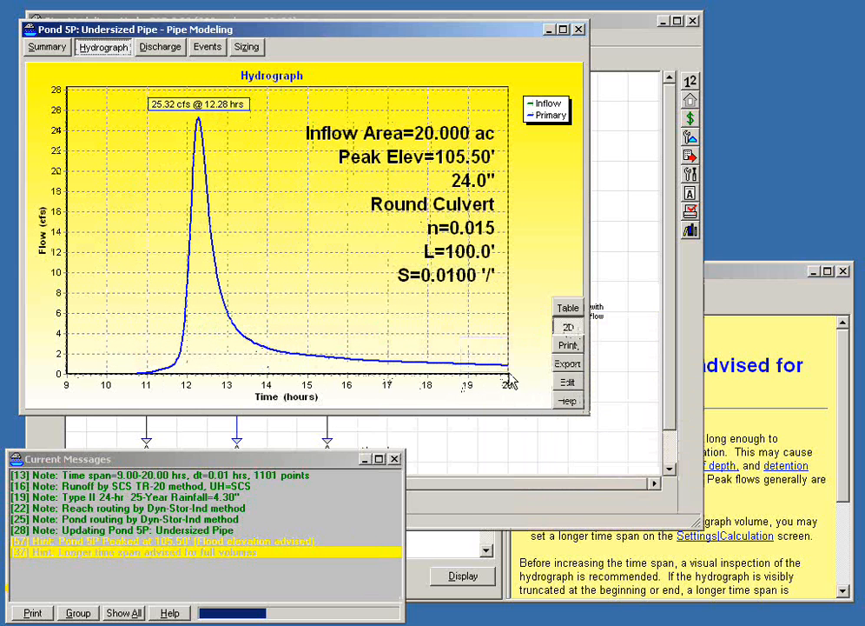
{"action": "left_click_drag", "start_coordinate": [539, 406], "coordinate": [540, 401]}
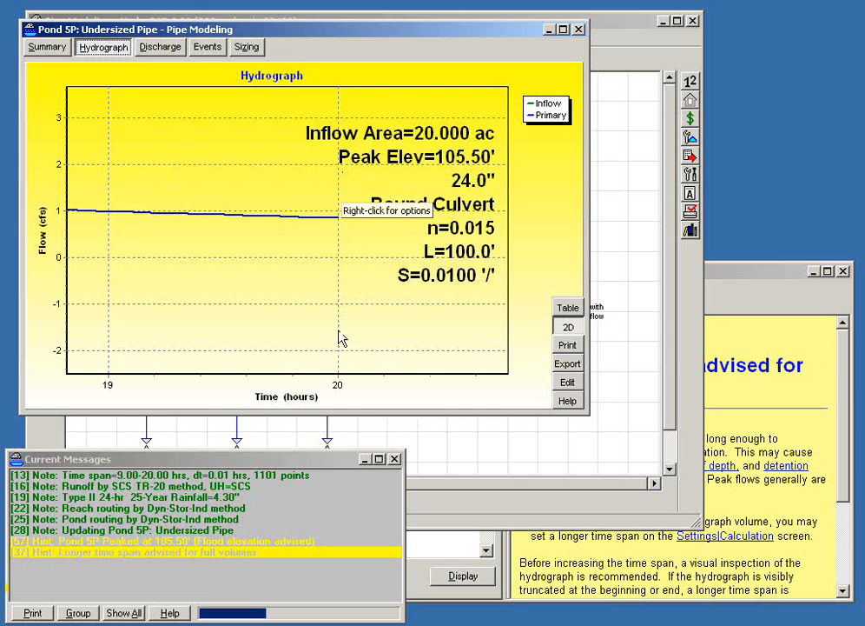
{"action": "left_click_drag", "start_coordinate": [339, 340], "coordinate": [276, 276]}
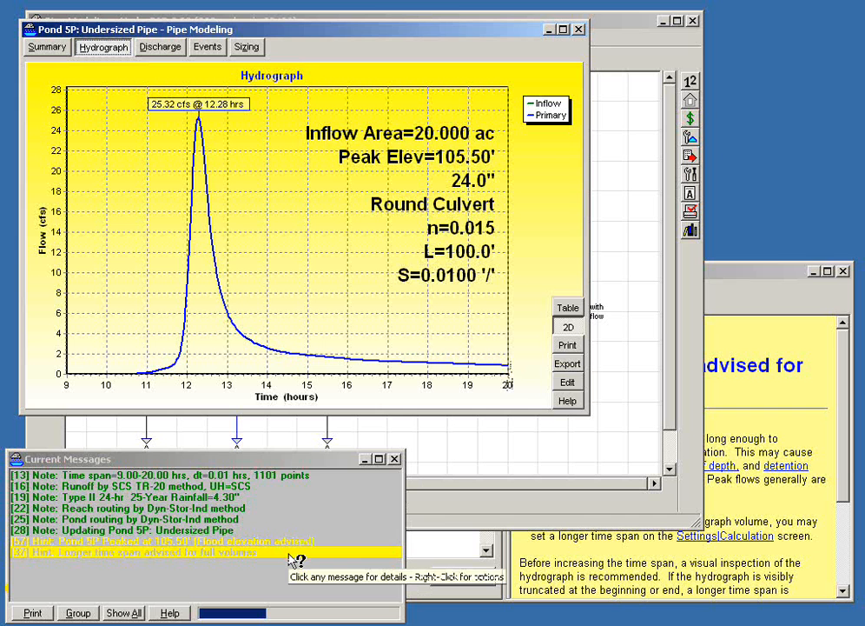
- Read the help for pond 5P's flood elevation hint, and set the pond's flood elevation to 106.00 feet
{"action": "left_click", "coordinate": [123, 542]}
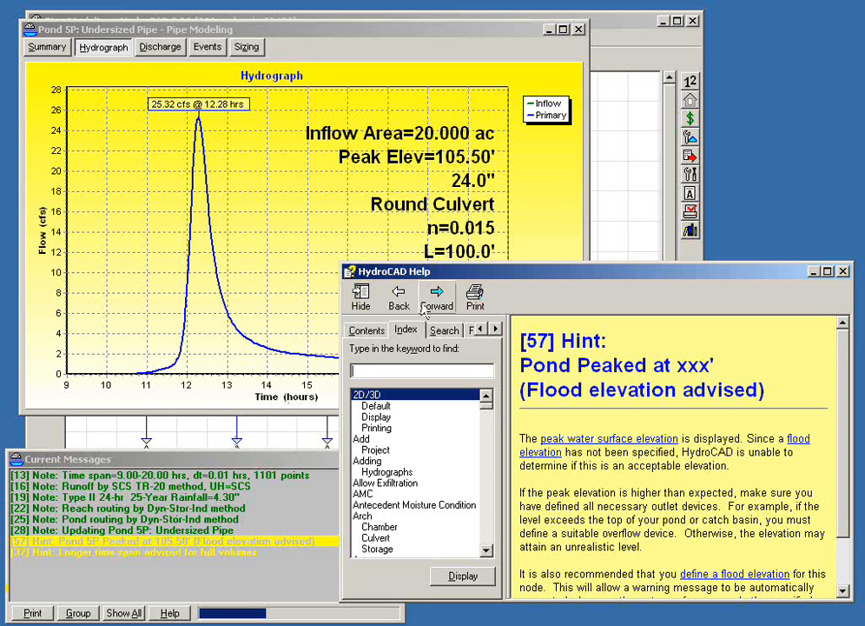
{"action": "left_click", "coordinate": [844, 272]}
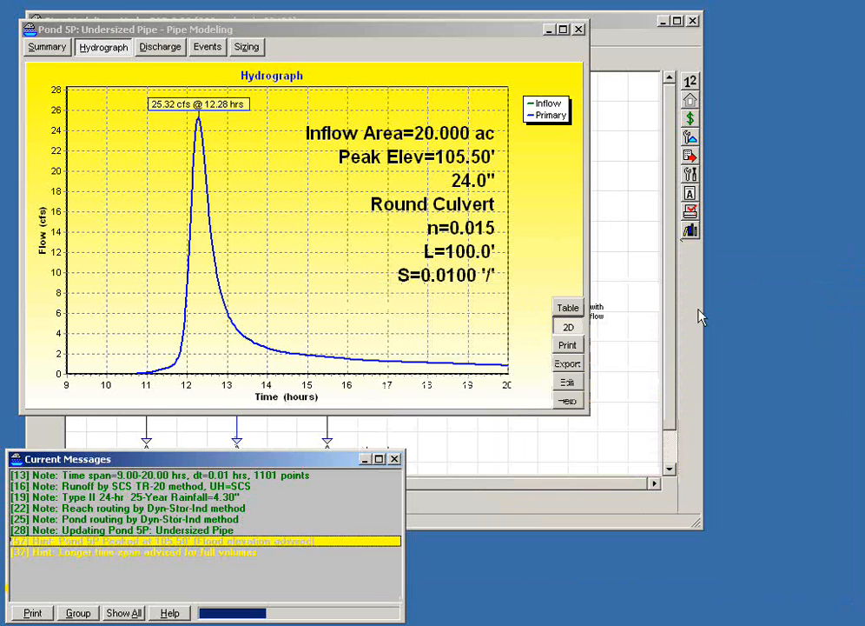
{"action": "left_click", "coordinate": [567, 382]}
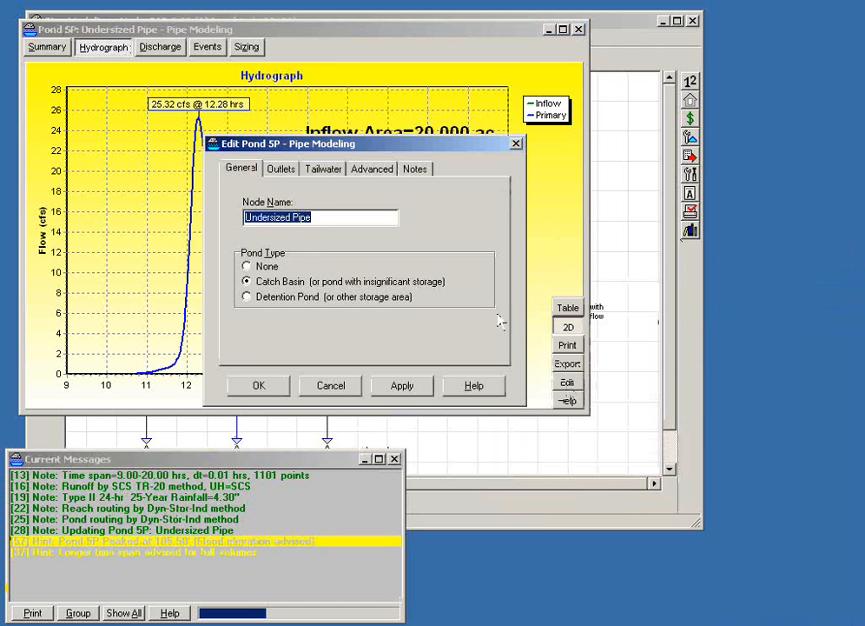
{"action": "left_click", "coordinate": [369, 170]}
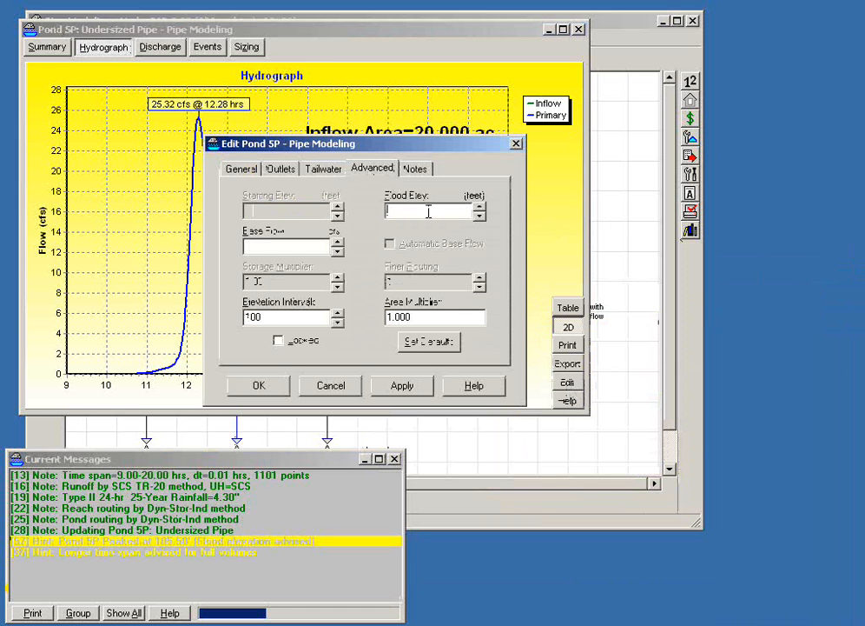
{"action": "type", "text": "106.00"}
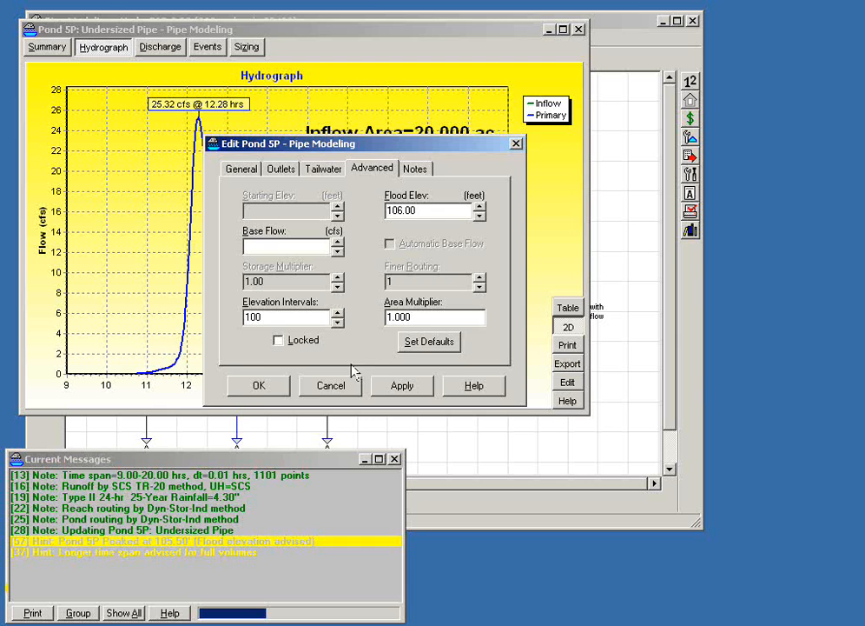
{"action": "left_click", "coordinate": [259, 388]}
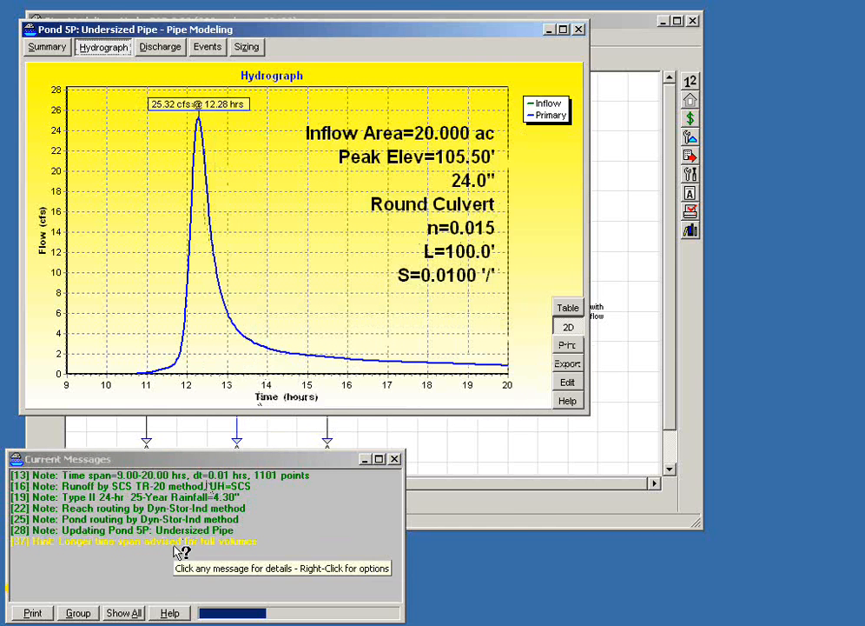
- Compare the peak and flood elevations in pond 5P's summary, and close its report to return to the diagram
{"action": "left_click", "coordinate": [50, 48]}
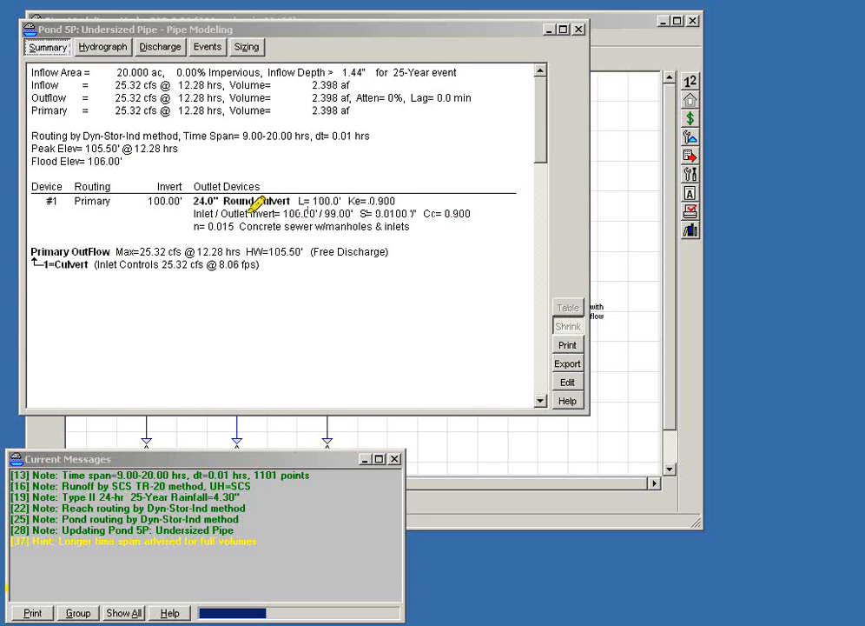
{"action": "mouse_move", "coordinate": [81, 149]}
{"action": "left_mouse_down"}
{"action": "mouse_move", "coordinate": [117, 139]}
{"action": "mouse_move", "coordinate": [89, 161]}
{"action": "mouse_move", "coordinate": [122, 155]}
{"action": "left_mouse_up"}
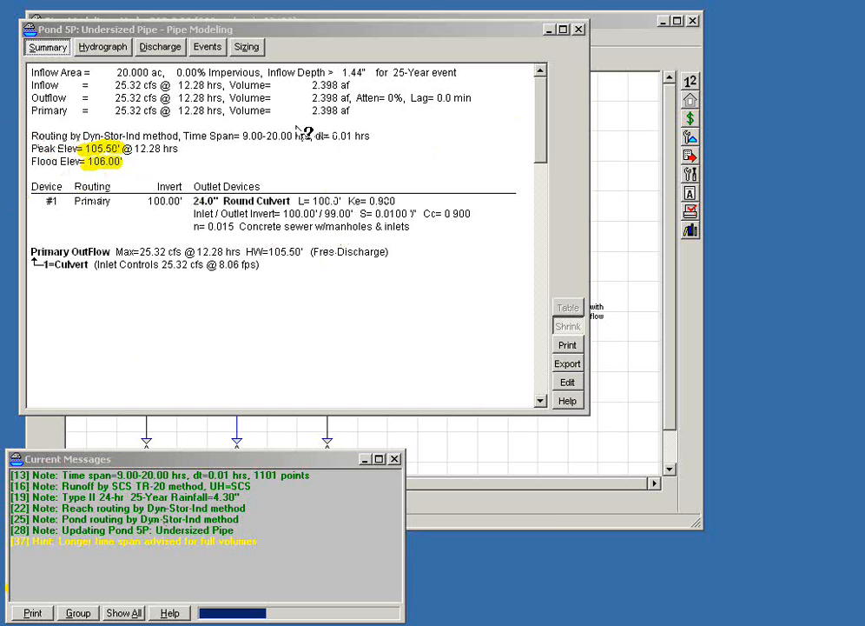
{"action": "left_click_drag", "start_coordinate": [306, 32], "coordinate": [353, 102]}
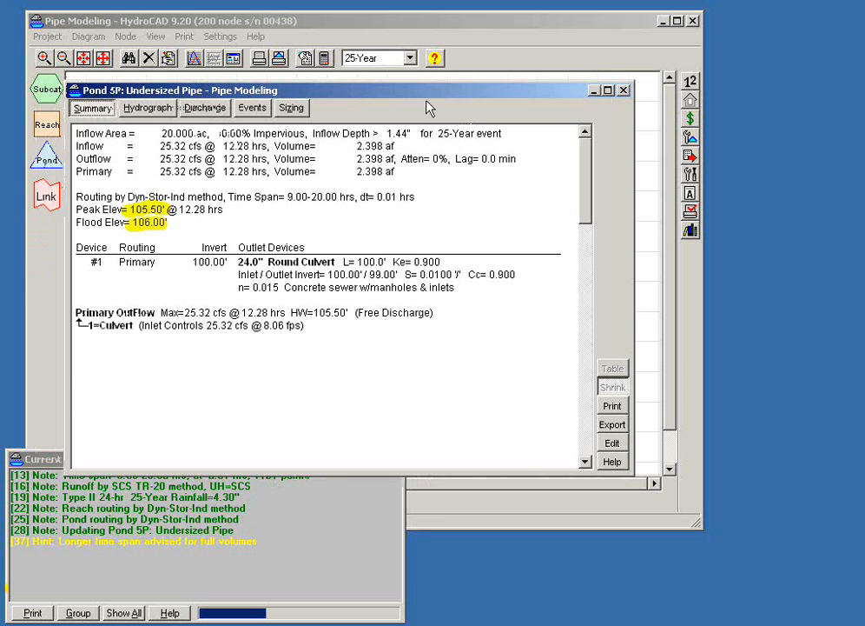
{"action": "left_click", "coordinate": [623, 91]}
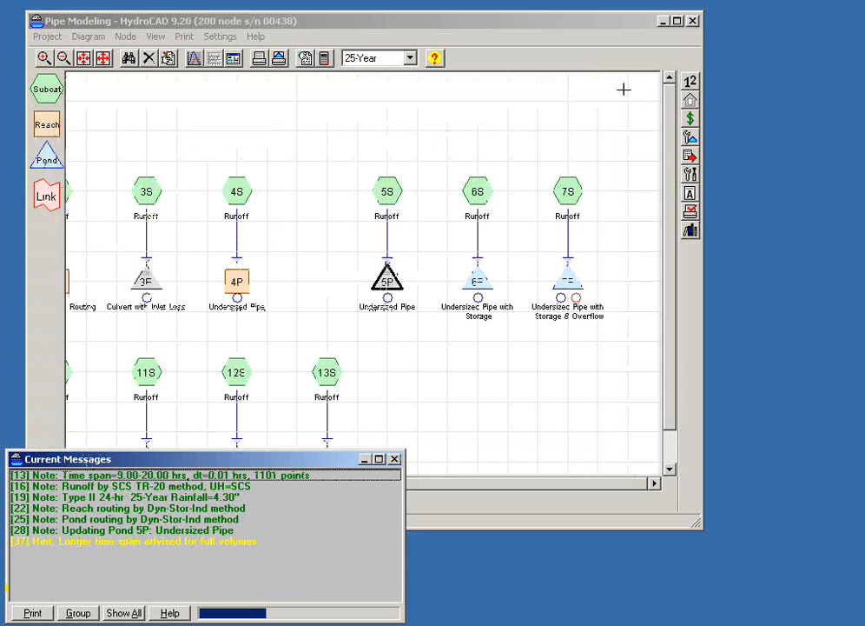
{"action": "left_click", "coordinate": [392, 345]}
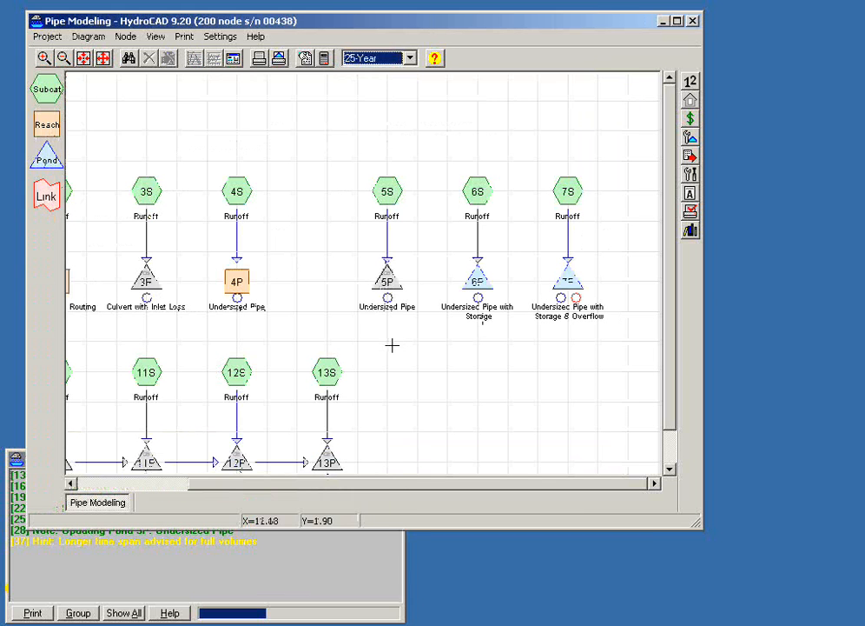
- Open pond 6P's report and examine its storage and outlet data in the summary with the window enlarged
{"action": "mouse_move", "coordinate": [387, 280]}
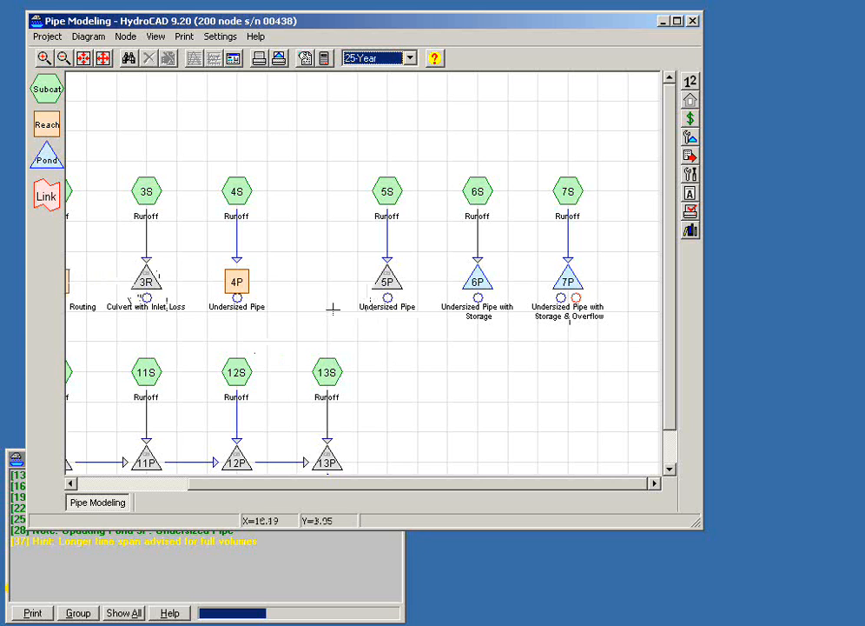
{"action": "left_click", "coordinate": [233, 279]}
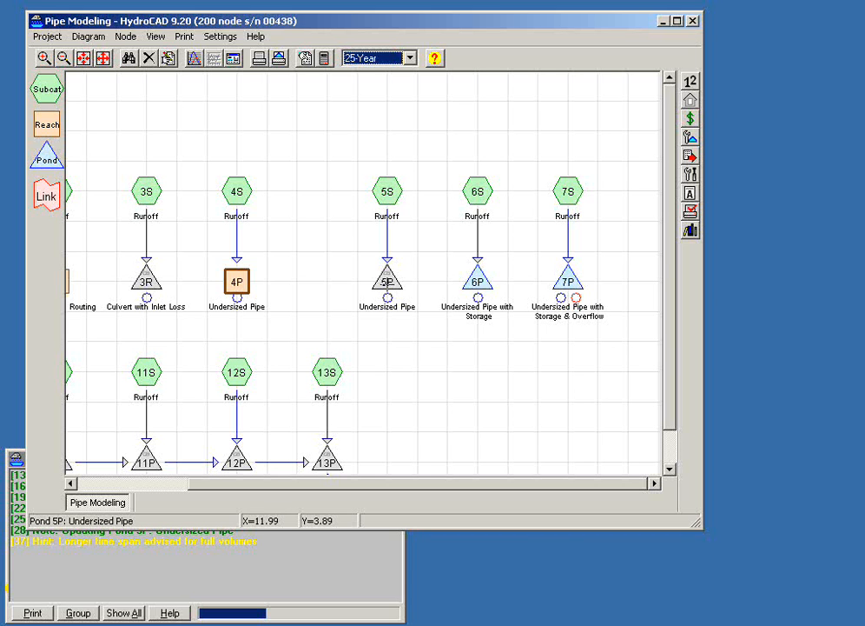
{"action": "double_click", "coordinate": [478, 280]}
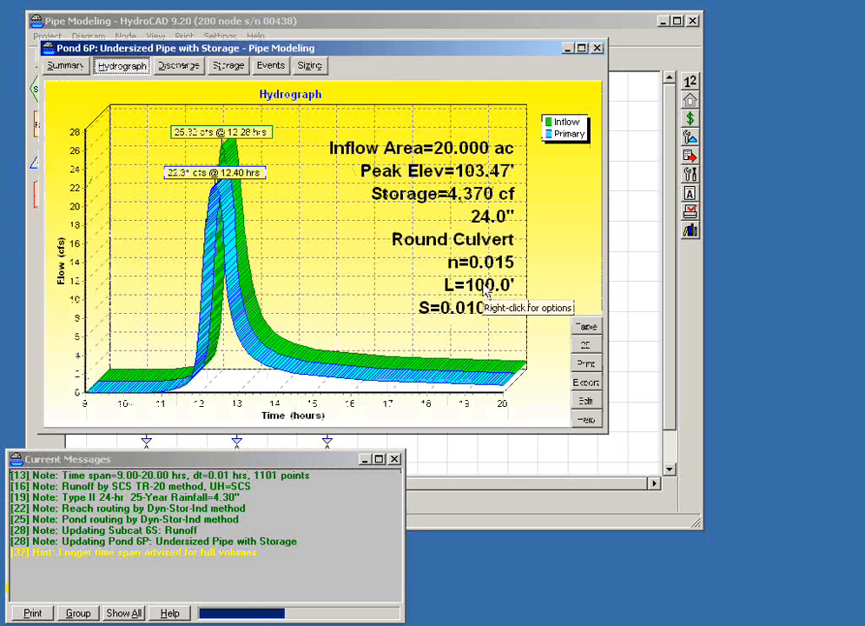
{"action": "left_click", "coordinate": [68, 66]}
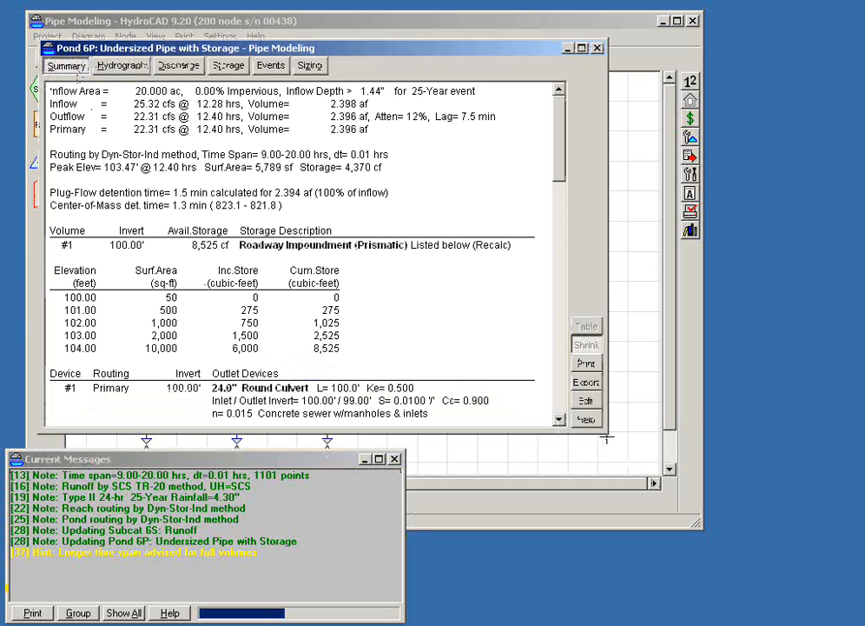
{"action": "left_click_drag", "start_coordinate": [605, 432], "coordinate": [721, 545]}
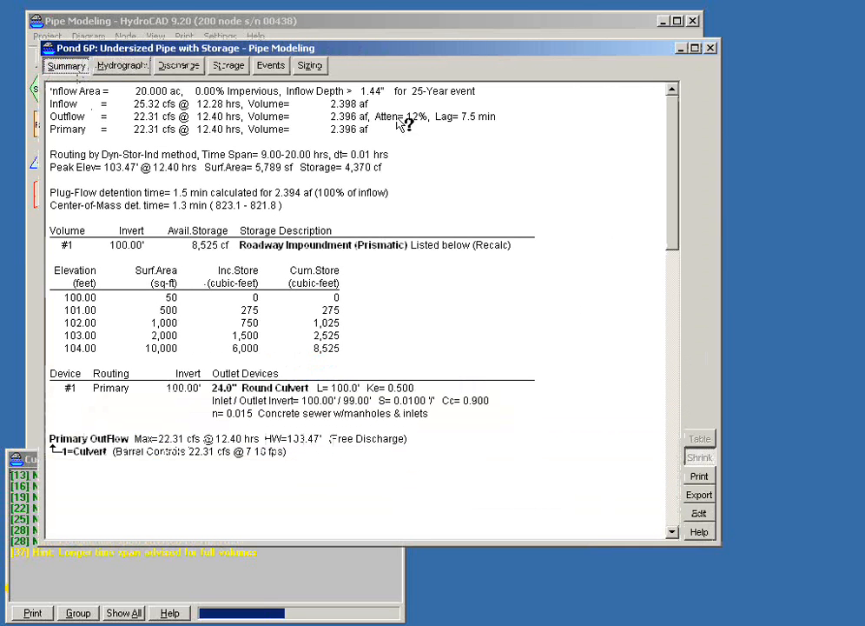
{"action": "left_click_drag", "start_coordinate": [402, 59], "coordinate": [435, 58]}
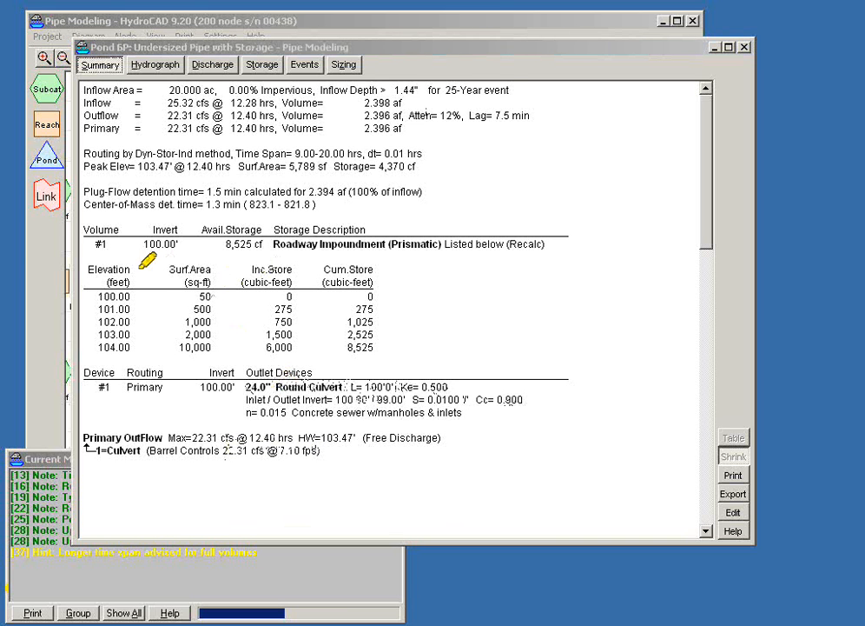
- Examine the prismatic storage volume's surface areas and cumulative storage in pond 6P's summary, and view its stage-area-storage curve
{"action": "left_click_drag", "start_coordinate": [85, 244], "coordinate": [107, 243]}
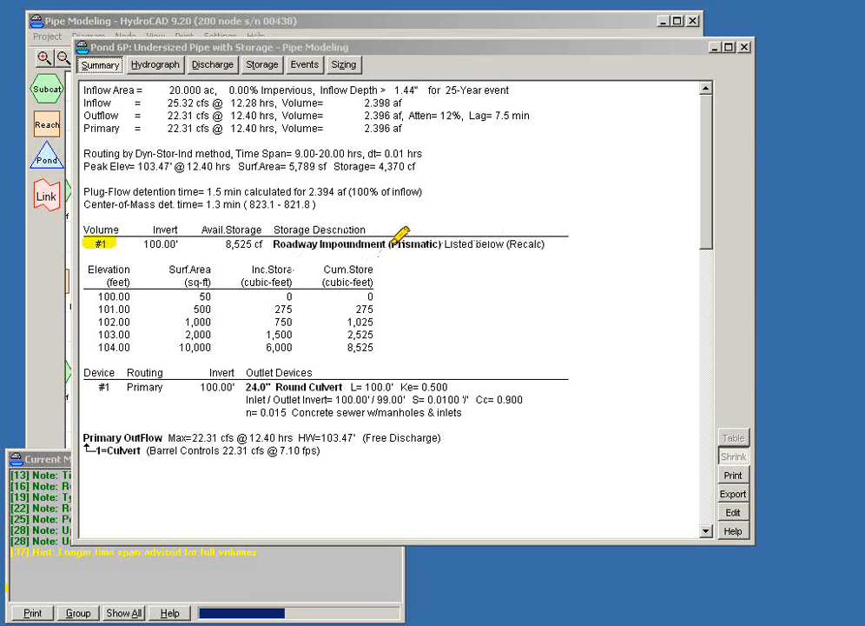
{"action": "left_click_drag", "start_coordinate": [390, 243], "coordinate": [434, 244]}
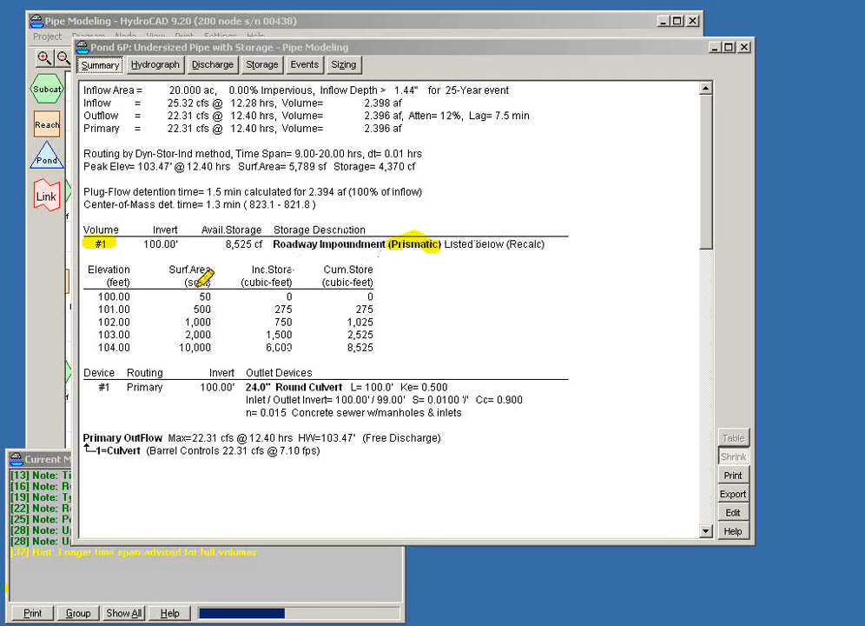
{"action": "mouse_move", "coordinate": [199, 283]}
{"action": "left_mouse_down"}
{"action": "mouse_move", "coordinate": [214, 293]}
{"action": "mouse_move", "coordinate": [195, 318]}
{"action": "mouse_move", "coordinate": [208, 324]}
{"action": "mouse_move", "coordinate": [188, 332]}
{"action": "mouse_move", "coordinate": [204, 335]}
{"action": "mouse_move", "coordinate": [189, 341]}
{"action": "mouse_move", "coordinate": [198, 339]}
{"action": "left_mouse_up"}
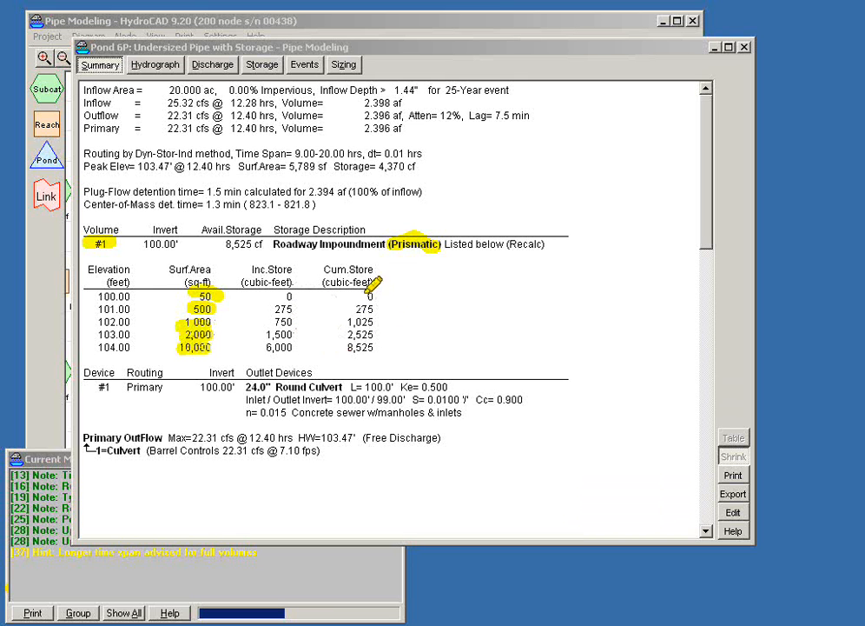
{"action": "left_click_drag", "start_coordinate": [372, 290], "coordinate": [365, 321]}
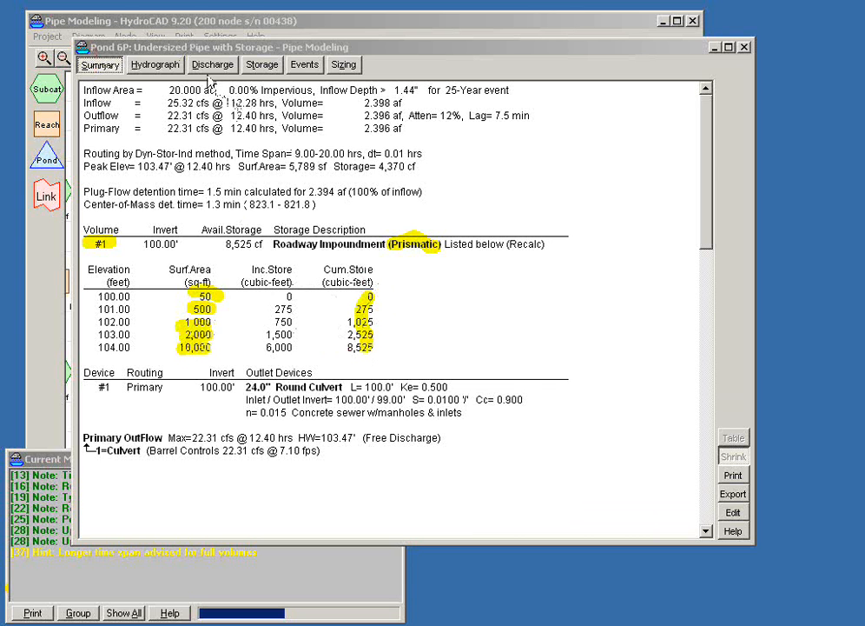
{"action": "left_click", "coordinate": [251, 66]}
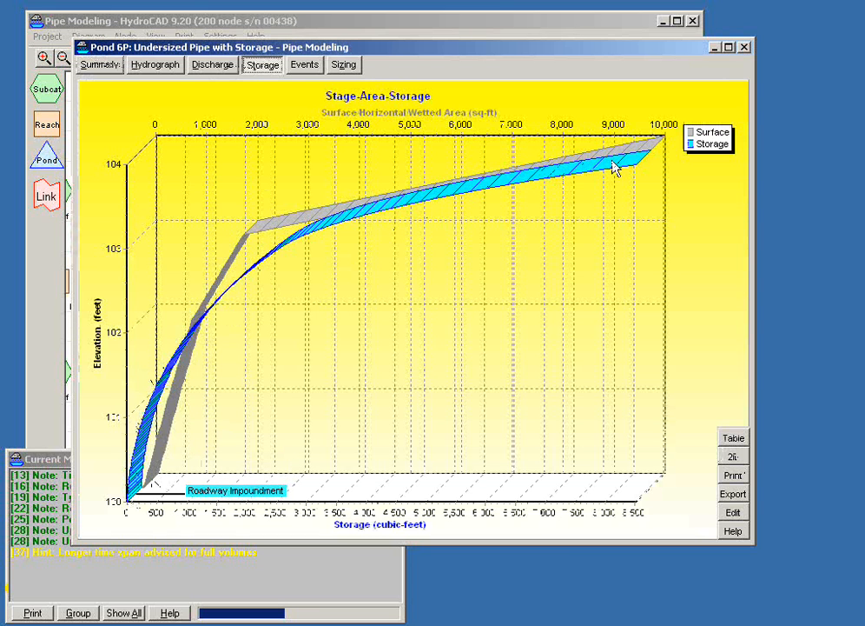
- Show pond 6P's hydrograph in 2D, examine the peaks and the outflow curve near 12.18 hours up close, and restore the full plot
{"action": "left_click", "coordinate": [158, 66]}
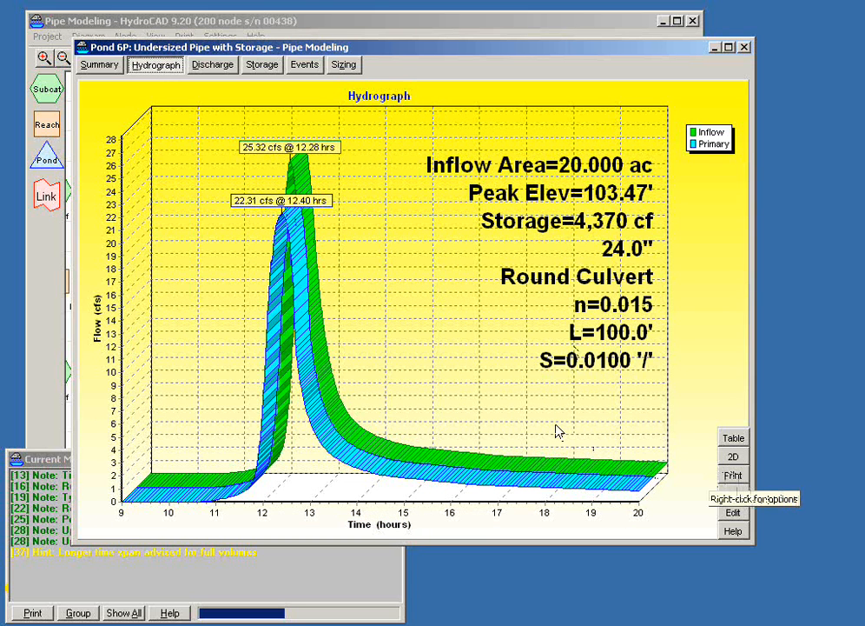
{"action": "left_click", "coordinate": [733, 457]}
{"action": "left_click_drag", "start_coordinate": [226, 128], "coordinate": [357, 267]}
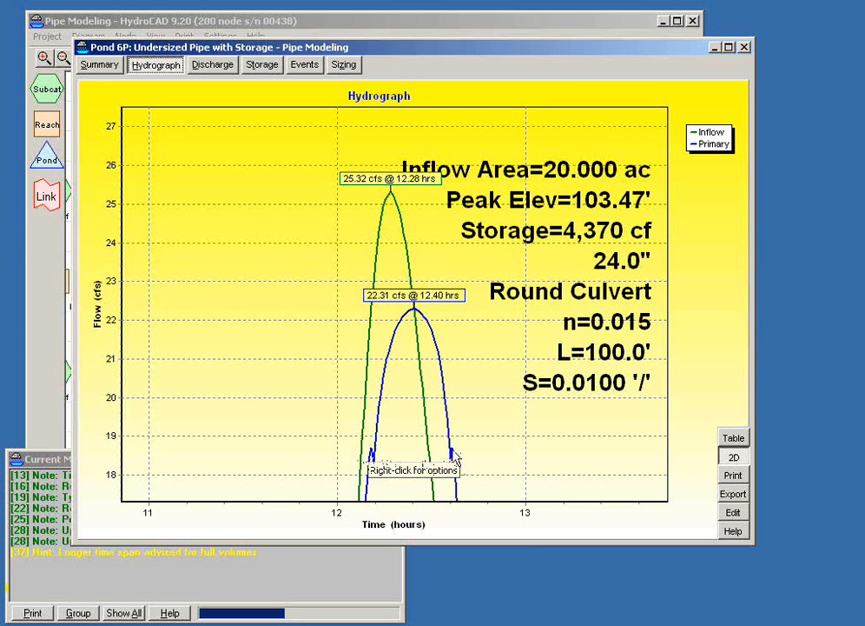
{"action": "left_click_drag", "start_coordinate": [352, 439], "coordinate": [406, 484]}
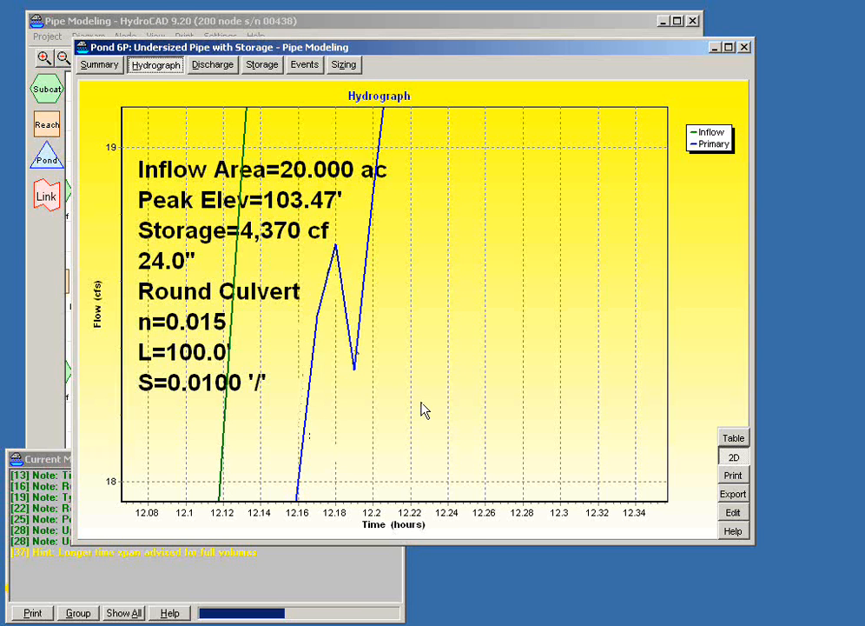
{"action": "left_click_drag", "start_coordinate": [423, 410], "coordinate": [387, 367]}
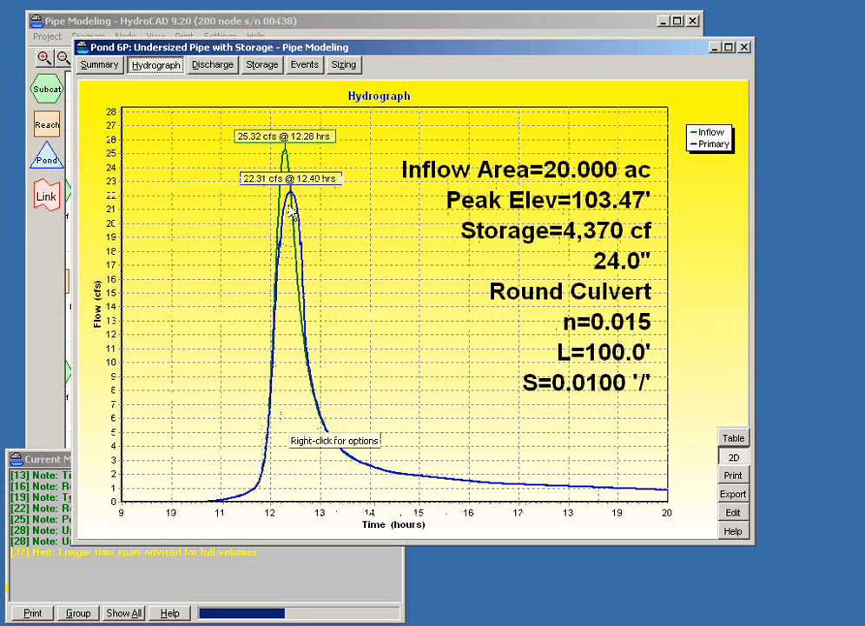
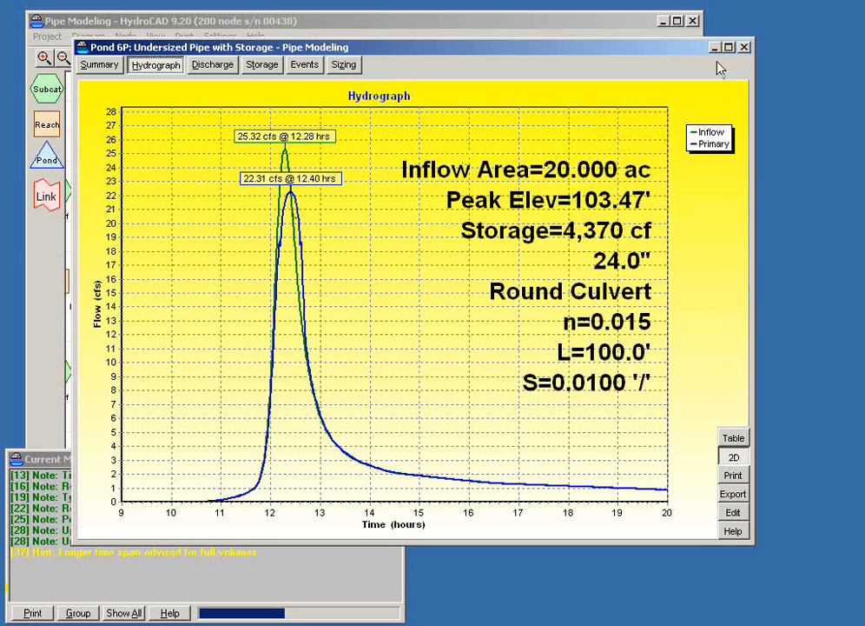
- Reopen pond 6P's report beside the diagram and switch the rainfall event to 50-Year
{"action": "left_click", "coordinate": [743, 47]}
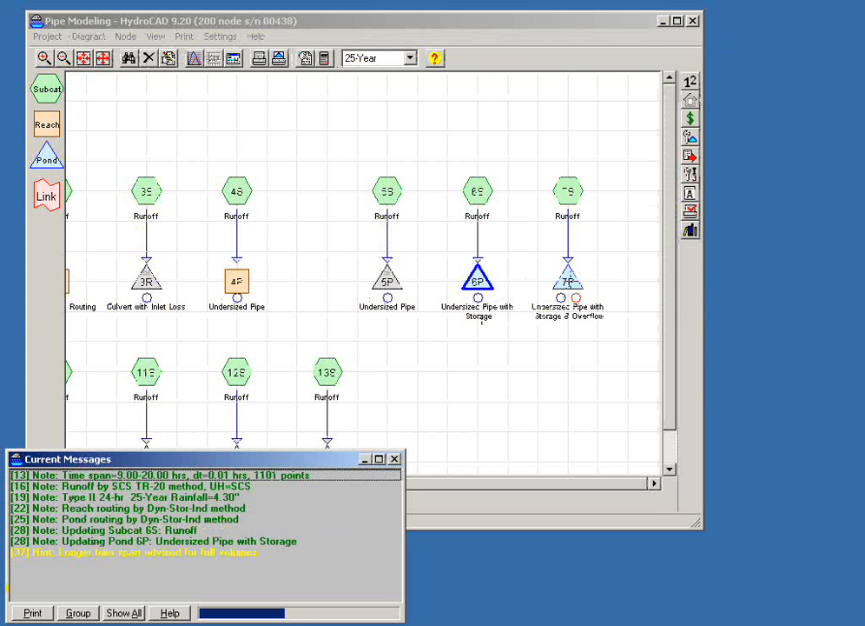
{"action": "mouse_move", "coordinate": [477, 282]}
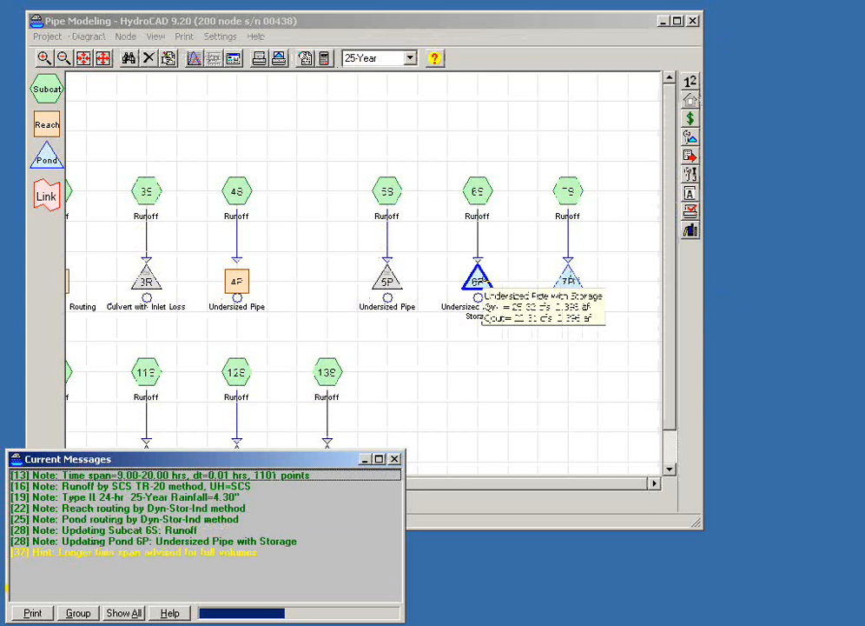
{"action": "double_click", "coordinate": [477, 279]}
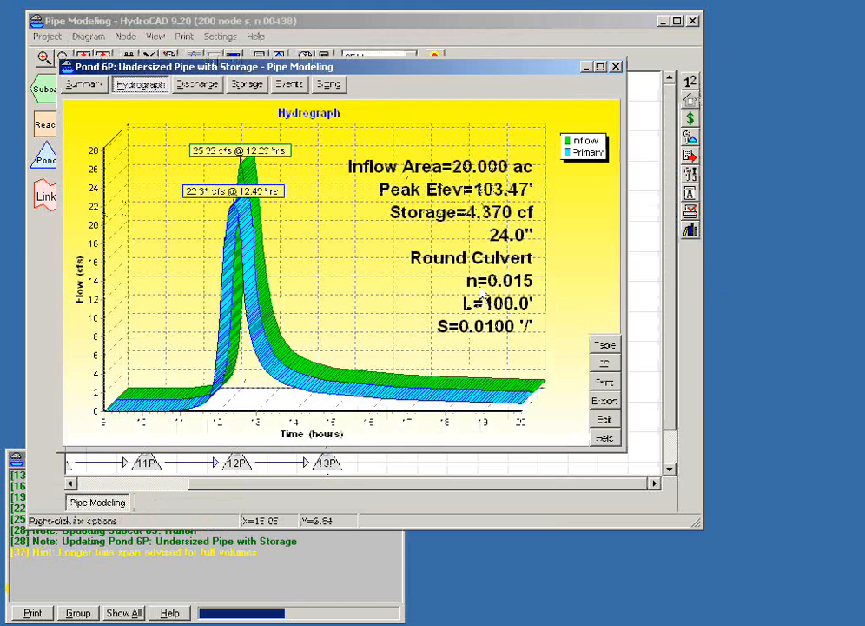
{"action": "left_click_drag", "start_coordinate": [355, 70], "coordinate": [314, 149]}
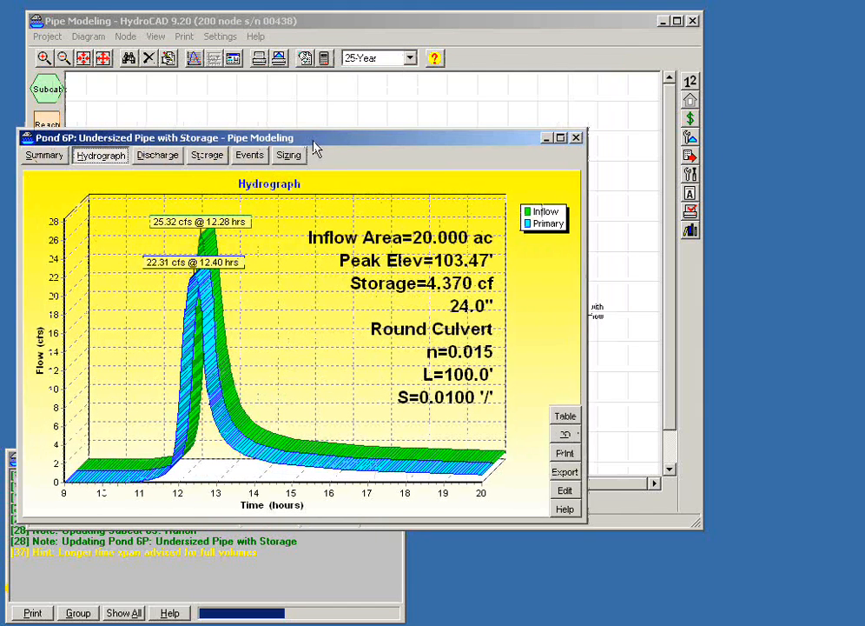
{"action": "left_click", "coordinate": [412, 58]}
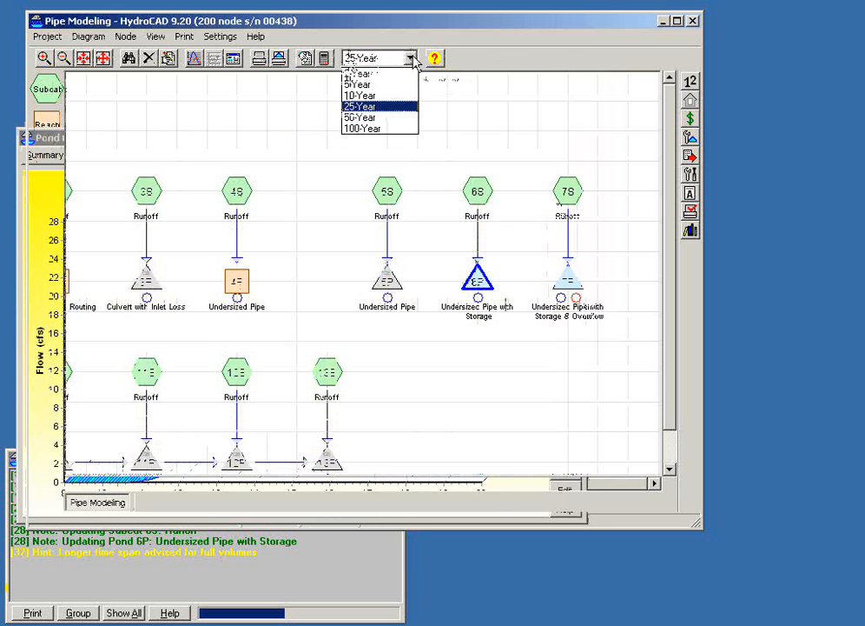
{"action": "left_click", "coordinate": [387, 119]}
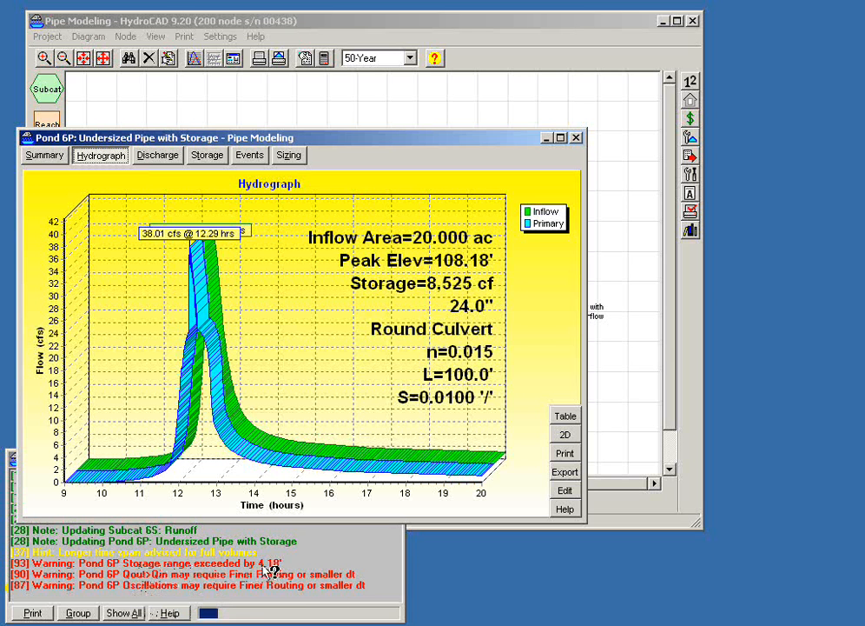
- Read the help topics for pond 6P's storage range, oscillation and Qout>Qin warnings, and return to the message list
{"action": "left_click", "coordinate": [243, 564]}
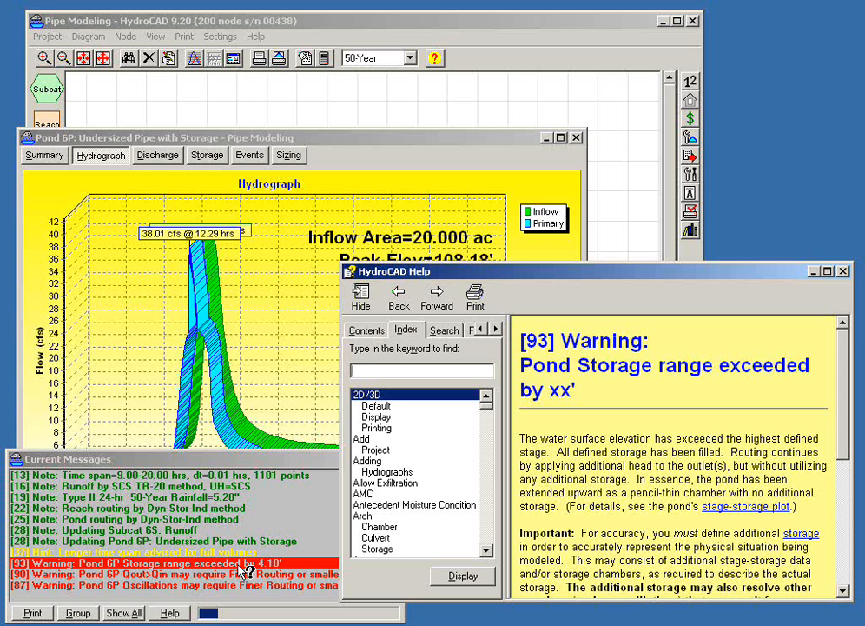
{"action": "left_click", "coordinate": [252, 467]}
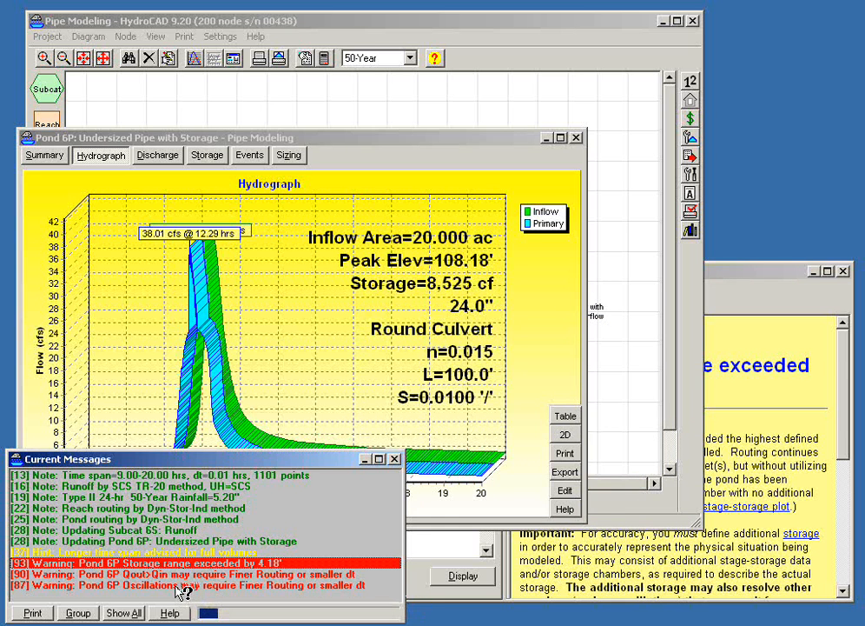
{"action": "left_click", "coordinate": [180, 586]}
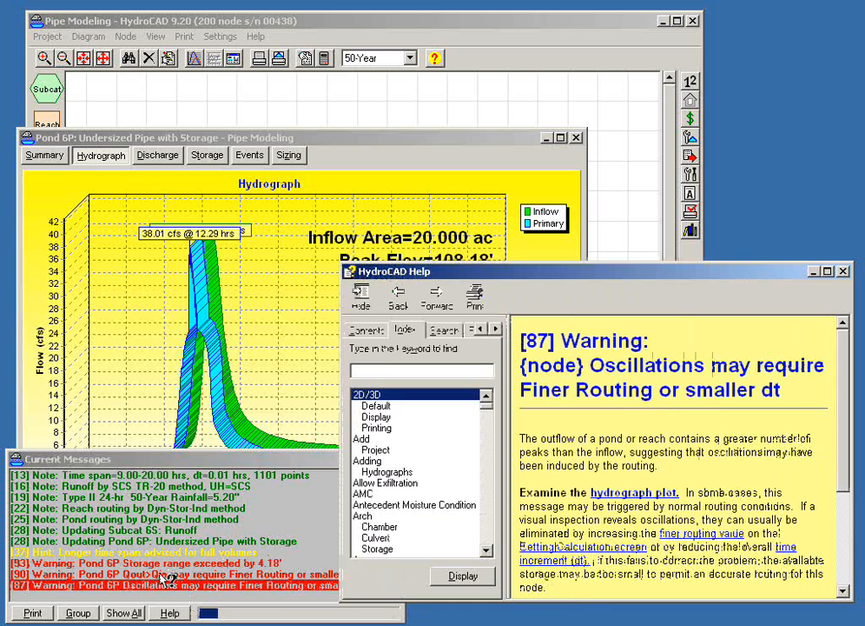
{"action": "left_click", "coordinate": [165, 575]}
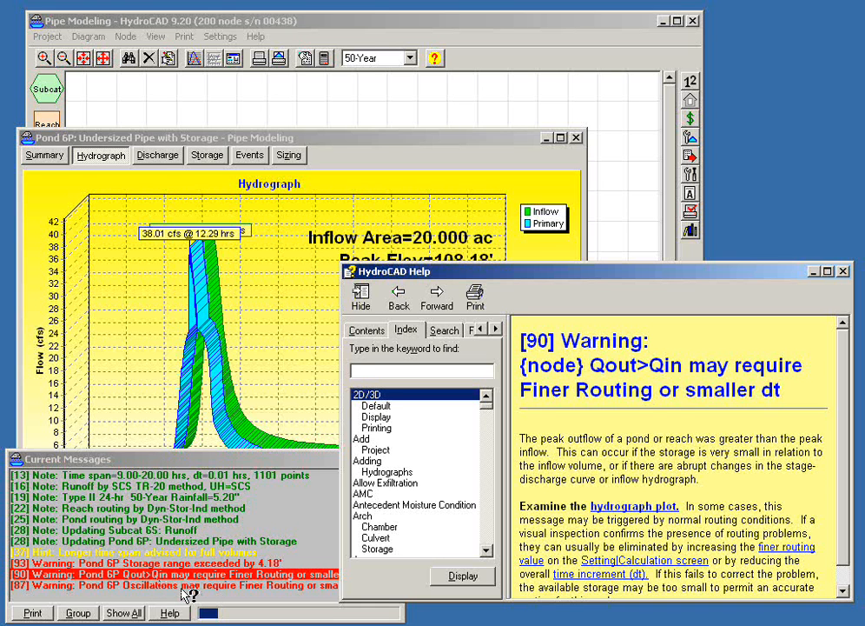
{"action": "left_click", "coordinate": [209, 594]}
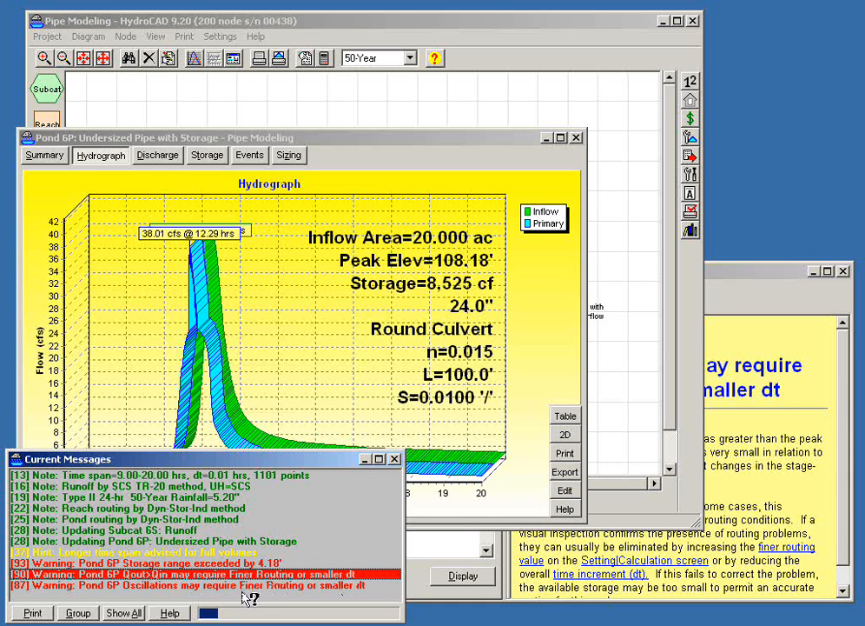
- Review the time increment and finer routing options in the calculation time span settings, and leave without saving
{"action": "left_click", "coordinate": [417, 20]}
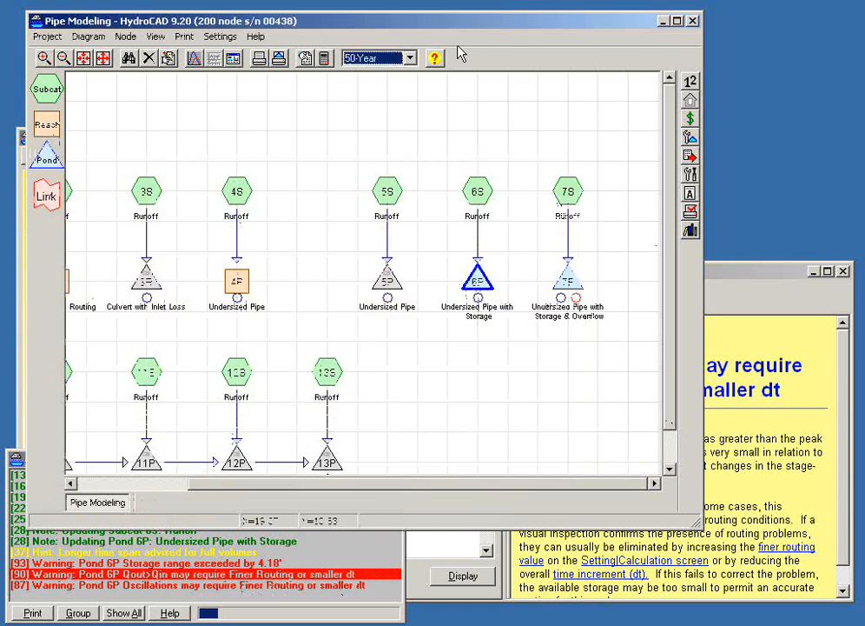
{"action": "left_click", "coordinate": [328, 58]}
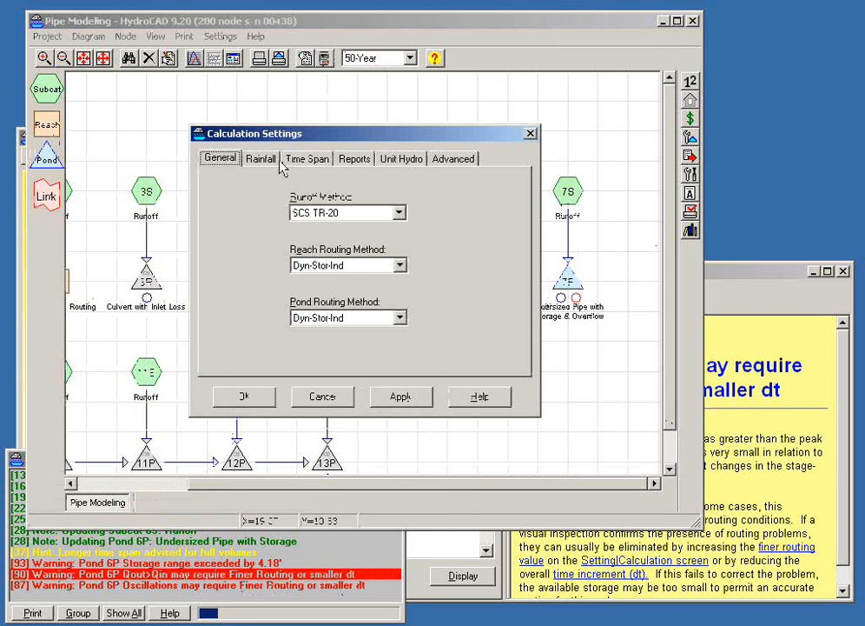
{"action": "left_click", "coordinate": [299, 163]}
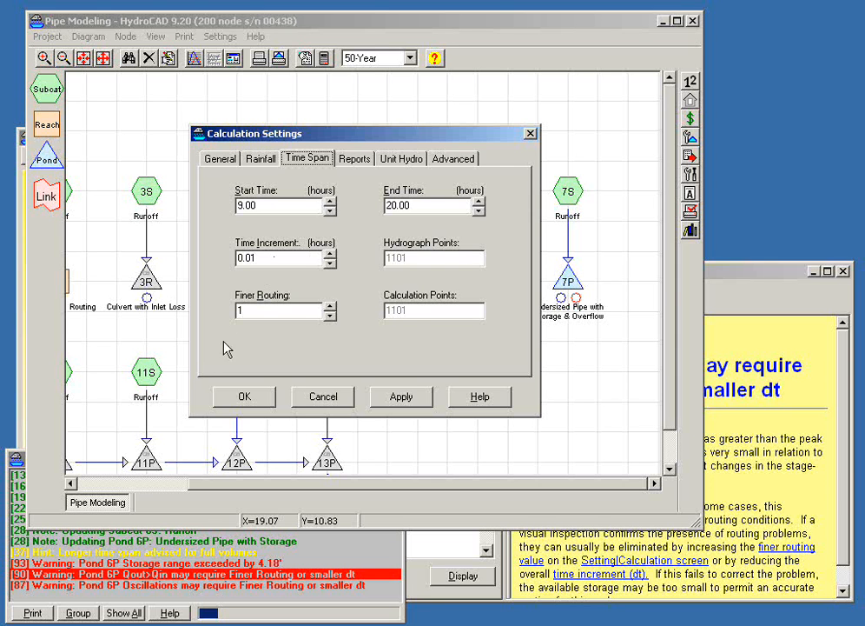
{"action": "left_click", "coordinate": [245, 313]}
{"action": "left_click", "coordinate": [329, 306]}
{"action": "left_click", "coordinate": [323, 396]}
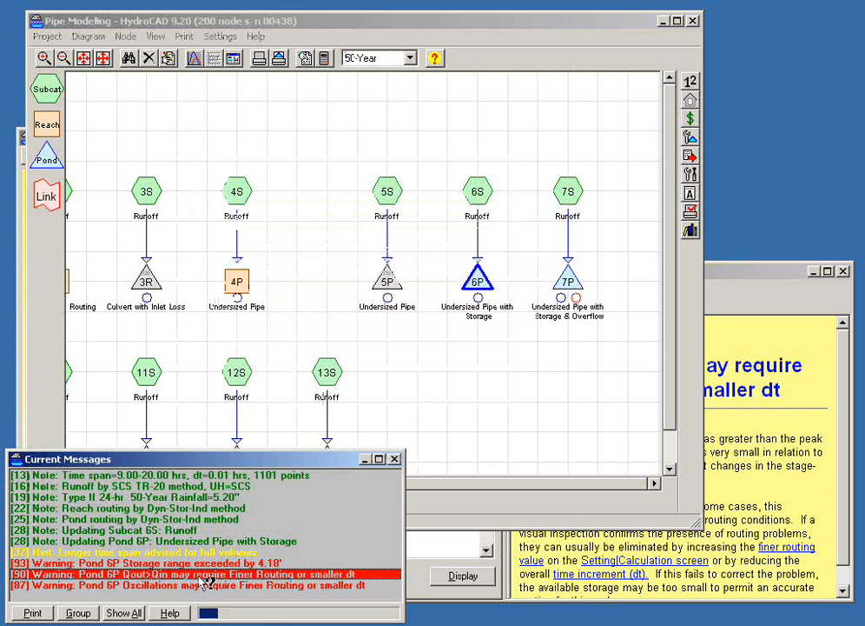
- Reread the help on pond 6P's storage range warning, close it, and show the pond's hydrograph in 2D
{"action": "left_click", "coordinate": [143, 563]}
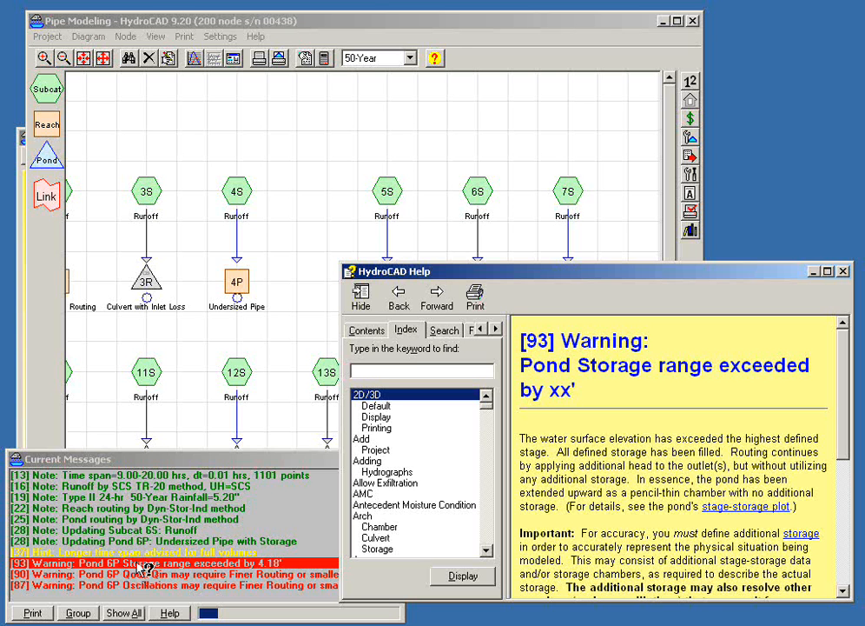
{"action": "left_click", "coordinate": [843, 271]}
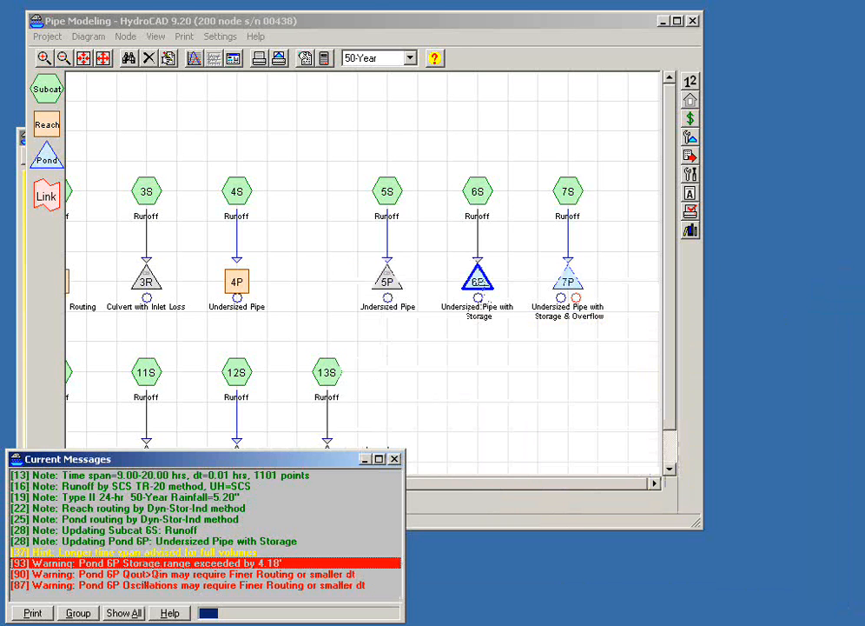
{"action": "double_click", "coordinate": [479, 280]}
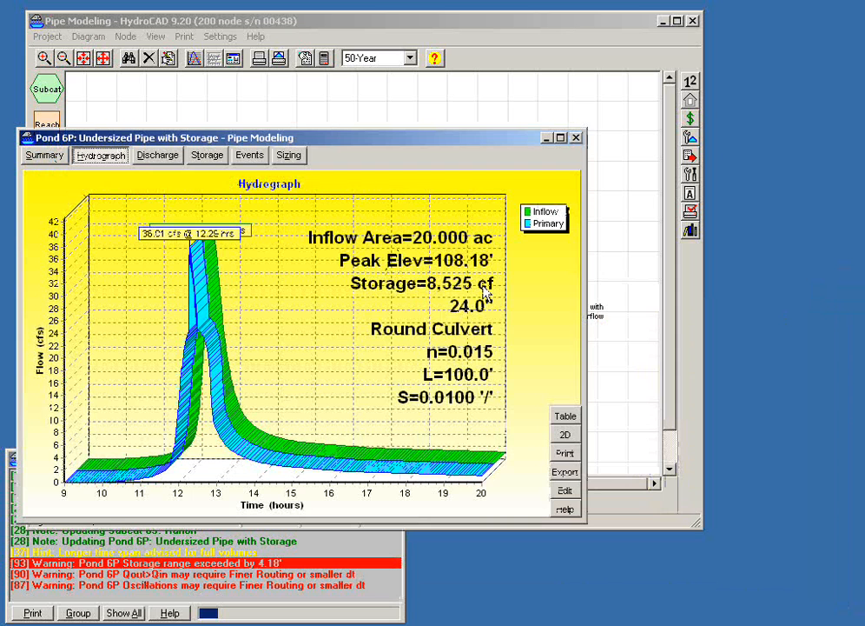
{"action": "left_click", "coordinate": [566, 437]}
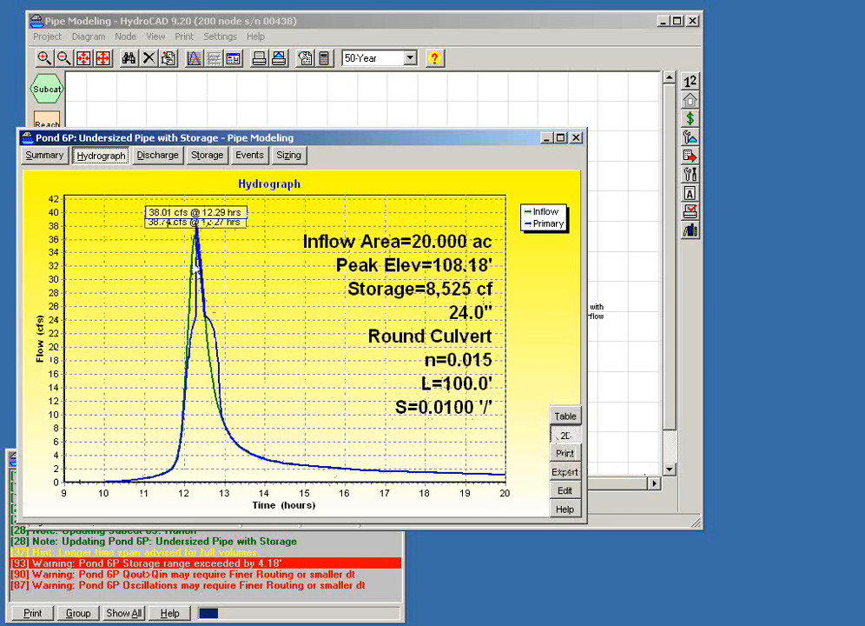
- Examine the inflow and outflow curves up close around the peak and the sudden outflow rise, and restore the full plot
{"action": "left_click_drag", "start_coordinate": [228, 283], "coordinate": [228, 285]}
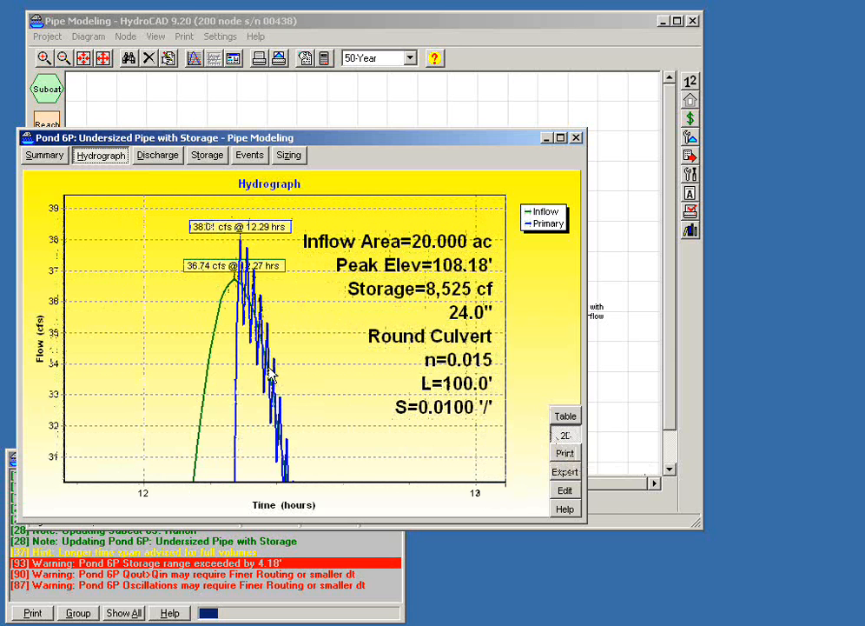
{"action": "left_click_drag", "start_coordinate": [223, 247], "coordinate": [286, 405]}
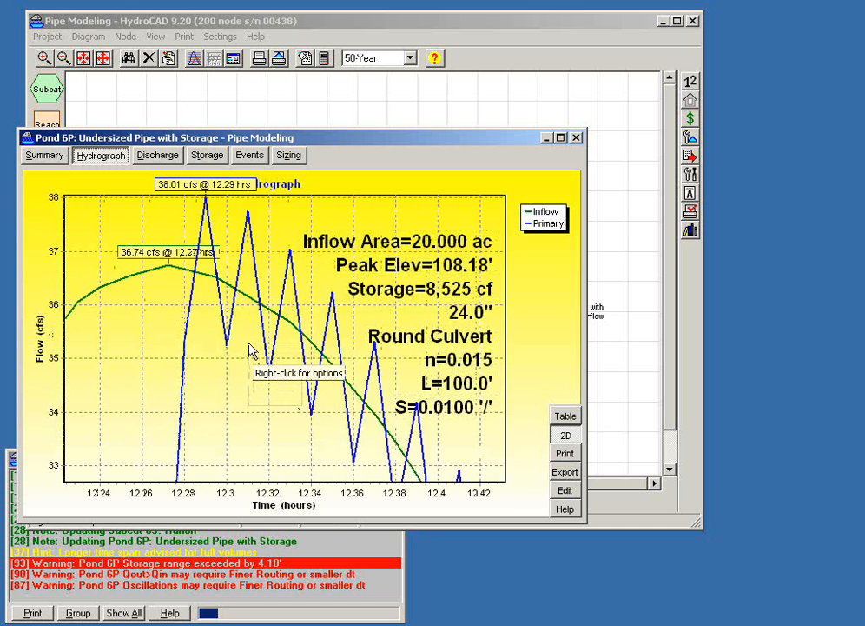
{"action": "left_click_drag", "start_coordinate": [302, 405], "coordinate": [234, 332]}
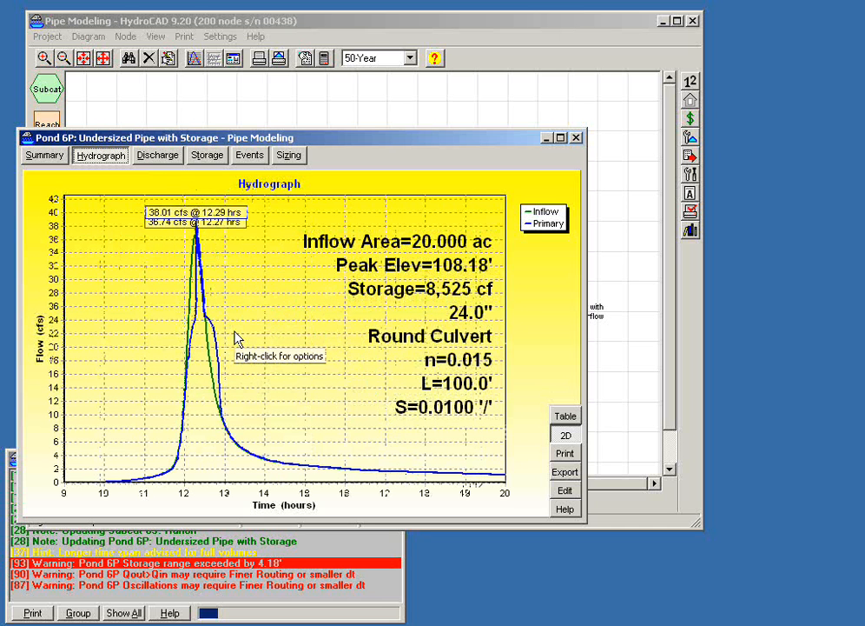
{"action": "left_click_drag", "start_coordinate": [170, 286], "coordinate": [235, 367]}
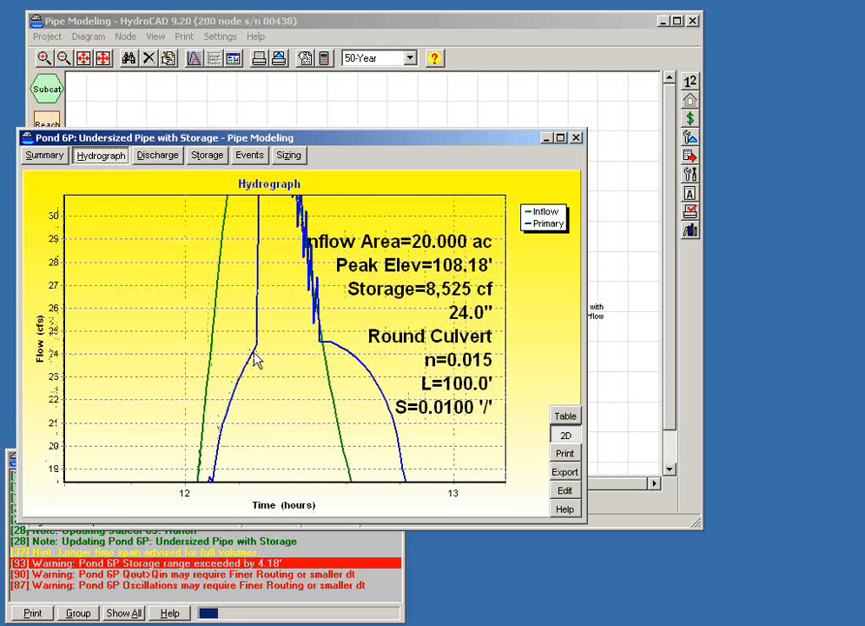
{"action": "left_click_drag", "start_coordinate": [249, 354], "coordinate": [228, 335]}
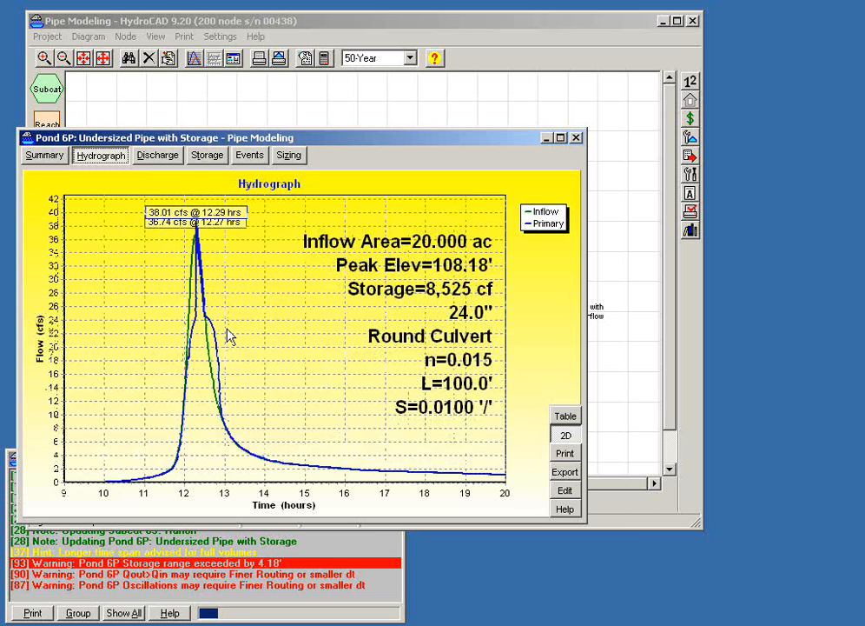
- Add the Elevation curve to pond 6P's hydrograph
{"action": "right_click", "coordinate": [270, 354]}
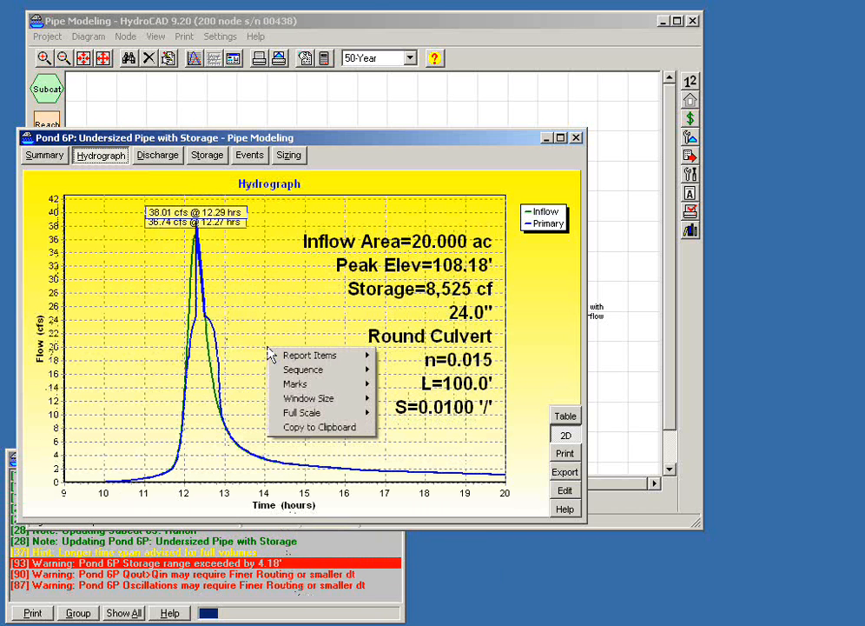
{"action": "mouse_move", "coordinate": [300, 356]}
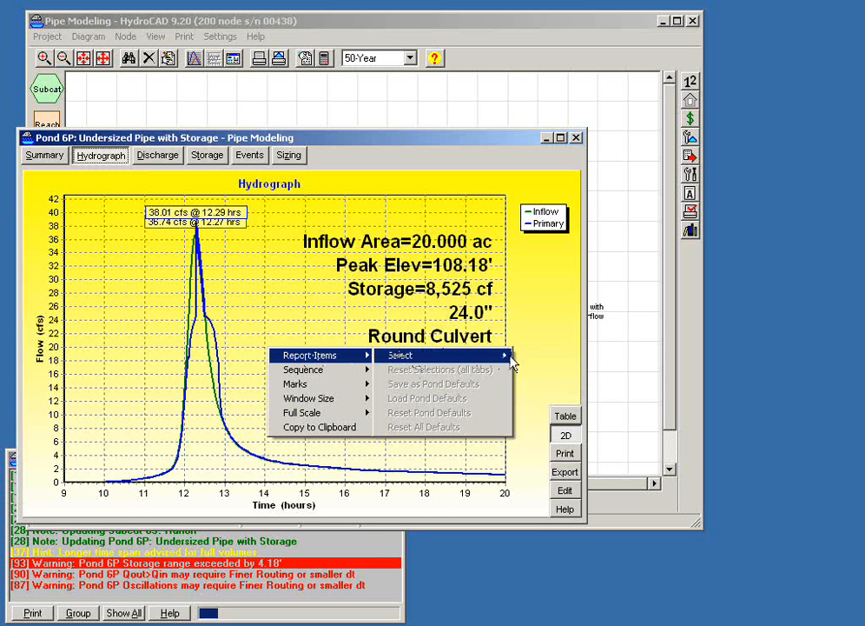
{"action": "mouse_move", "coordinate": [511, 358]}
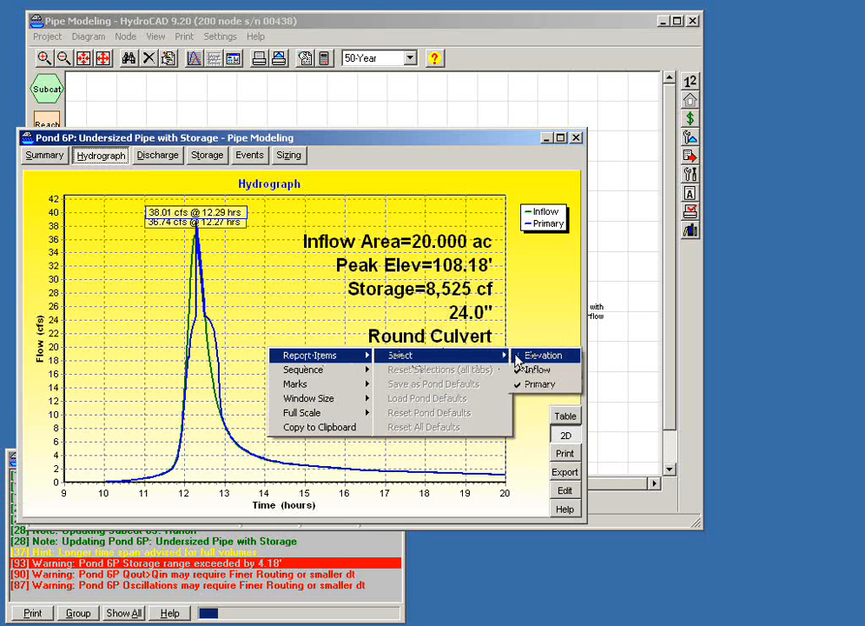
{"action": "left_click", "coordinate": [518, 358]}
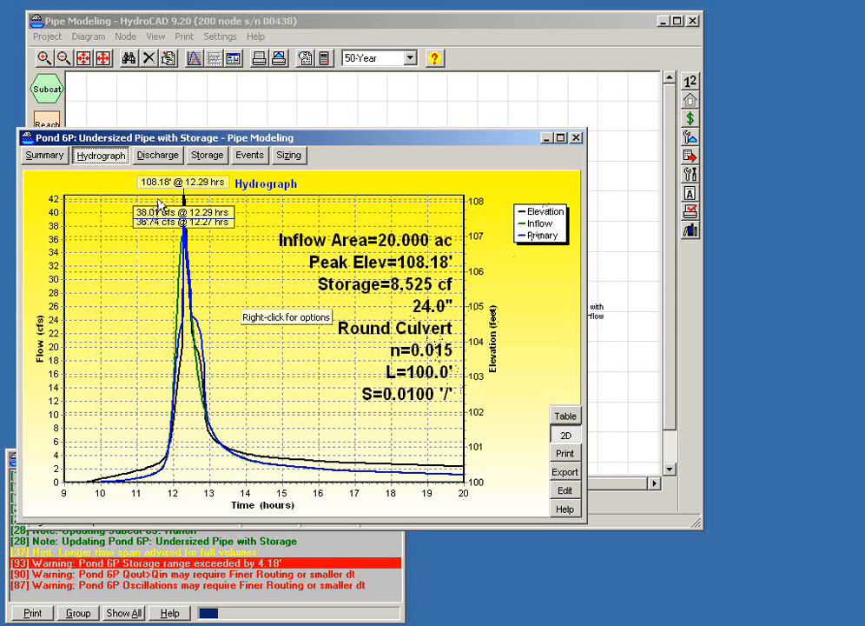
- Compare the elevation curve between hours 12 and 13 with the highest storage elevation in the summary, and restore the full hydrograph
{"action": "left_click_drag", "start_coordinate": [146, 263], "coordinate": [254, 422]}
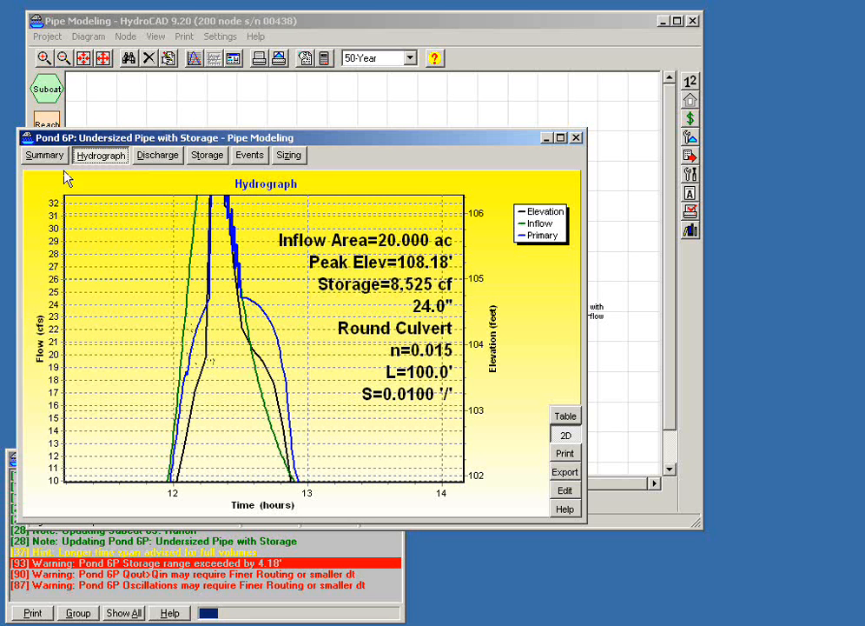
{"action": "left_click", "coordinate": [40, 158]}
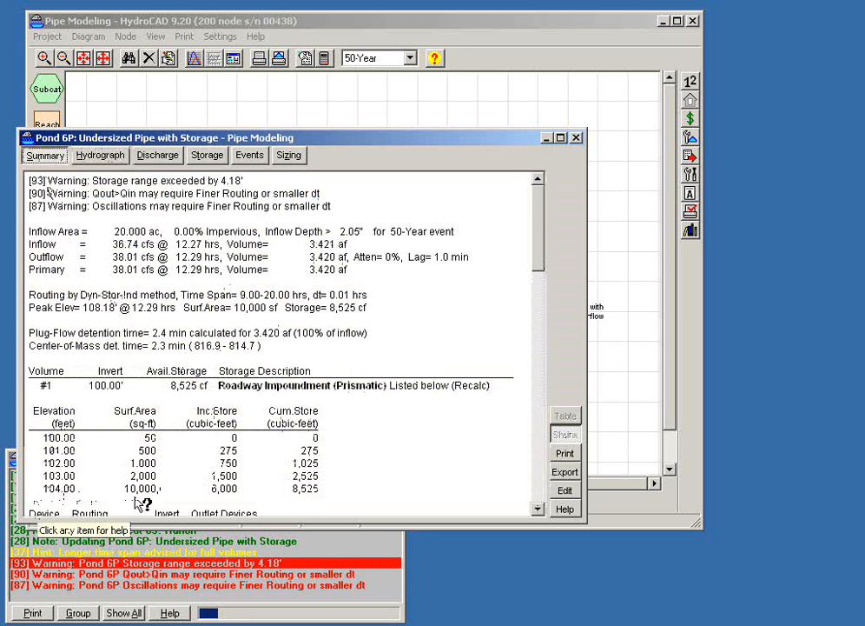
{"action": "left_click", "coordinate": [102, 156]}
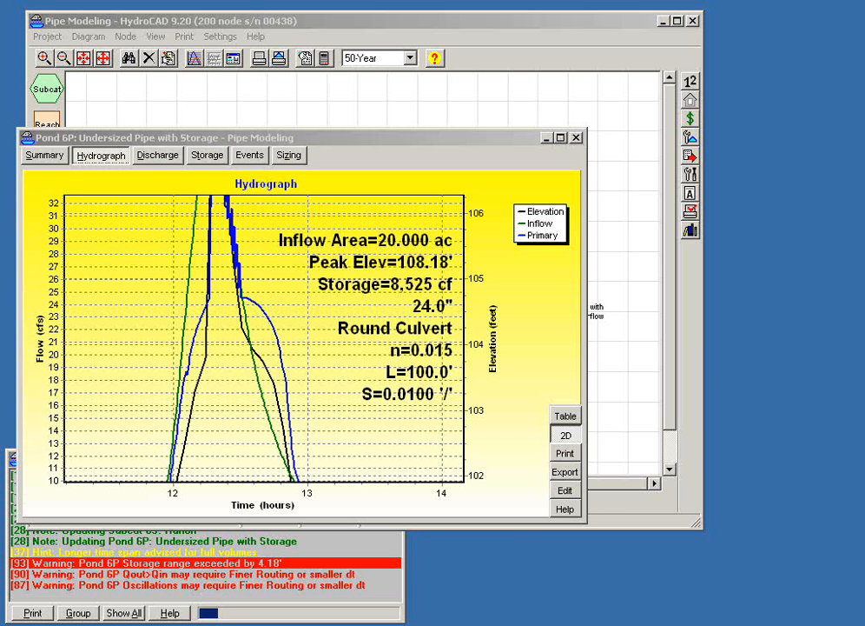
{"action": "left_click_drag", "start_coordinate": [469, 343], "coordinate": [87, 345]}
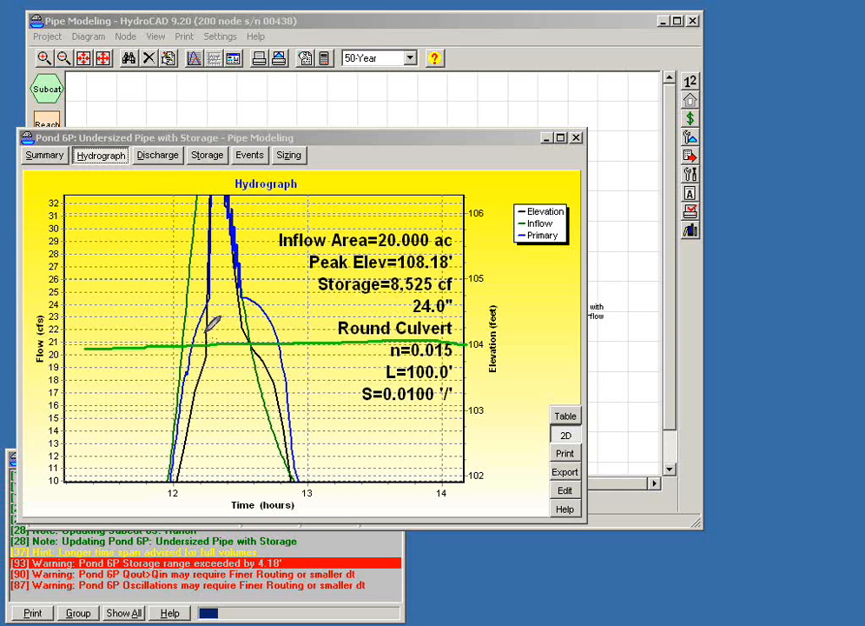
{"action": "left_click_drag", "start_coordinate": [213, 304], "coordinate": [215, 231]}
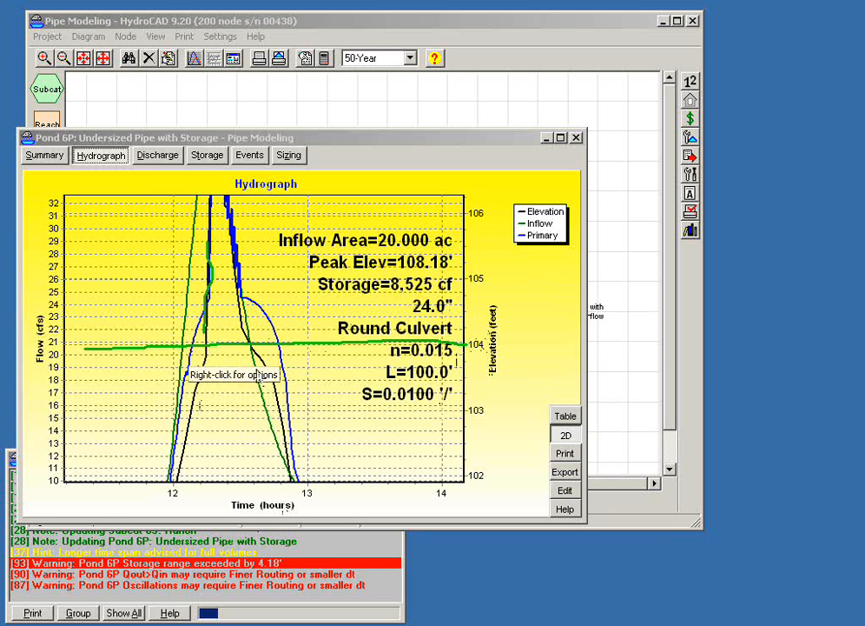
{"action": "left_click_drag", "start_coordinate": [267, 407], "coordinate": [209, 356]}
- Extend pond 6P's Roadway Impoundment storage table with elevation 105.00 feet and a surface area of 20,000 sq-ft, and apply the edit
{"action": "left_click", "coordinate": [565, 491]}
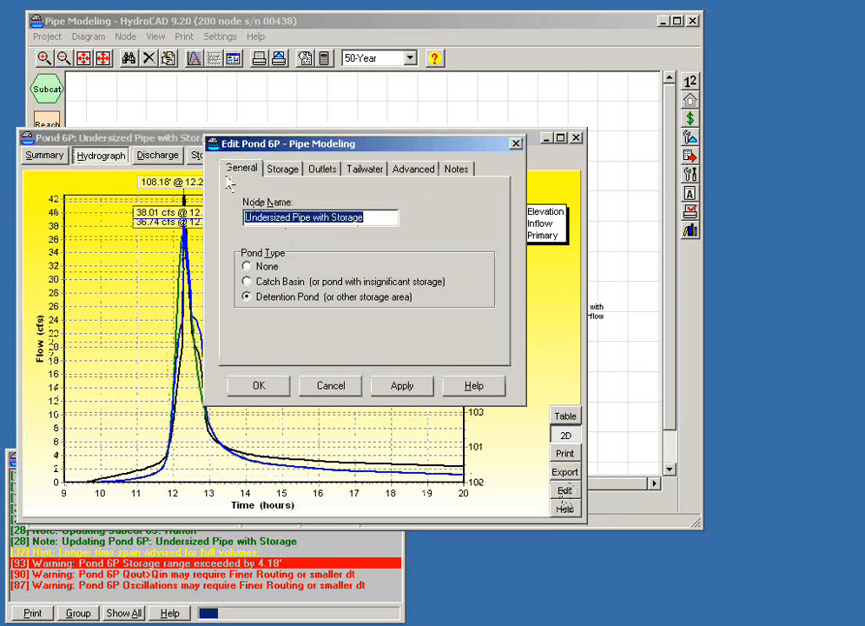
{"action": "left_click", "coordinate": [285, 169]}
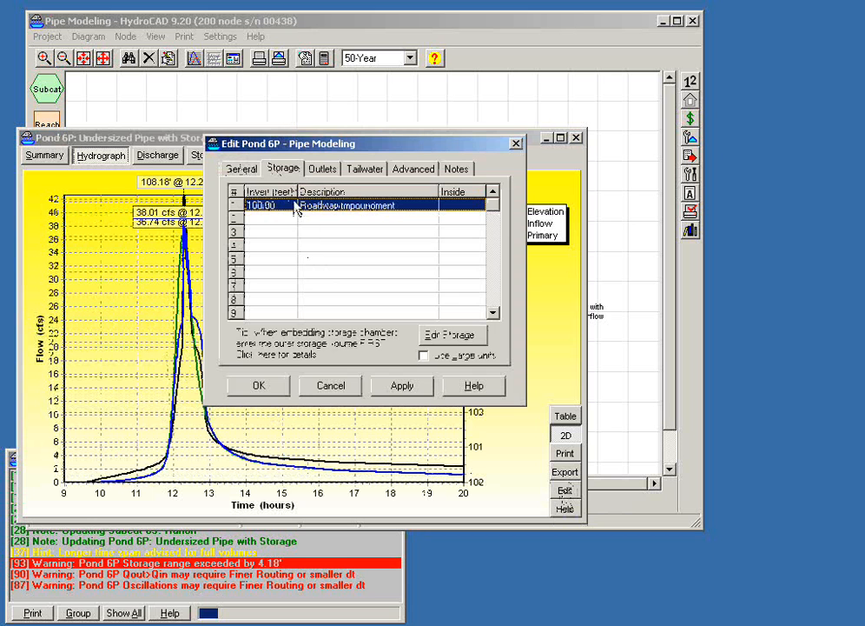
{"action": "double_click", "coordinate": [295, 208]}
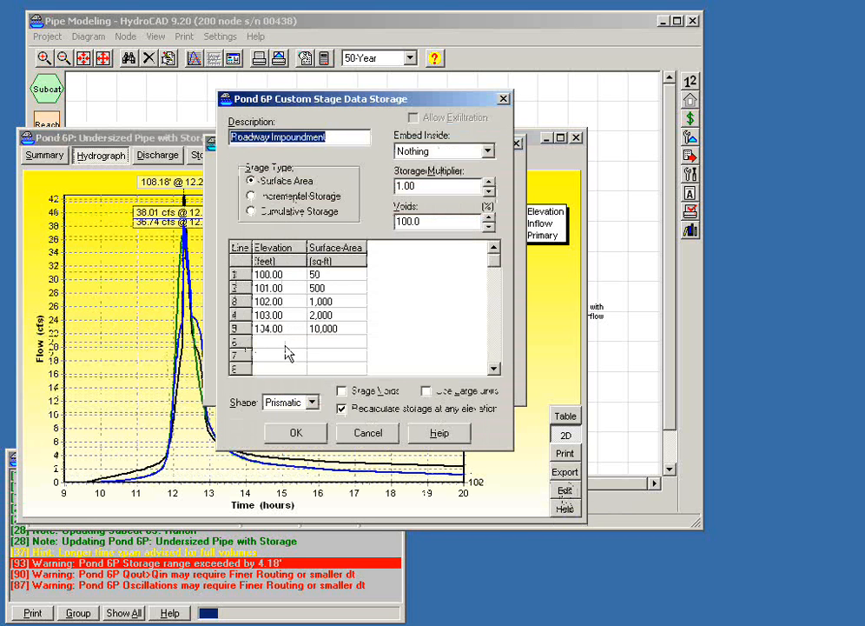
{"action": "type", "text": "105"}
{"action": "key", "text": "Tab"}
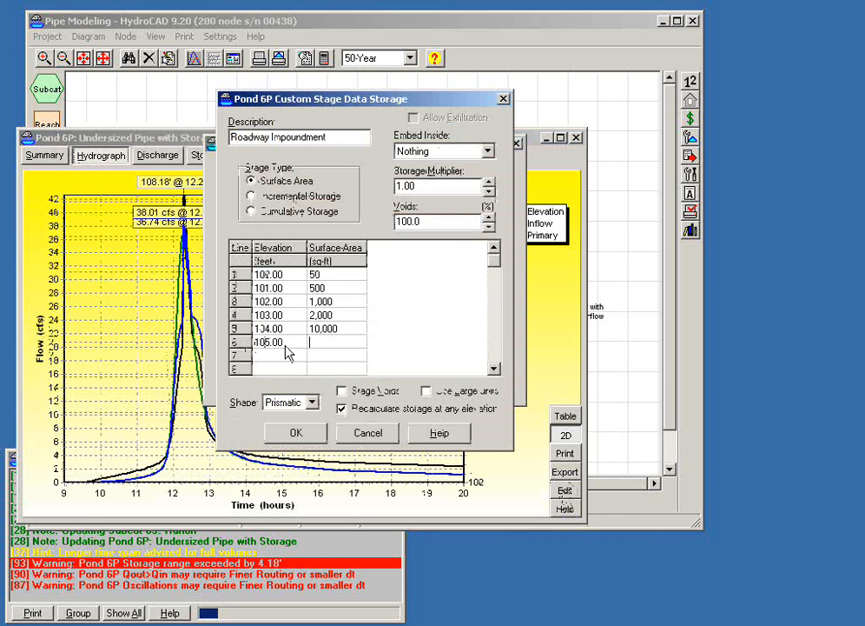
{"action": "type", "text": "20000"}
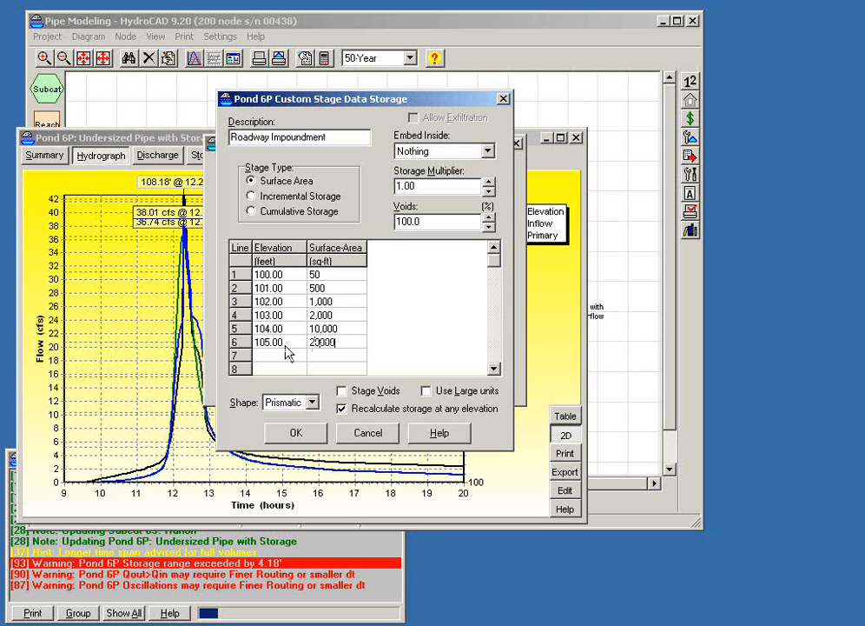
{"action": "key", "text": "Tab"}
{"action": "left_click", "coordinate": [293, 435]}
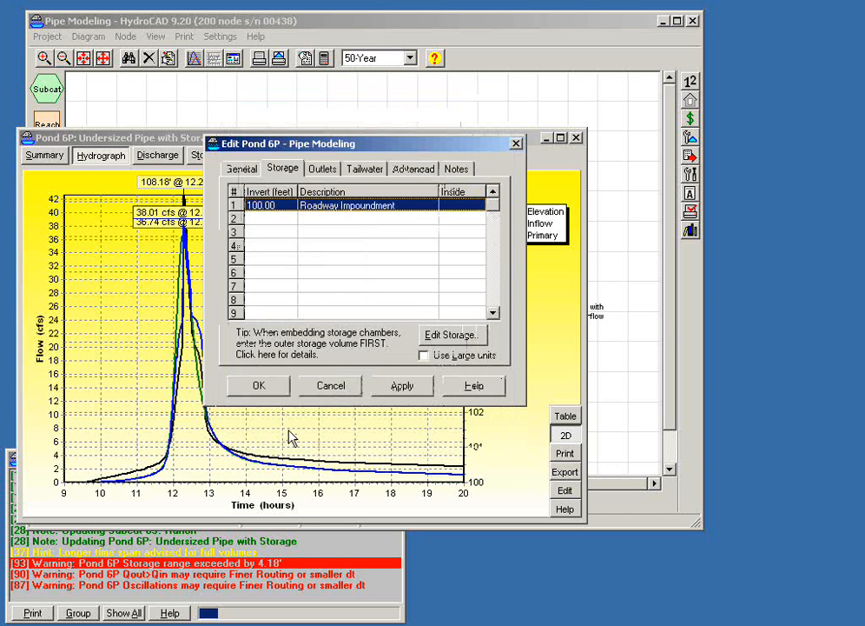
{"action": "left_click", "coordinate": [265, 388]}
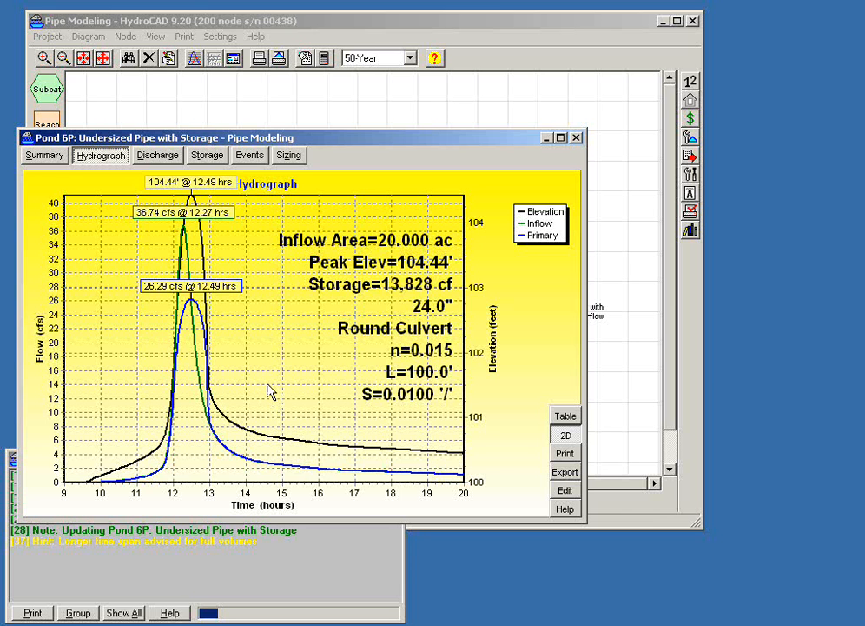
- Reset the report item selections of pond 6P's hydrograph and return the plot to its 3D display
{"action": "right_click", "coordinate": [276, 386]}
{"action": "mouse_move", "coordinate": [286, 393]}
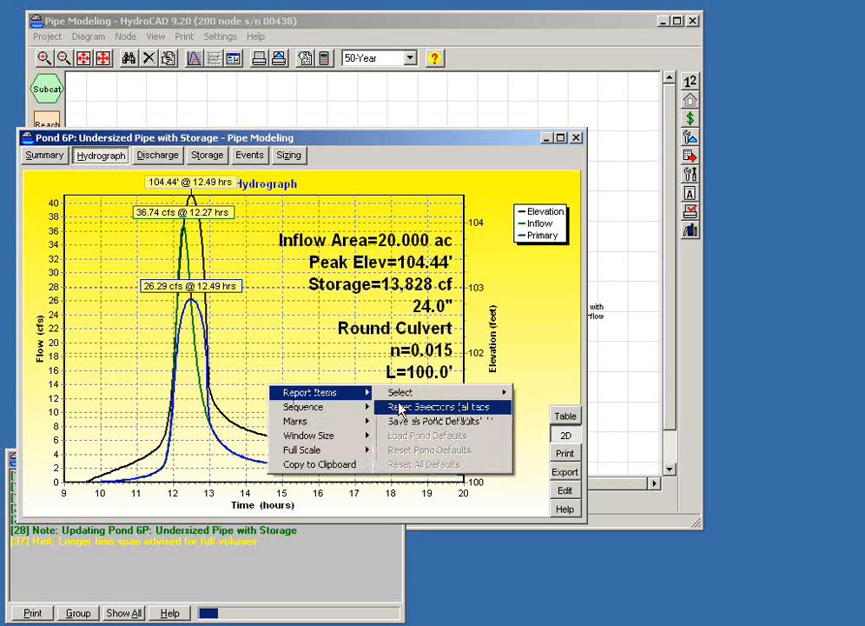
{"action": "left_click", "coordinate": [400, 407]}
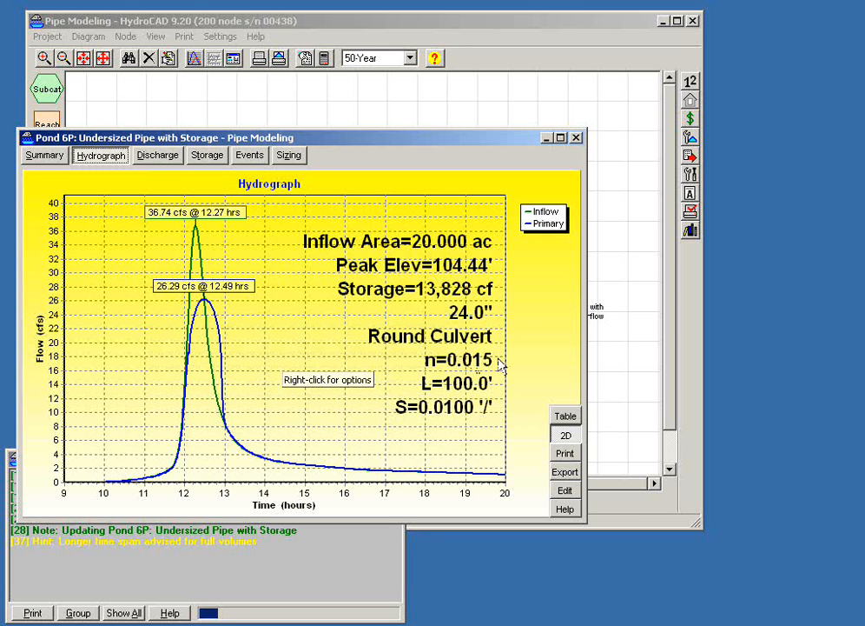
{"action": "left_click", "coordinate": [565, 435]}
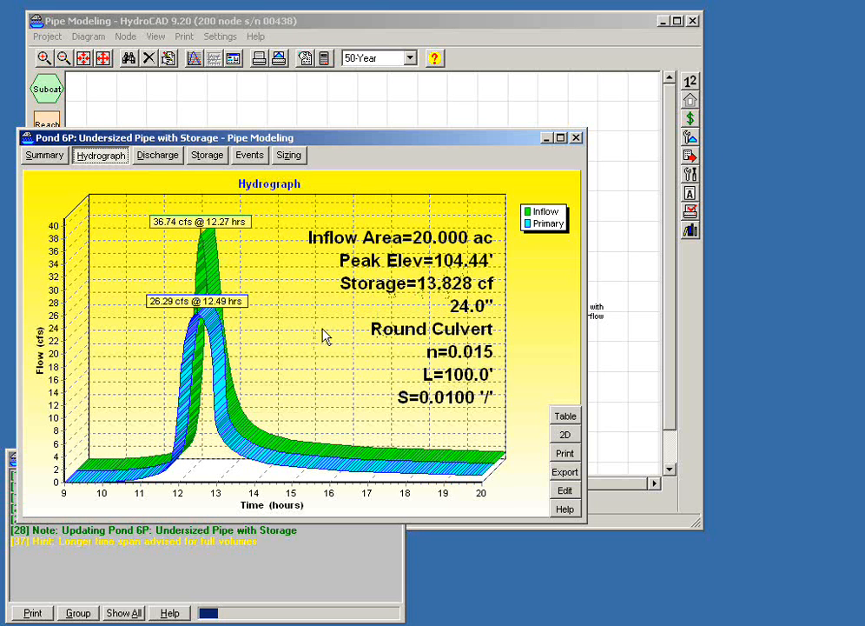
- Add a sharp-crested rectangular weir outlet to pond 6P, described as "Roadway crest", with an invert elevation of 104.00 feet
{"action": "left_click", "coordinate": [565, 489]}
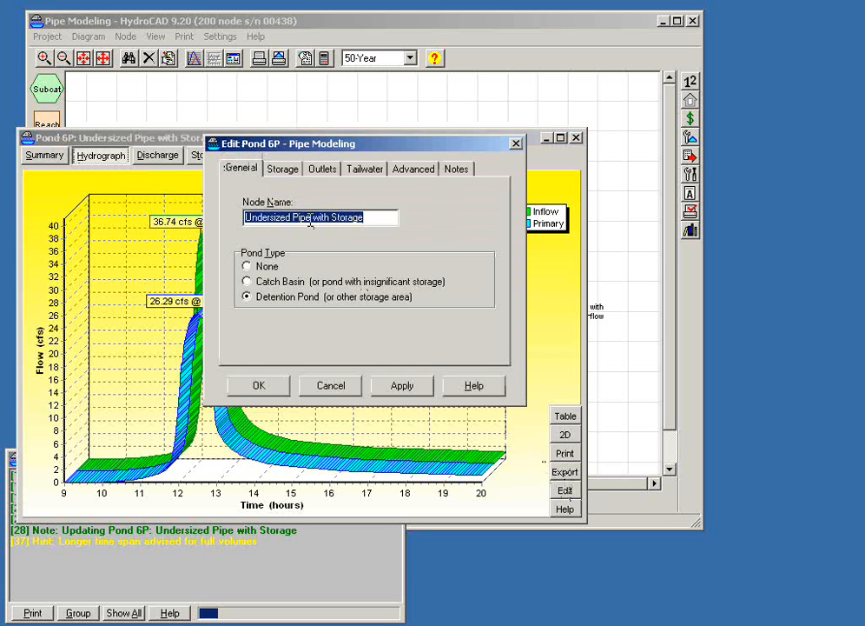
{"action": "left_click", "coordinate": [320, 170]}
{"action": "left_click", "coordinate": [337, 218]}
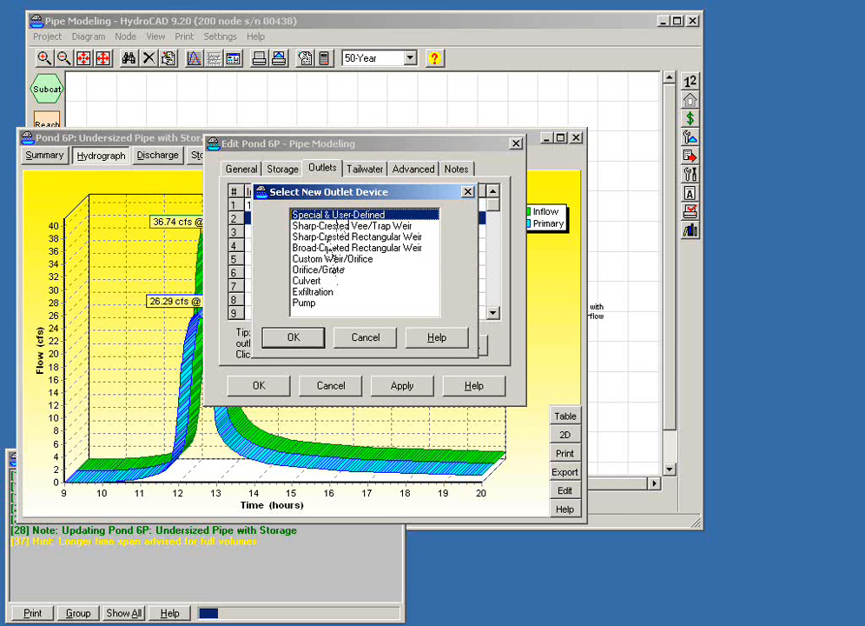
{"action": "left_click", "coordinate": [339, 236]}
{"action": "left_click", "coordinate": [293, 337]}
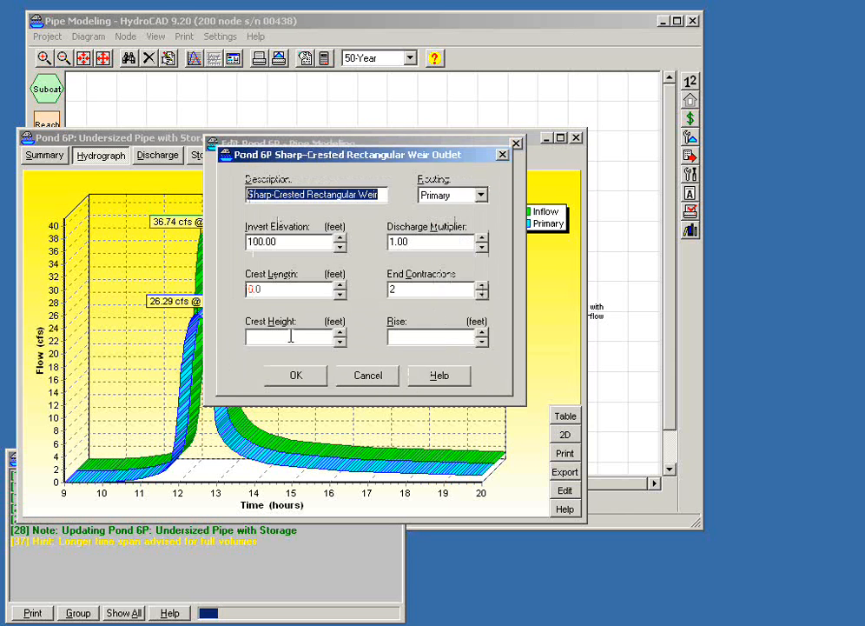
{"action": "left_click", "coordinate": [339, 237]}
{"action": "left_click", "coordinate": [340, 238]}
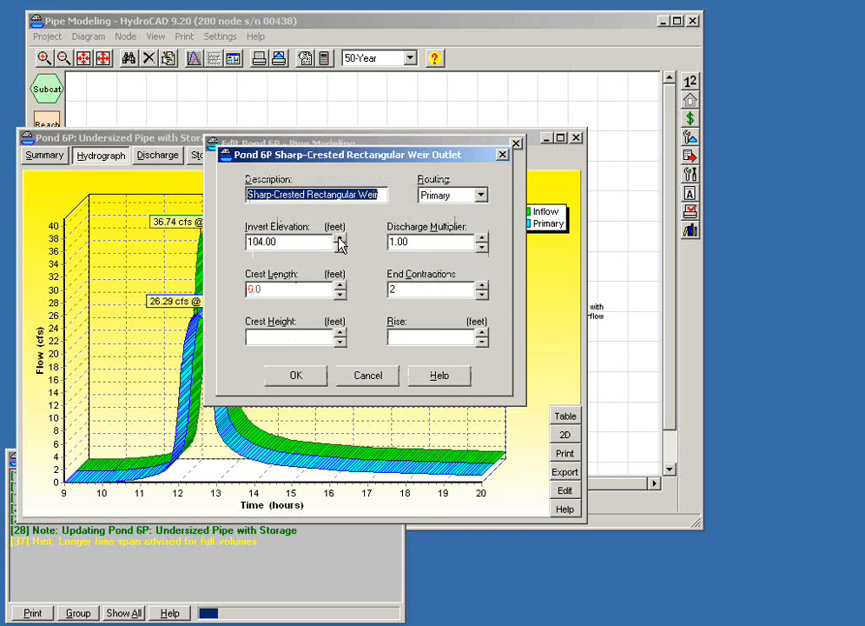
{"action": "type", "text": "Roa"}
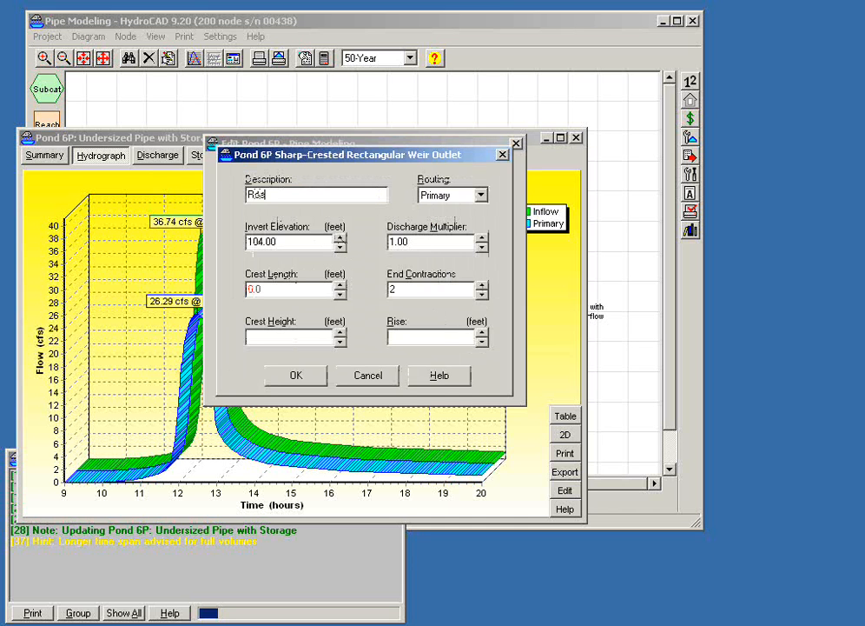
{"action": "type", "text": "dway cre"}
{"action": "key", "text": "BackSpace"}
{"action": "type", "text": "st"}
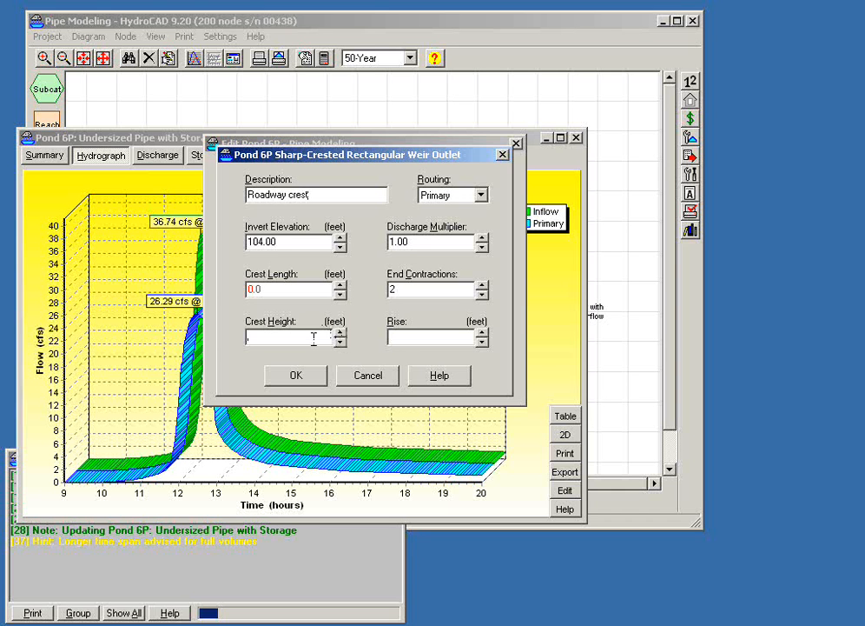
- Set the weir's crest height to 4.0 feet and crest length to 20.0 feet, and apply the outlet to the pond
{"action": "type", "text": "4"}
{"action": "left_click", "coordinate": [317, 379]}
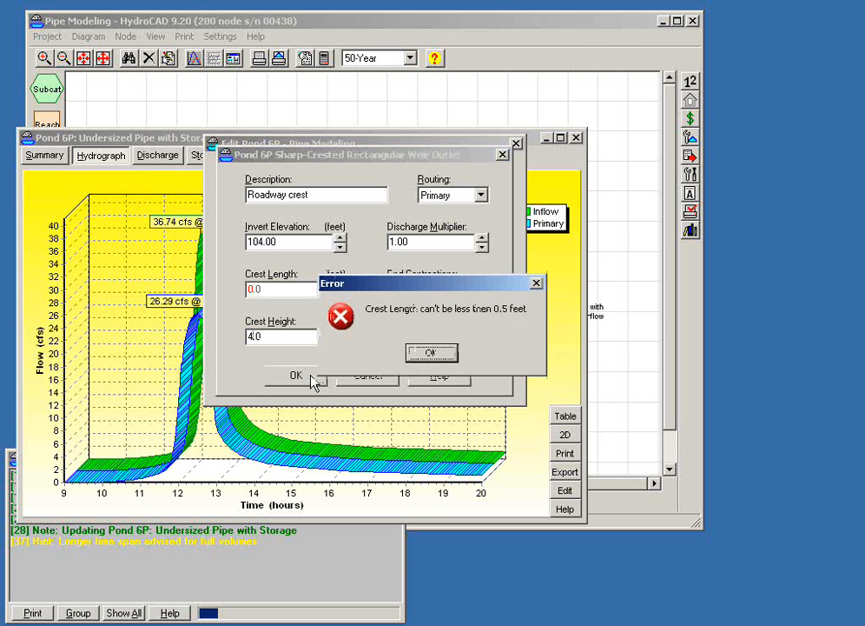
{"action": "left_click", "coordinate": [427, 354]}
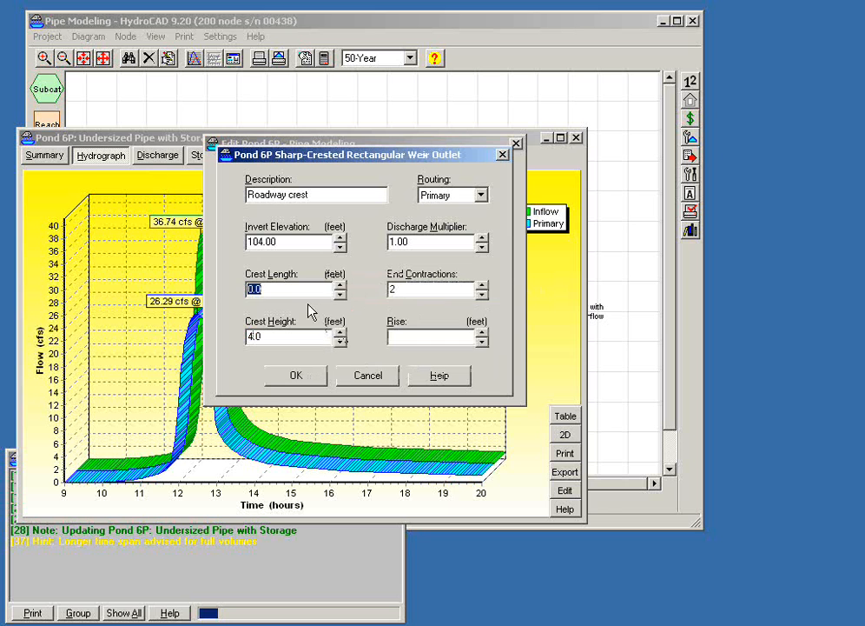
{"action": "type", "text": "20"}
{"action": "key", "text": "Tab"}
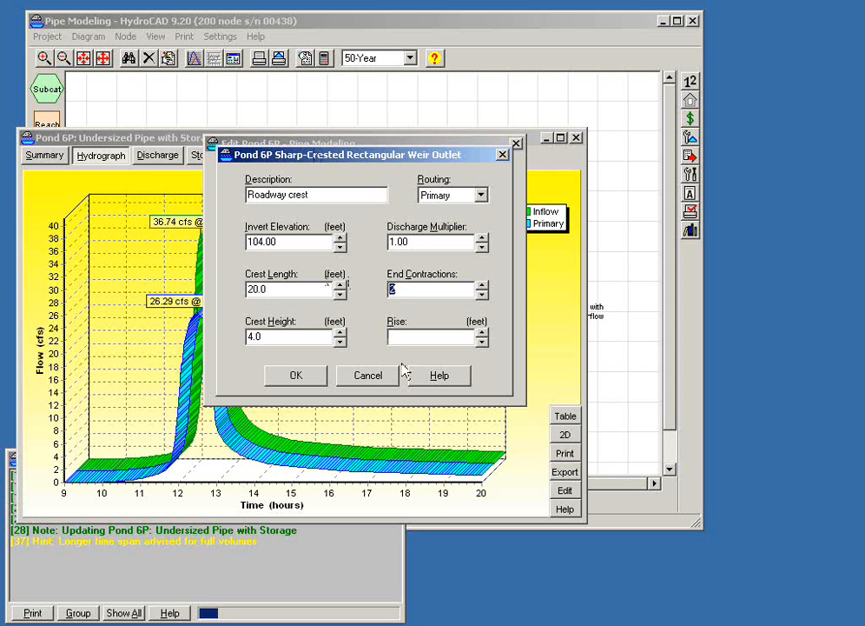
{"action": "left_click", "coordinate": [292, 376]}
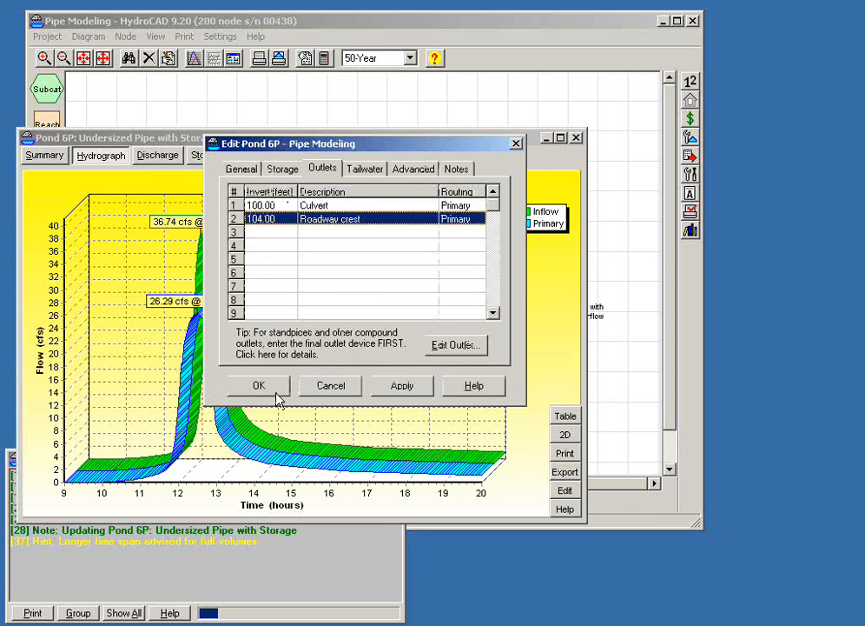
{"action": "left_click", "coordinate": [272, 392]}
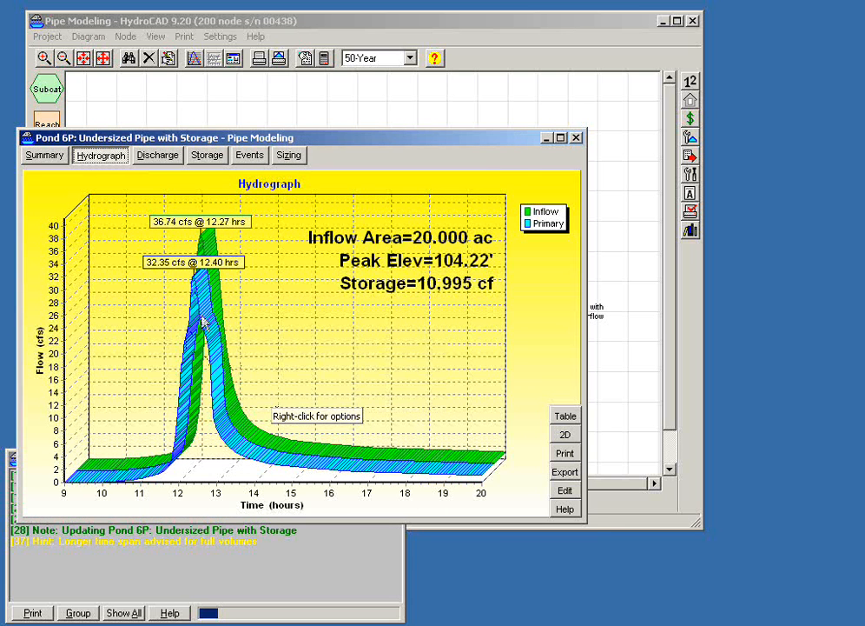
- Change the routing of pond 6P's Roadway crest outlet to Secondary and apply the pond edit
{"action": "left_click", "coordinate": [565, 490]}
{"action": "left_click_drag", "start_coordinate": [315, 152], "coordinate": [464, 271]}
{"action": "left_click", "coordinate": [476, 291]}
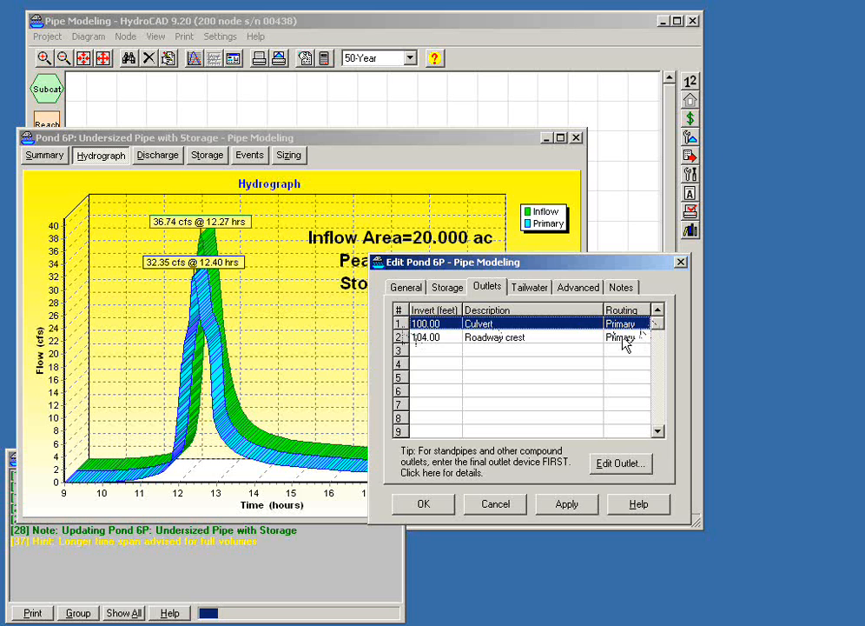
{"action": "double_click", "coordinate": [473, 338]}
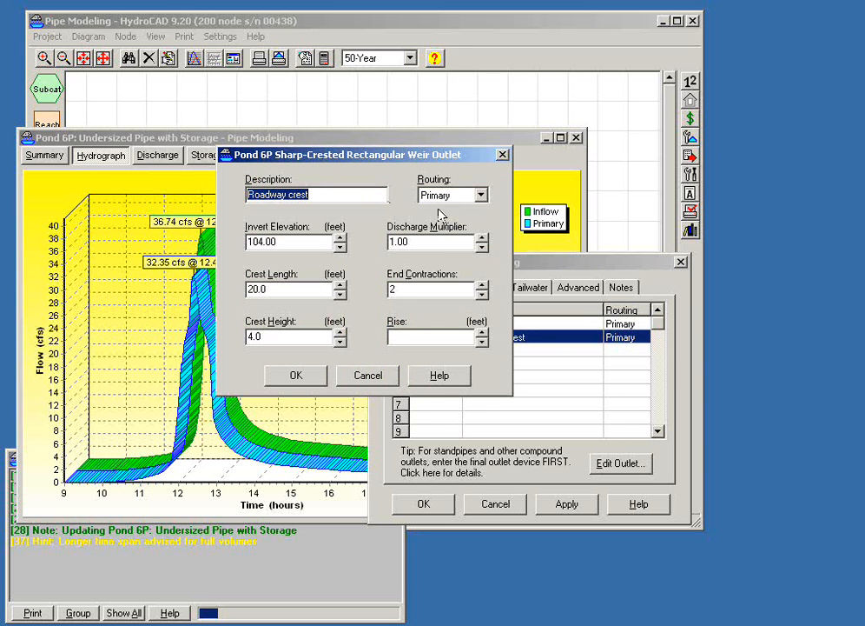
{"action": "left_click", "coordinate": [481, 197]}
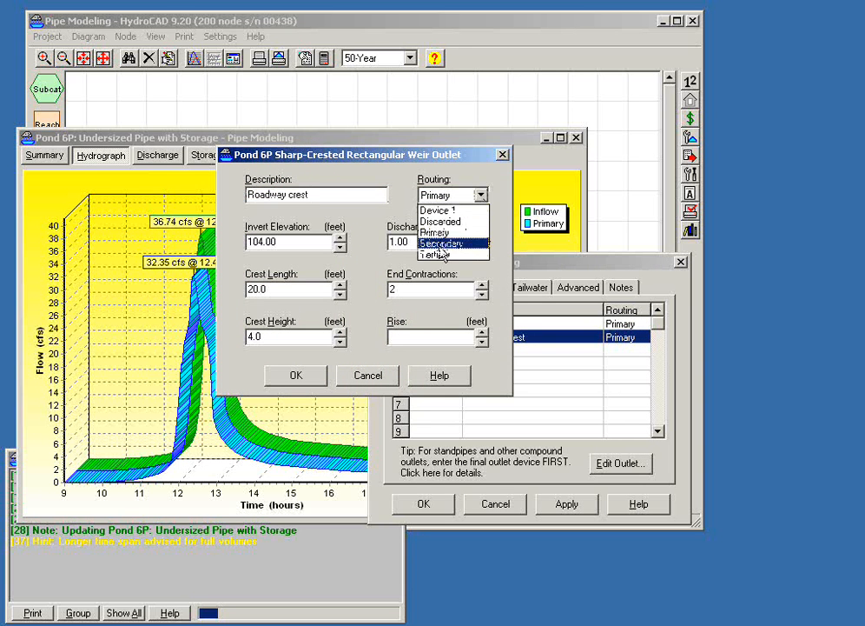
{"action": "left_click", "coordinate": [444, 244]}
{"action": "left_click", "coordinate": [305, 382]}
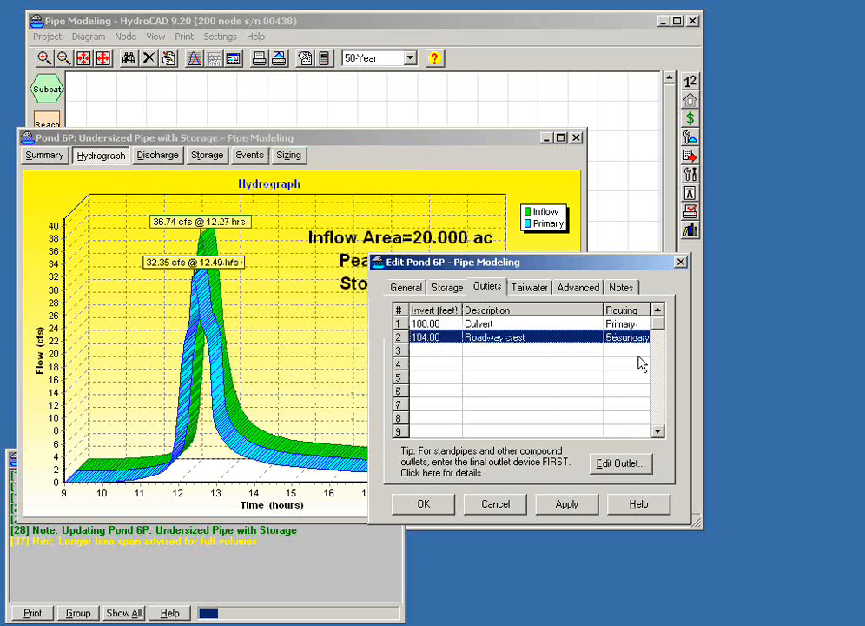
{"action": "left_click", "coordinate": [424, 504]}
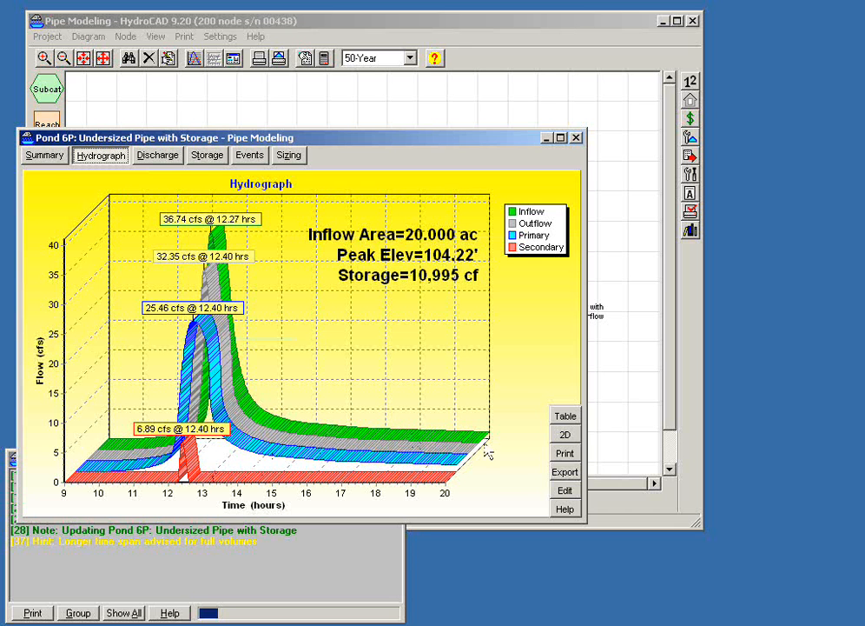
- Review pond 6P's 2D hydrograph and the storage and outlet details in its summary, and close the report
{"action": "left_click", "coordinate": [562, 439]}
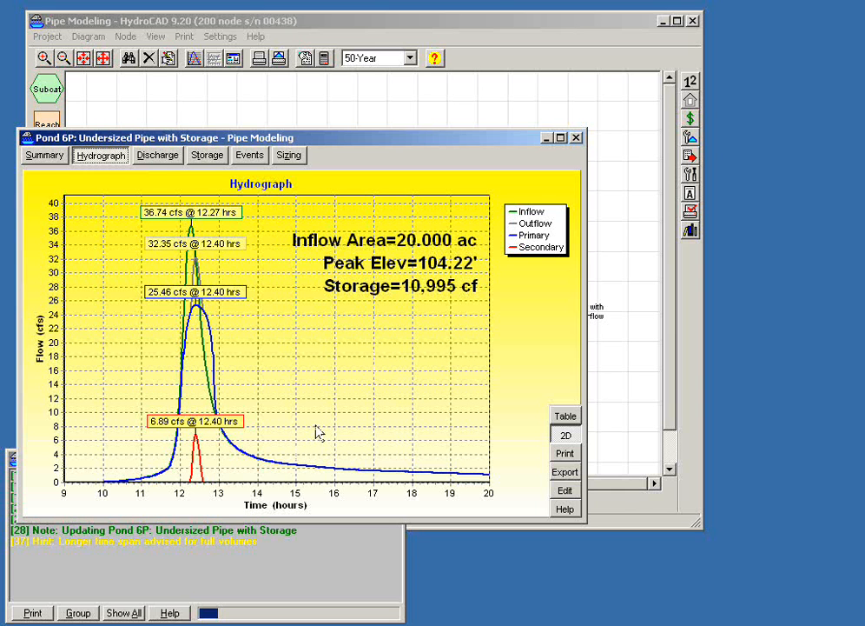
{"action": "left_click_drag", "start_coordinate": [292, 142], "coordinate": [363, 144]}
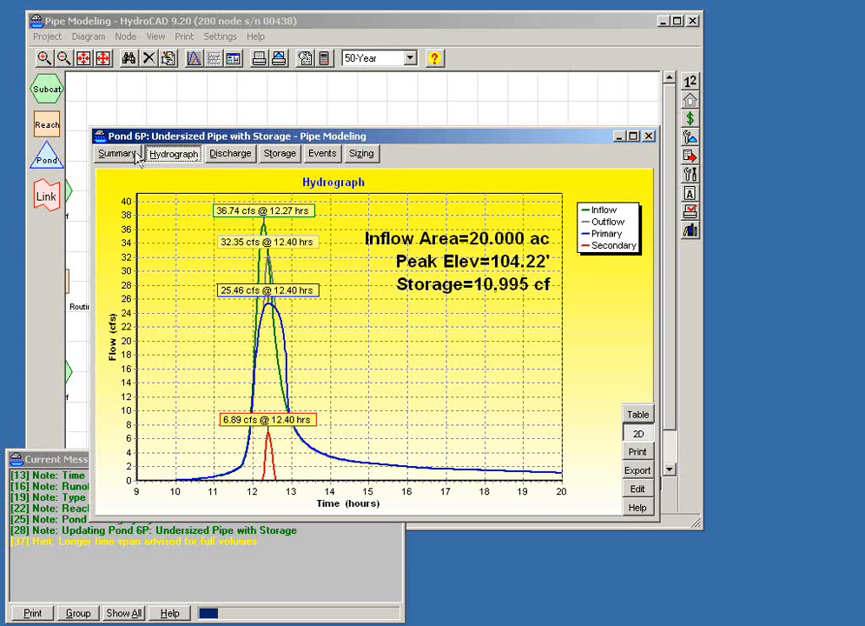
{"action": "left_click", "coordinate": [121, 161]}
{"action": "scroll", "coordinate": [612, 300], "scroll_direction": "down", "scroll_amount": 5}
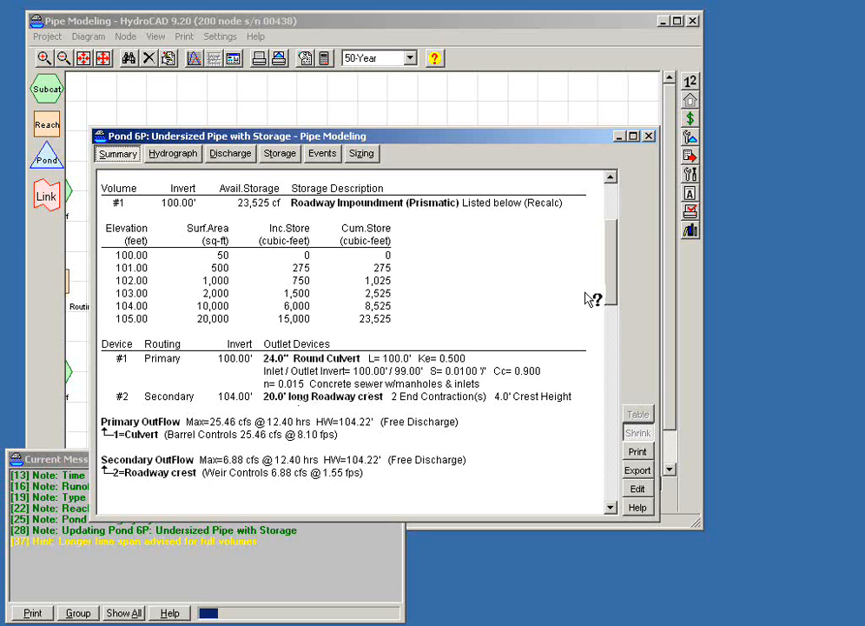
{"action": "left_click_drag", "start_coordinate": [612, 288], "coordinate": [612, 285]}
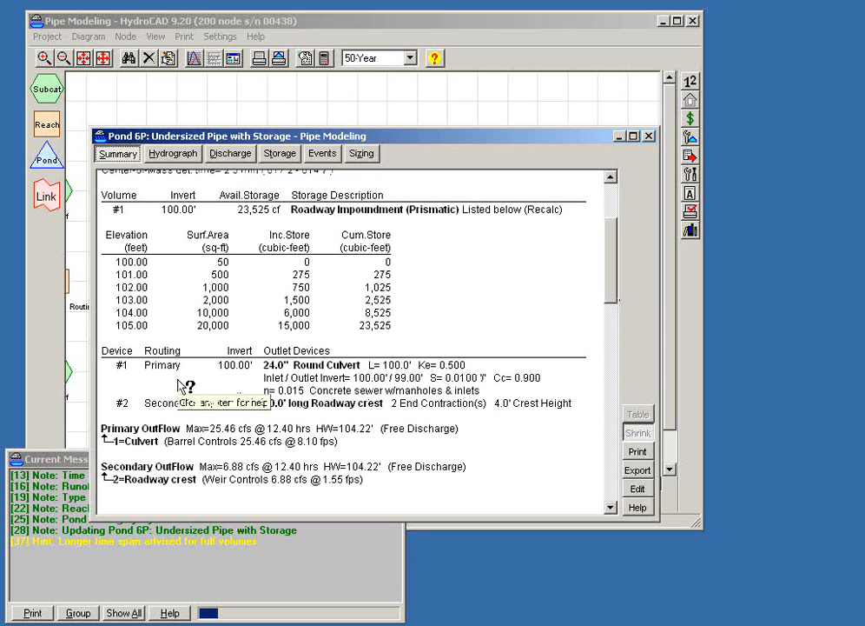
{"action": "left_click", "coordinate": [649, 135]}
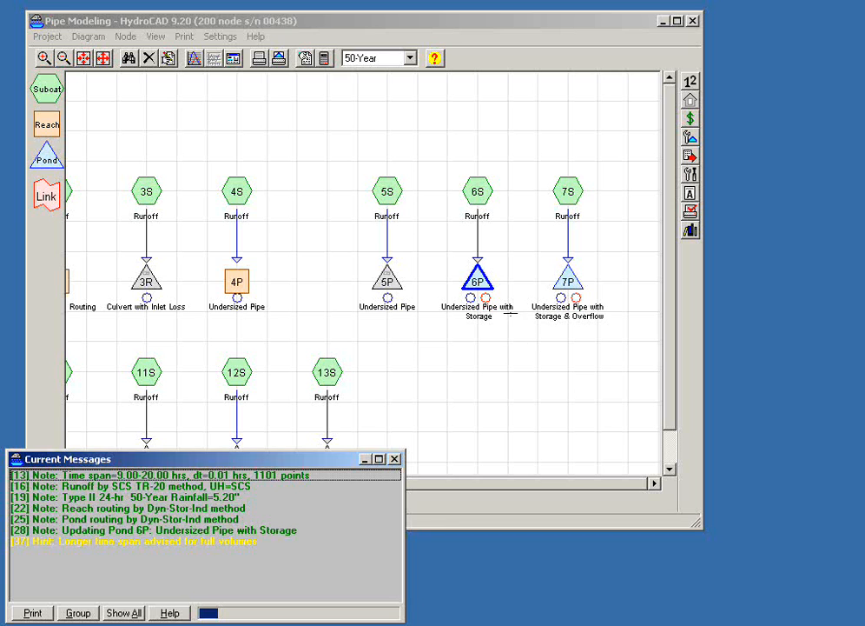
- Select subcatchment 7S together with pond 7P, the undersized pipe with storage and overflow, in the routing diagram
{"action": "left_click", "coordinate": [506, 355]}
{"action": "mouse_move", "coordinate": [479, 279]}
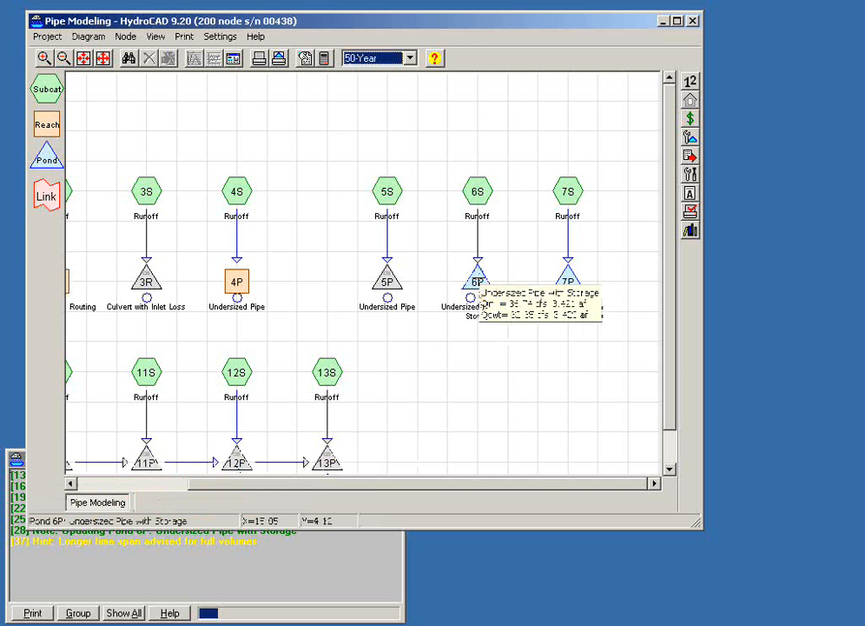
{"action": "left_click", "coordinate": [570, 279]}
{"action": "left_click_drag", "start_coordinate": [538, 133], "coordinate": [600, 231]}
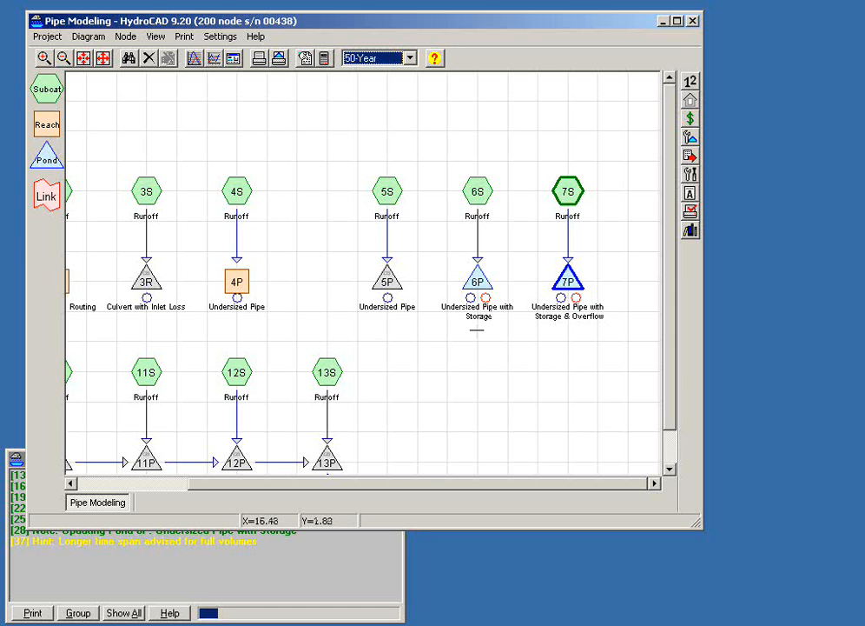
- Examine the chain of catch basins 10P through 13P up close in the routing diagram
{"action": "left_click_drag", "start_coordinate": [444, 370], "coordinate": [553, 295]}
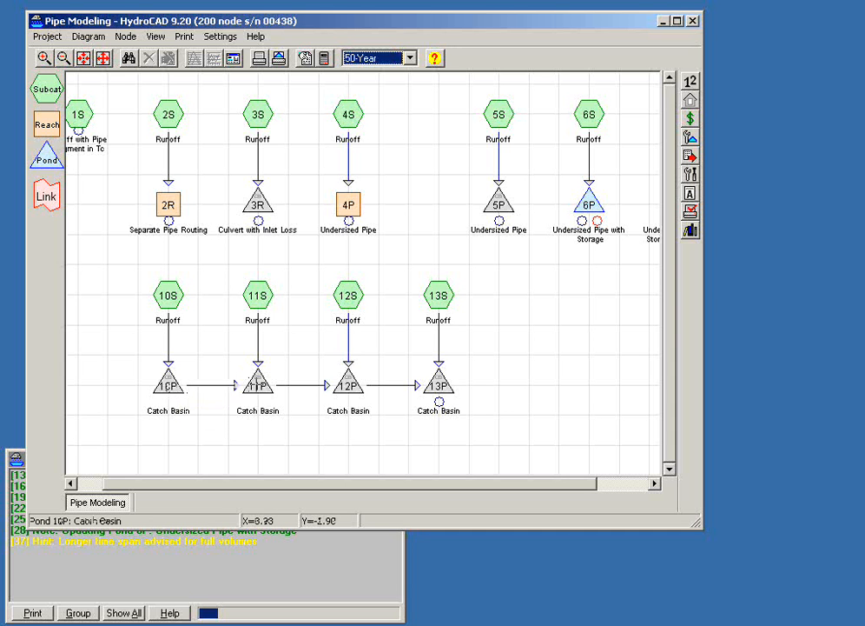
{"action": "scroll", "coordinate": [341, 317], "scroll_direction": "up", "scroll_amount": 5}
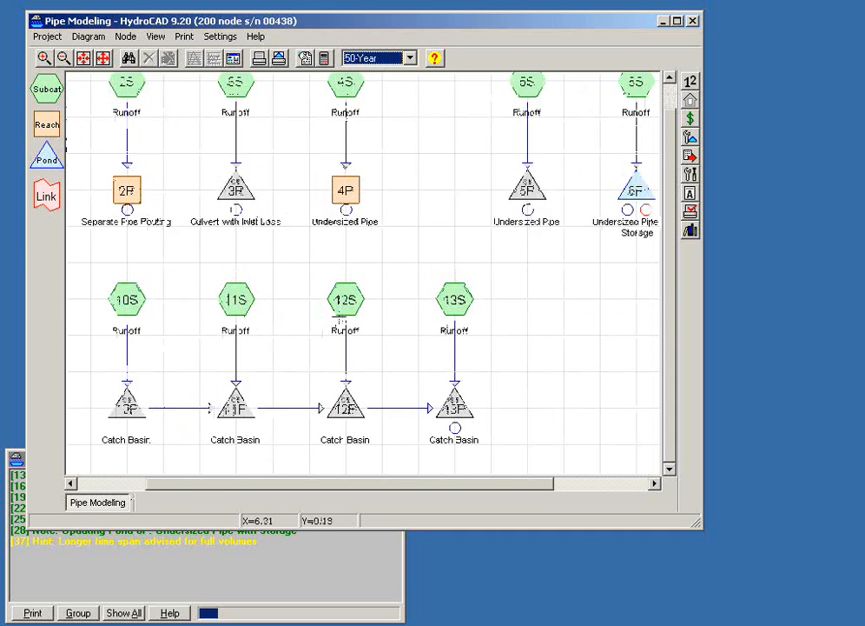
{"action": "left_click_drag", "start_coordinate": [277, 340], "coordinate": [372, 212]}
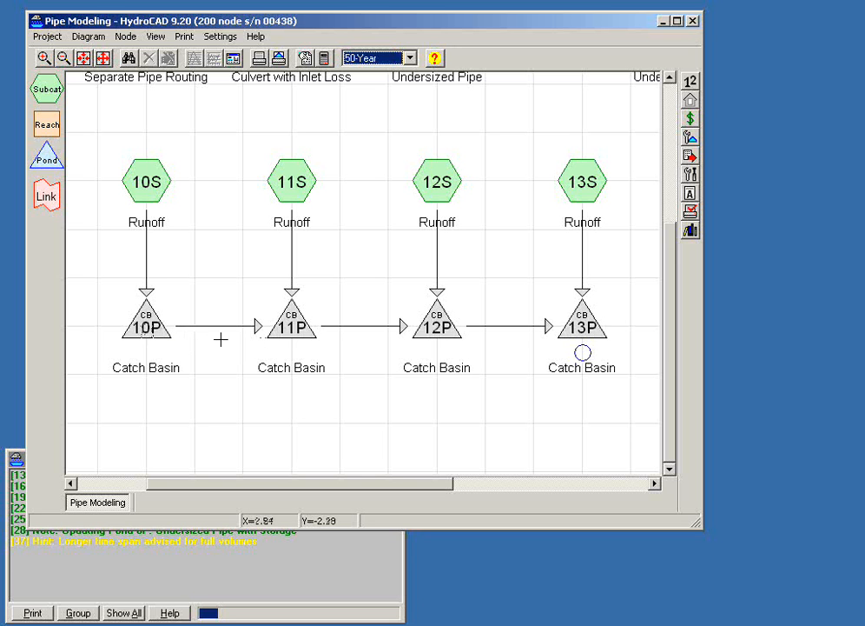
- Duplicate catch basin 10P below the existing chain and disconnect the copy's outflow from 11P
{"action": "left_click_drag", "start_coordinate": [304, 409], "coordinate": [324, 346]}
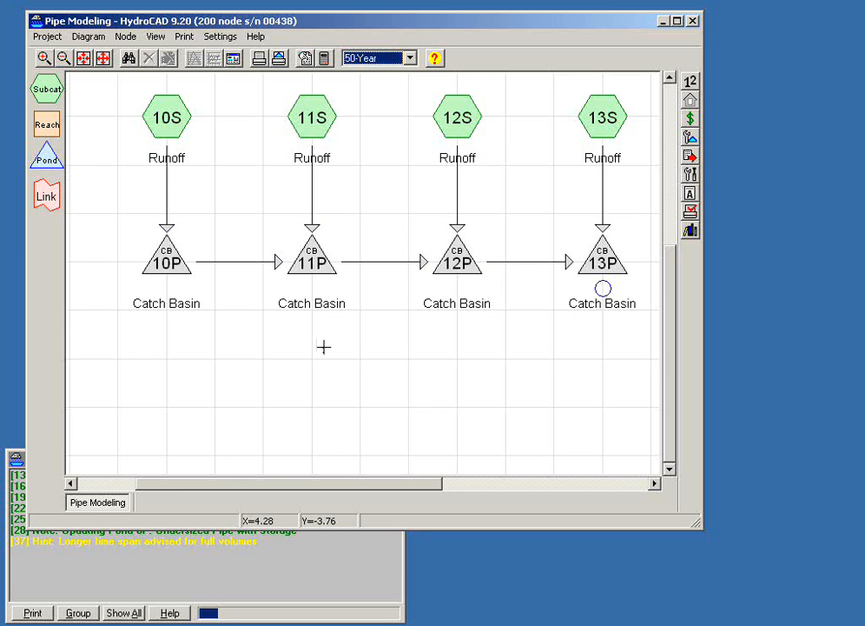
{"action": "left_click_drag", "start_coordinate": [176, 282], "coordinate": [171, 437]}
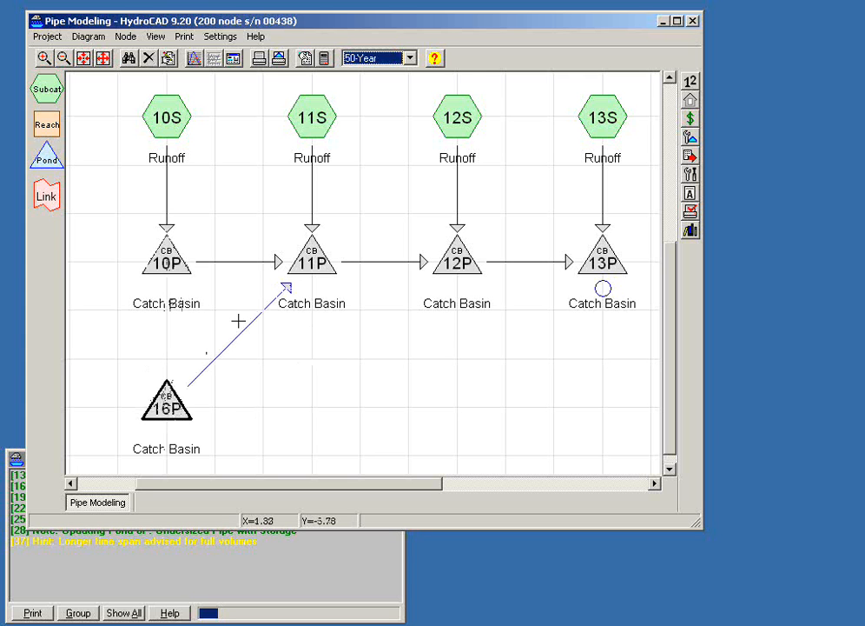
{"action": "left_click_drag", "start_coordinate": [285, 289], "coordinate": [199, 410]}
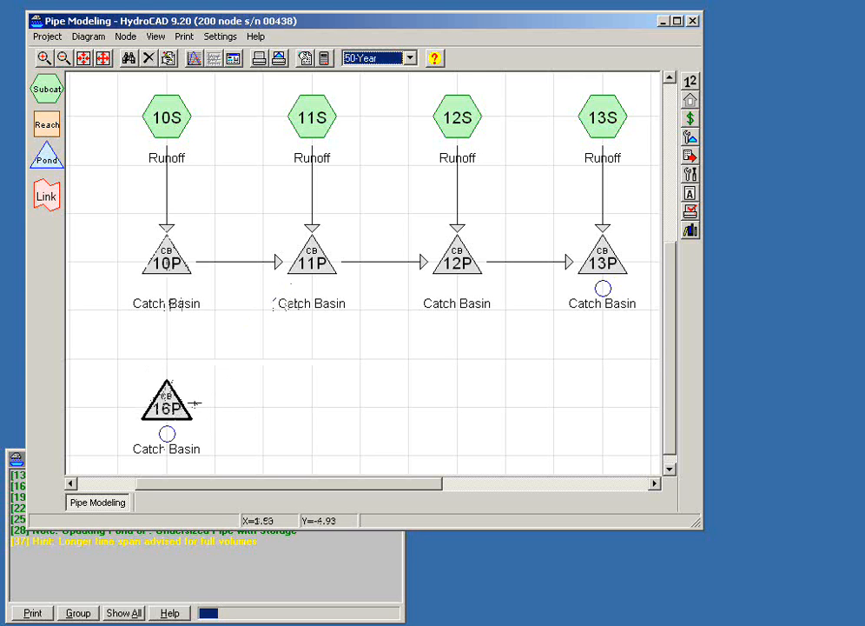
- Check the outlet list of catch basin 16P and close its editor without changes
{"action": "right_click", "coordinate": [173, 417]}
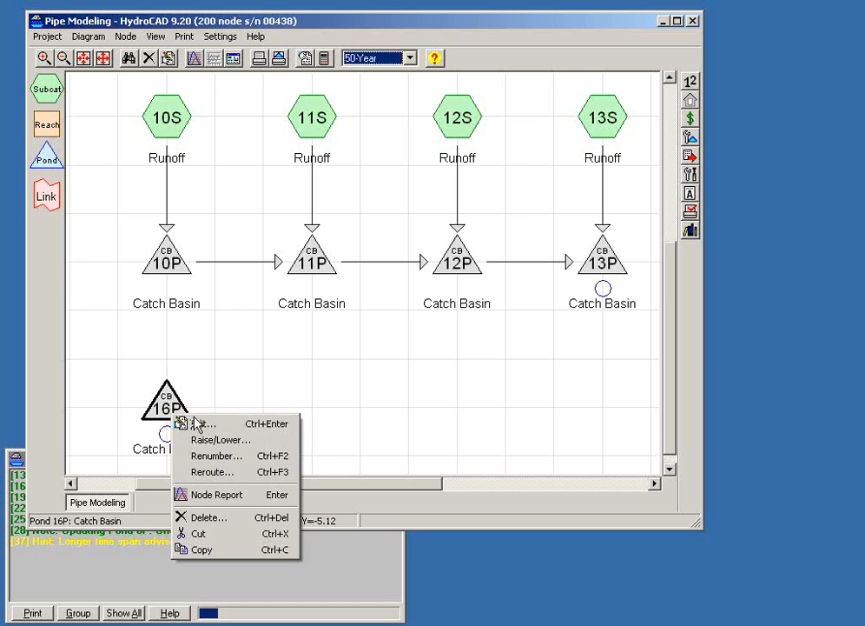
{"action": "left_click", "coordinate": [181, 425]}
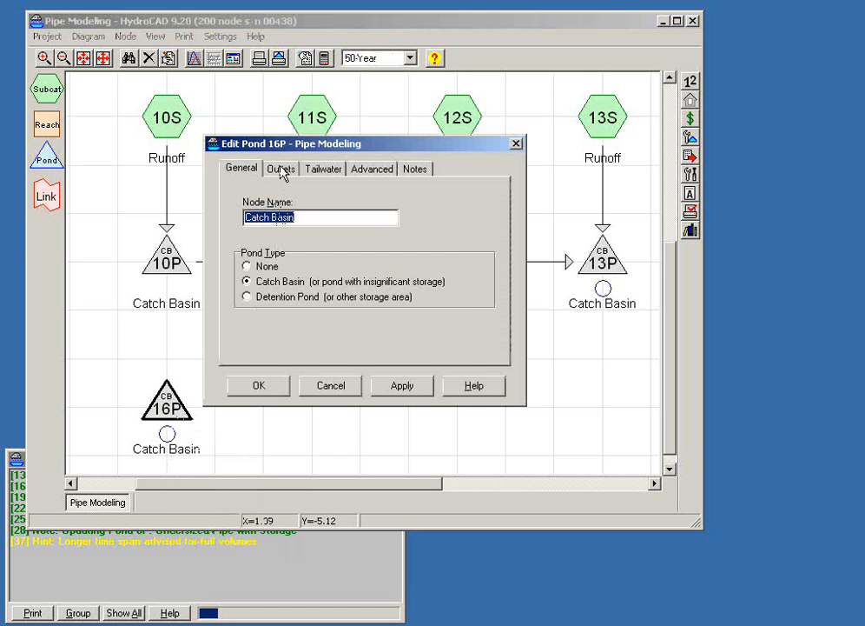
{"action": "left_click", "coordinate": [281, 171]}
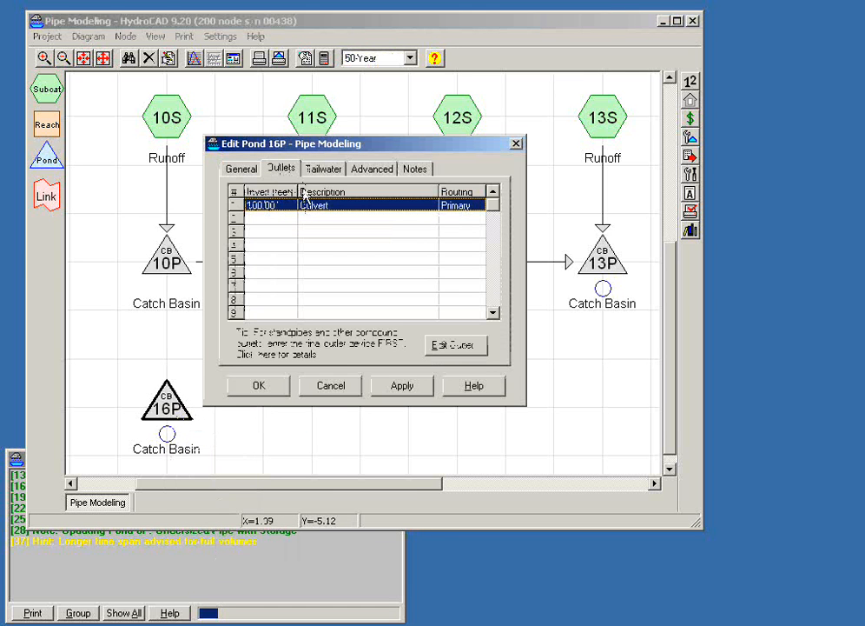
{"action": "left_click", "coordinate": [330, 385]}
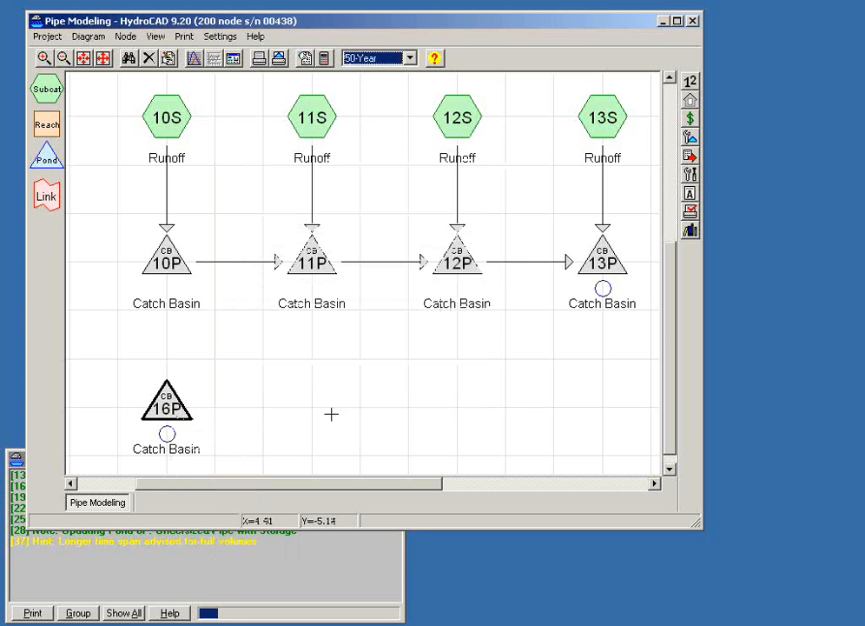
- Duplicate catch basin 16P alongside it and route 16P's outflow into the copy
{"action": "left_click_drag", "start_coordinate": [172, 405], "coordinate": [311, 405]}
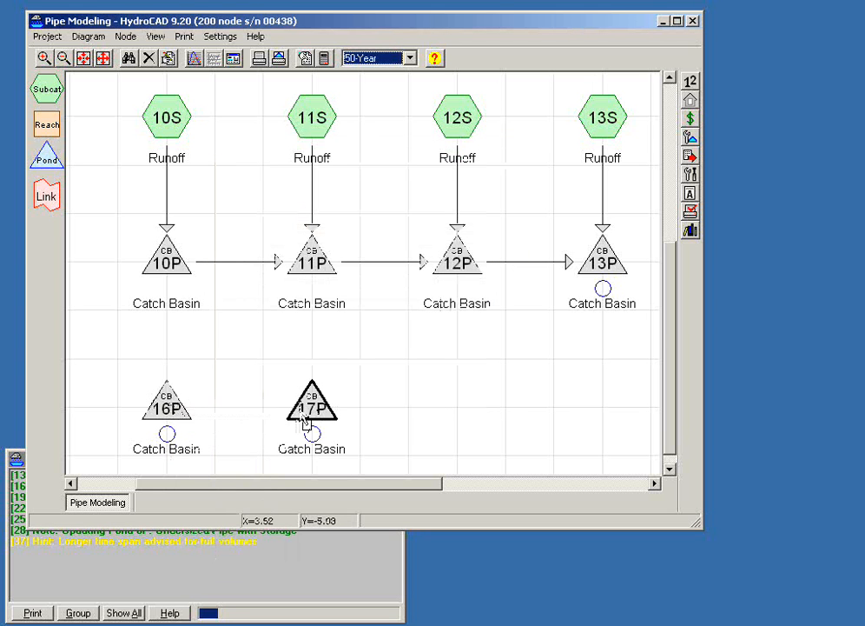
{"action": "left_click_drag", "start_coordinate": [167, 432], "coordinate": [306, 409]}
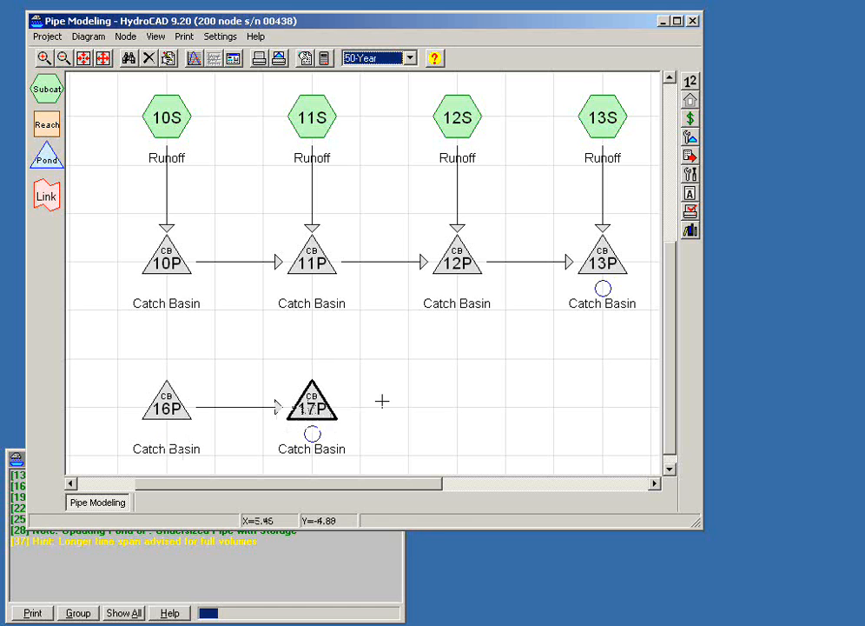
- Examine the inlet and outlet inverts of catch basin 17P's culvert outlet and cancel out of the pond editor
{"action": "right_click", "coordinate": [317, 408]}
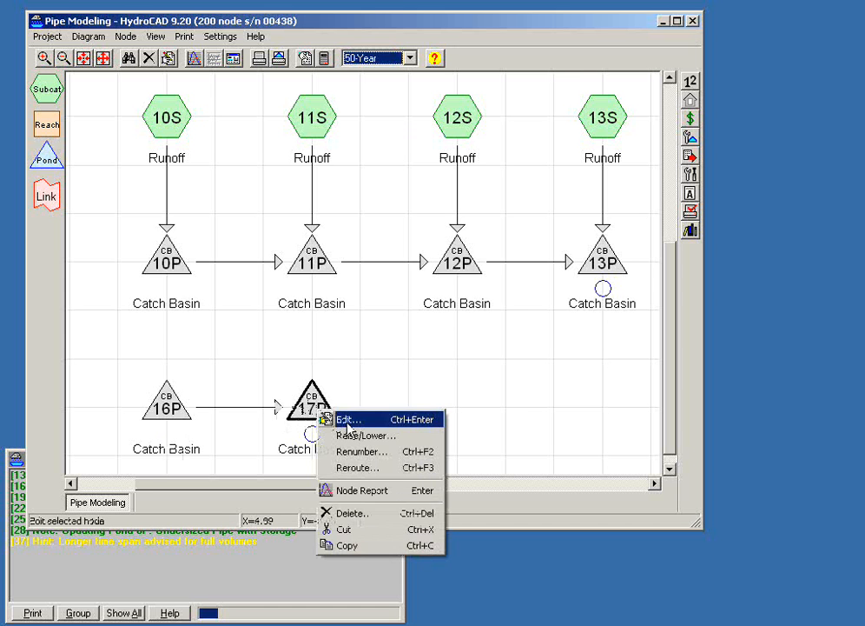
{"action": "left_click", "coordinate": [349, 421]}
{"action": "left_click", "coordinate": [281, 168]}
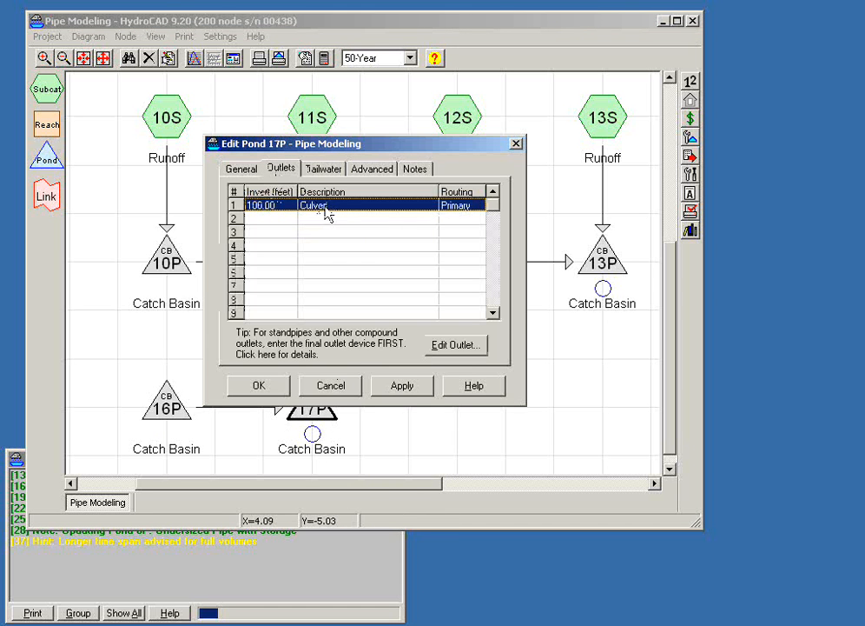
{"action": "double_click", "coordinate": [326, 214]}
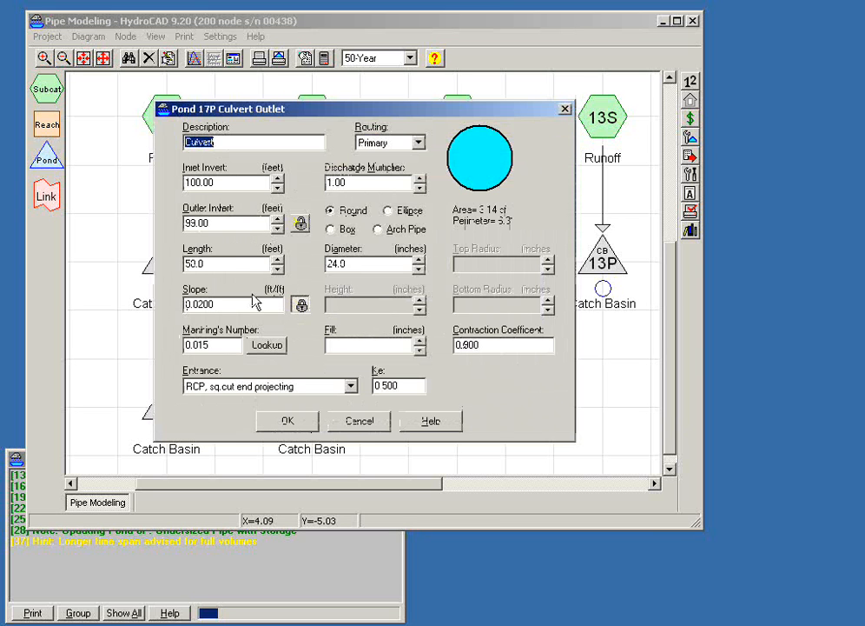
{"action": "left_click", "coordinate": [277, 188]}
{"action": "left_click", "coordinate": [277, 188]}
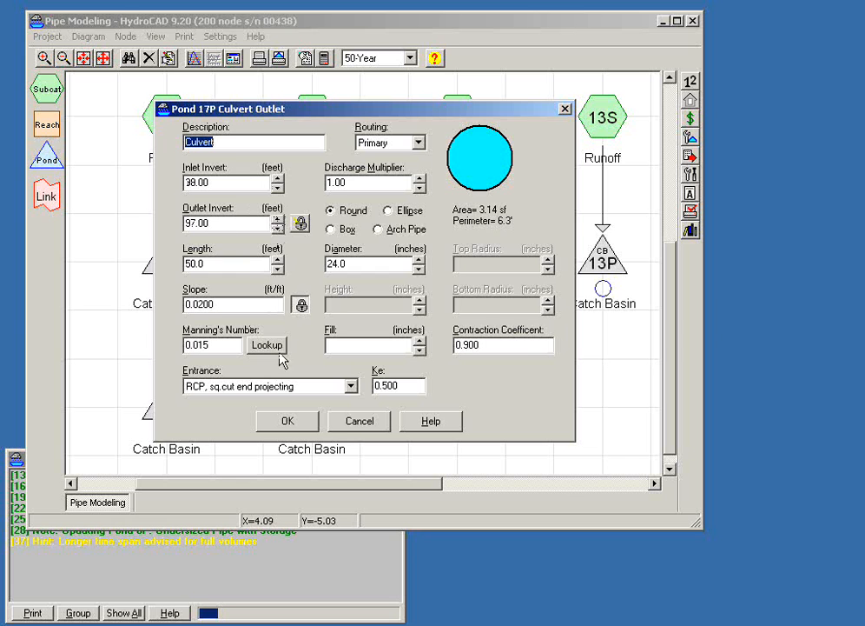
{"action": "left_click", "coordinate": [347, 424]}
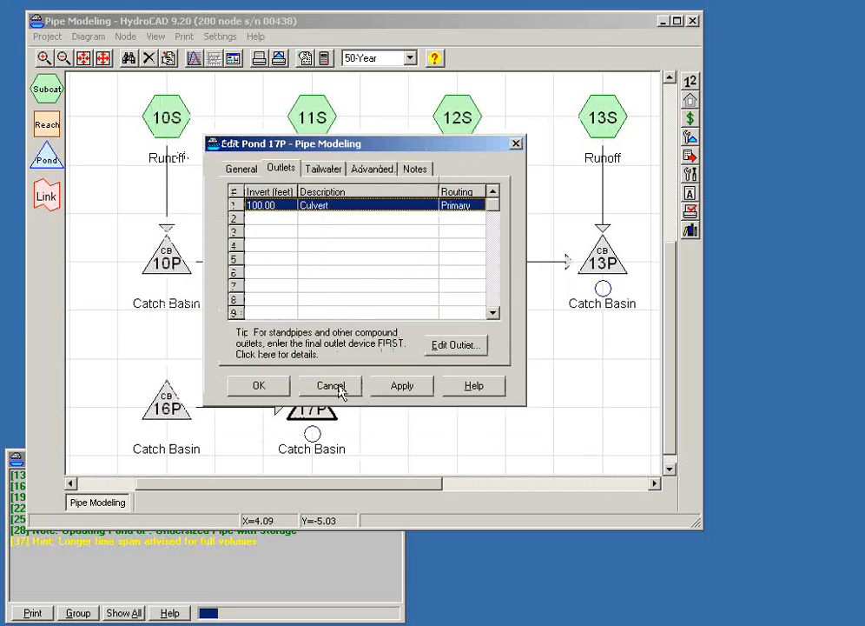
{"action": "left_click", "coordinate": [331, 386]}
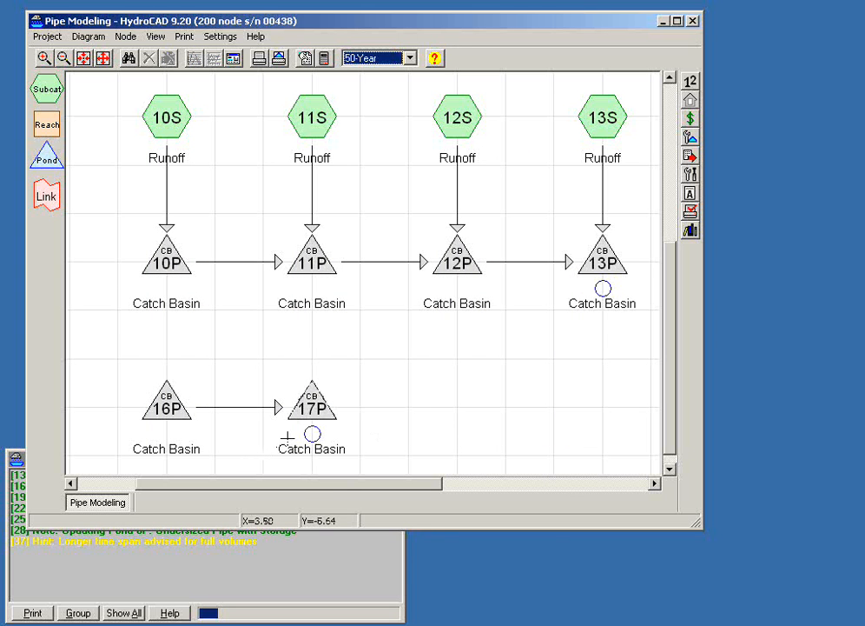
- Lower catch basin 17P with an elevation adjustment of -1.30 feet
{"action": "right_click", "coordinate": [312, 414]}
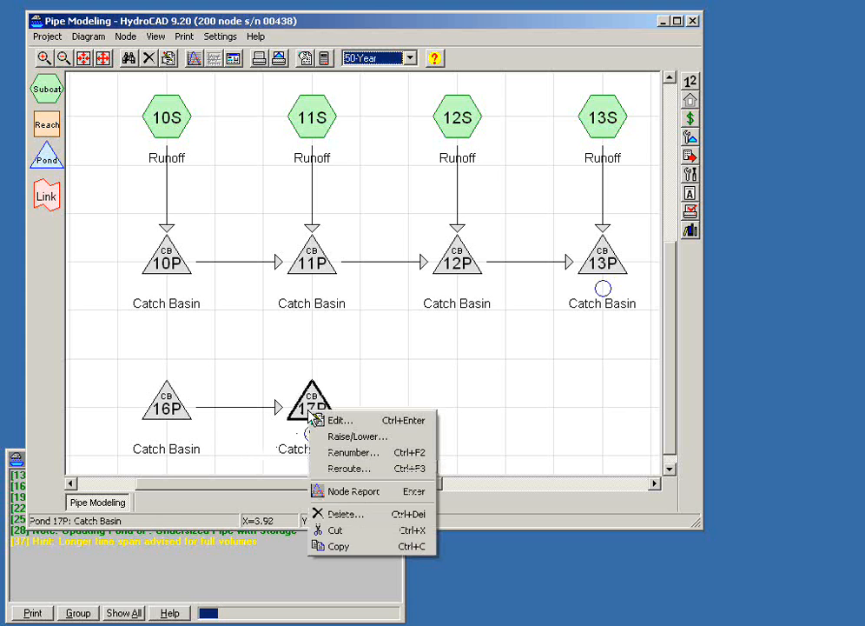
{"action": "left_click", "coordinate": [358, 437]}
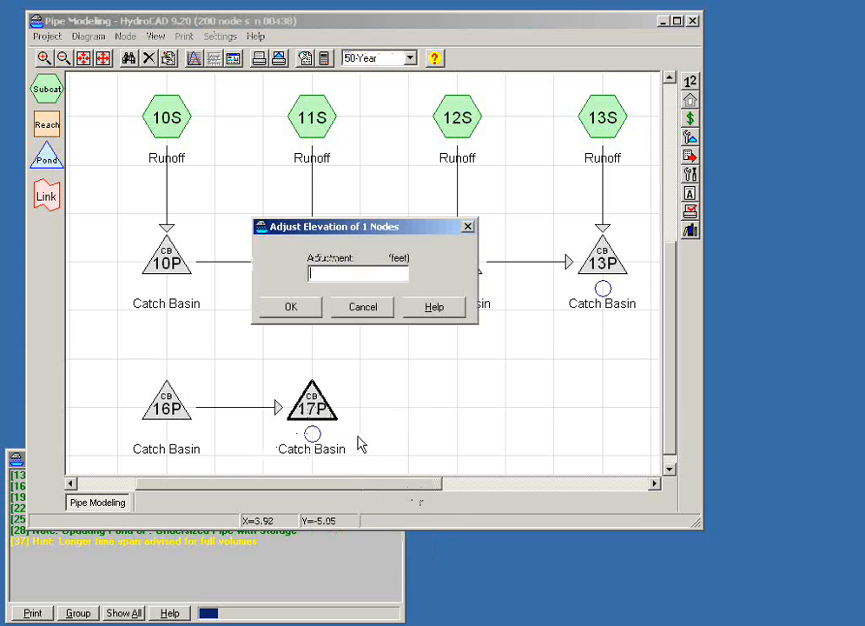
{"action": "type", "text": "-1"}
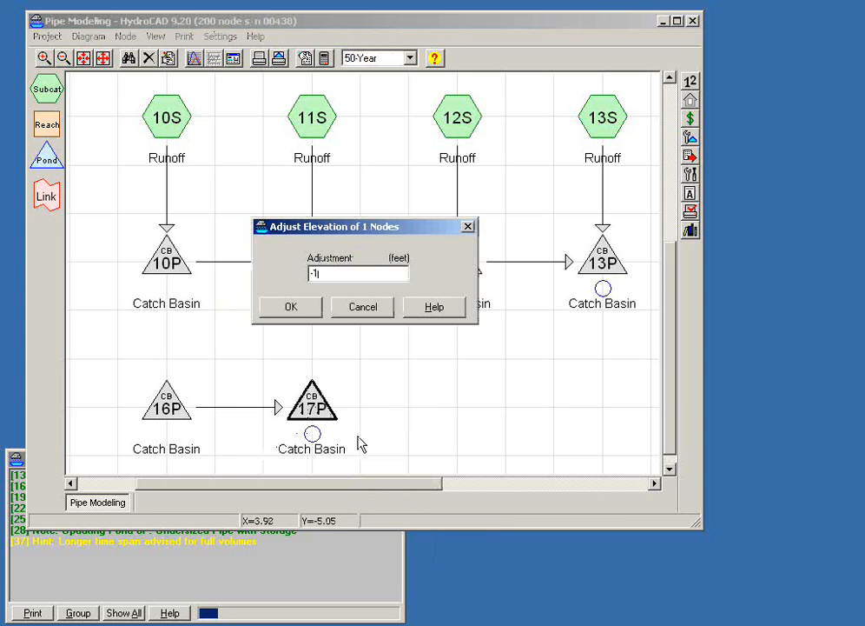
{"action": "type", "text": ".30"}
{"action": "left_click", "coordinate": [291, 306]}
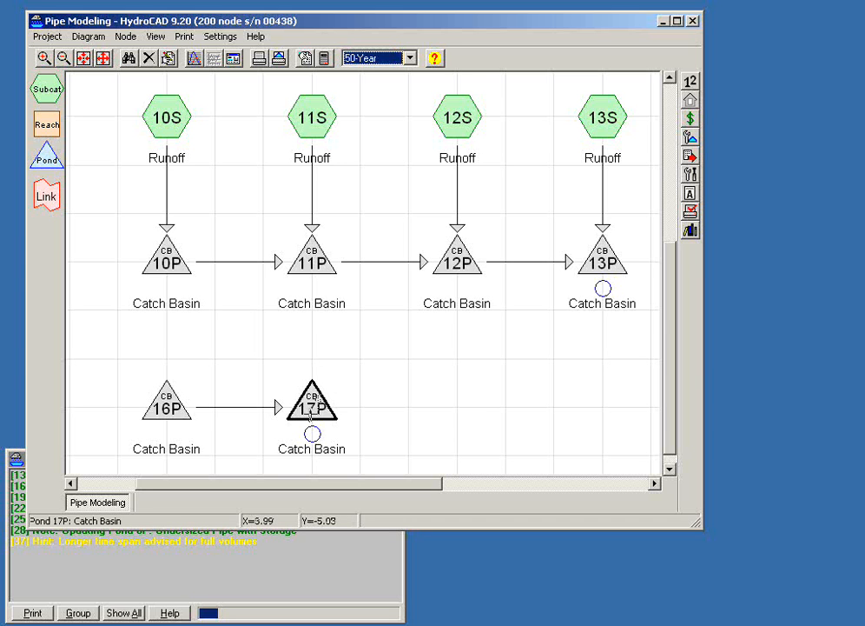
- Extend the chain by duplicating catch basin 17P, routing 17P into the copy, and adjusting the copy's elevation by -1 foot
{"action": "left_click_drag", "start_coordinate": [309, 411], "coordinate": [451, 401]}
{"action": "left_click_drag", "start_coordinate": [315, 443], "coordinate": [440, 409]}
{"action": "right_click", "coordinate": [466, 423]}
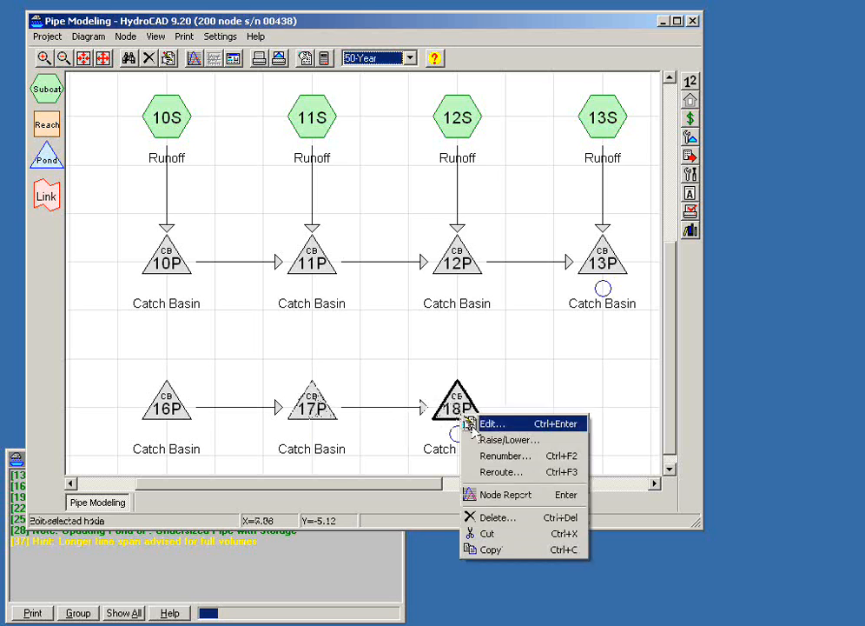
{"action": "left_click", "coordinate": [473, 440]}
{"action": "type", "text": "-1"}
{"action": "left_click", "coordinate": [293, 307]}
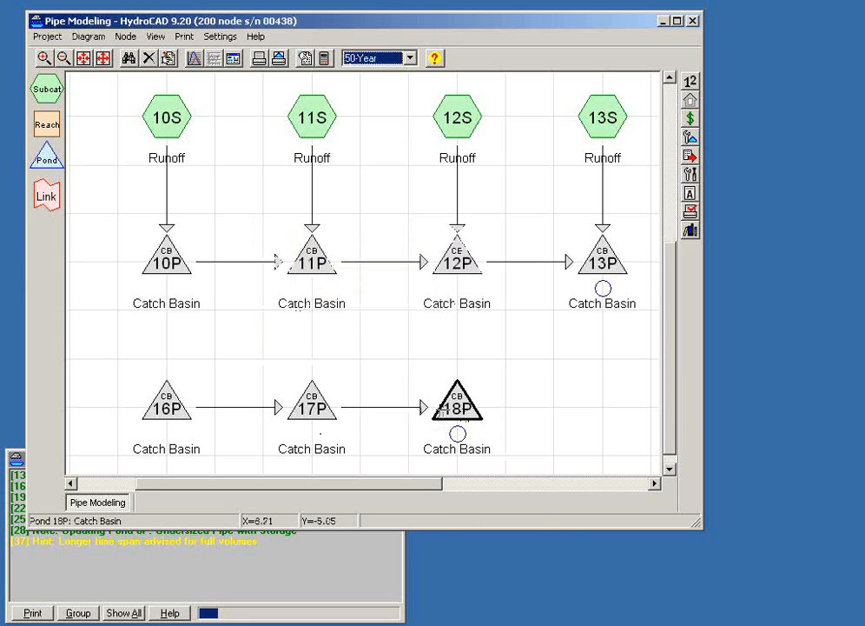
{"action": "right_click", "coordinate": [450, 411]}
{"action": "left_click", "coordinate": [495, 436]}
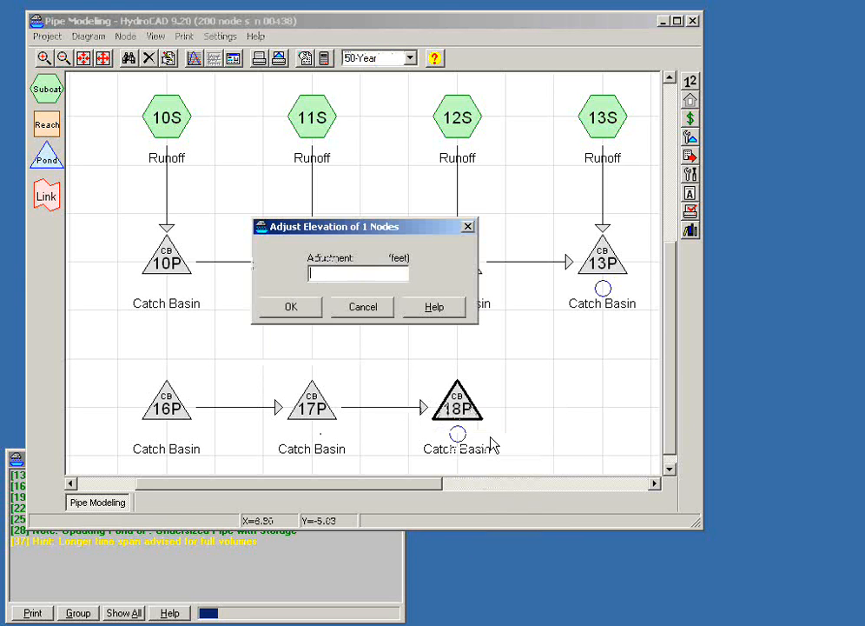
{"action": "left_click", "coordinate": [363, 307]}
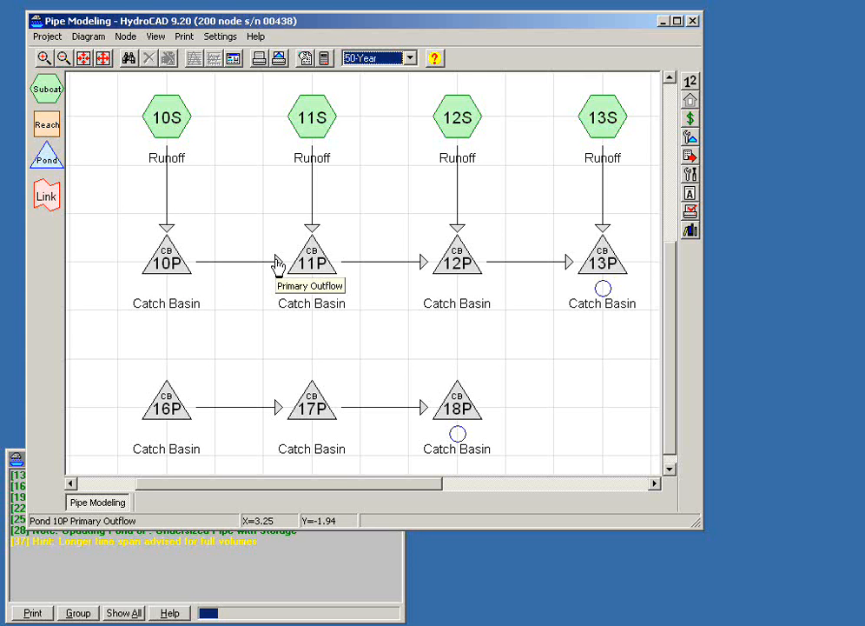
- Delete the three duplicated catch basins 16P, 17P and 18P from the routing diagram
{"action": "left_click_drag", "start_coordinate": [121, 341], "coordinate": [526, 467]}
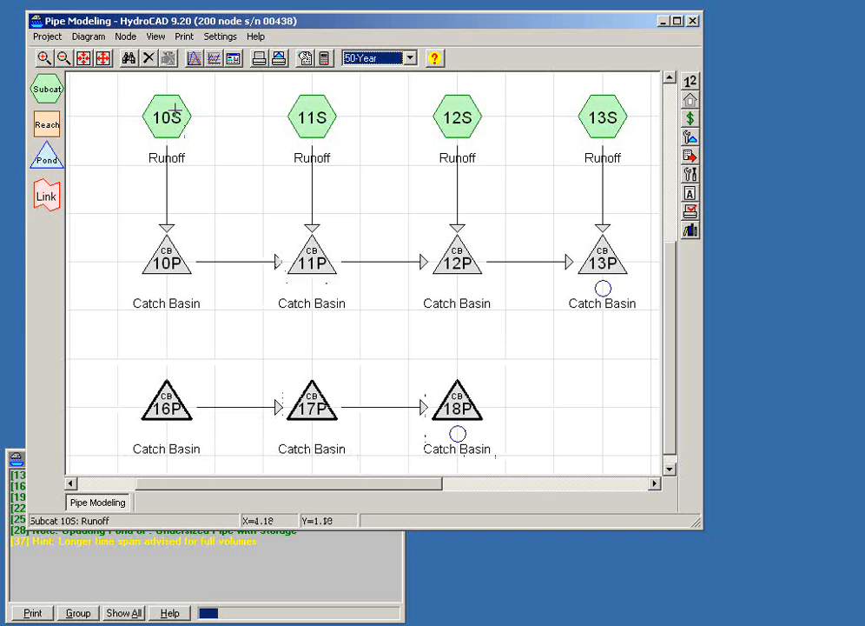
{"action": "left_click", "coordinate": [149, 58]}
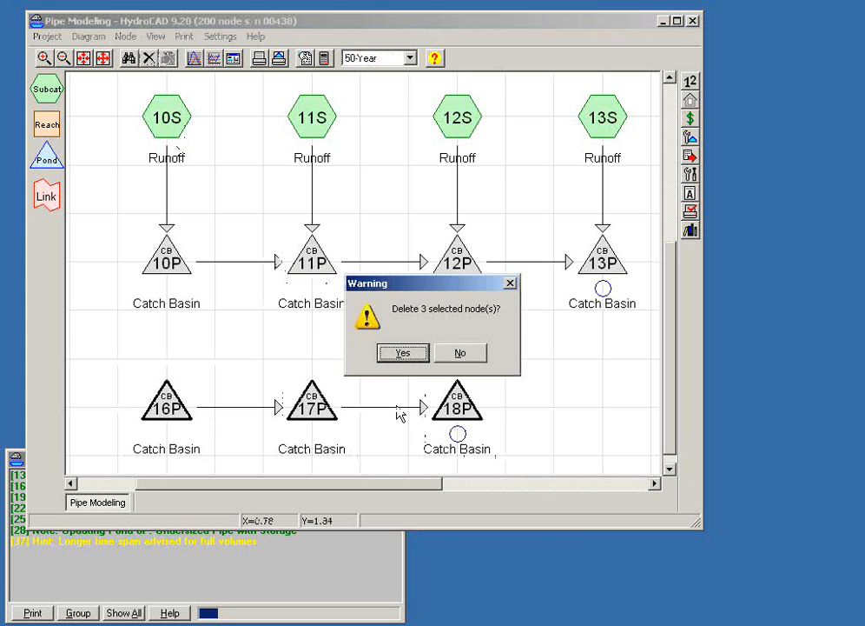
{"action": "left_click", "coordinate": [398, 355]}
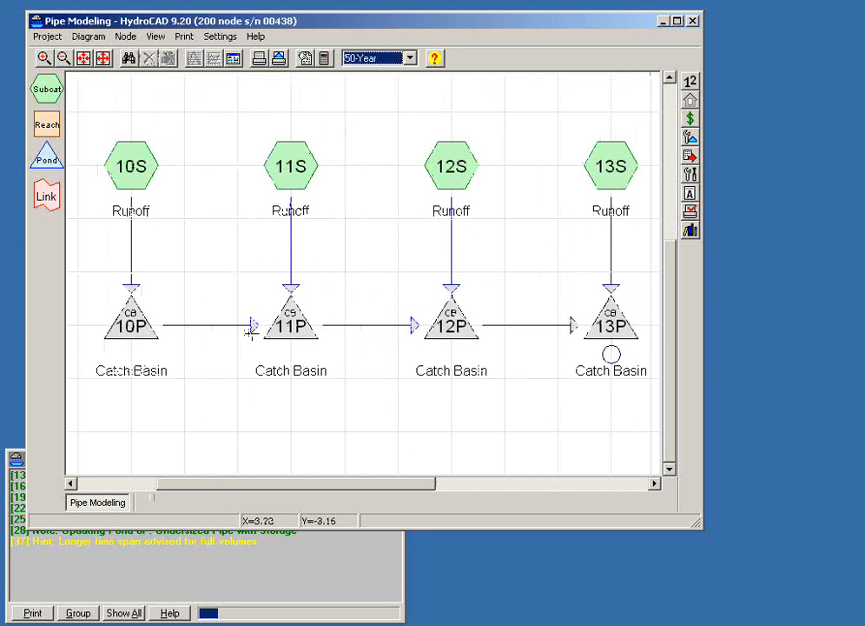
- Disconnect catch basin 10P's primary outflow from 11P and switch the rainfall event to 25-Year
{"action": "left_click_drag", "start_coordinate": [251, 327], "coordinate": [166, 338]}
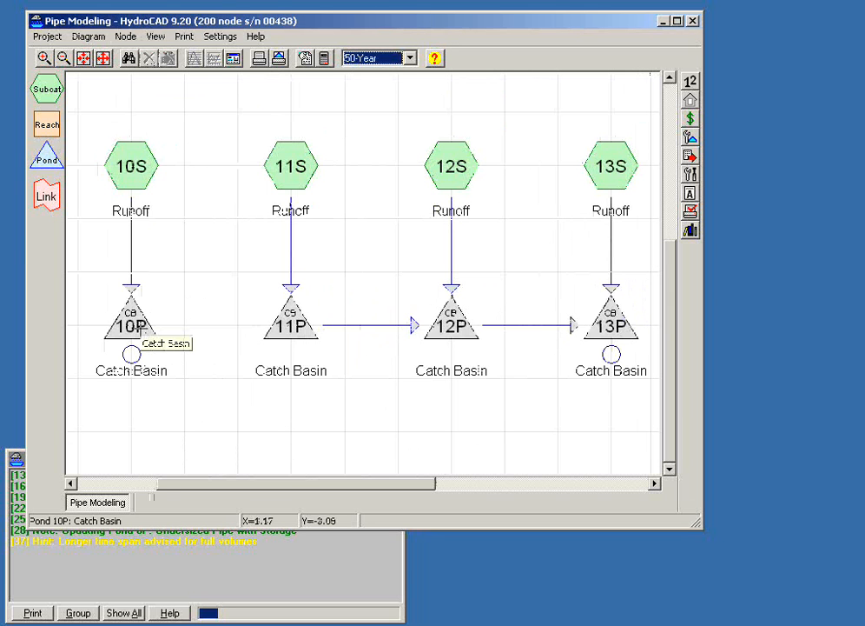
{"action": "left_click", "coordinate": [409, 57]}
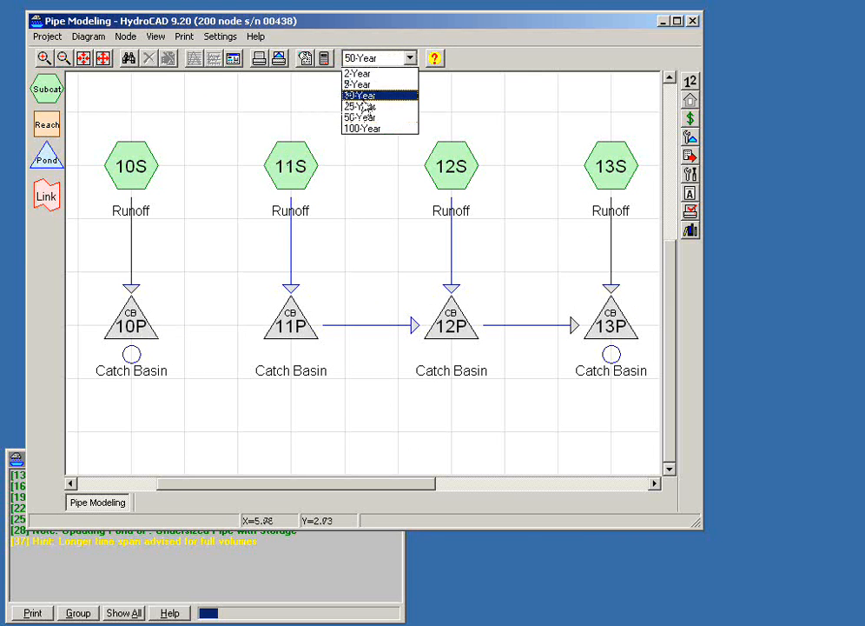
{"action": "left_click", "coordinate": [365, 105]}
- View the hydrograph of the disconnected catch basin 10P, and disconnect 11P's primary outflow from 12P
{"action": "double_click", "coordinate": [130, 324]}
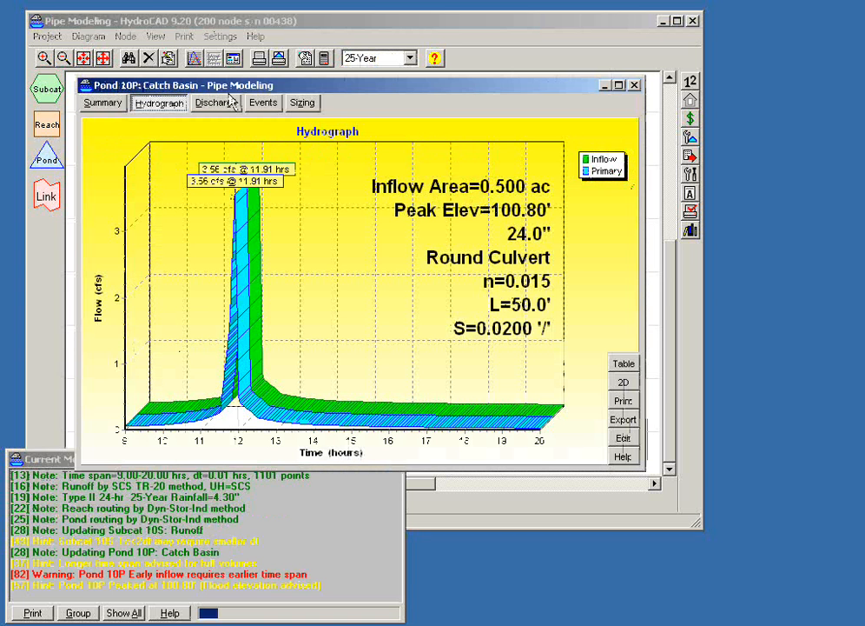
{"action": "left_click_drag", "start_coordinate": [231, 90], "coordinate": [417, 95]}
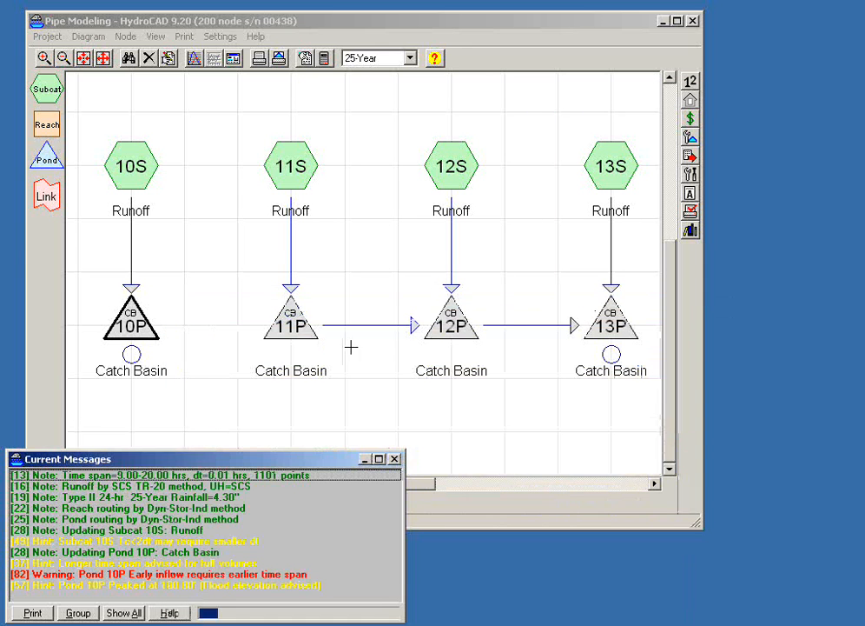
{"action": "left_click_drag", "start_coordinate": [412, 328], "coordinate": [317, 340]}
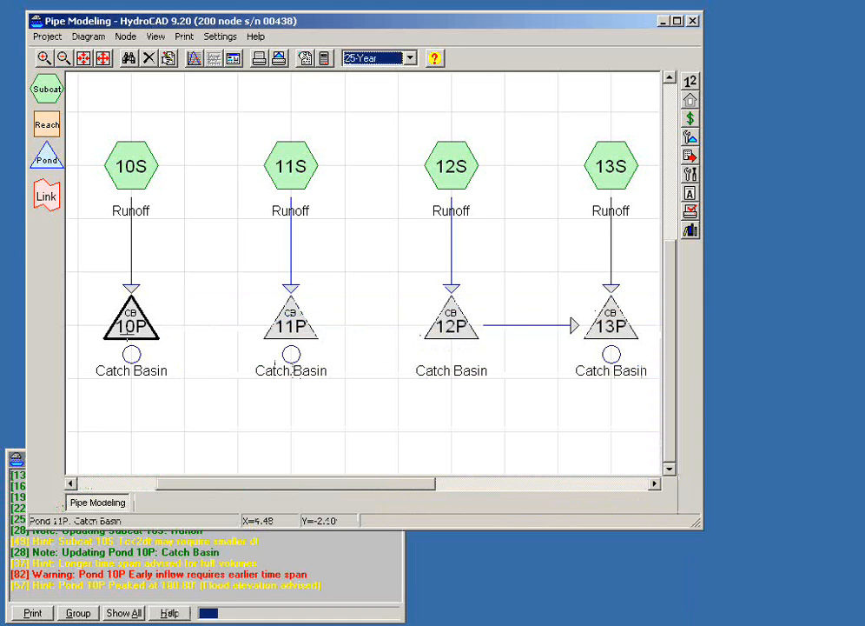
- Open catch basin 10P's hydrograph beside the diagram and reroute 10P's primary outflow into 11P to compare its peak elevation
{"action": "double_click", "coordinate": [130, 324]}
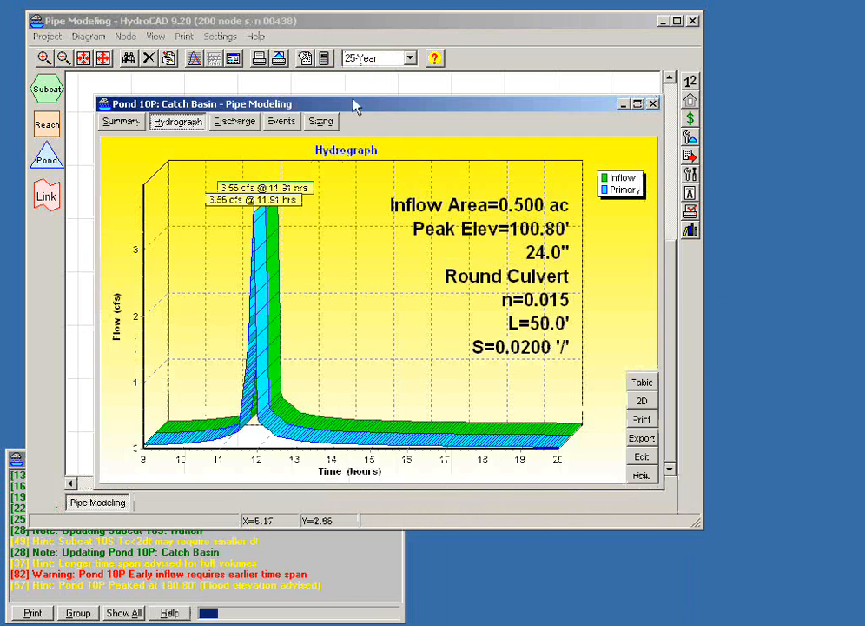
{"action": "left_click_drag", "start_coordinate": [354, 111], "coordinate": [596, 49]}
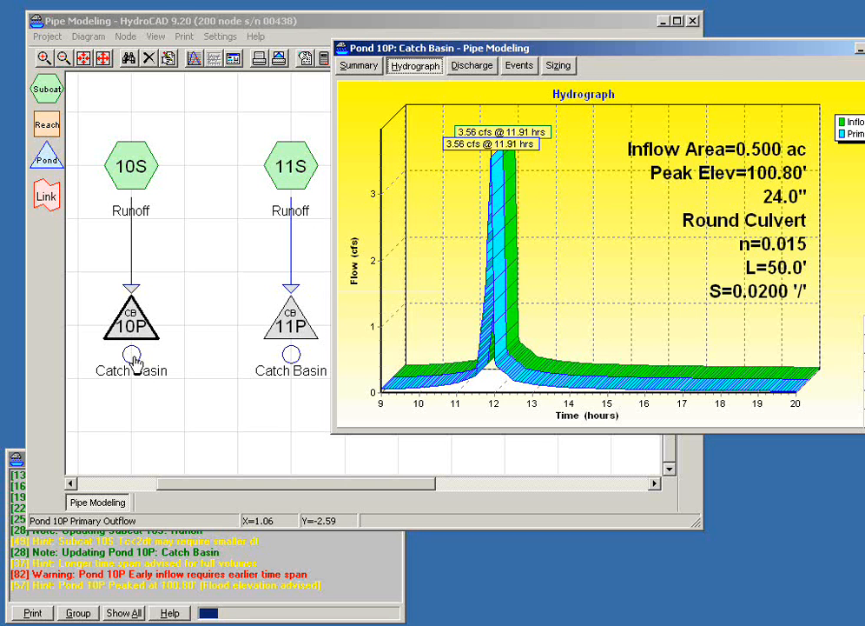
{"action": "mouse_move", "coordinate": [133, 357]}
{"action": "left_click_drag", "start_coordinate": [133, 357], "coordinate": [291, 333]}
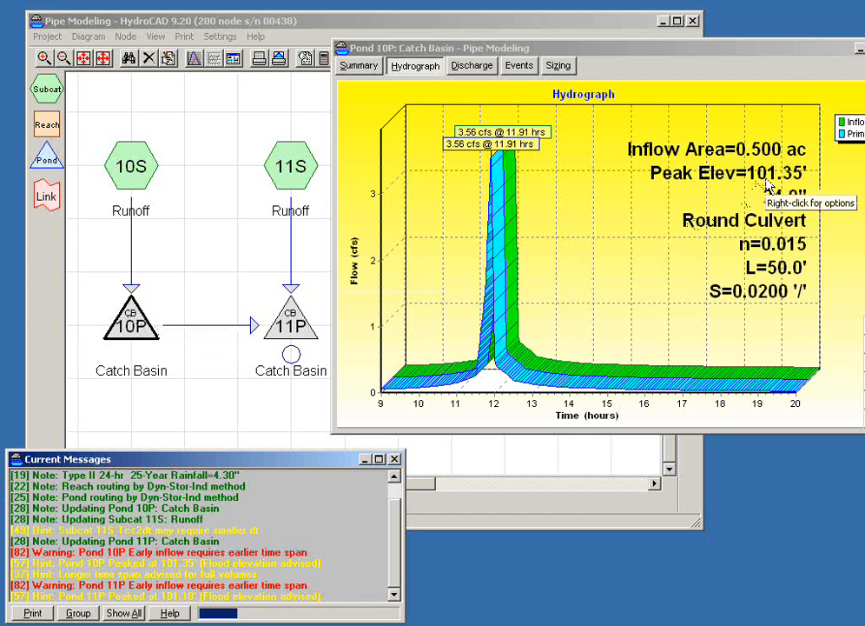
{"action": "mouse_move", "coordinate": [300, 328]}
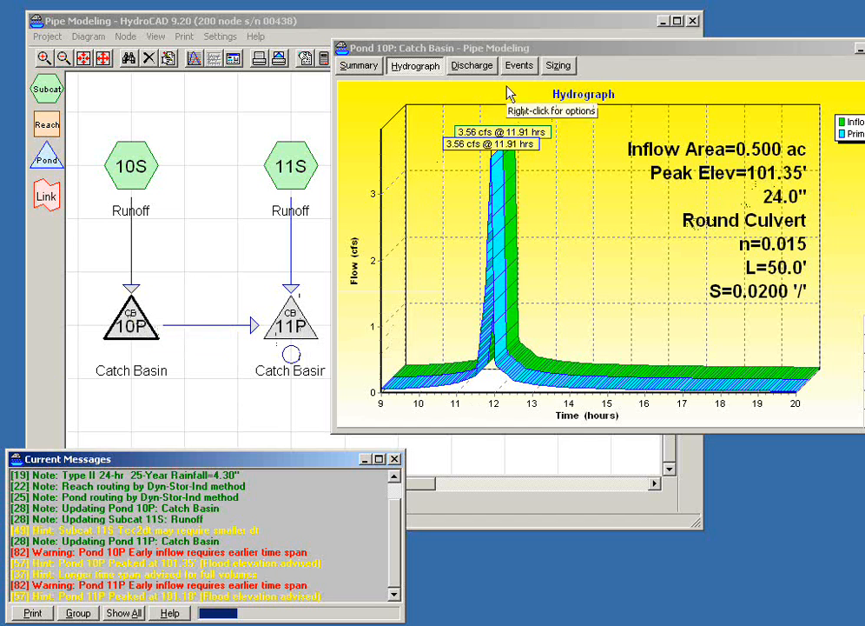
{"action": "left_click_drag", "start_coordinate": [524, 50], "coordinate": [417, 146]}
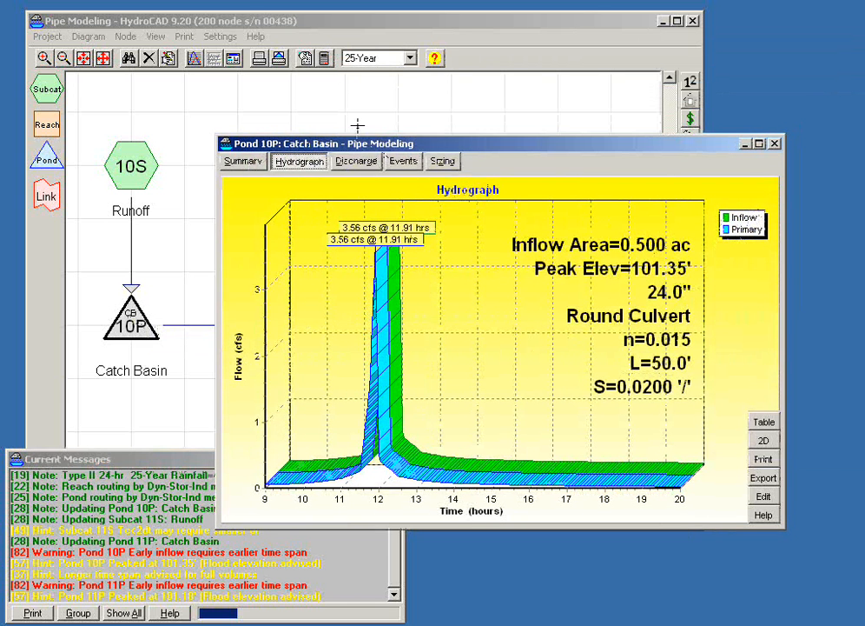
- Set the pond routing method to Stor-Ind in the calculation settings
{"action": "left_click", "coordinate": [324, 61]}
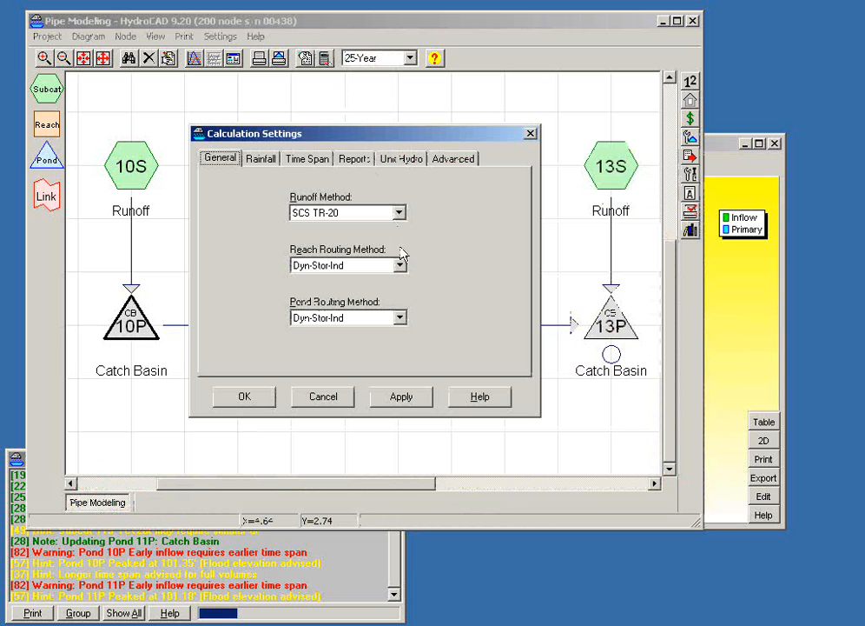
{"action": "left_click", "coordinate": [399, 319]}
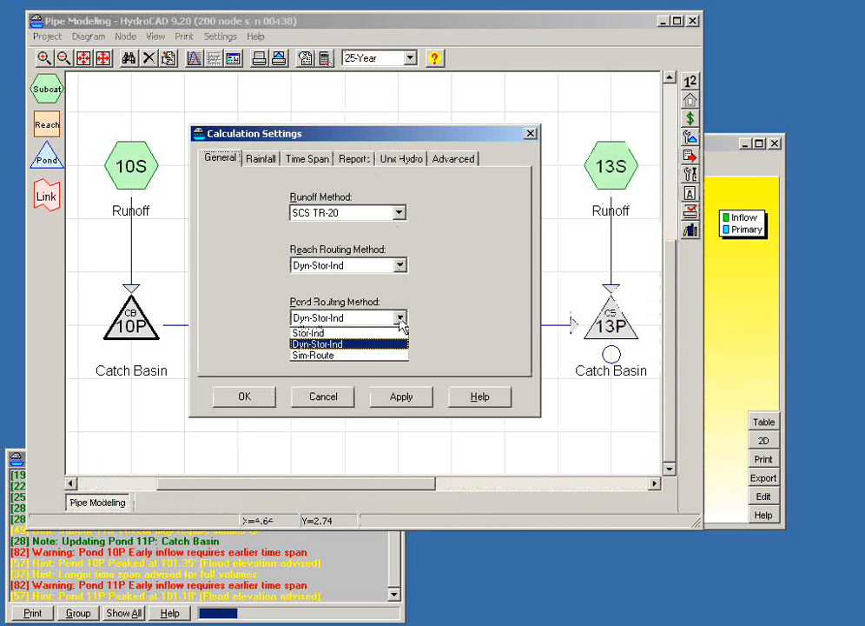
{"action": "left_click", "coordinate": [337, 335]}
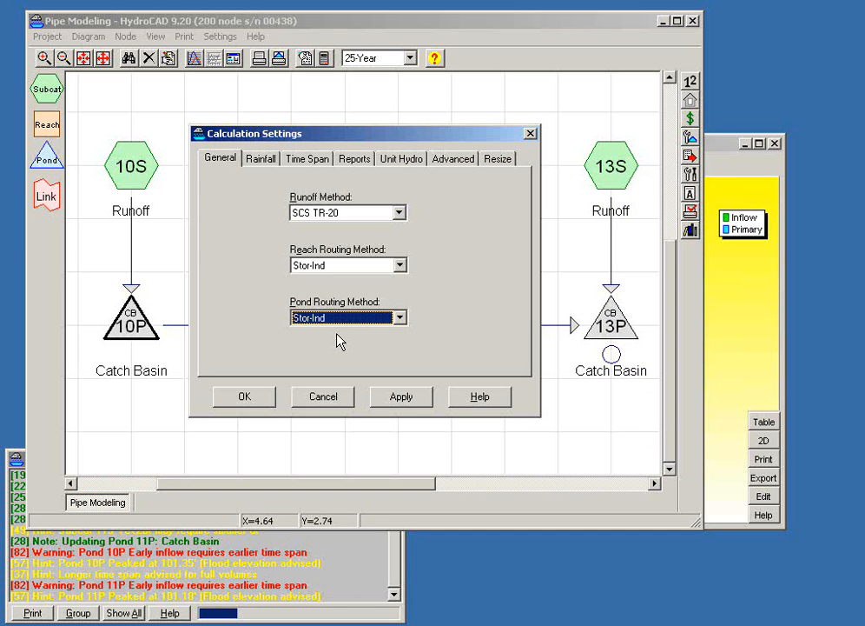
{"action": "left_click", "coordinate": [245, 397]}
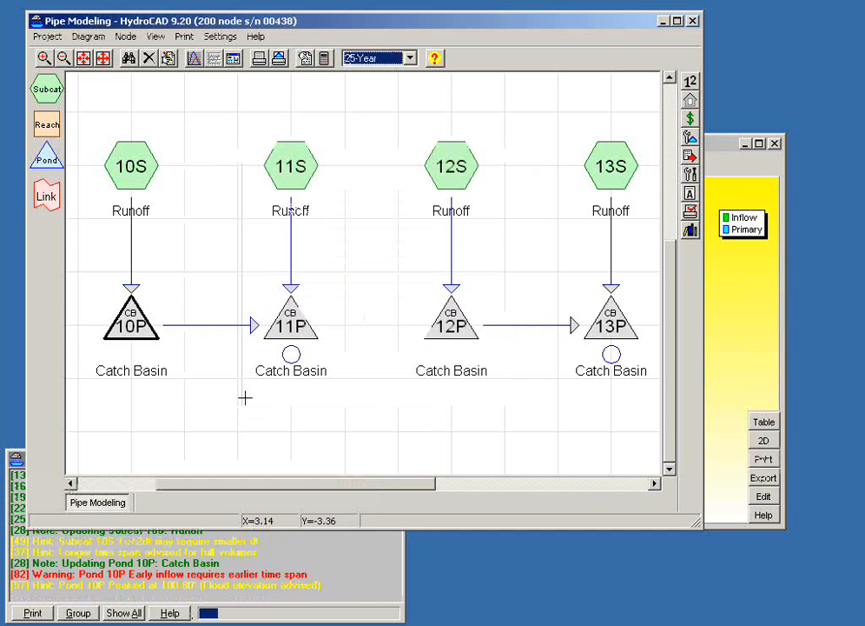
- Check catch basin 10P's hydrograph and the current messages under the Stor-Ind routing method
{"action": "left_click_drag", "start_coordinate": [721, 154], "coordinate": [767, 74]}
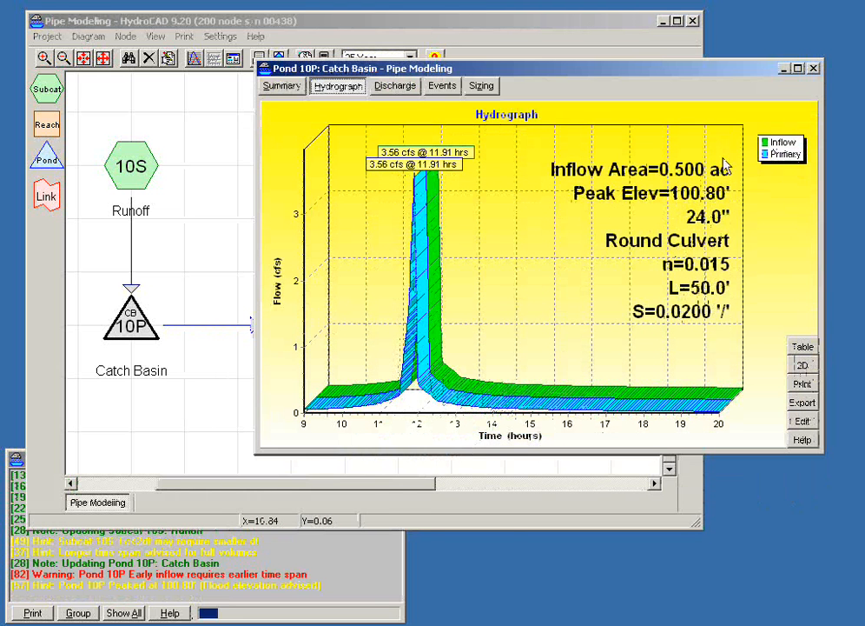
{"action": "left_click", "coordinate": [16, 458]}
{"action": "left_click", "coordinate": [221, 459]}
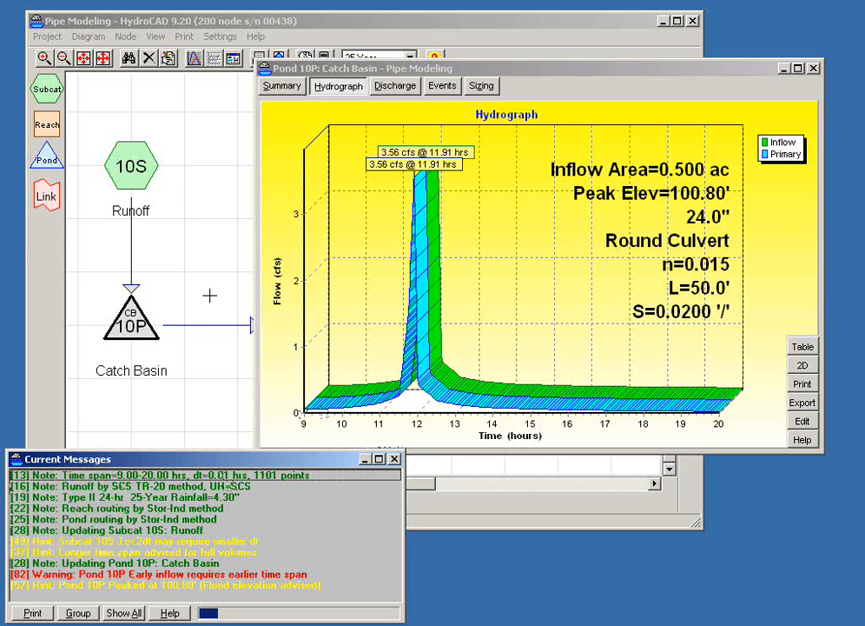
{"action": "left_click", "coordinate": [341, 68]}
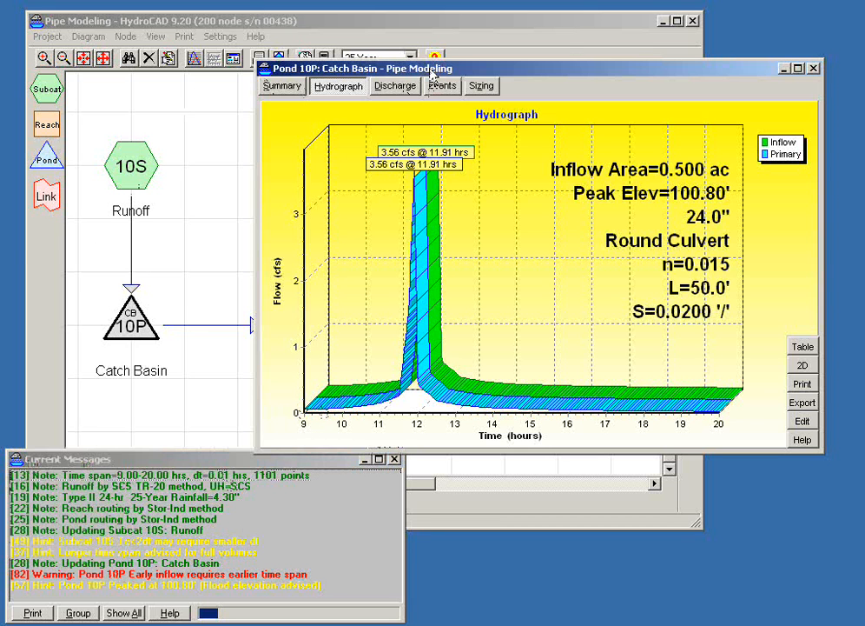
{"action": "left_click", "coordinate": [814, 70]}
{"action": "left_click", "coordinate": [130, 324]}
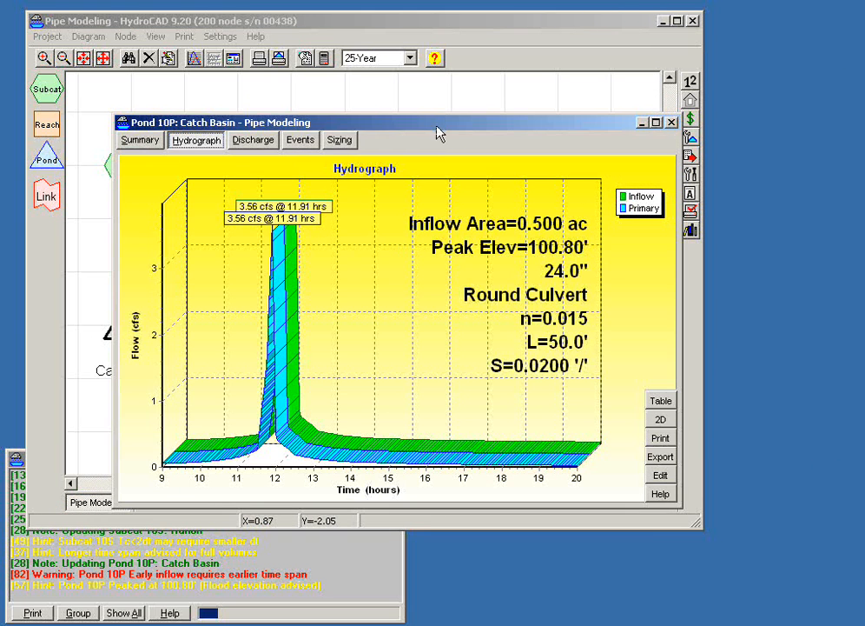
{"action": "left_click_drag", "start_coordinate": [432, 124], "coordinate": [389, 278]}
- Route catch basin 11P's primary outflow into 12P and open 12P's hydrograph
{"action": "left_click", "coordinate": [379, 185]}
{"action": "left_click_drag", "start_coordinate": [291, 354], "coordinate": [446, 324]}
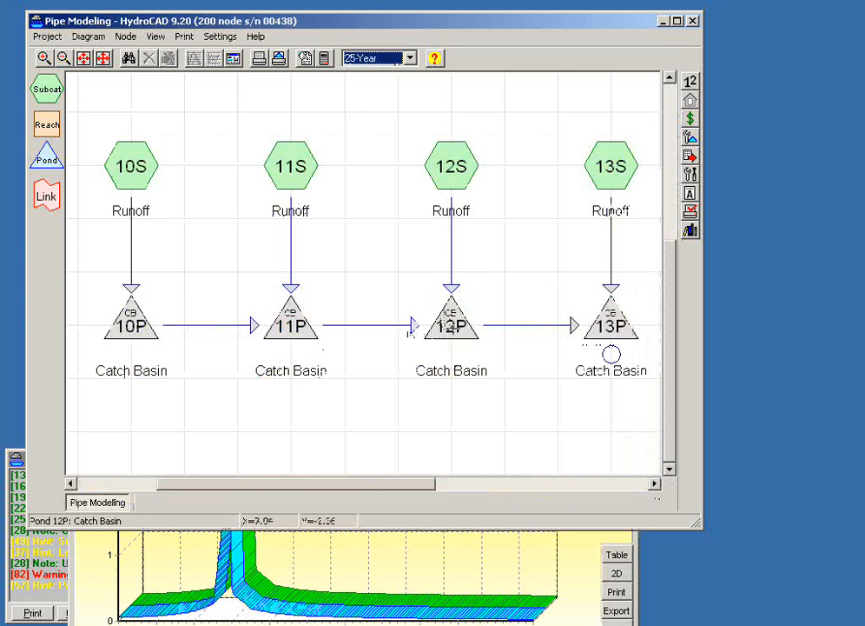
{"action": "left_click", "coordinate": [439, 327]}
- Read the help topic for the warning about Pond 11P exceeding Pond 10P in the current messages
{"action": "left_click", "coordinate": [101, 463]}
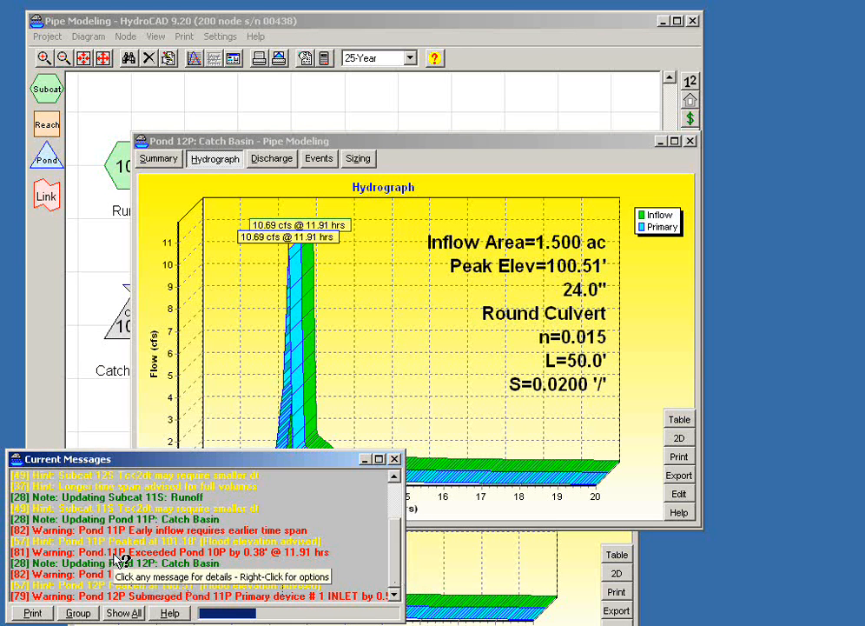
{"action": "left_click", "coordinate": [221, 558]}
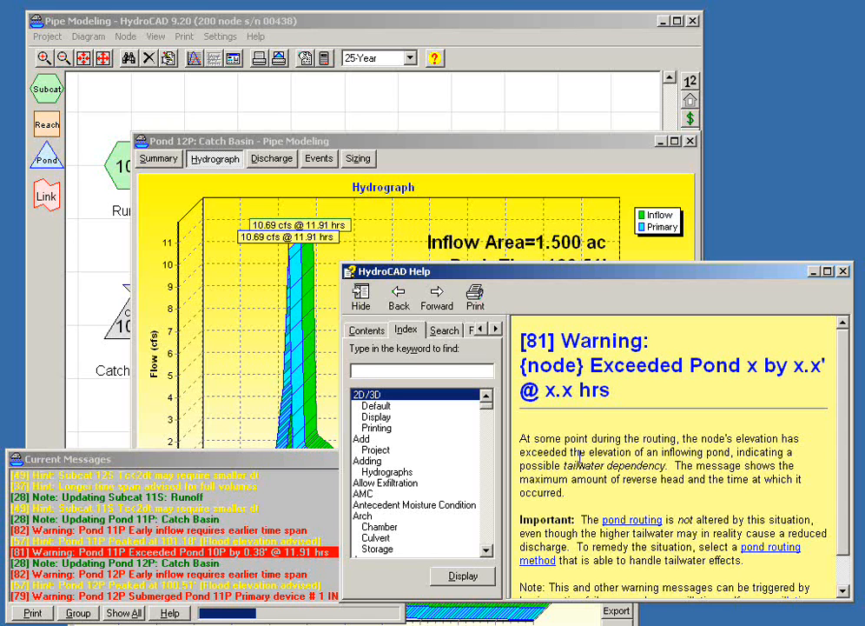
{"action": "left_click", "coordinate": [842, 271]}
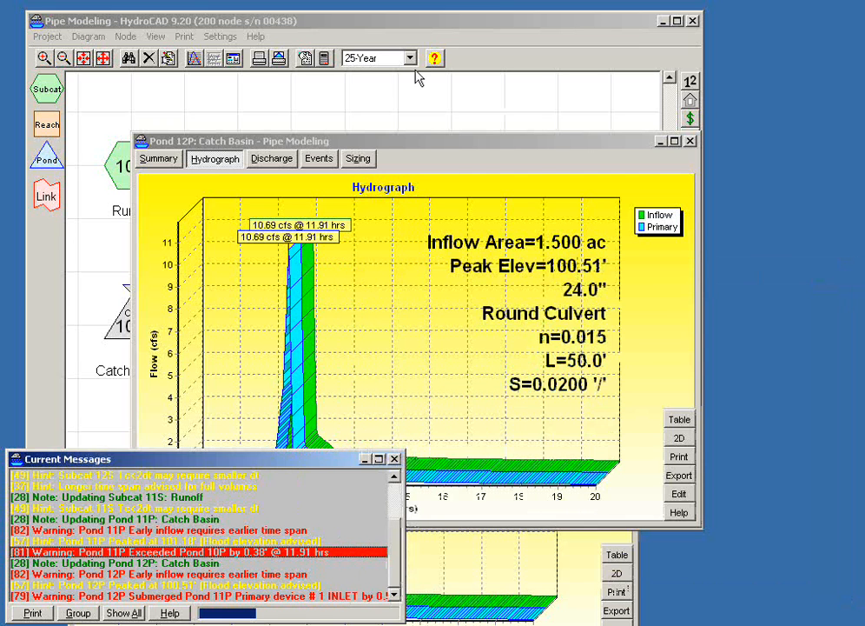
- Set the pond routing method to Dyn-Stor-Ind and apply it to the project
{"action": "left_click", "coordinate": [336, 60]}
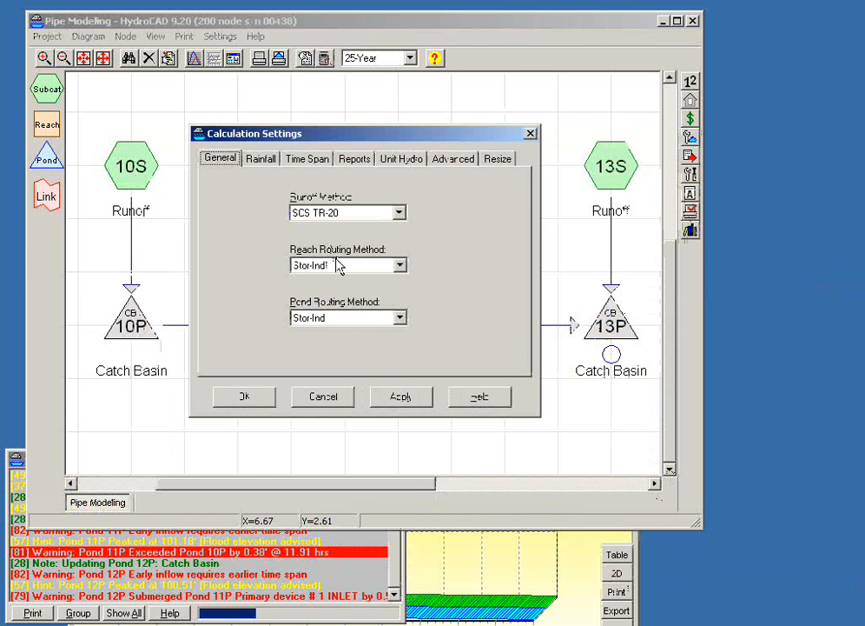
{"action": "left_click", "coordinate": [346, 316]}
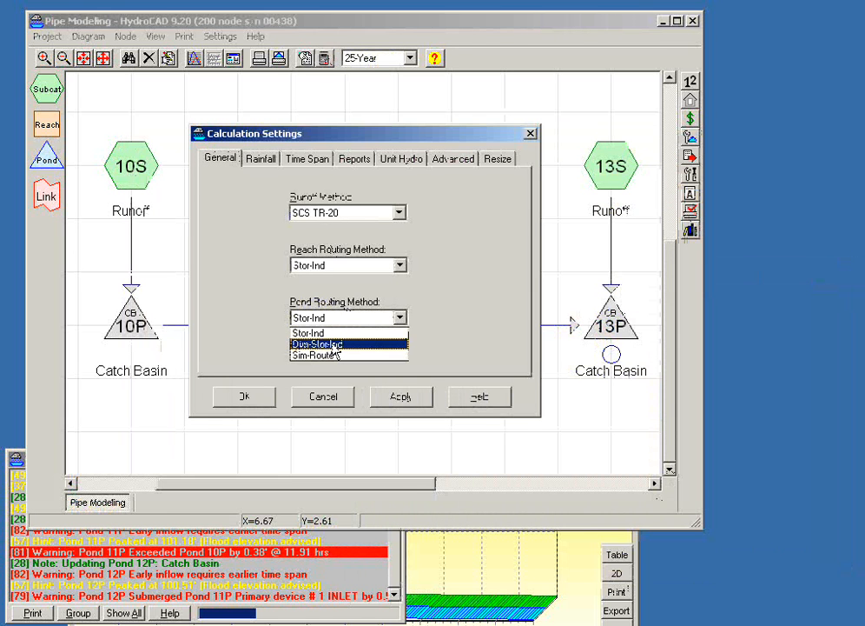
{"action": "left_click", "coordinate": [333, 344]}
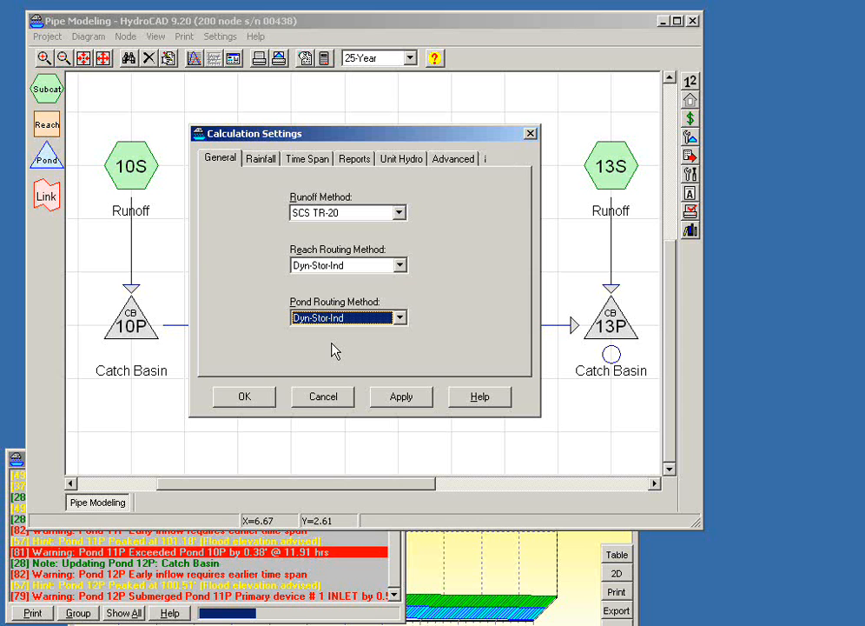
{"action": "left_click", "coordinate": [339, 321]}
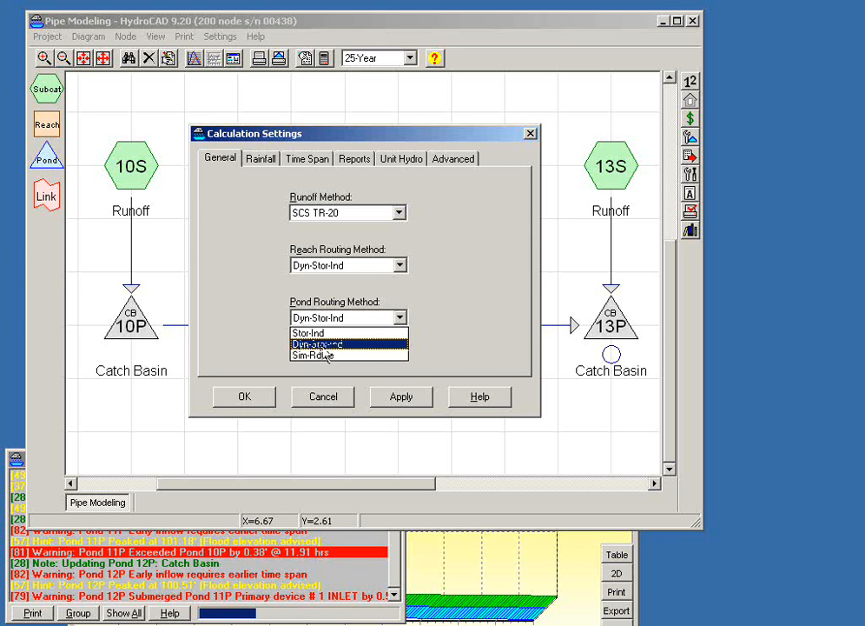
{"action": "left_click", "coordinate": [323, 345]}
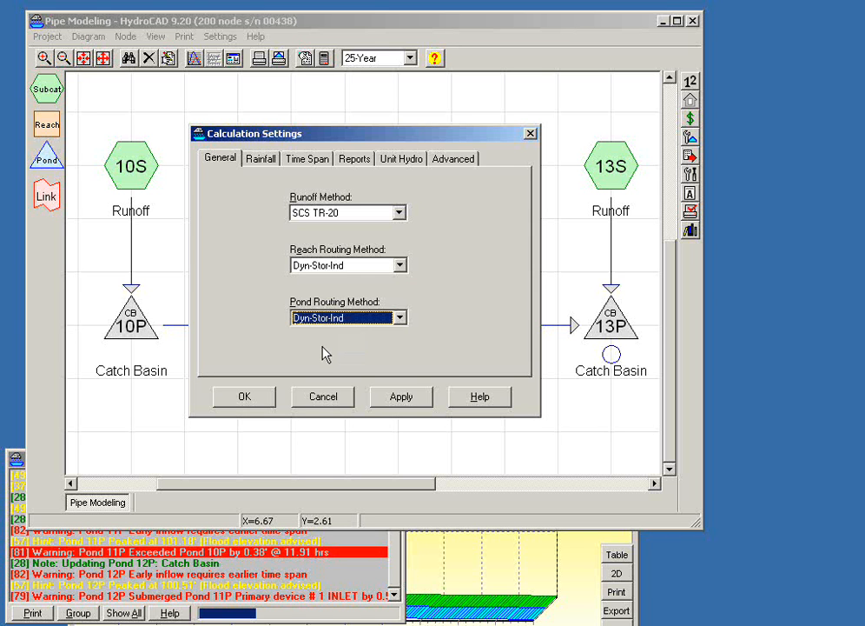
{"action": "left_click", "coordinate": [248, 398]}
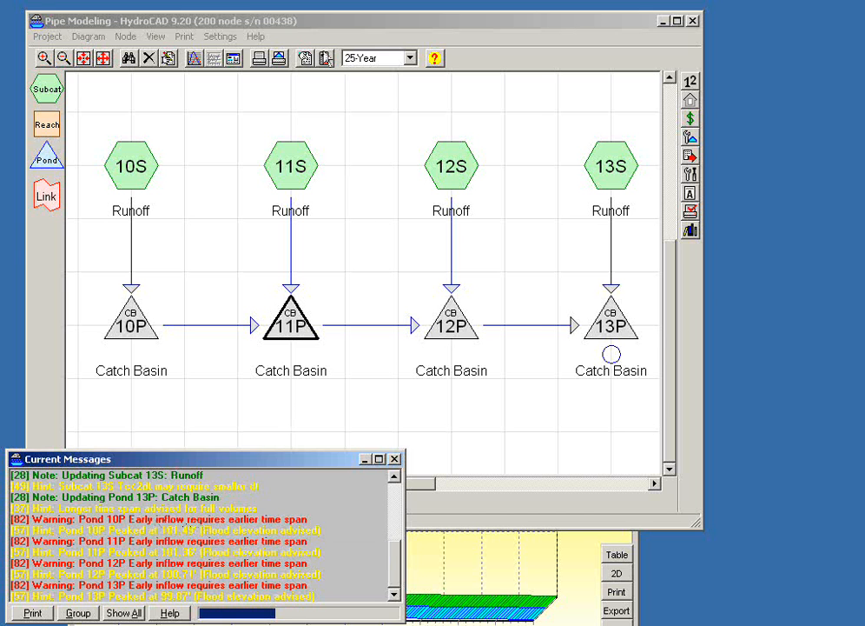
- View subcatchment 10S's runoff hydrograph in 2D and examine the flow at the beginning of its time span
{"action": "left_click", "coordinate": [325, 58]}
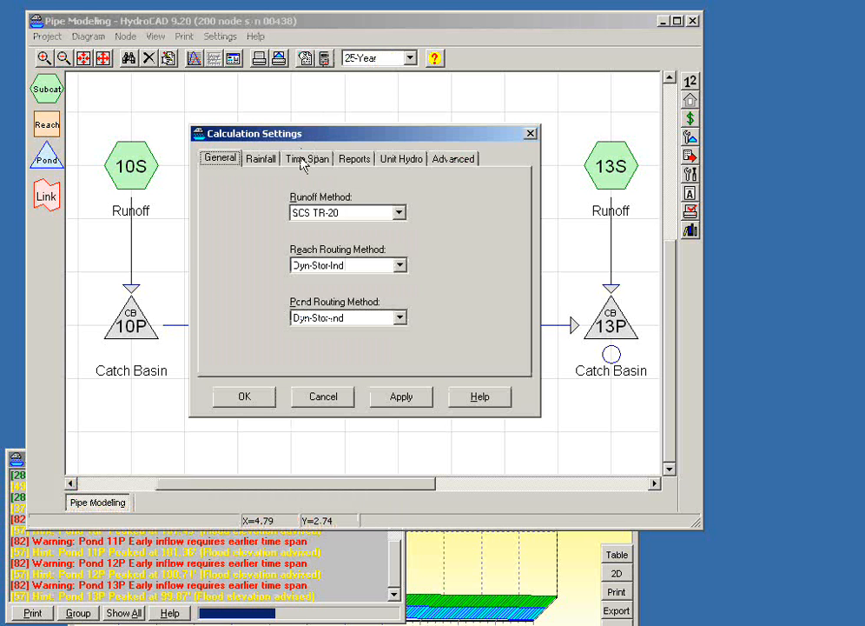
{"action": "left_click", "coordinate": [338, 400]}
{"action": "left_click", "coordinate": [133, 177]}
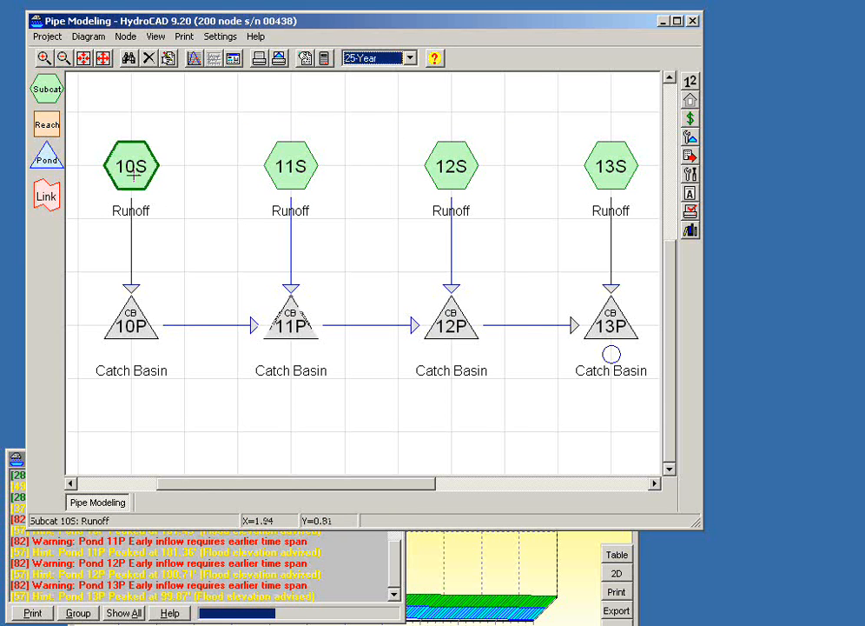
{"action": "double_click", "coordinate": [133, 176]}
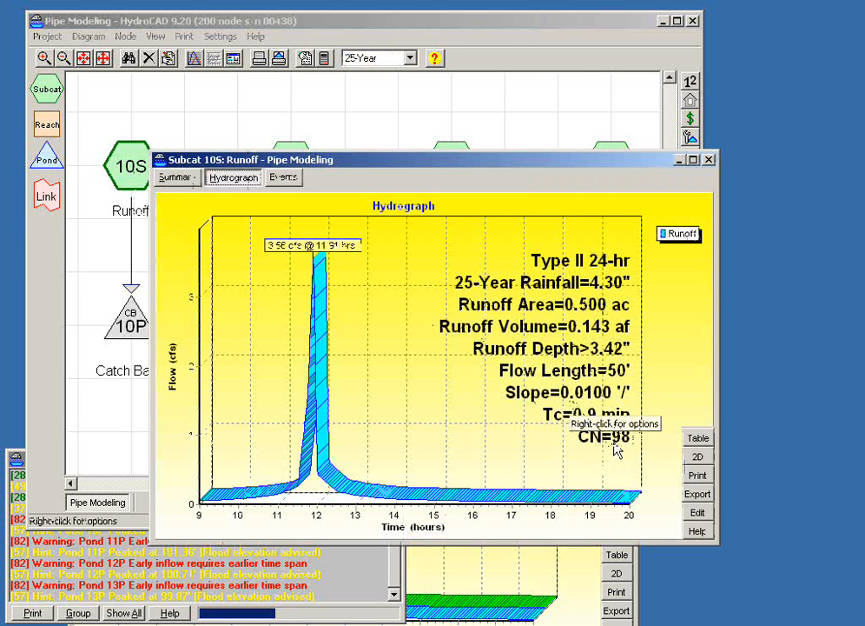
{"action": "left_click", "coordinate": [690, 459]}
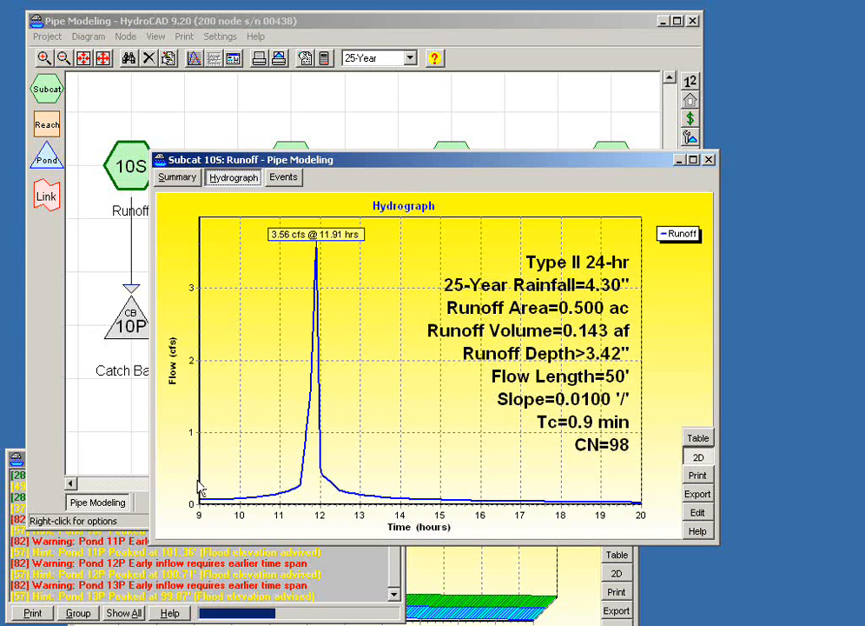
{"action": "left_click_drag", "start_coordinate": [226, 515], "coordinate": [264, 525]}
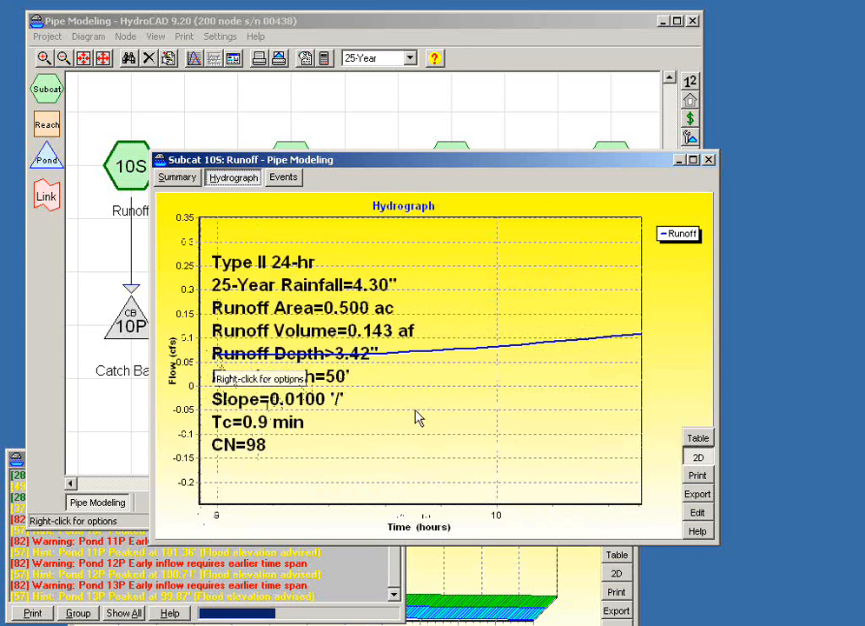
{"action": "left_click_drag", "start_coordinate": [414, 408], "coordinate": [337, 371]}
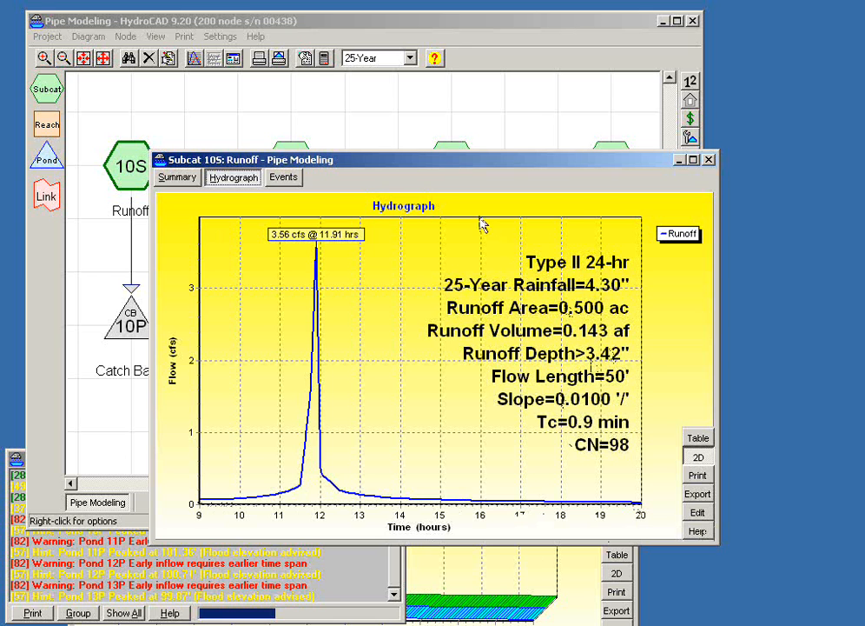
- Set the calculation start time to 0 hours
{"action": "left_click", "coordinate": [324, 58]}
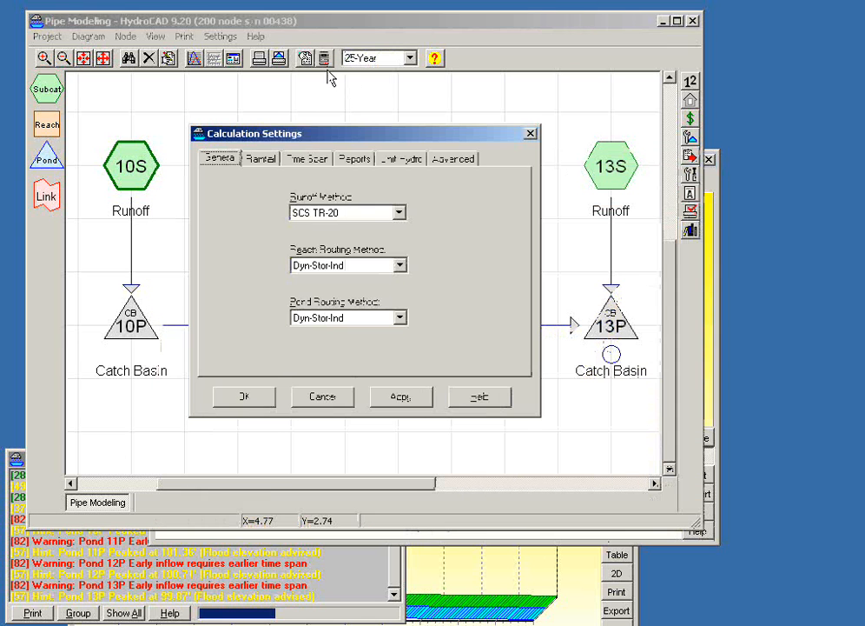
{"action": "left_click", "coordinate": [318, 159]}
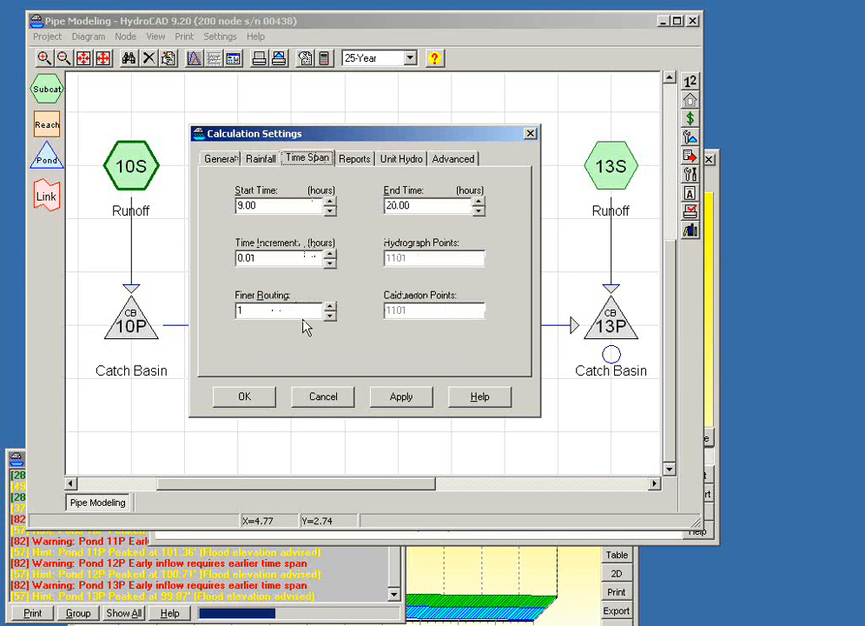
{"action": "left_click_drag", "start_coordinate": [277, 206], "coordinate": [160, 201]}
{"action": "type", "text": "0"}
{"action": "left_click", "coordinate": [251, 396]}
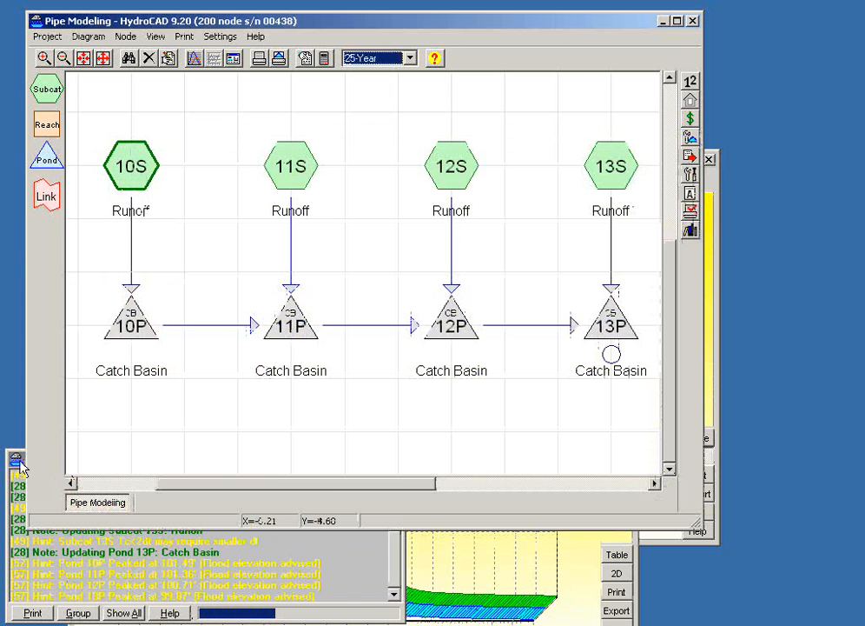
- Review the current messages for the new time span and bring up catch basin 10P's hydrograph
{"action": "left_click", "coordinate": [18, 461]}
{"action": "left_click", "coordinate": [396, 573]}
{"action": "mouse_move", "coordinate": [396, 574]}
{"action": "left_mouse_down"}
{"action": "mouse_move", "coordinate": [398, 546]}
{"action": "mouse_move", "coordinate": [392, 588]}
{"action": "left_mouse_up"}
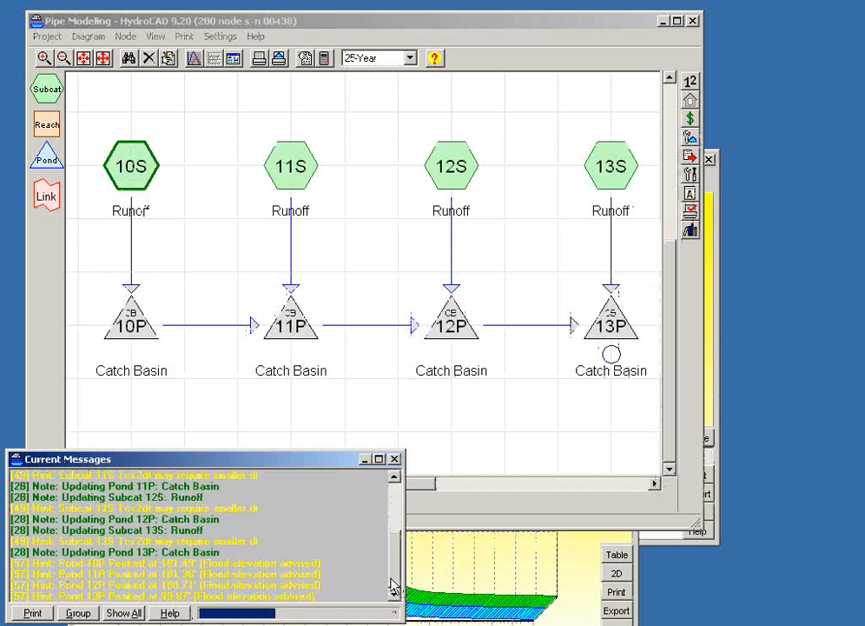
{"action": "left_click", "coordinate": [563, 571]}
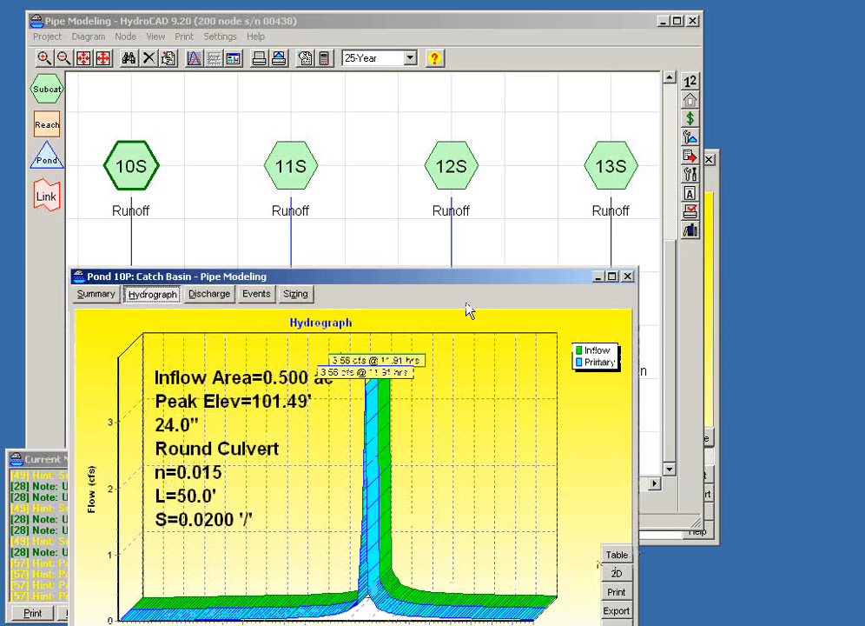
- Examine subcatchment 10S's runoff hydrograph over the new time span in both 3D and 2D
{"action": "left_click", "coordinate": [159, 180]}
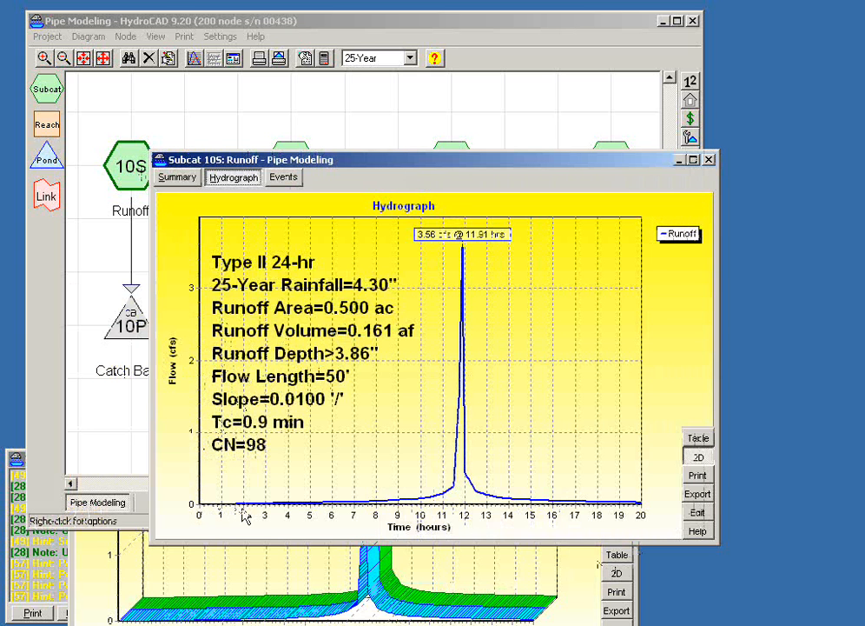
{"action": "left_click", "coordinate": [698, 458]}
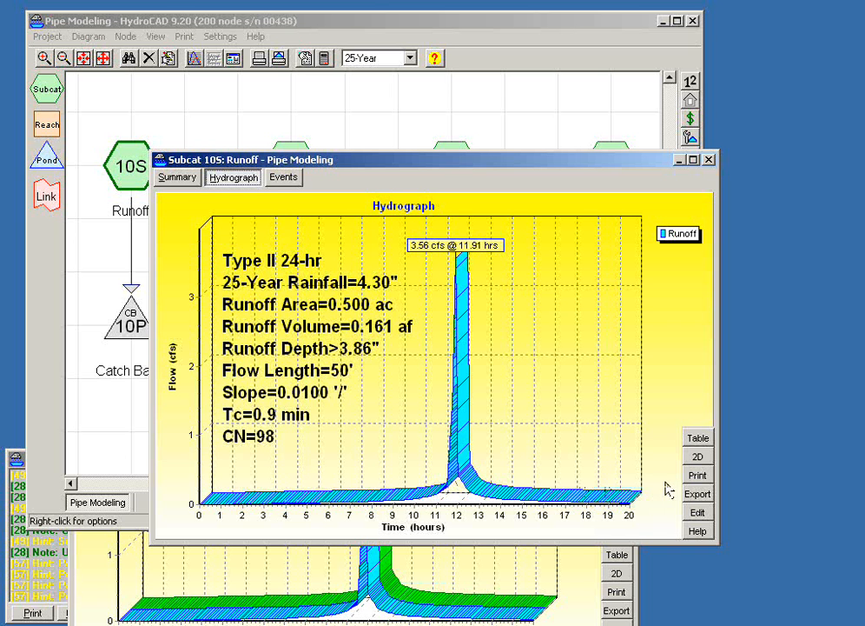
{"action": "left_click", "coordinate": [699, 458]}
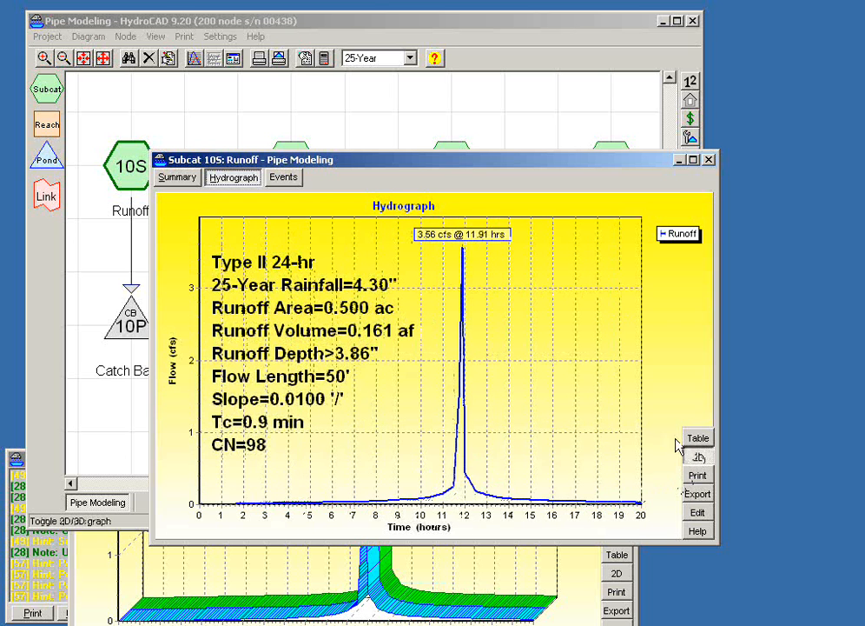
{"action": "left_click_drag", "start_coordinate": [428, 165], "coordinate": [345, 150]}
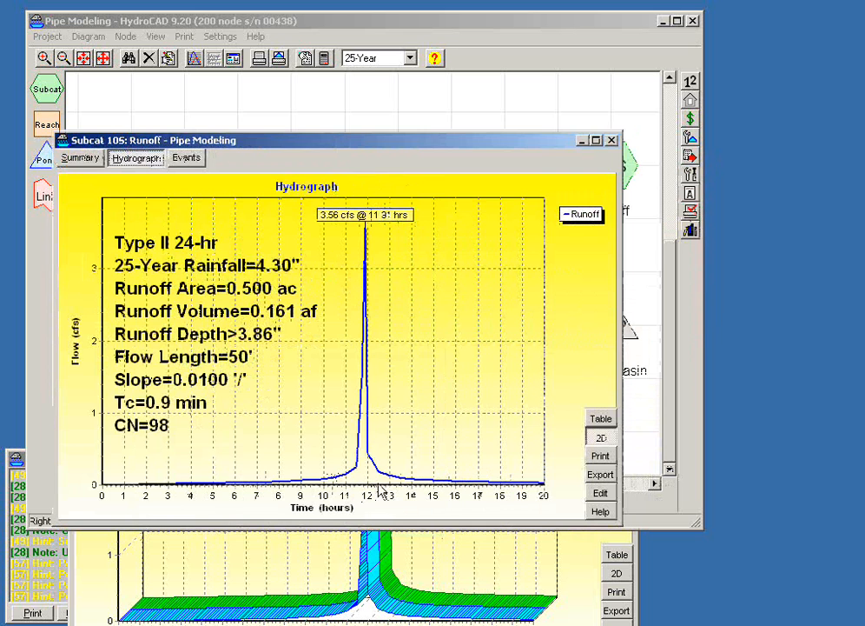
- Enable the reduced hydrograph time span for plots and tables, starting reports at 10.00 hours, and check subcatchment 10S's hydrograph
{"action": "left_click", "coordinate": [323, 63]}
{"action": "left_click", "coordinate": [323, 63]}
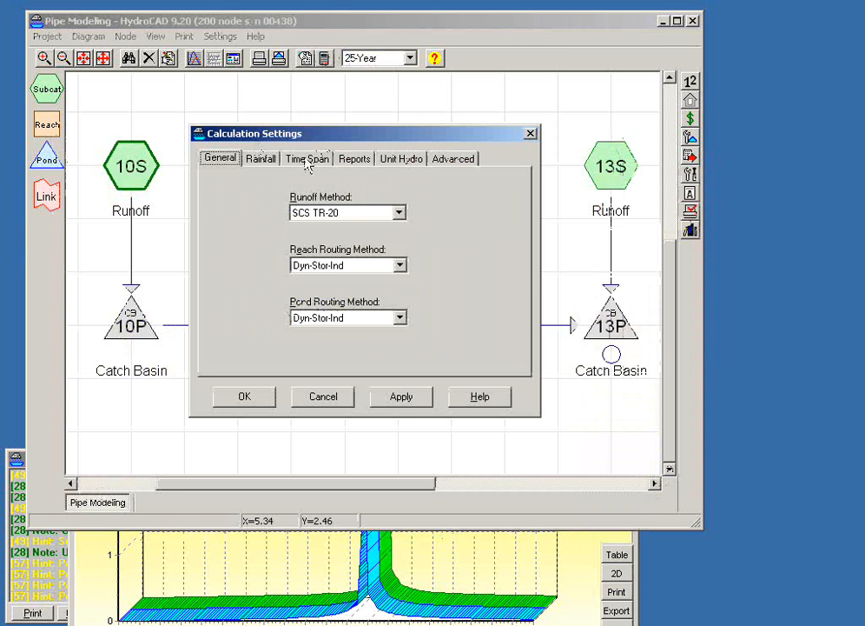
{"action": "left_click", "coordinate": [306, 158]}
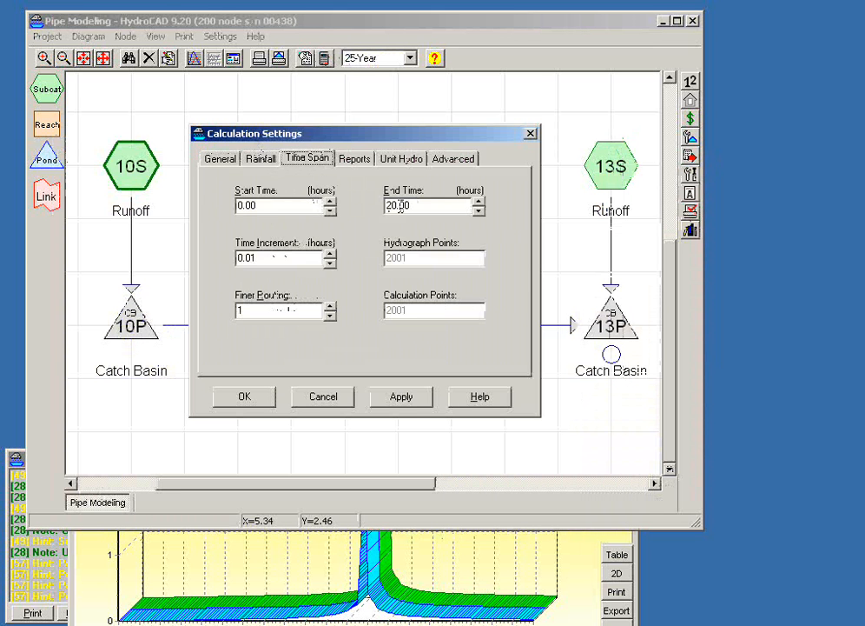
{"action": "left_click", "coordinate": [355, 160]}
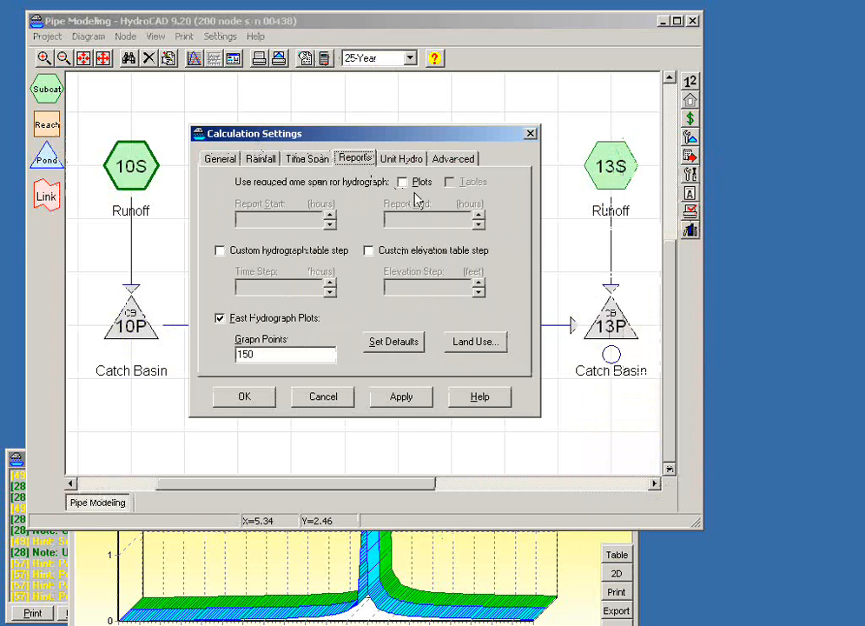
{"action": "left_click", "coordinate": [402, 182]}
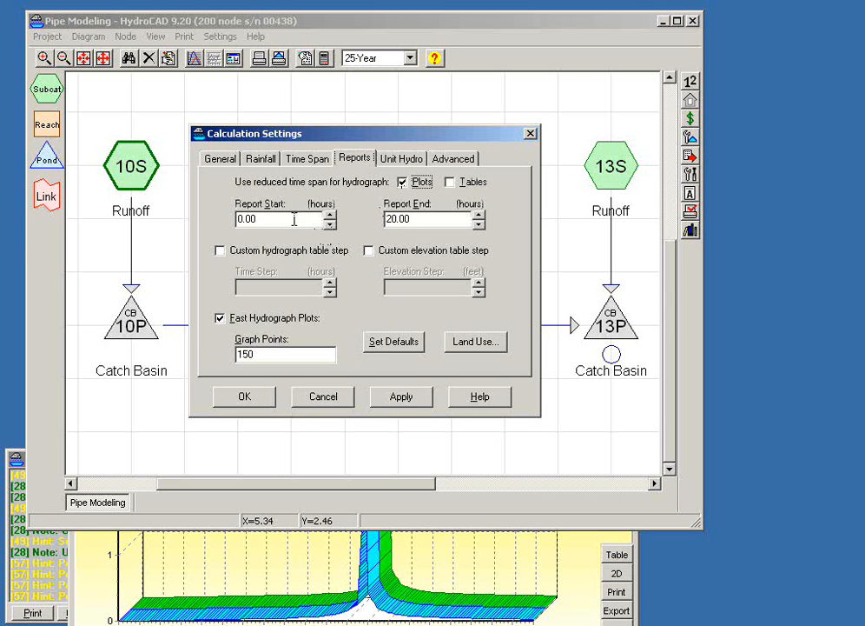
{"action": "left_click", "coordinate": [459, 186]}
{"action": "double_click", "coordinate": [299, 222]}
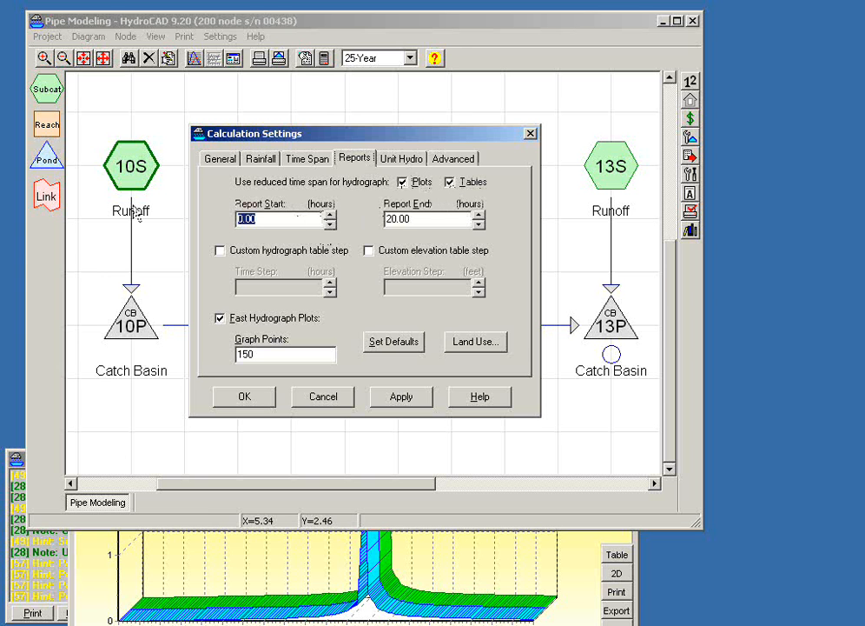
{"action": "type", "text": "10.00"}
{"action": "key", "text": "Tab"}
{"action": "left_click", "coordinate": [245, 396]}
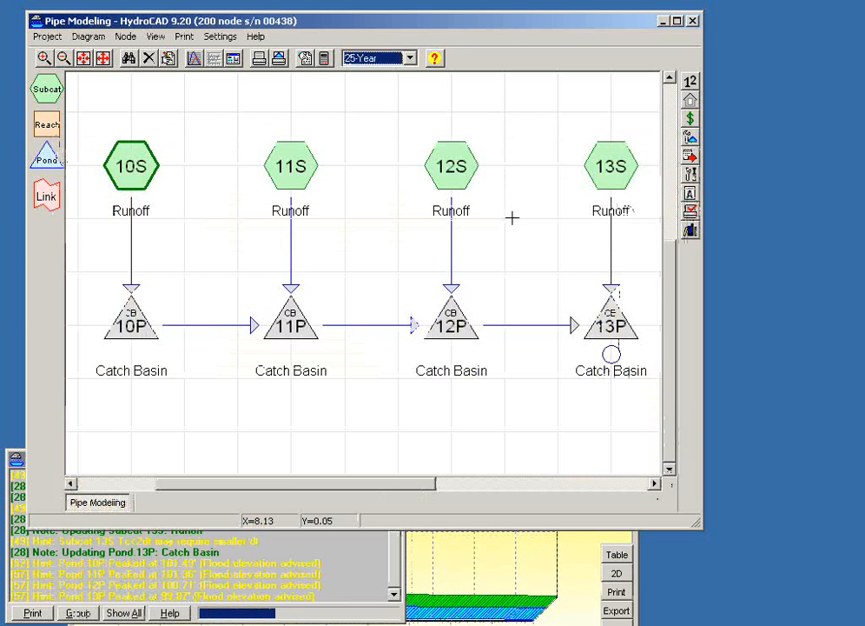
{"action": "double_click", "coordinate": [104, 165]}
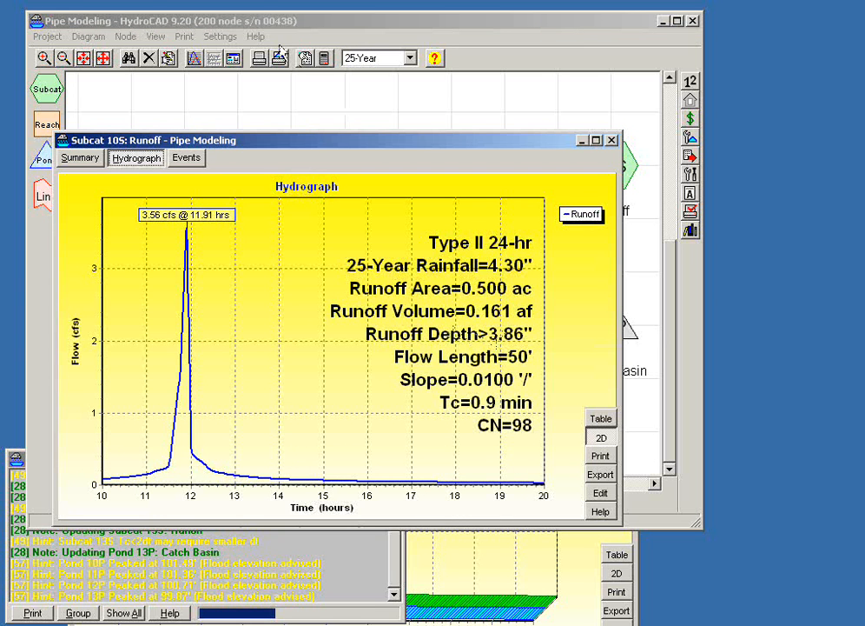
{"action": "key", "text": "Escape"}
- Extend the calculation time span to an end time of 28 hours
{"action": "left_click", "coordinate": [323, 59]}
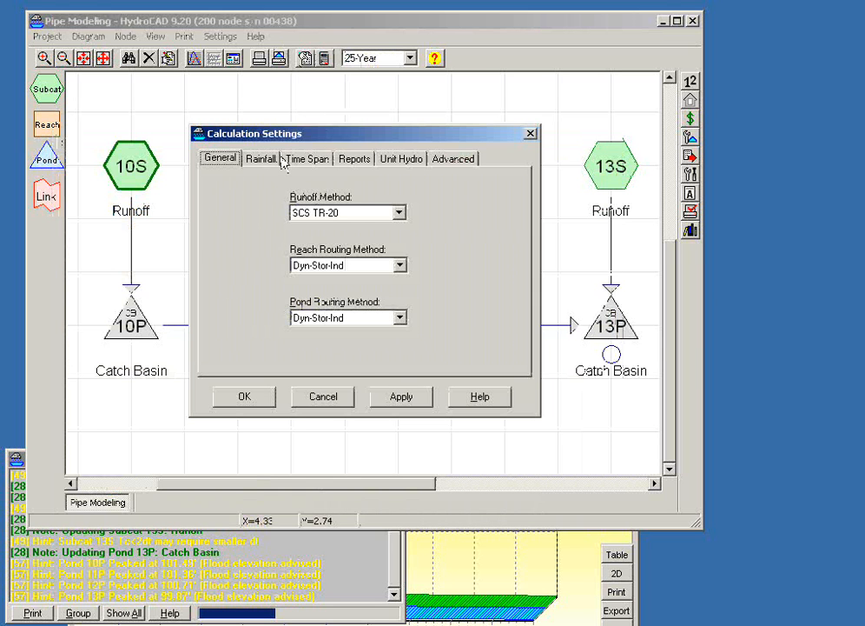
{"action": "left_click", "coordinate": [302, 160]}
{"action": "double_click", "coordinate": [400, 205]}
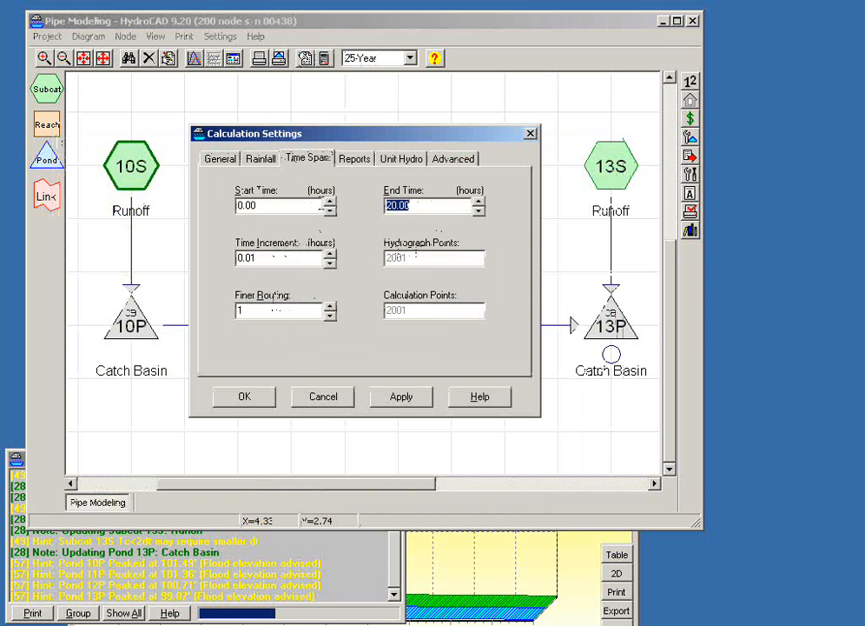
{"action": "type", "text": "28"}
{"action": "key", "text": "Tab"}
{"action": "left_click", "coordinate": [244, 396]}
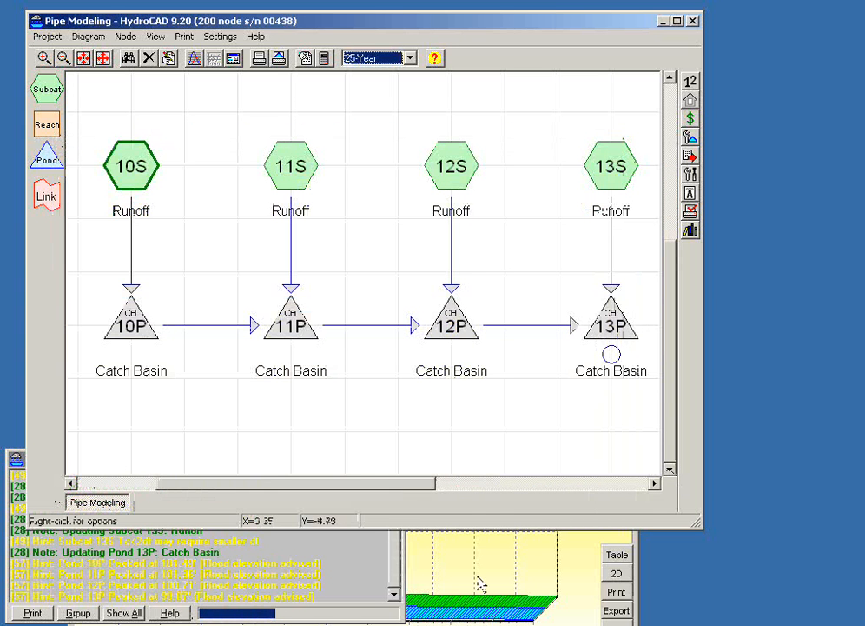
- Review the hydrographs of subcatchment 10S and catch basins 10P and 11P for the extended time span
{"action": "double_click", "coordinate": [144, 178]}
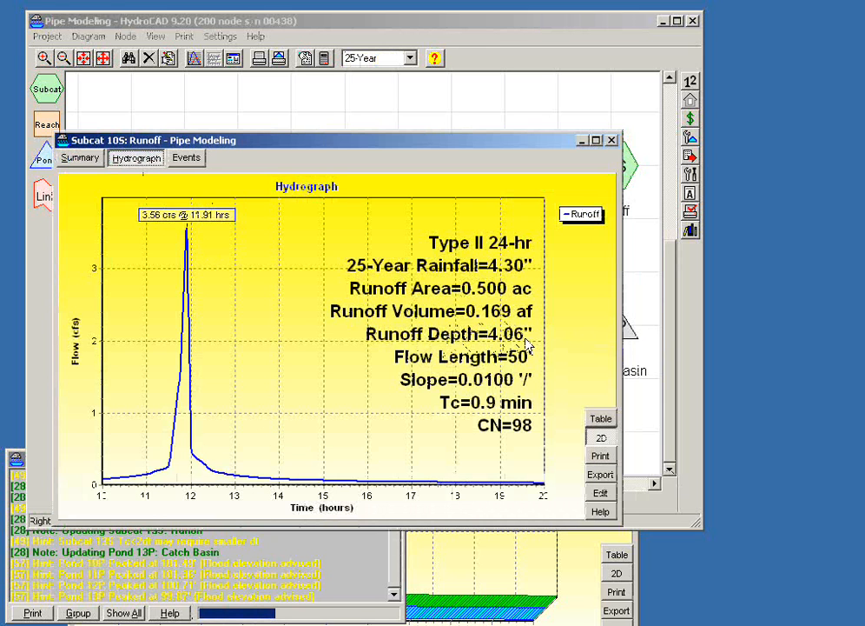
{"action": "left_click", "coordinate": [611, 140]}
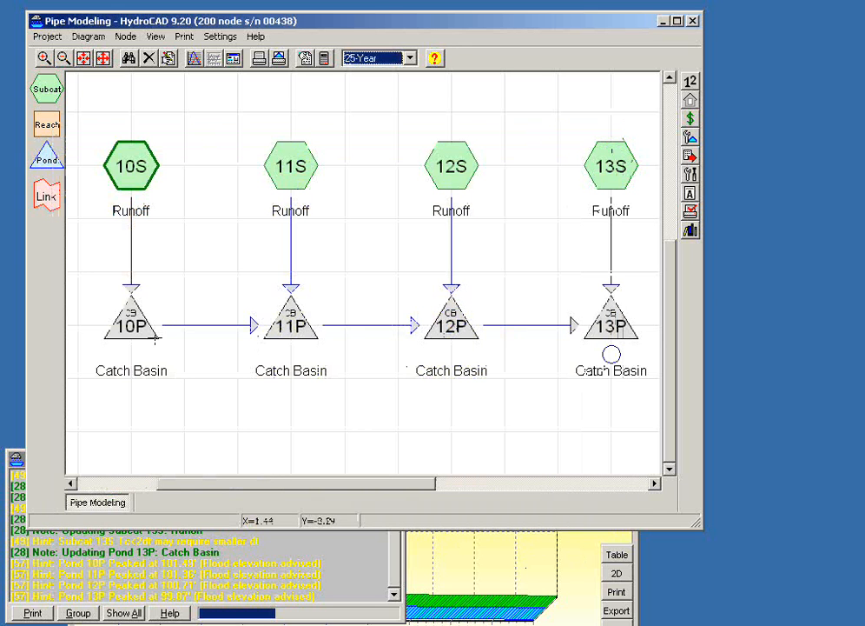
{"action": "double_click", "coordinate": [132, 322]}
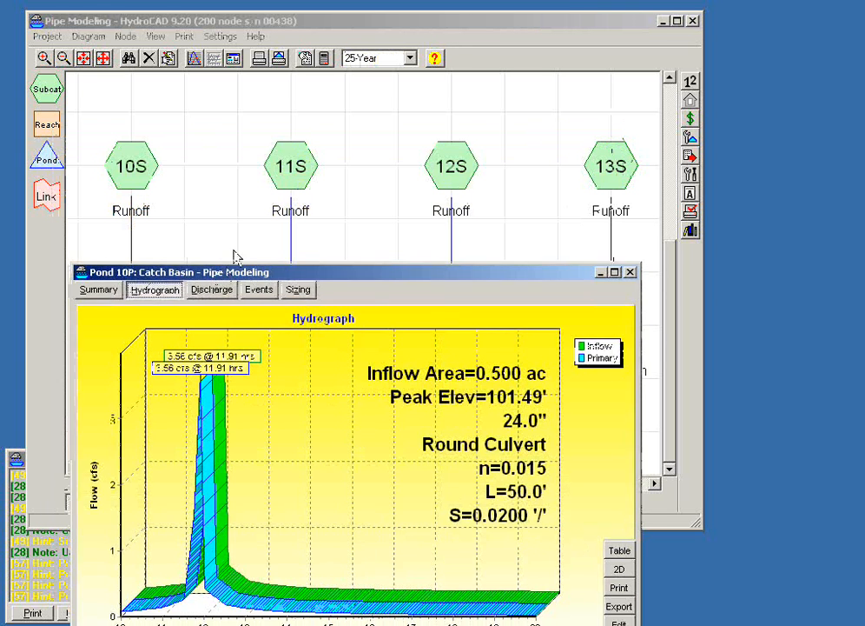
{"action": "left_click_drag", "start_coordinate": [223, 279], "coordinate": [395, 92]}
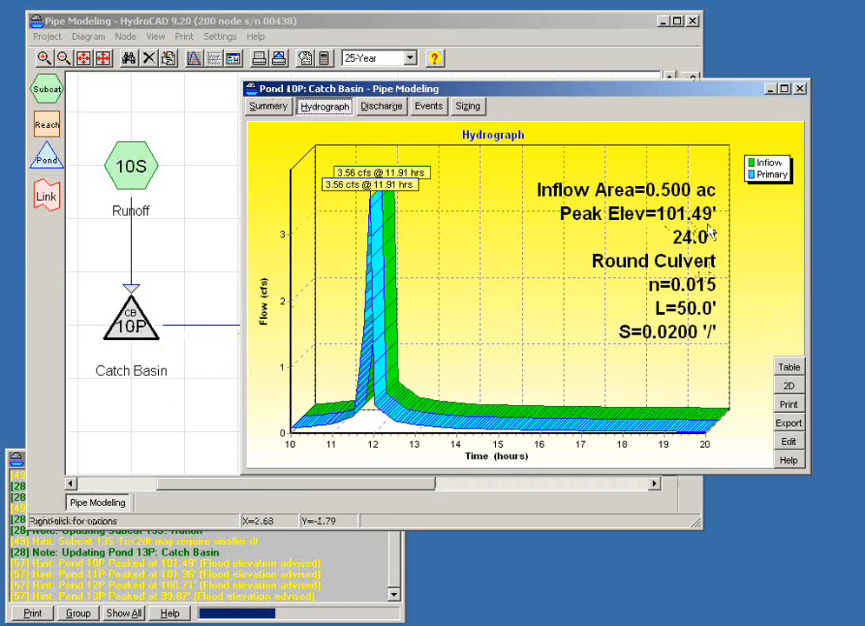
{"action": "left_click", "coordinate": [205, 365]}
{"action": "double_click", "coordinate": [294, 328]}
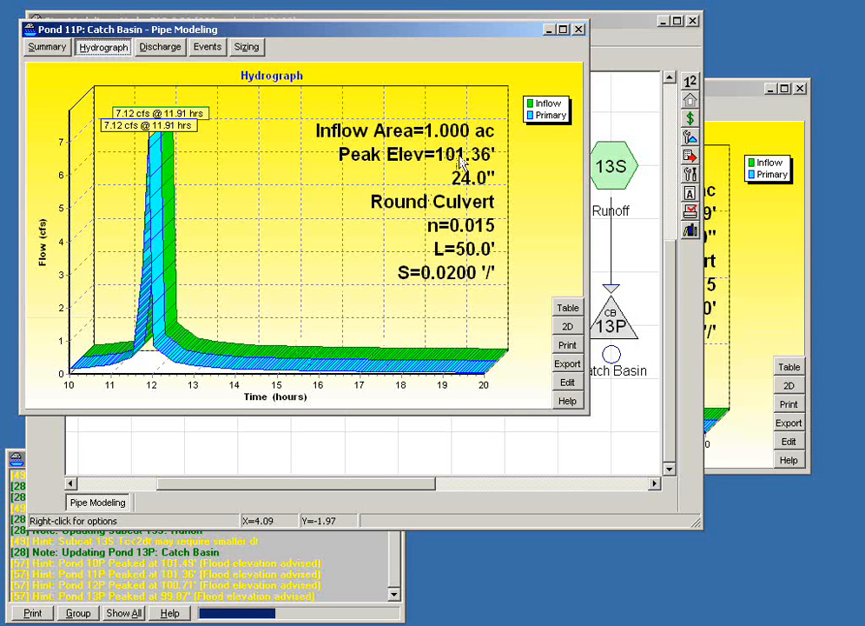
{"action": "left_click", "coordinate": [578, 29]}
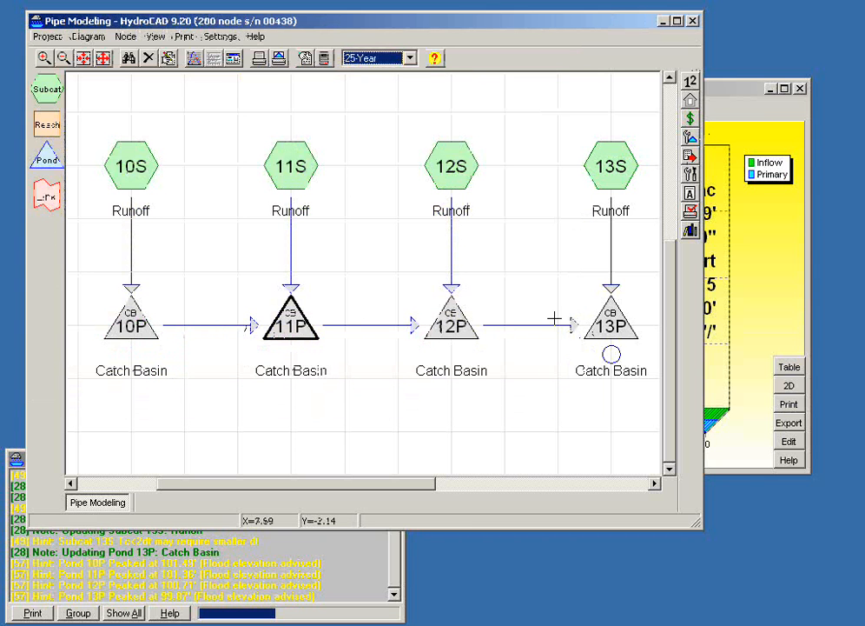
- Trace the catch basin chain on the diagram and bring up the current messages about the ponds' peak elevations
{"action": "mouse_move", "coordinate": [623, 319]}
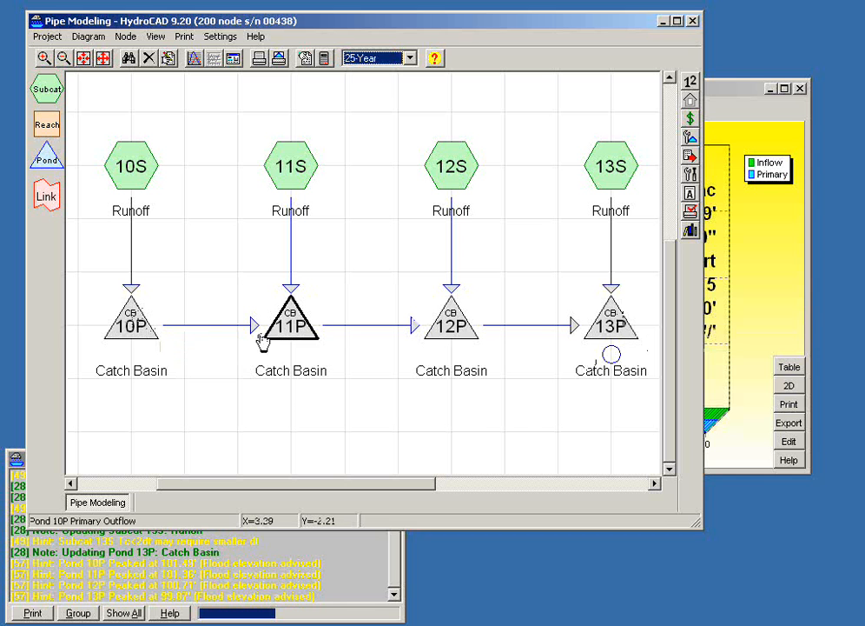
{"action": "mouse_move", "coordinate": [240, 341]}
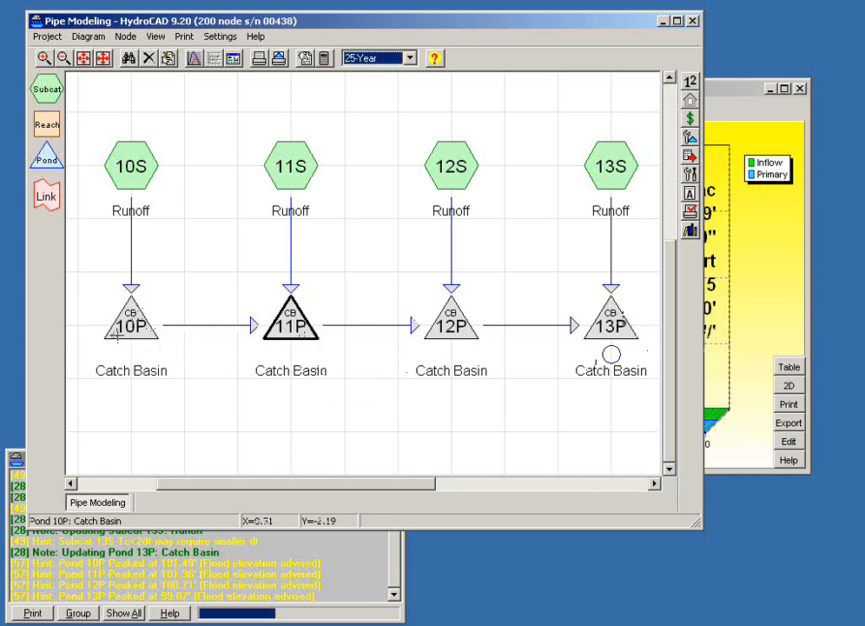
{"action": "mouse_move", "coordinate": [116, 334]}
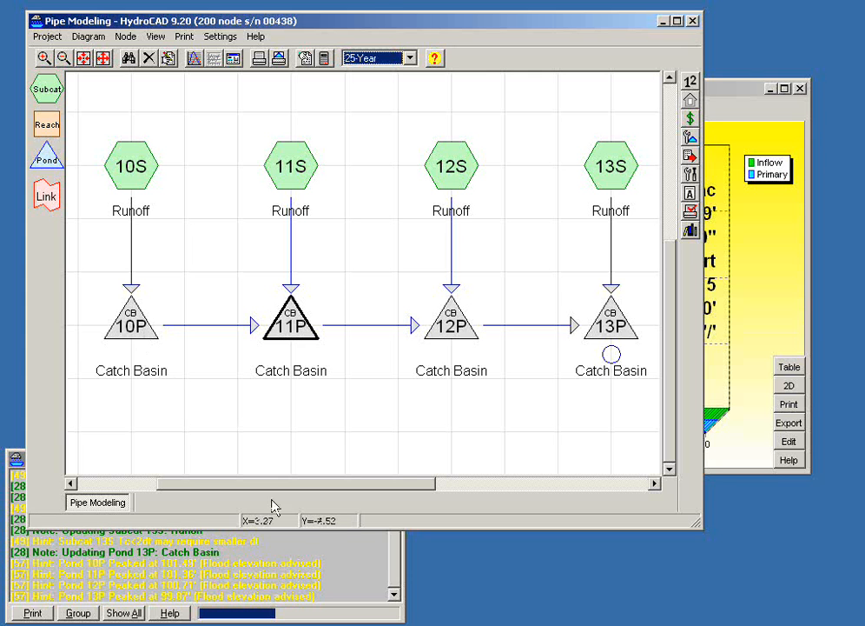
{"action": "left_click", "coordinate": [397, 572]}
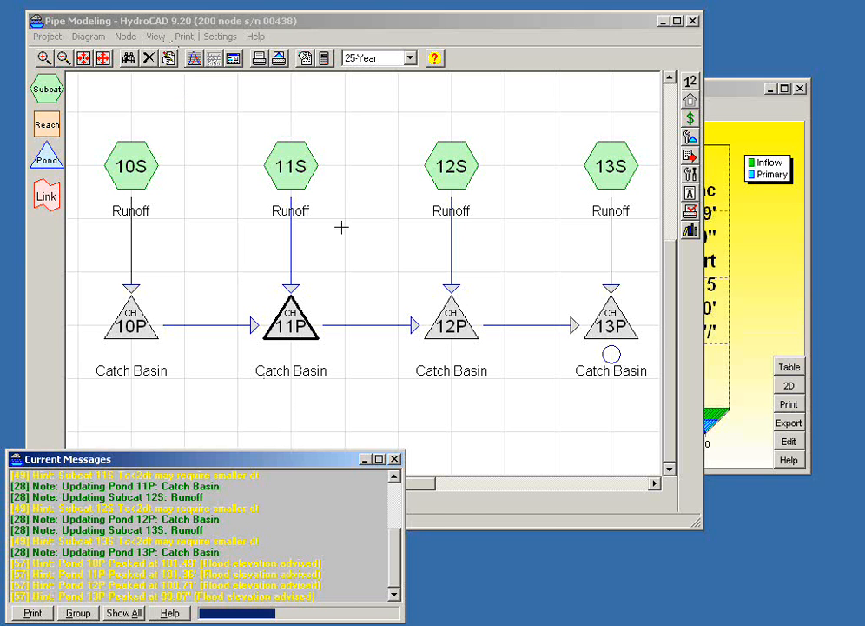
- Add an Orifice/Grate as the second outlet of catch basin 11P, with an invert elevation of 110.00 feet
{"action": "right_click", "coordinate": [300, 331]}
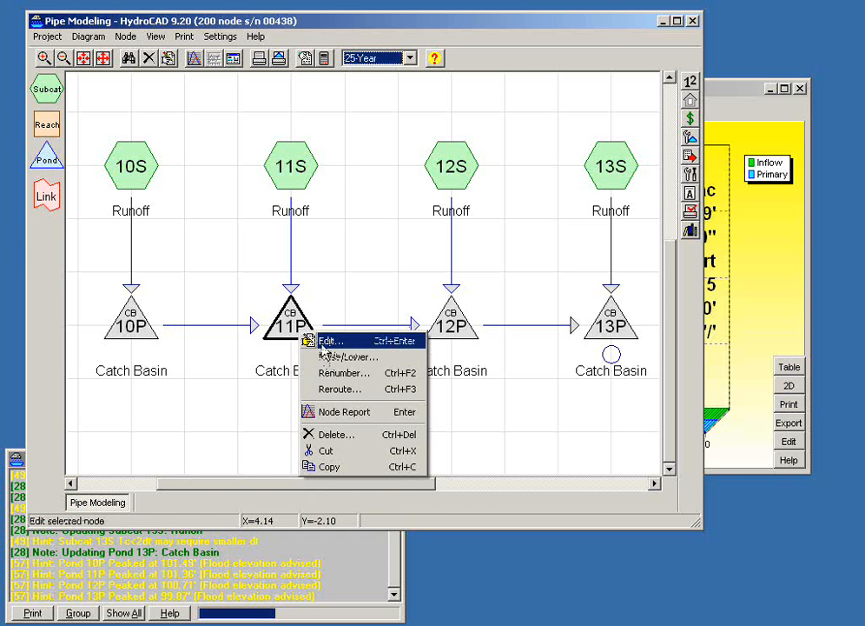
{"action": "left_click", "coordinate": [326, 341]}
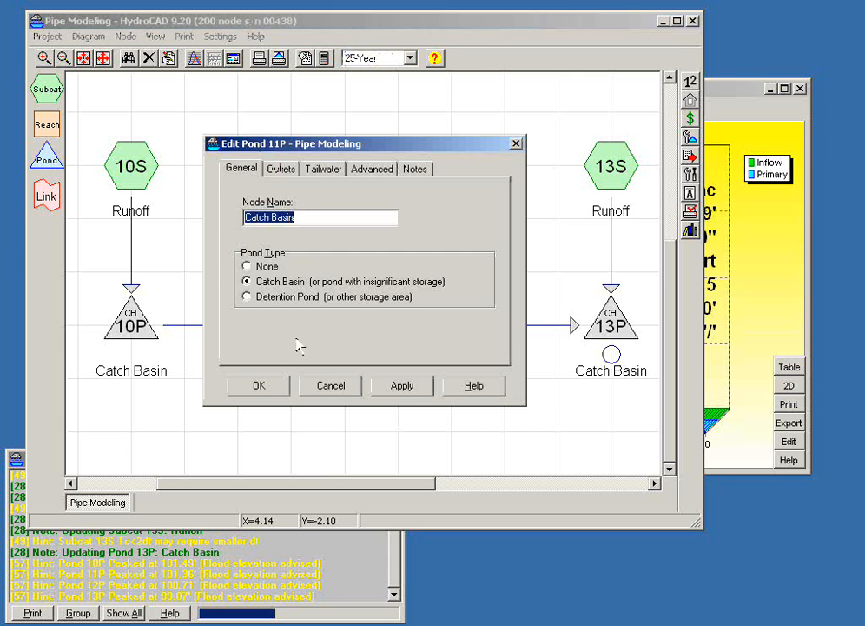
{"action": "left_click", "coordinate": [283, 168]}
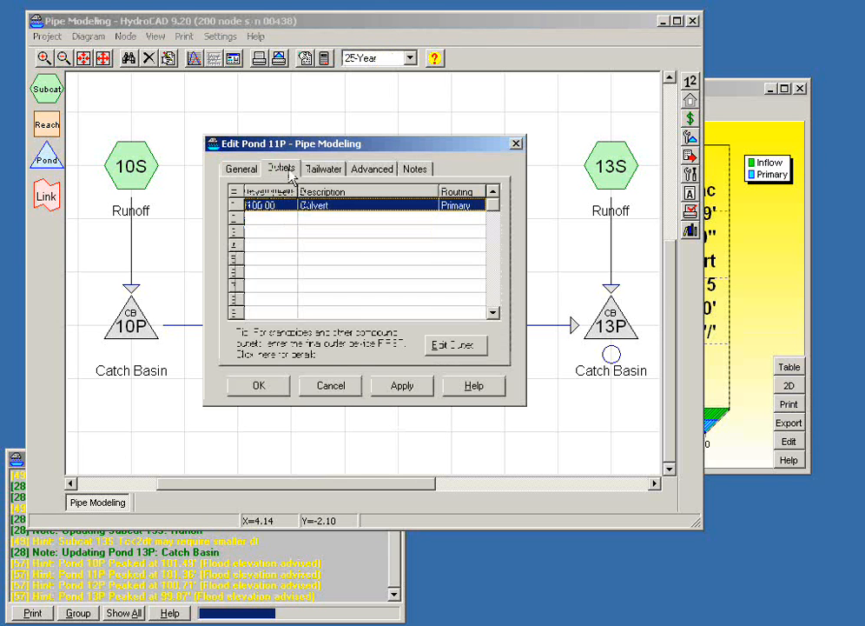
{"action": "double_click", "coordinate": [278, 218]}
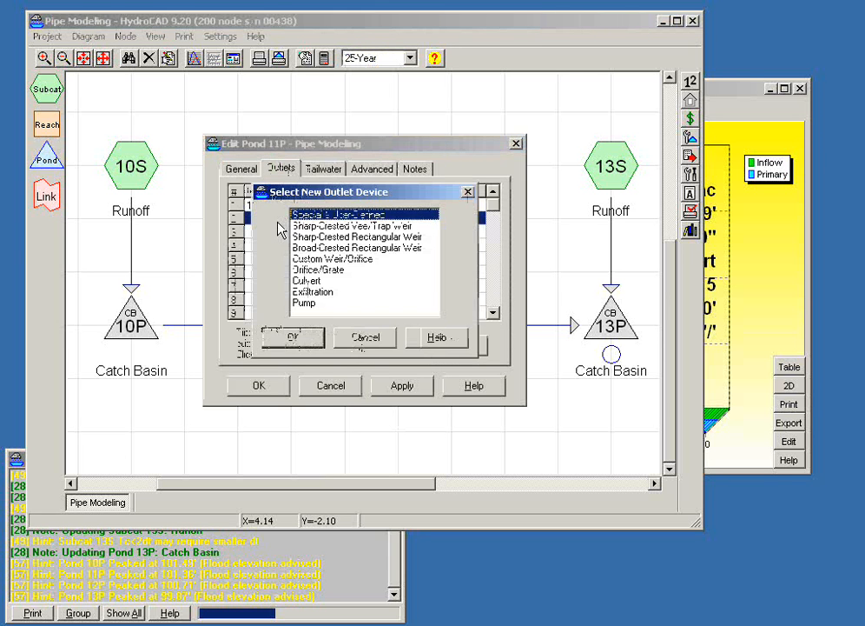
{"action": "left_click", "coordinate": [309, 273]}
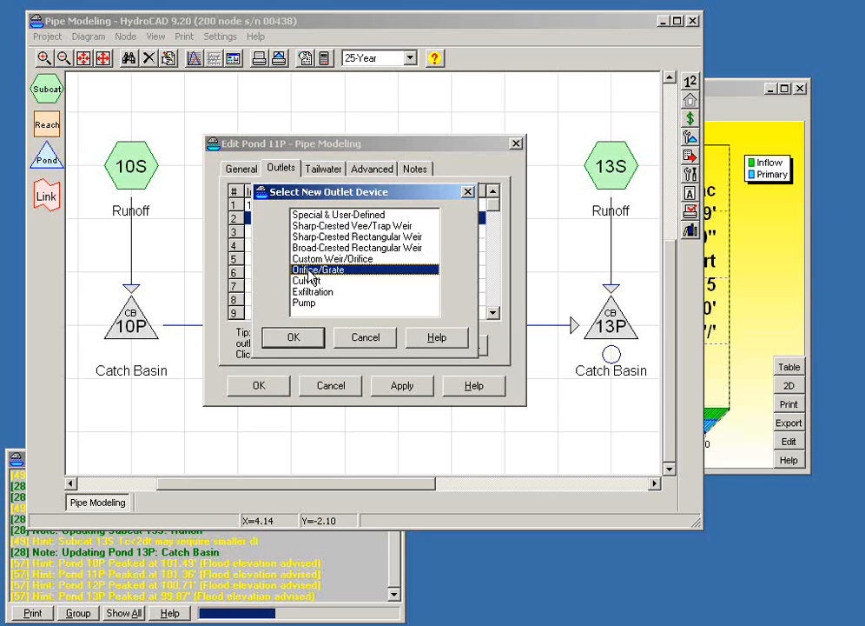
{"action": "double_click", "coordinate": [308, 271]}
{"action": "type", "text": "110.00"}
{"action": "key", "text": "Tab"}
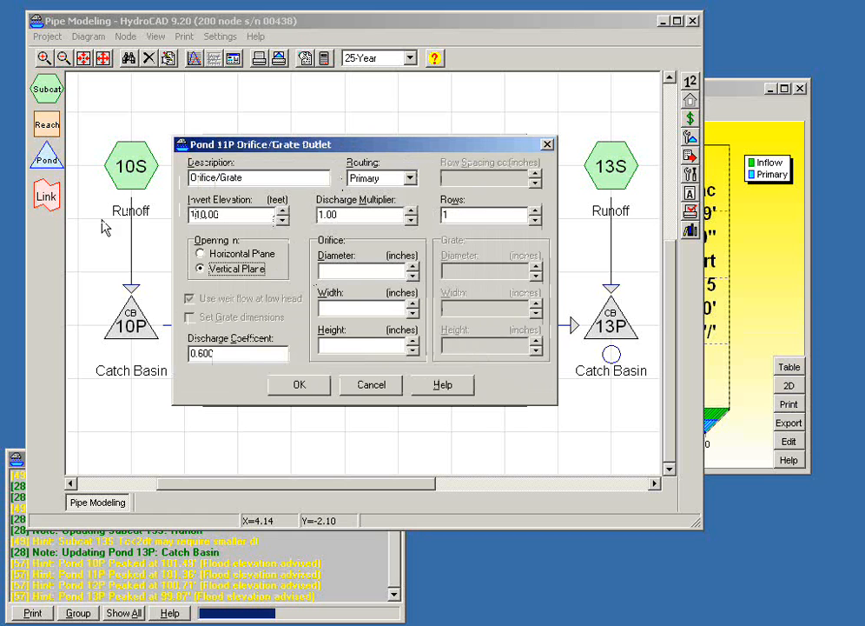
- Give the grate a horizontal-plane opening with a diameter of 24.0 inches and accept the outlet
{"action": "left_click", "coordinate": [201, 253]}
{"action": "left_click", "coordinate": [351, 270]}
{"action": "type", "text": "24.0"}
{"action": "left_click", "coordinate": [346, 307]}
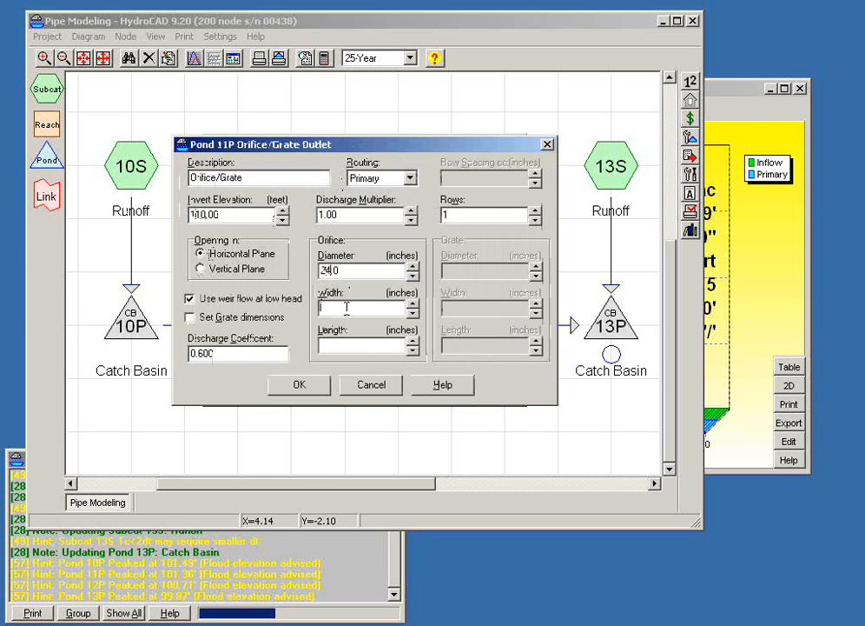
{"action": "left_click", "coordinate": [294, 392]}
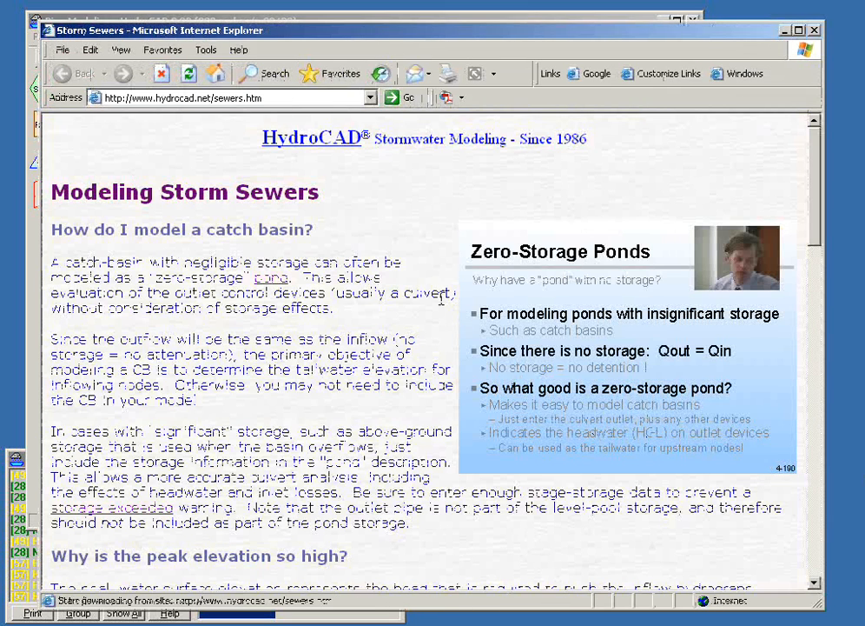
- Read the HydroCAD storm sewers web page on peak elevations, grates and connecting catch basins, and close it
{"action": "scroll", "coordinate": [442, 299], "scroll_direction": "down", "scroll_amount": 5}
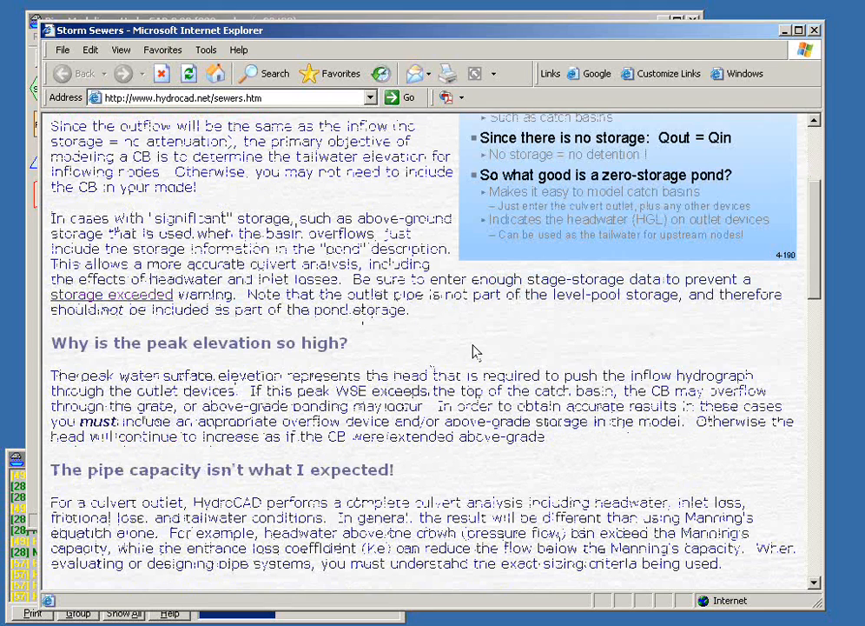
{"action": "scroll", "coordinate": [474, 347], "scroll_direction": "down", "scroll_amount": 10}
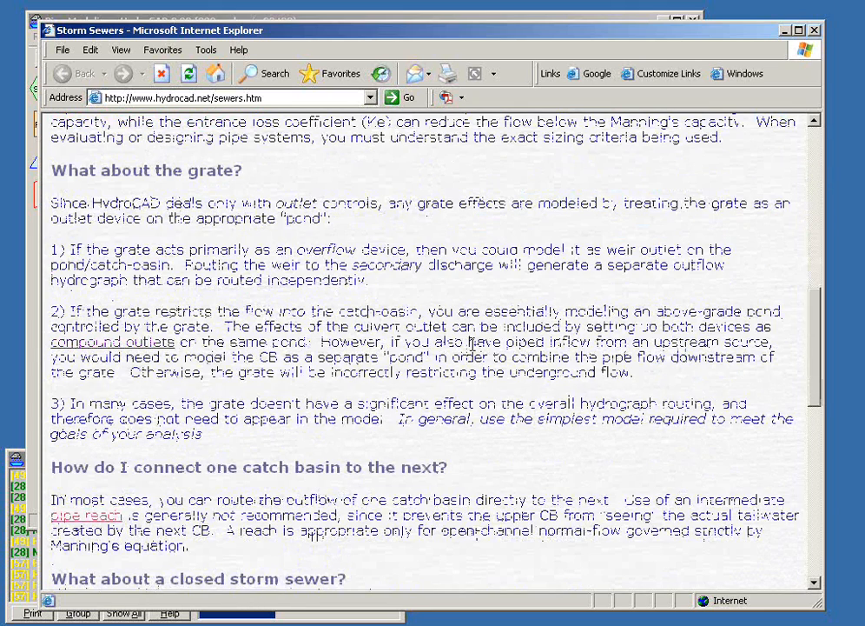
{"action": "scroll", "coordinate": [473, 343], "scroll_direction": "down", "scroll_amount": 3}
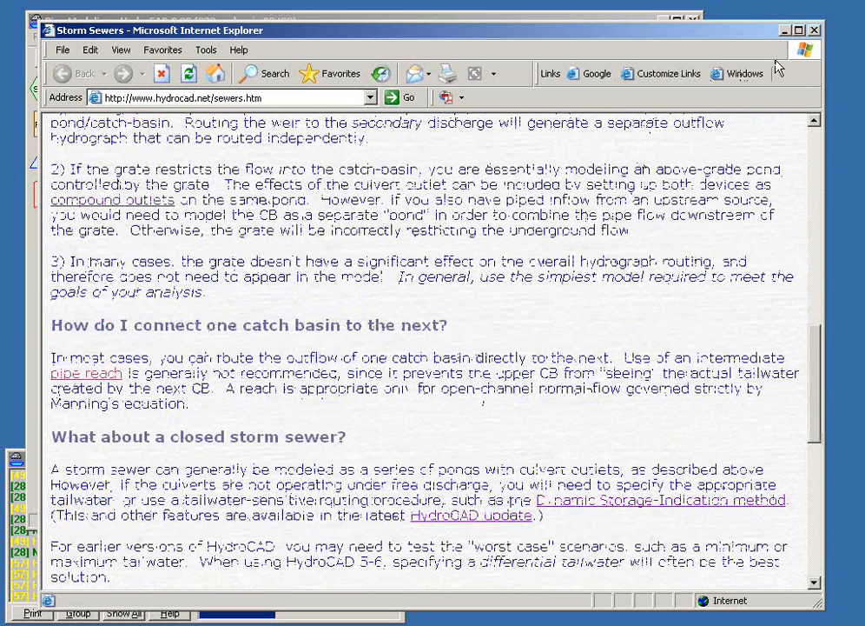
{"action": "left_click", "coordinate": [815, 31]}
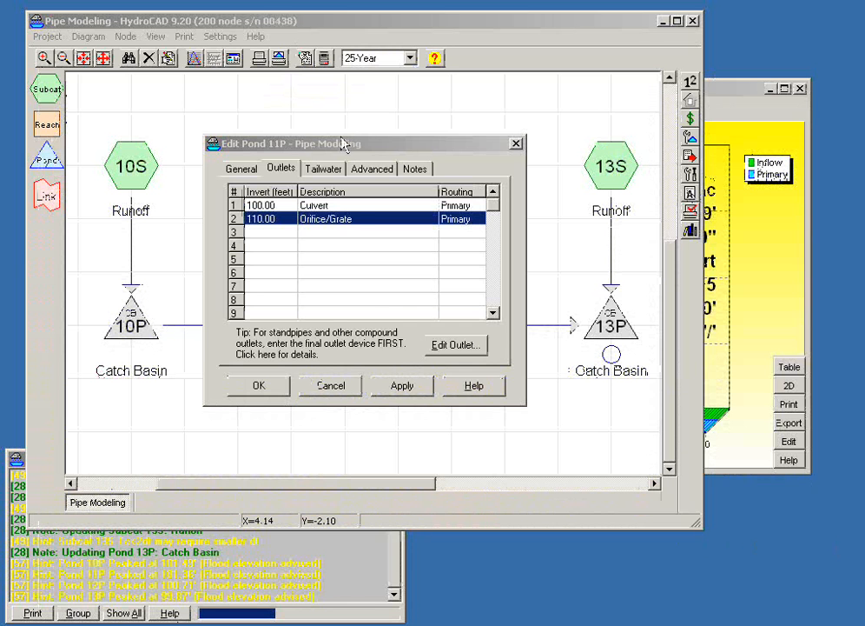
- Change the routing of catch basin 11P's Orifice/Grate outlet to Secondary
{"action": "left_click_drag", "start_coordinate": [343, 149], "coordinate": [385, 167]}
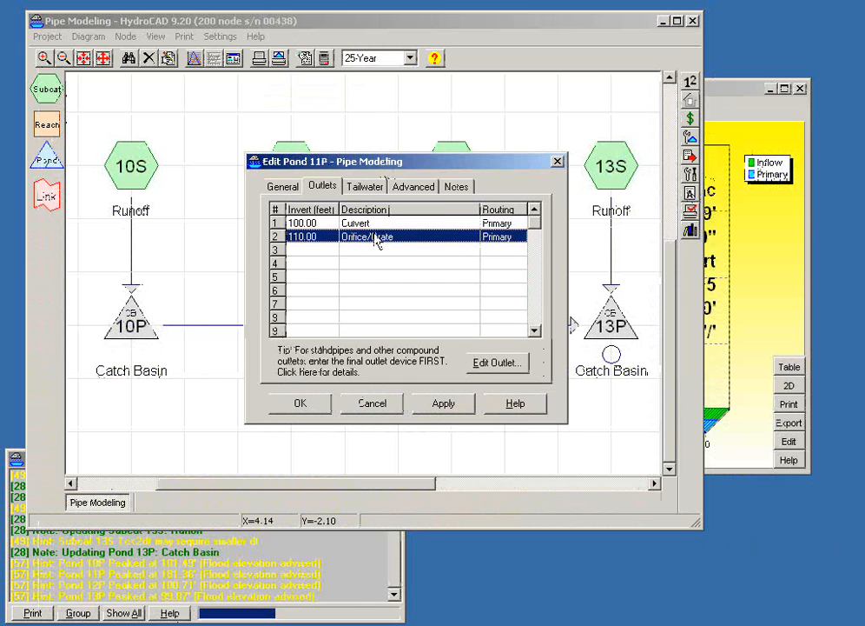
{"action": "double_click", "coordinate": [375, 239]}
{"action": "left_click", "coordinate": [410, 180]}
{"action": "left_click", "coordinate": [376, 227]}
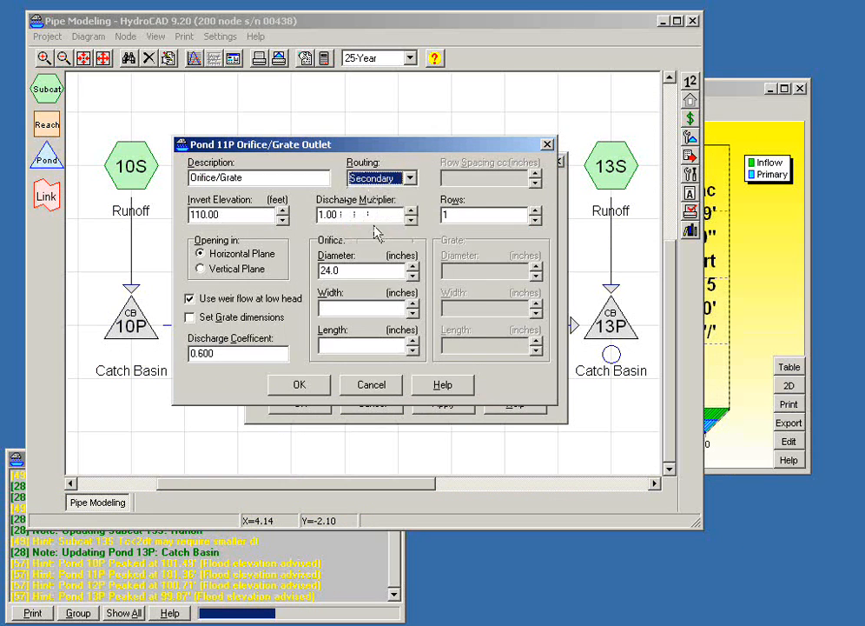
{"action": "left_click", "coordinate": [302, 388]}
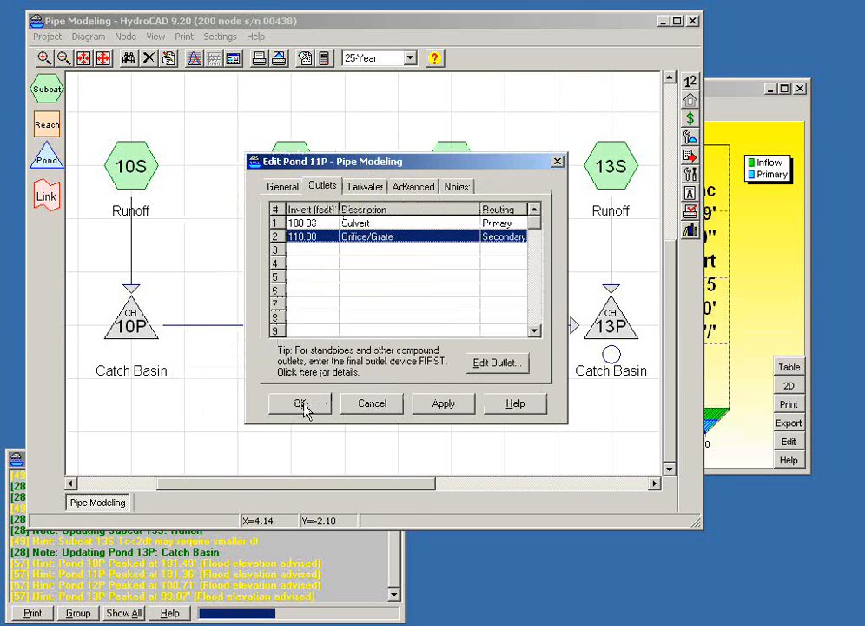
- Accept the outlet changes of catch basin 11P and review its hydrograph and summary report
{"action": "left_click", "coordinate": [302, 405]}
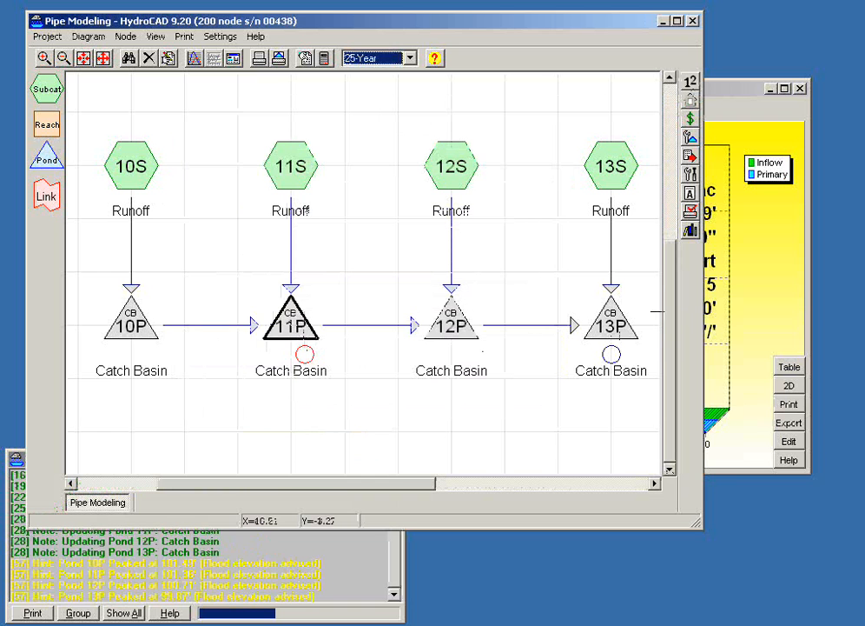
{"action": "double_click", "coordinate": [291, 334]}
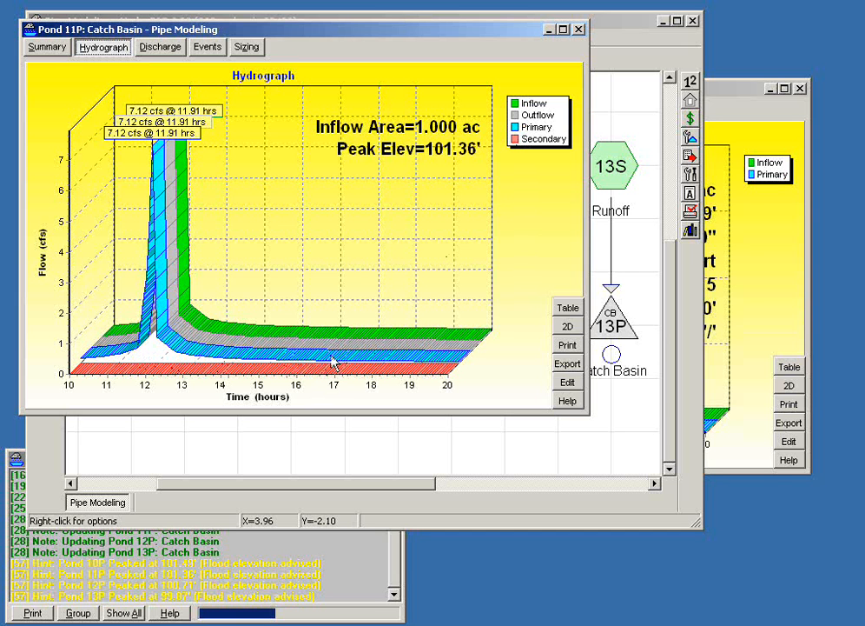
{"action": "left_click", "coordinate": [43, 49]}
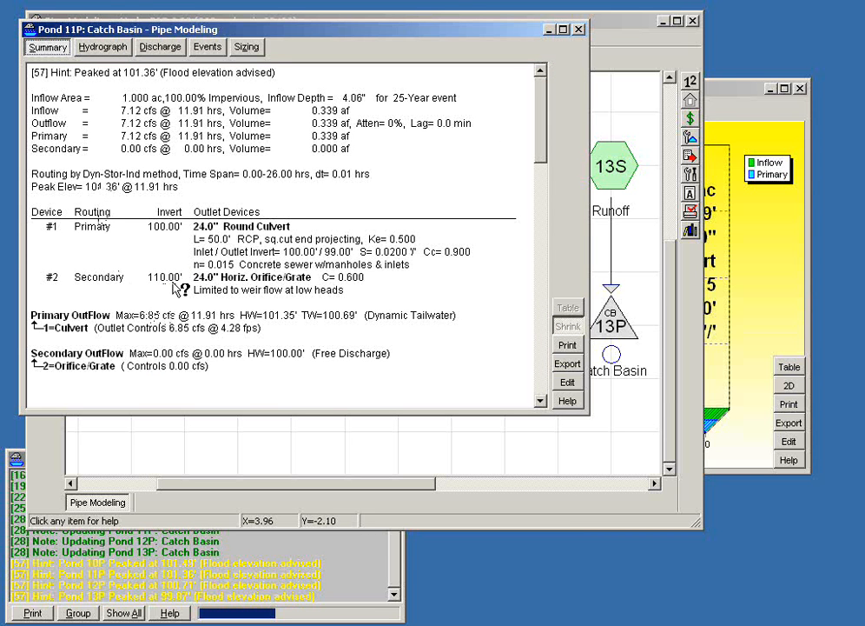
{"action": "left_click", "coordinate": [333, 488]}
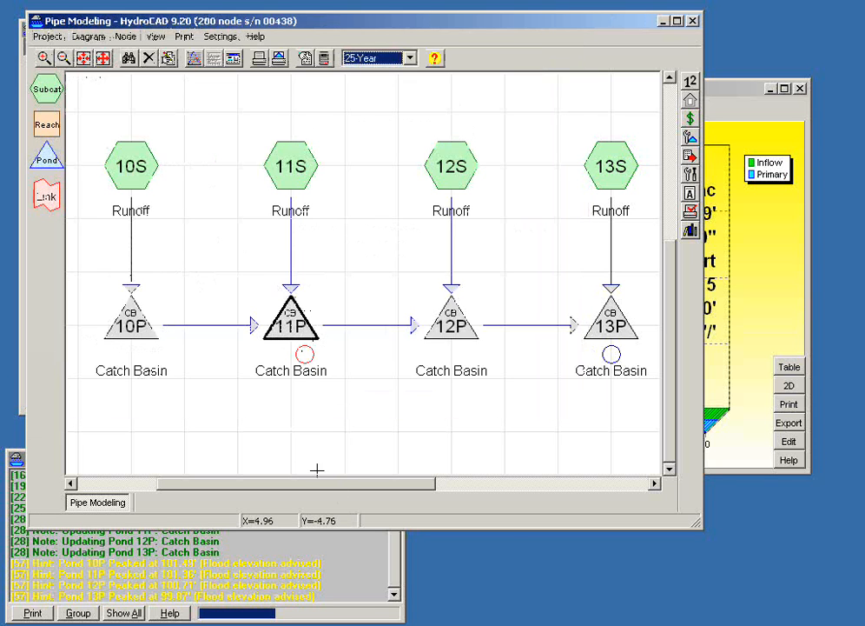
- Route the secondary outflow of catch basin 11P to catch basin 12P and close the open report windows
{"action": "mouse_move", "coordinate": [308, 356]}
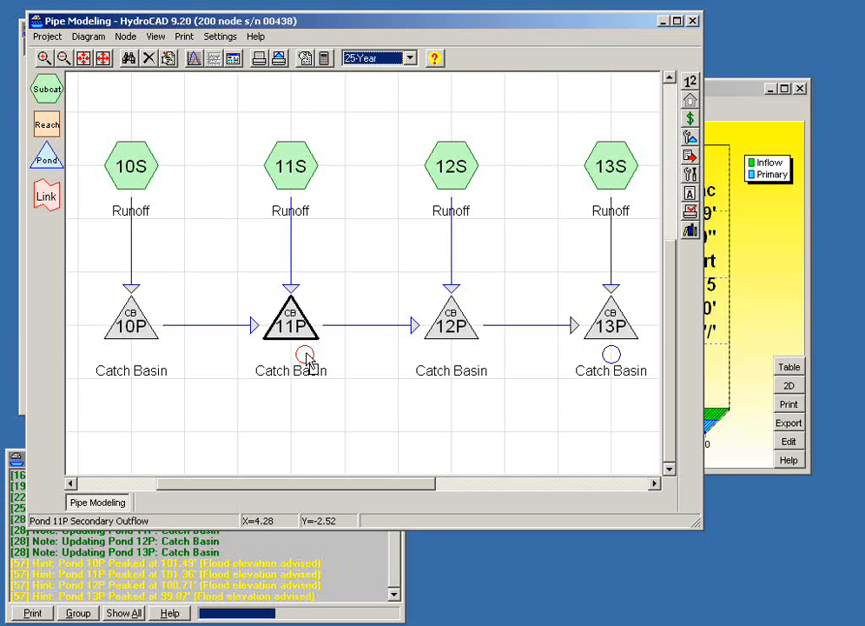
{"action": "left_click_drag", "start_coordinate": [307, 356], "coordinate": [449, 332]}
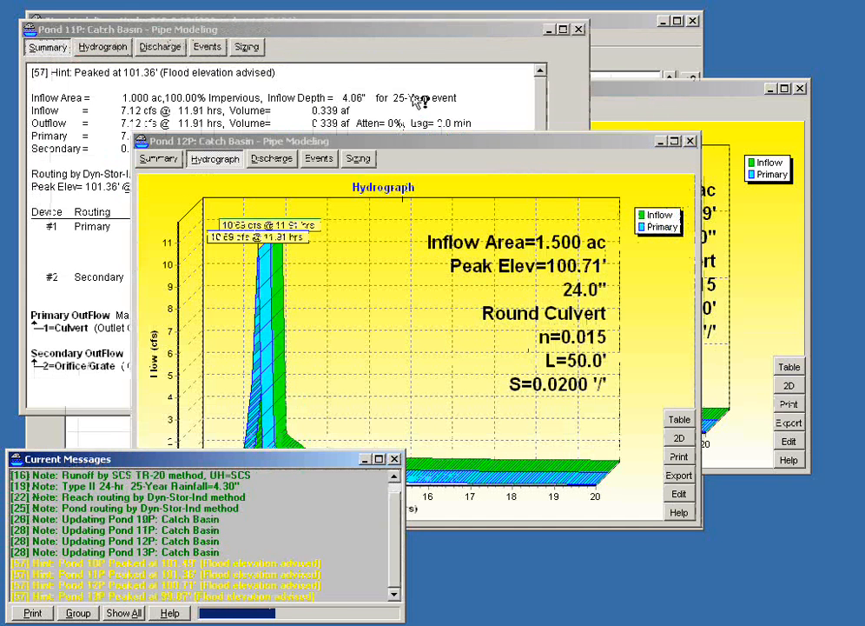
{"action": "left_click", "coordinate": [693, 142]}
{"action": "left_click", "coordinate": [580, 31]}
{"action": "left_click", "coordinate": [802, 89]}
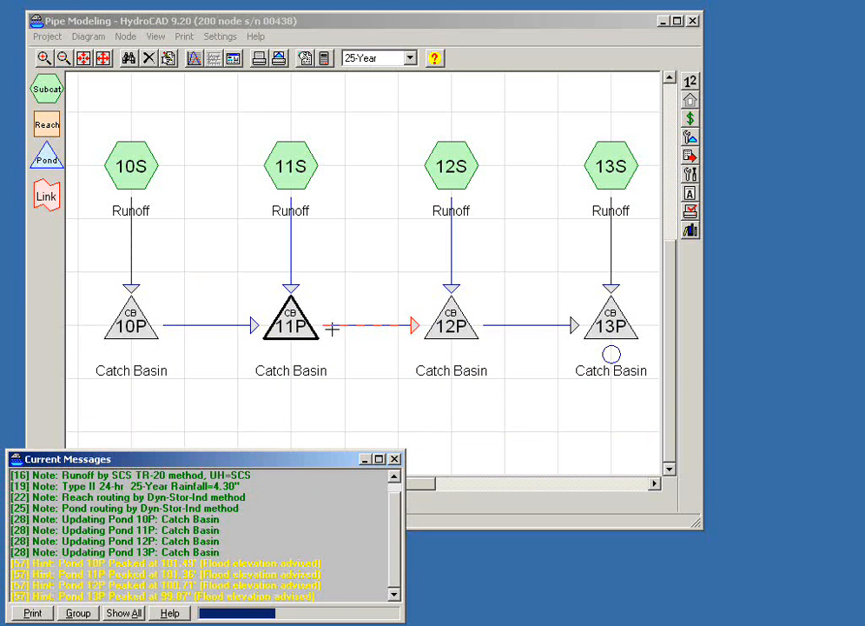
- Disconnect catch basin 11P's secondary outflow from catch basin 12P, keeping its primary outflow routed there
{"action": "mouse_move", "coordinate": [421, 329]}
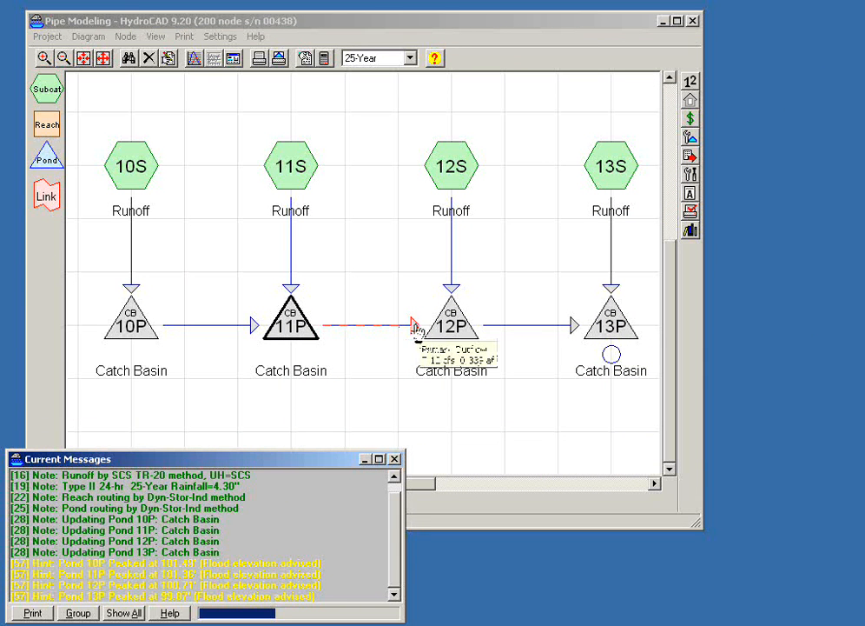
{"action": "left_click", "coordinate": [416, 328]}
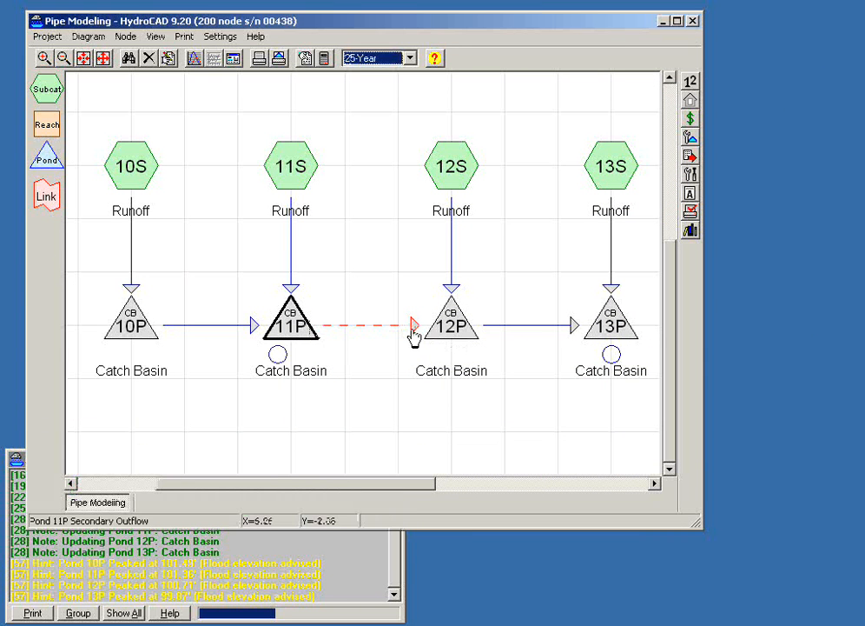
{"action": "left_click_drag", "start_coordinate": [413, 330], "coordinate": [445, 311]}
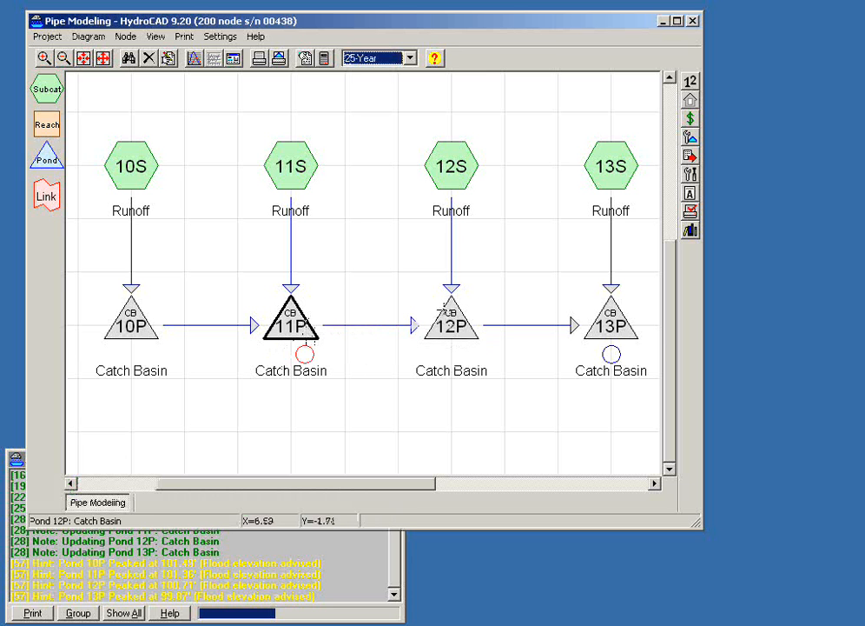
- Add a reach below catch basins 11P and 12P, and route 11P's secondary outflow through it to catch basin 13P
{"action": "left_click_drag", "start_coordinate": [47, 126], "coordinate": [387, 427]}
{"action": "left_click_drag", "start_coordinate": [310, 348], "coordinate": [393, 407]}
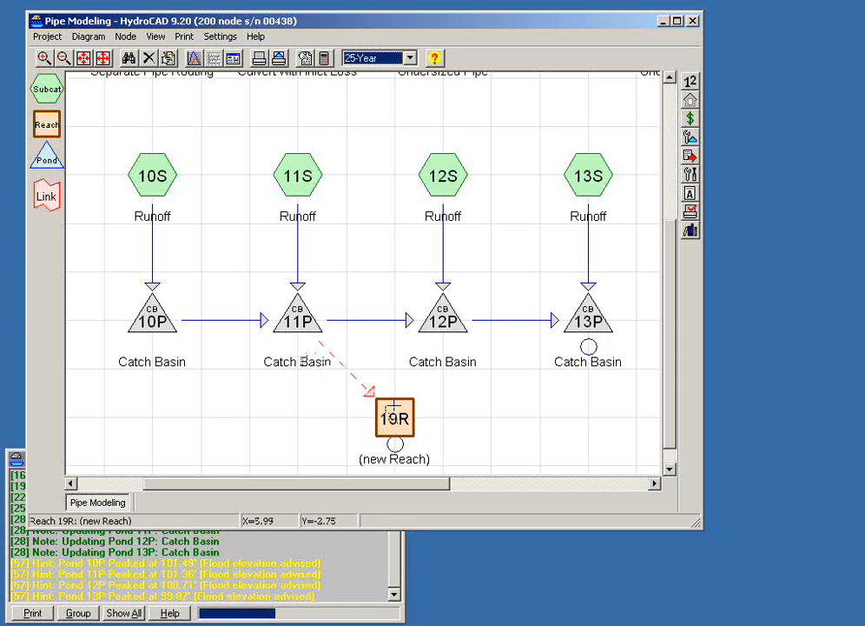
{"action": "left_click_drag", "start_coordinate": [396, 444], "coordinate": [575, 334]}
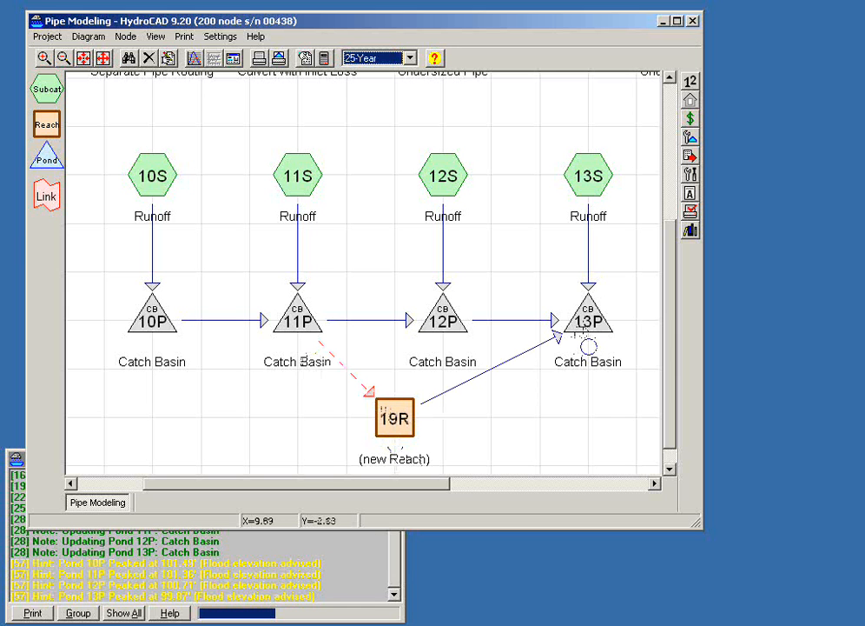